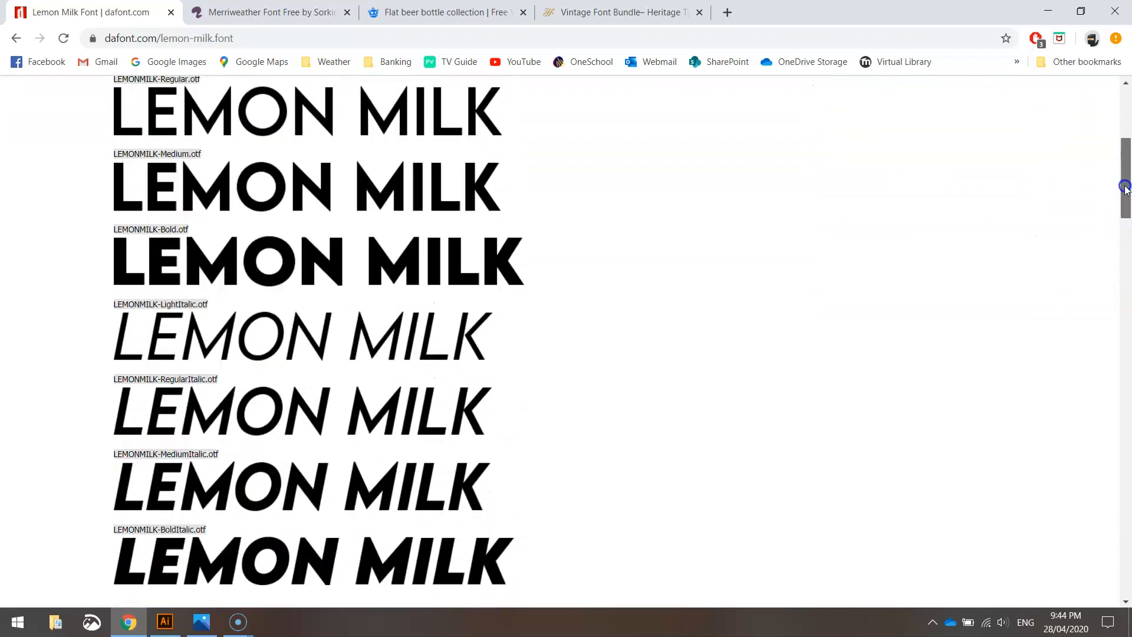
# Step: Review the Merriweather font page on Font Squirrel and the Vintage Font Bundle product page, including its price and preview images
pyautogui.click(316, 12)
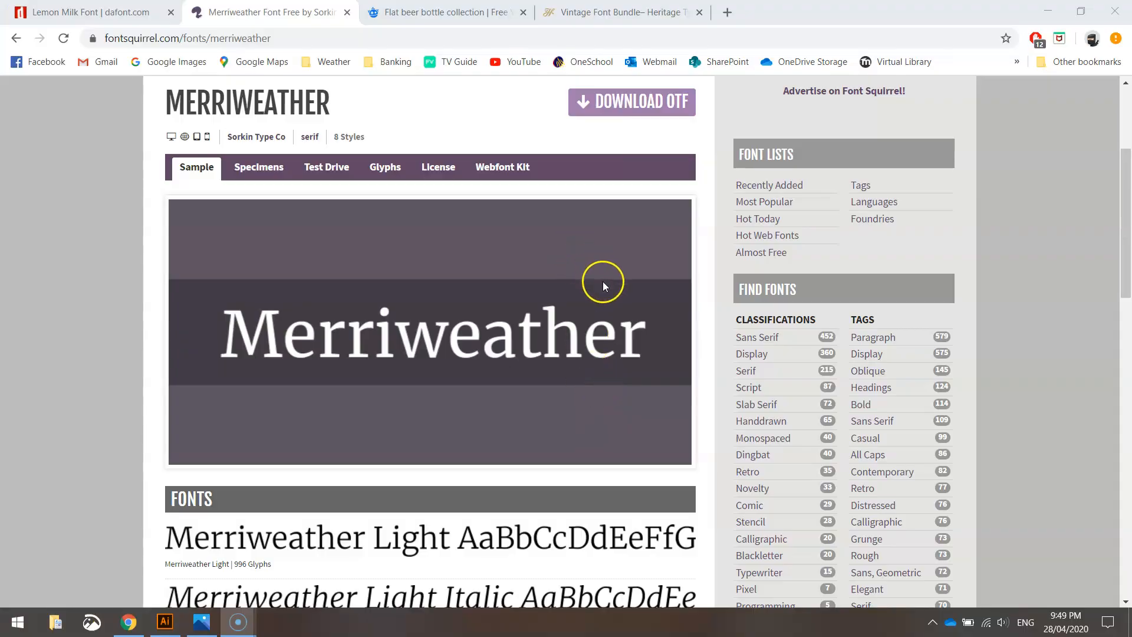
pyautogui.scroll(1, 603, 281)
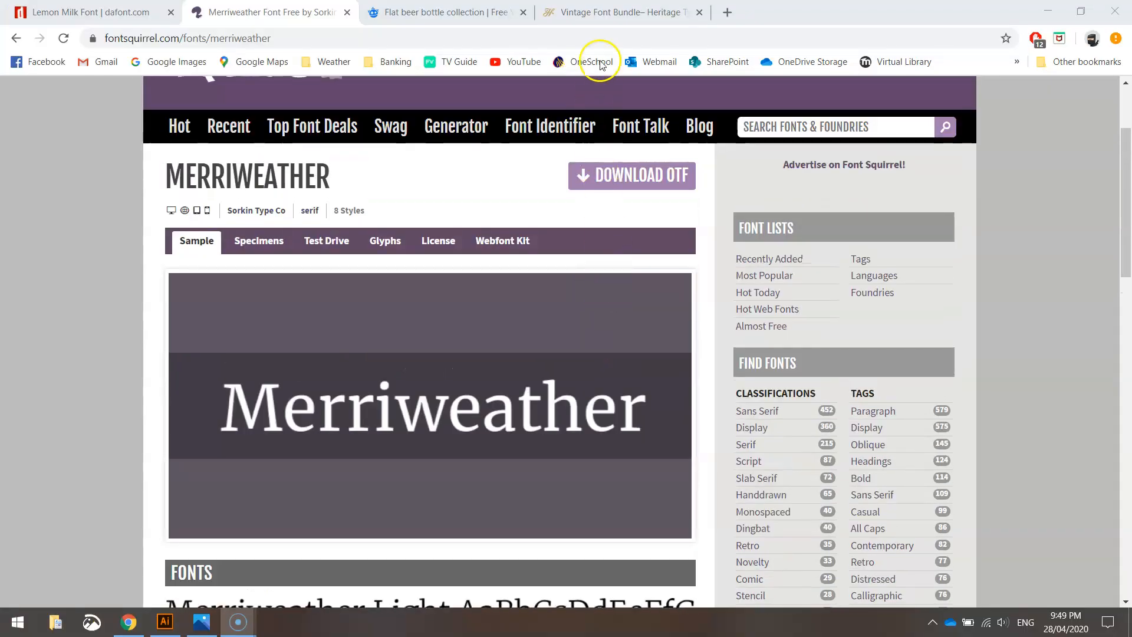
pyautogui.click(605, 14)
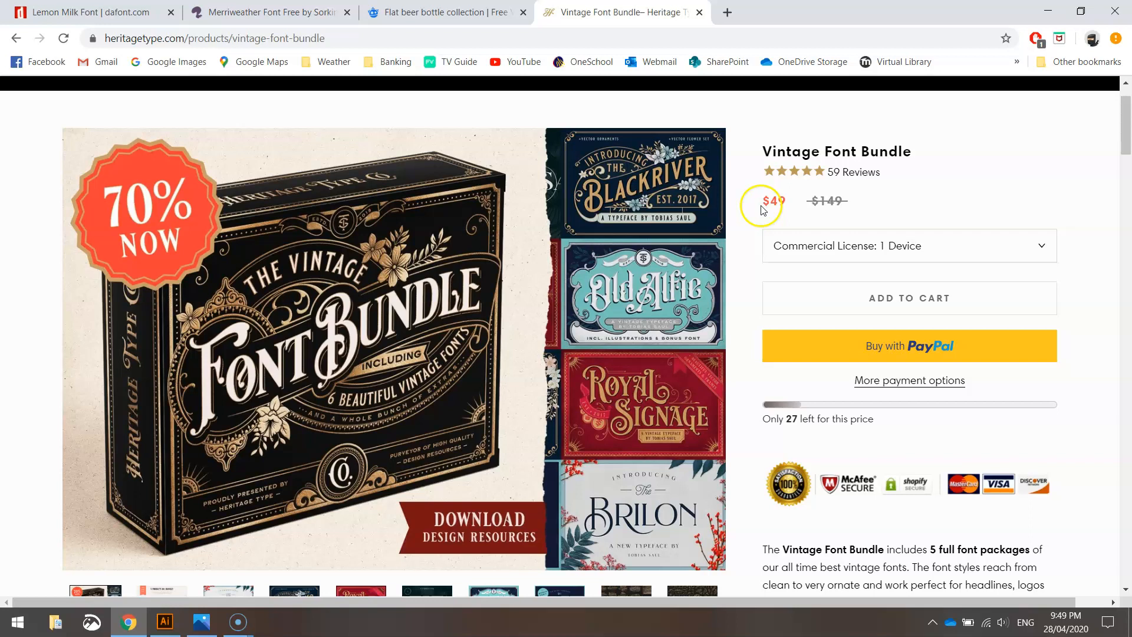
pyautogui.moveTo(762, 201); pyautogui.dragTo(791, 202)
pyautogui.click(796, 212)
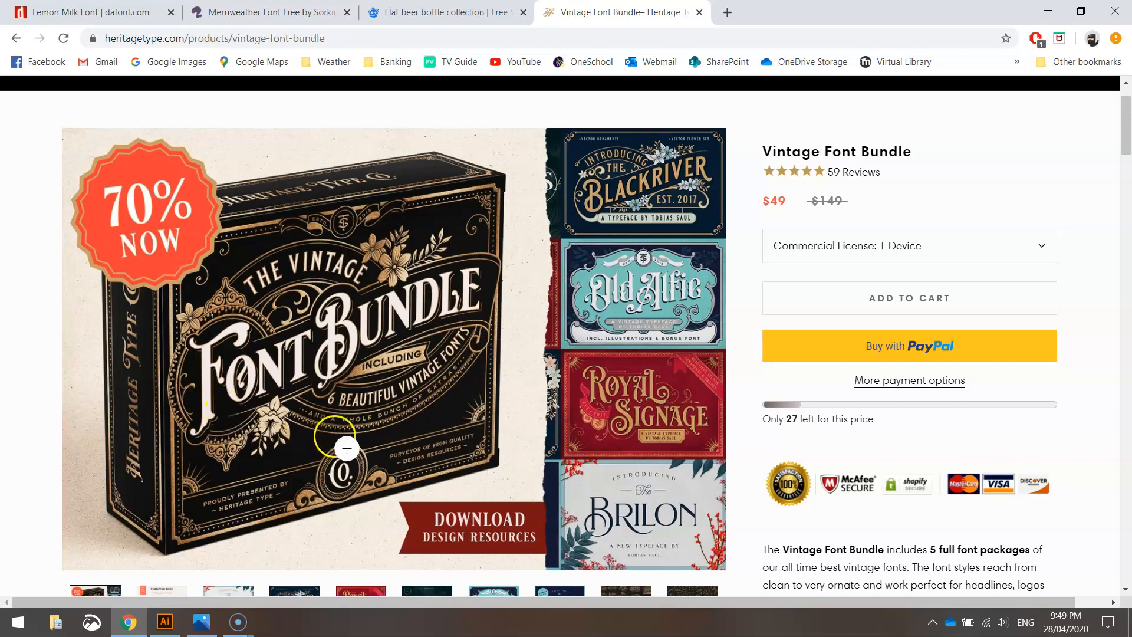
pyautogui.scroll(-1, 334, 456)
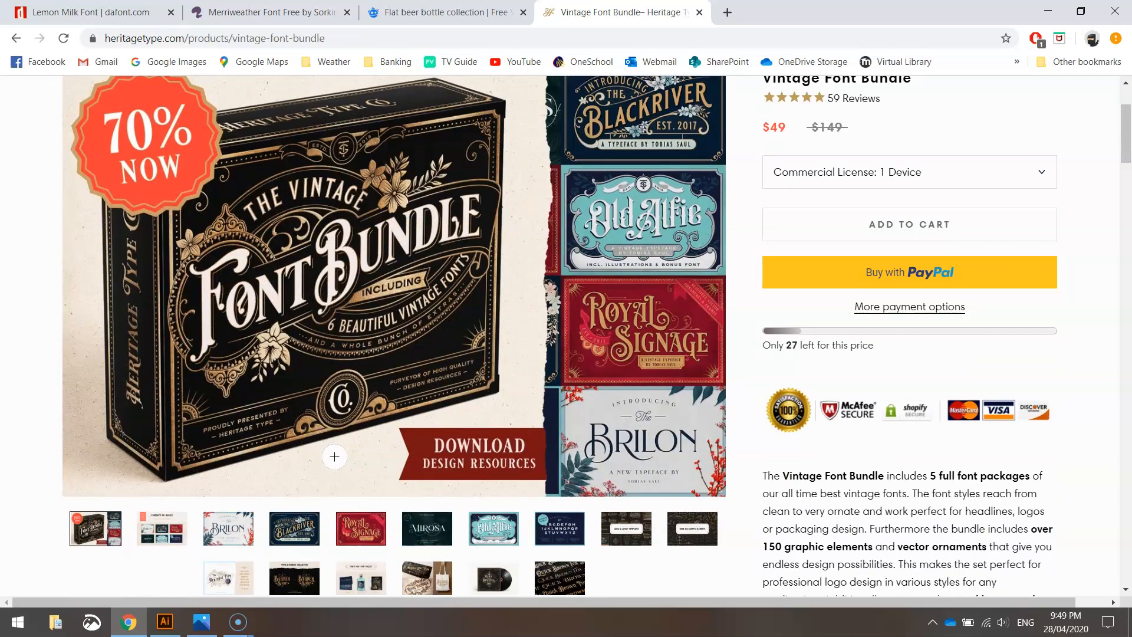
pyautogui.scroll(1, 701, 295)
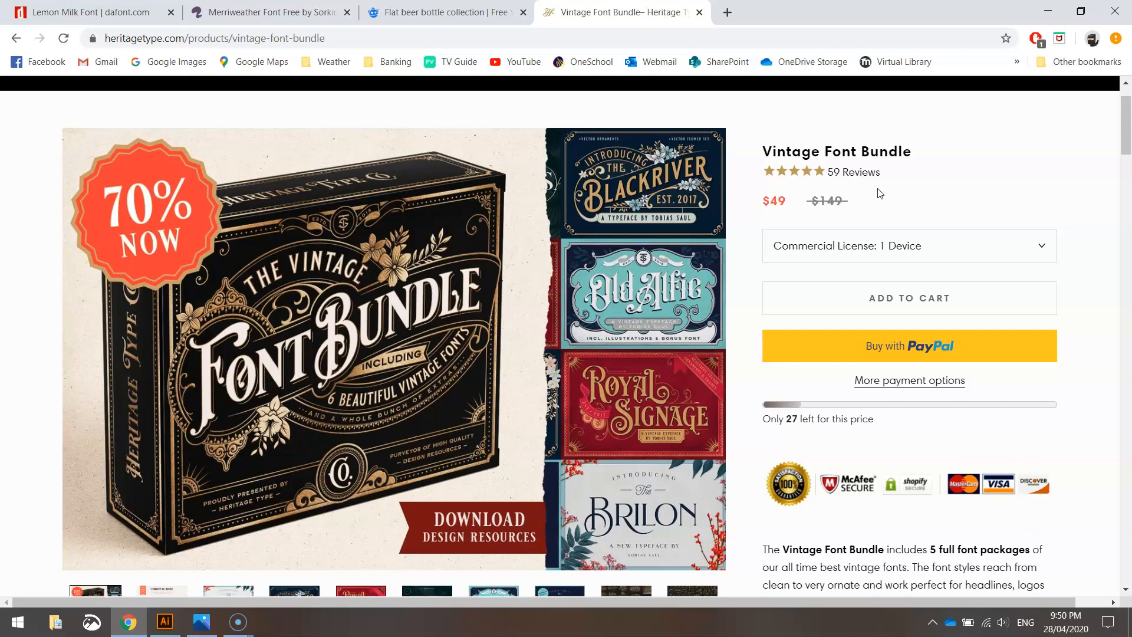
# Step: Look over Ornaments.ai in Illustrator, the finished Best Beer.png in Photos, the font bundle page in Chrome, and Beer Vectors.ai
pyautogui.click(165, 621)
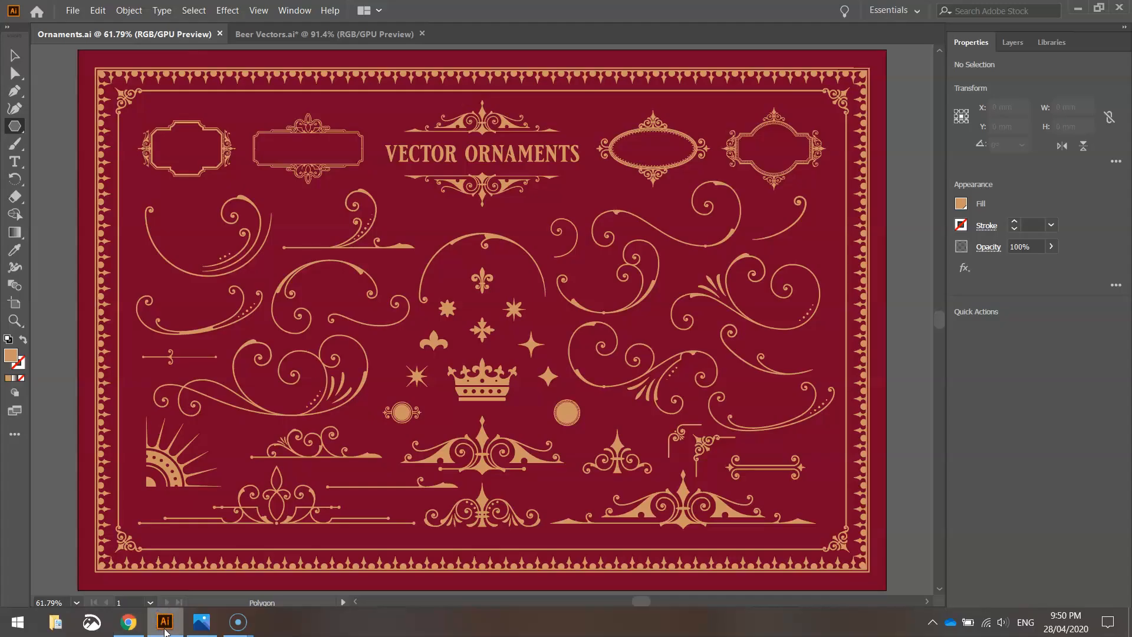
pyautogui.click(201, 621)
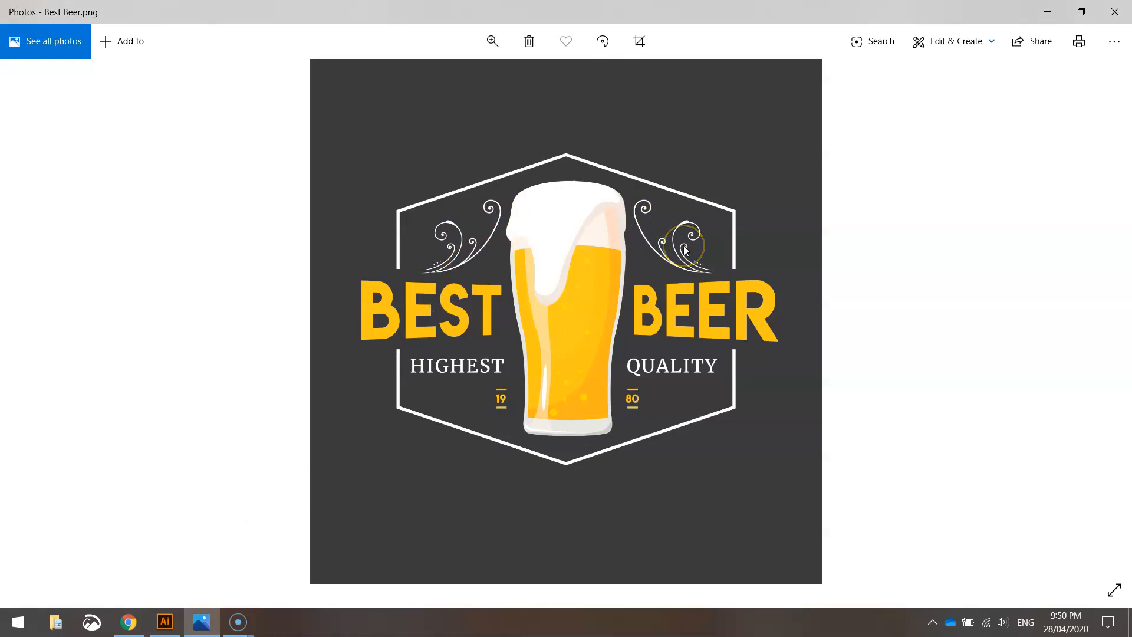
pyautogui.click(130, 620)
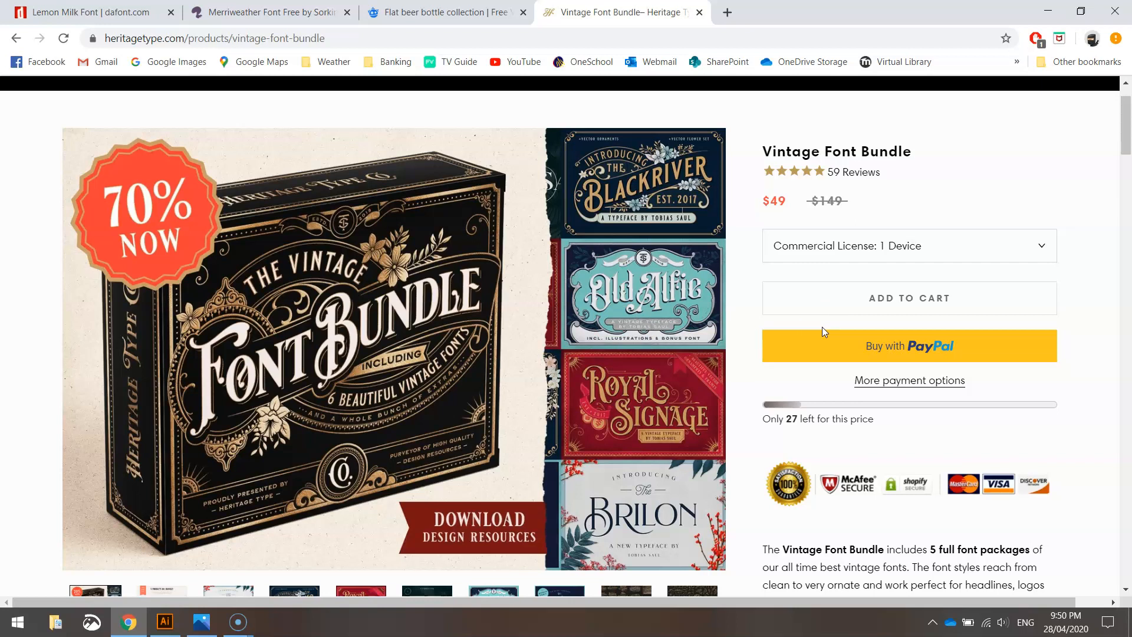
pyautogui.click(165, 624)
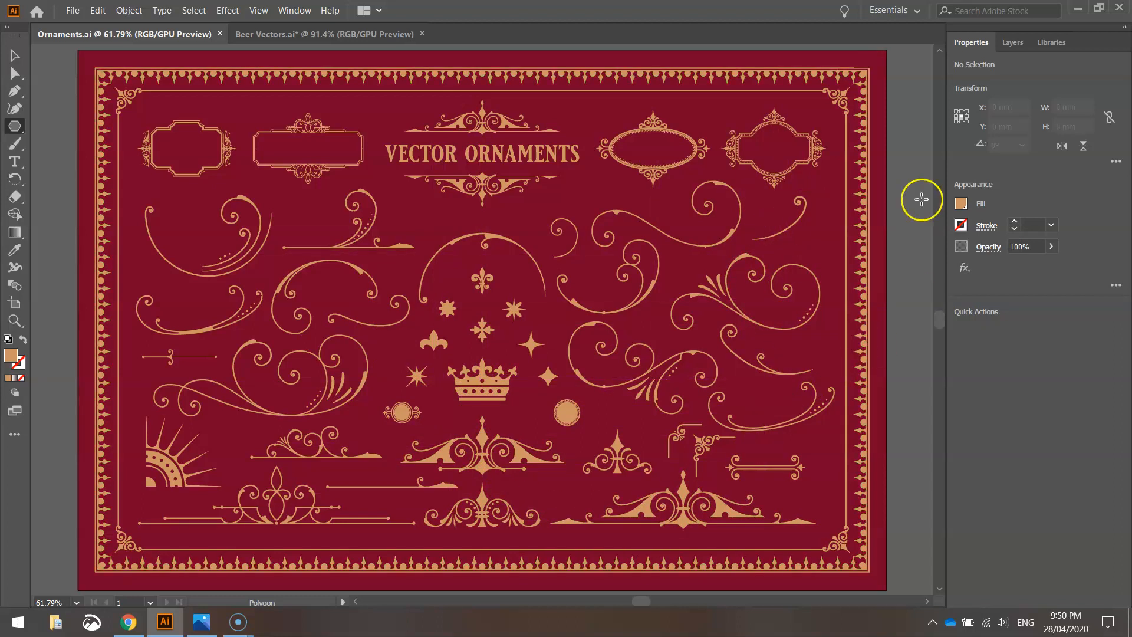
pyautogui.click(358, 35)
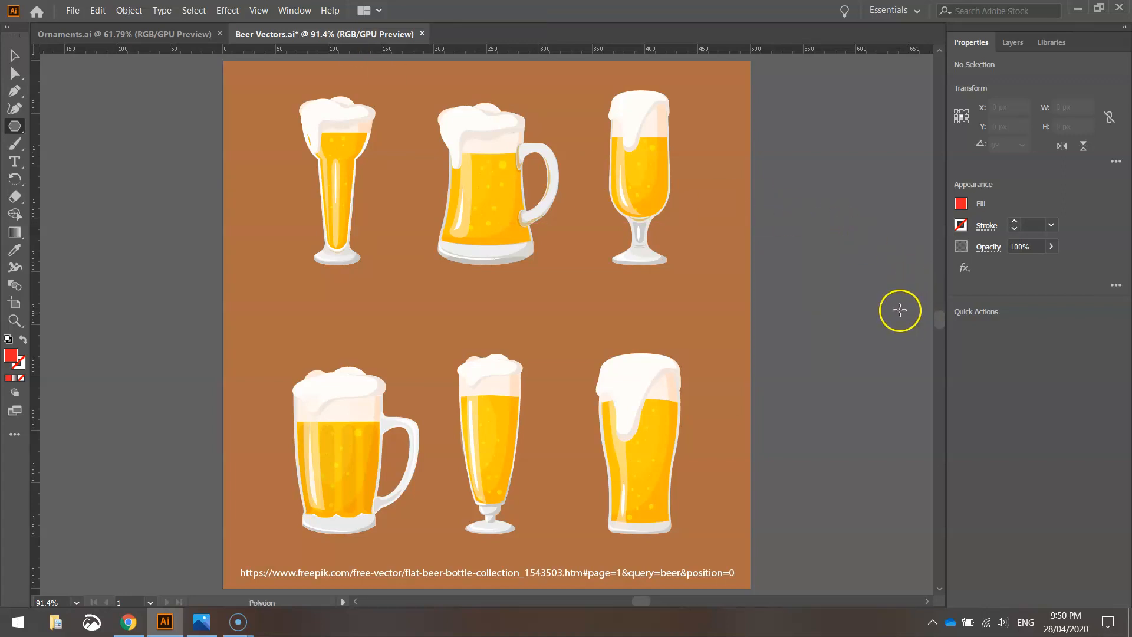
# Step: Create a new print document in pixels, 800 px wide and 800 px high
pyautogui.click(69, 13)
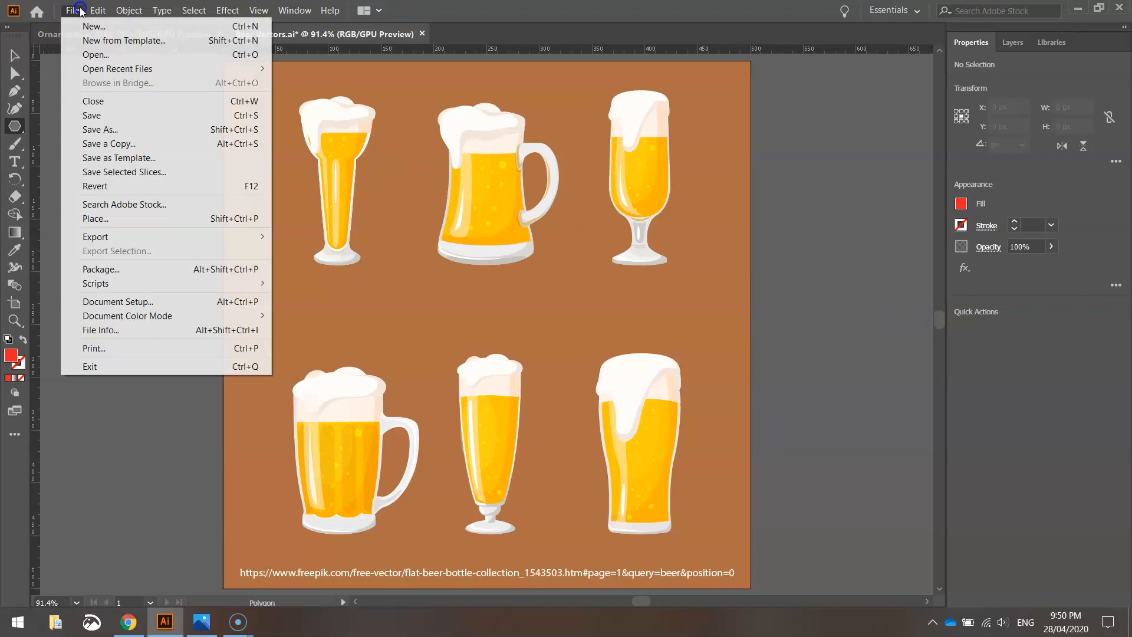
pyautogui.click(161, 25)
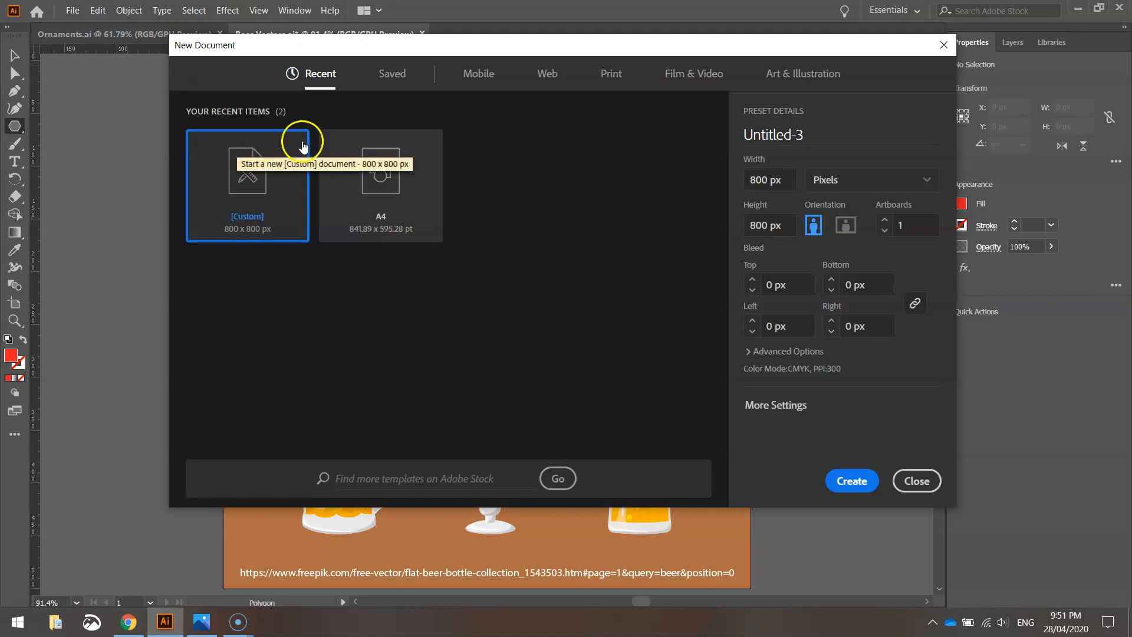
pyautogui.click(613, 74)
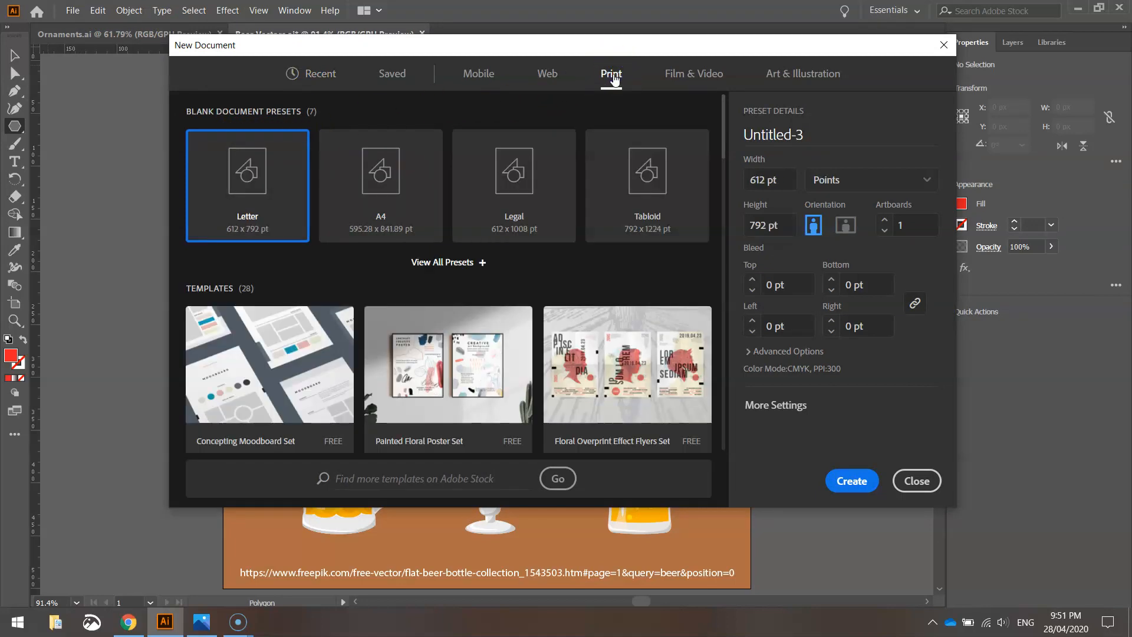
pyautogui.click(813, 178)
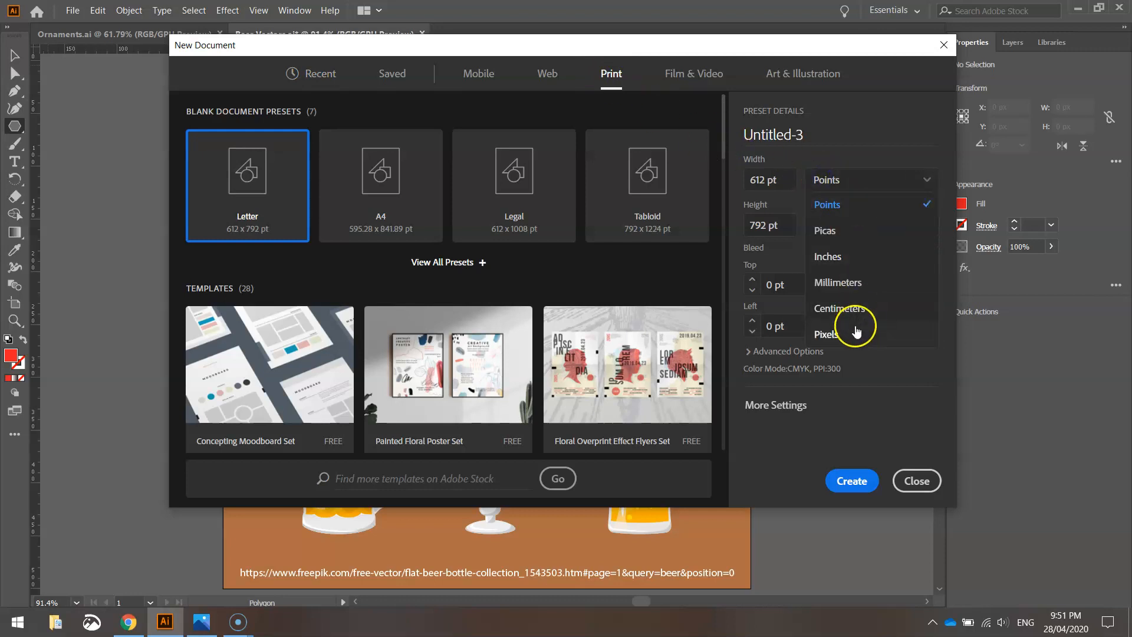
pyautogui.click(832, 335)
pyautogui.doubleClick(766, 180)
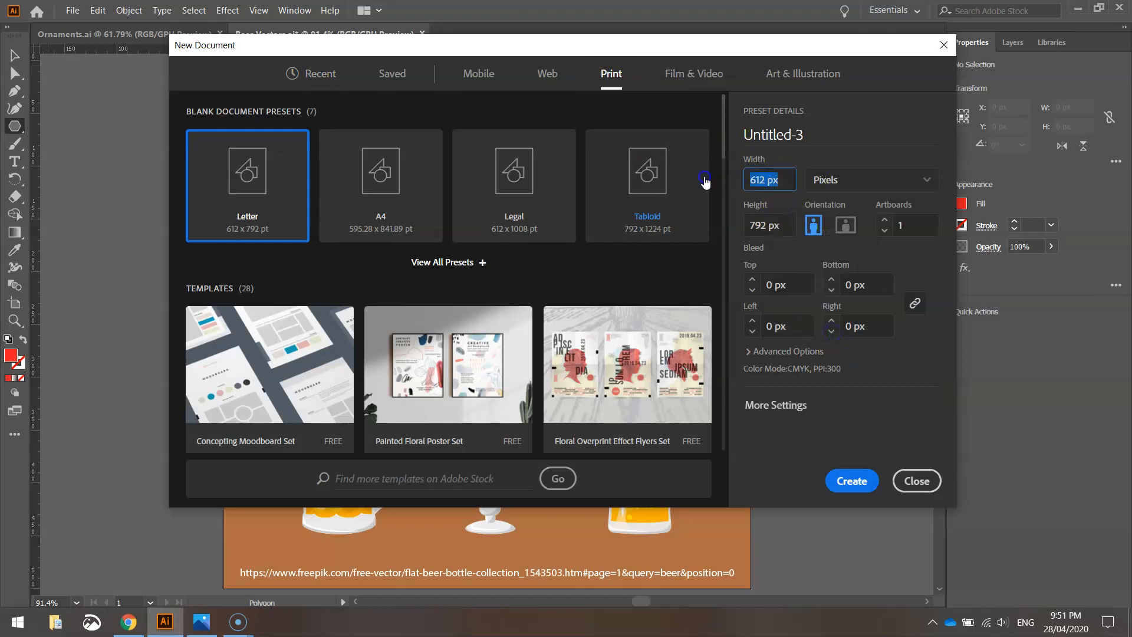
pyautogui.write('800')
pyautogui.press('Tab')
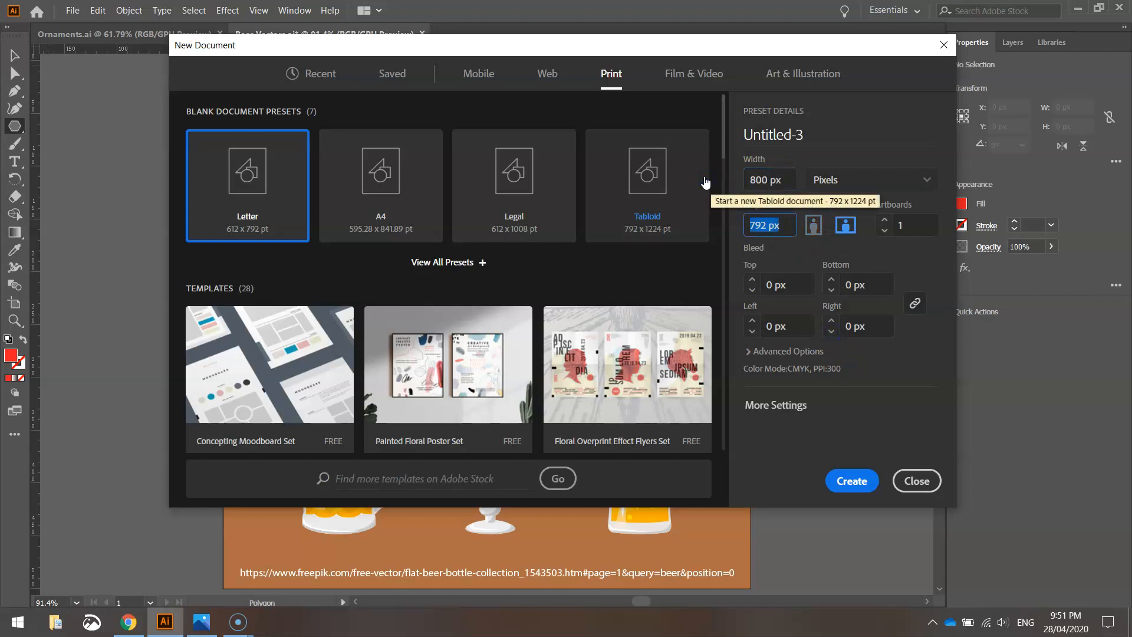
pyautogui.write('800')
pyautogui.press('Tab')
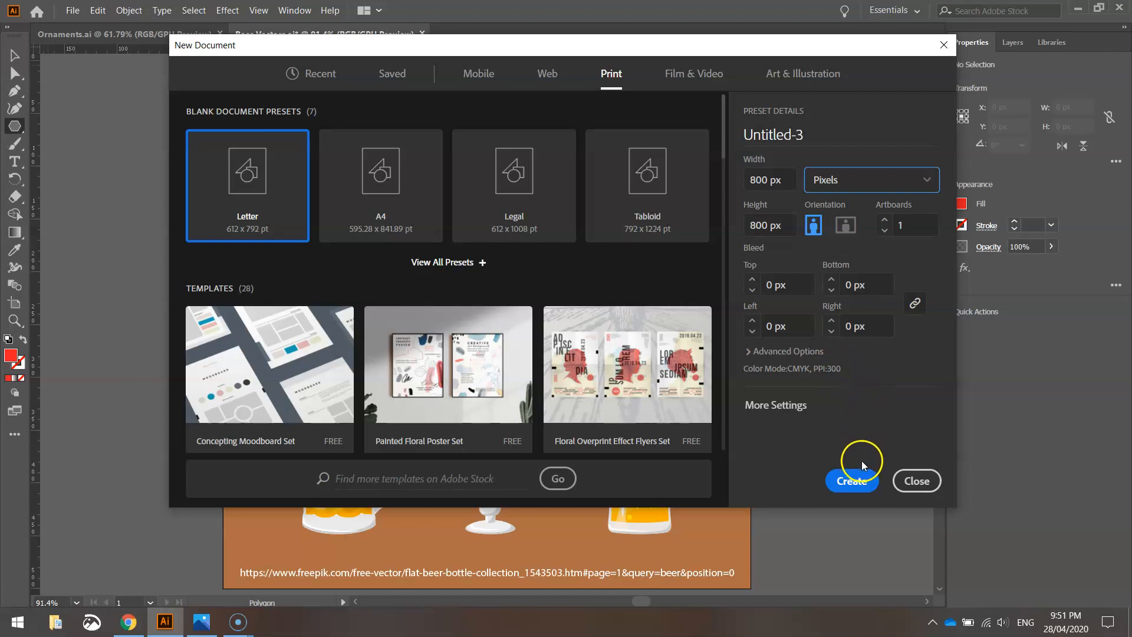
pyautogui.click(855, 482)
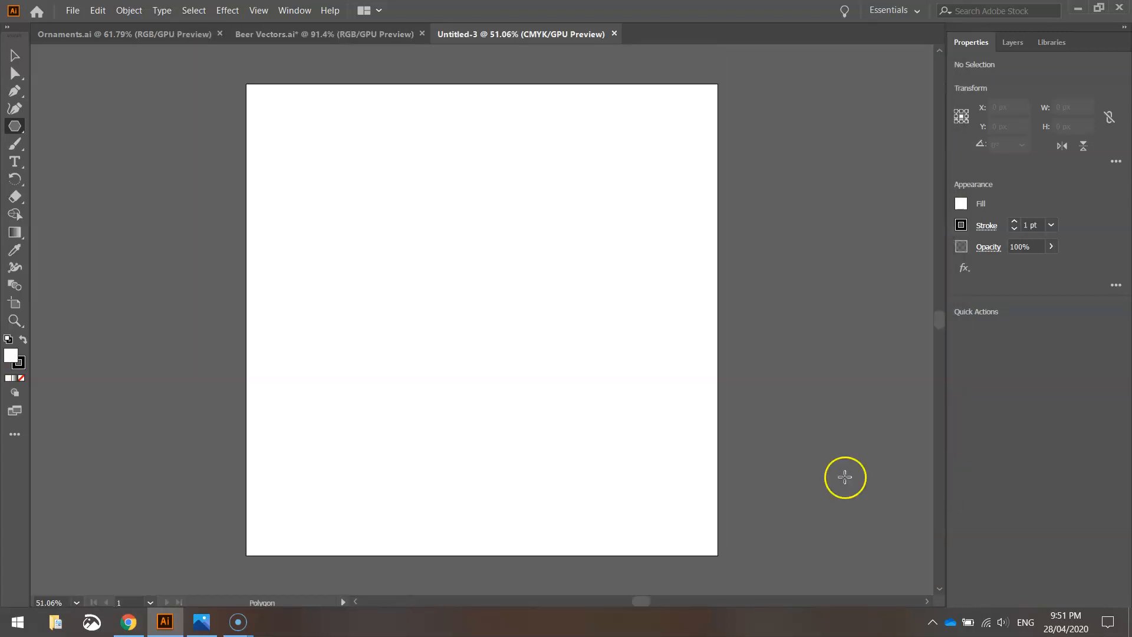
# Step: Draw an 800 x 800 px rectangle covering the whole artboard, with no stroke and the dark grey C=0 M=0 Y=0 K=90 fill
pyautogui.moveTo(13, 135); pyautogui.dragTo(59, 123)
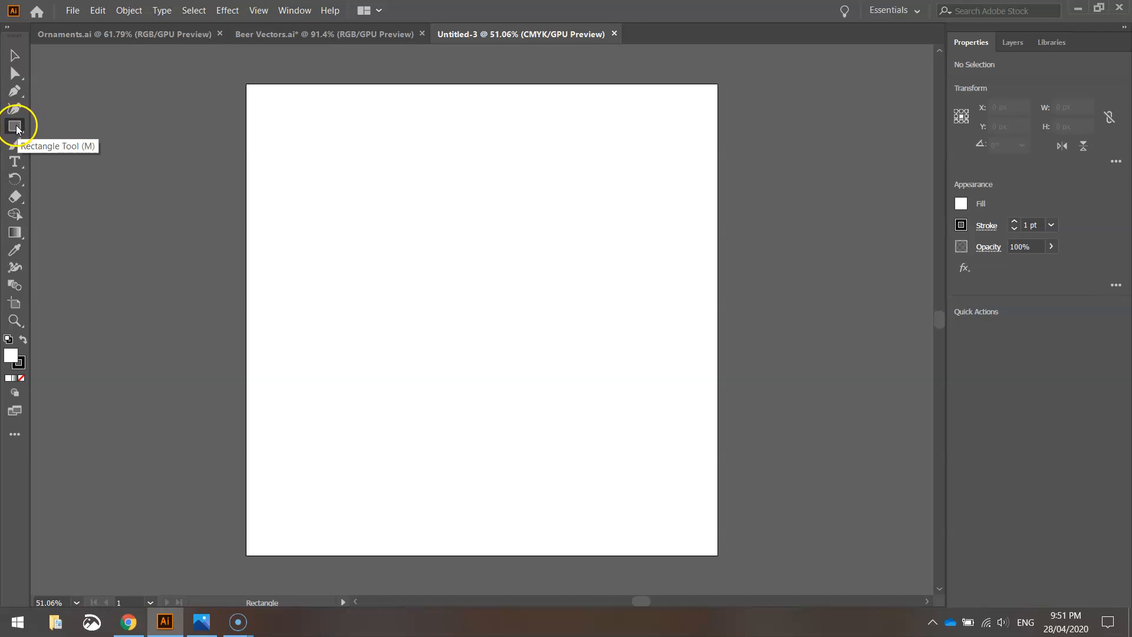
pyautogui.click(961, 225)
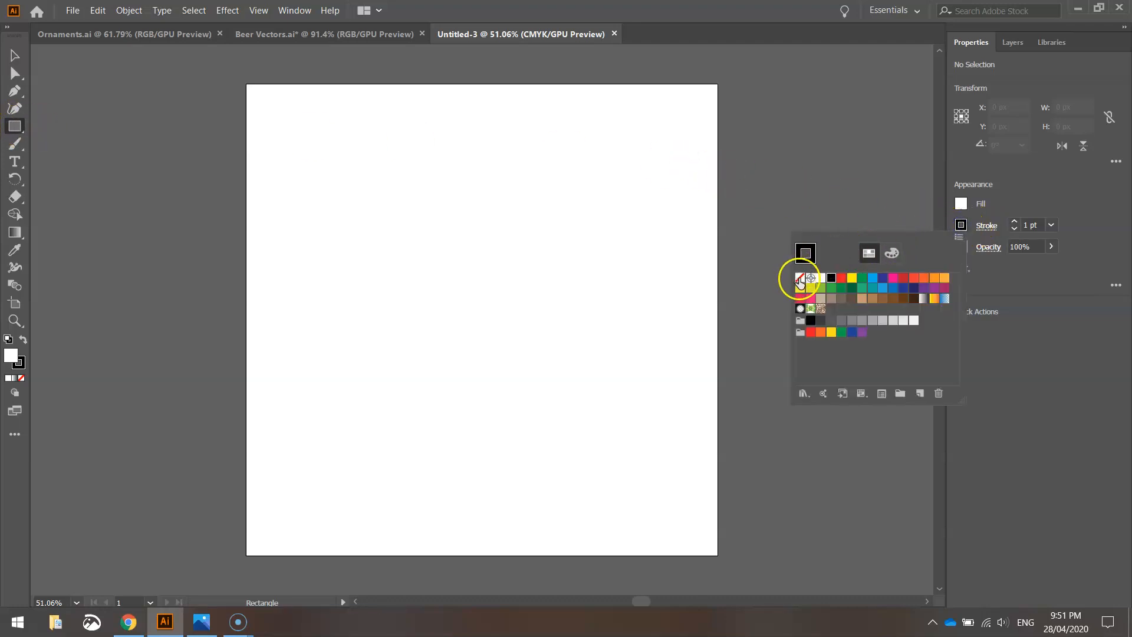
pyautogui.click(799, 278)
pyautogui.click(1012, 201)
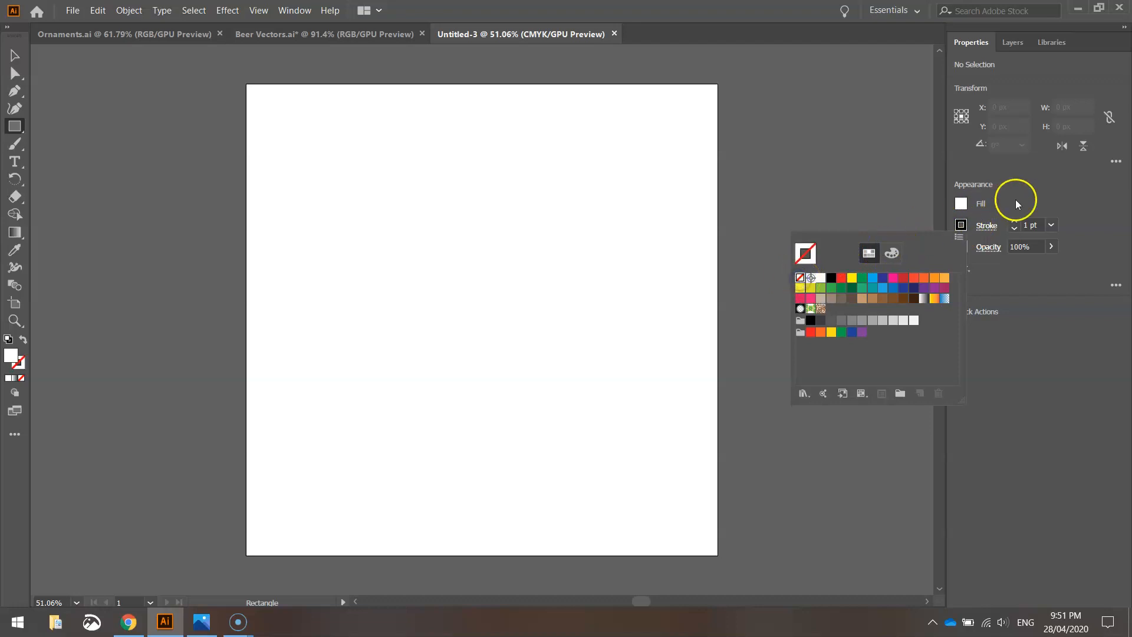
pyautogui.click(961, 204)
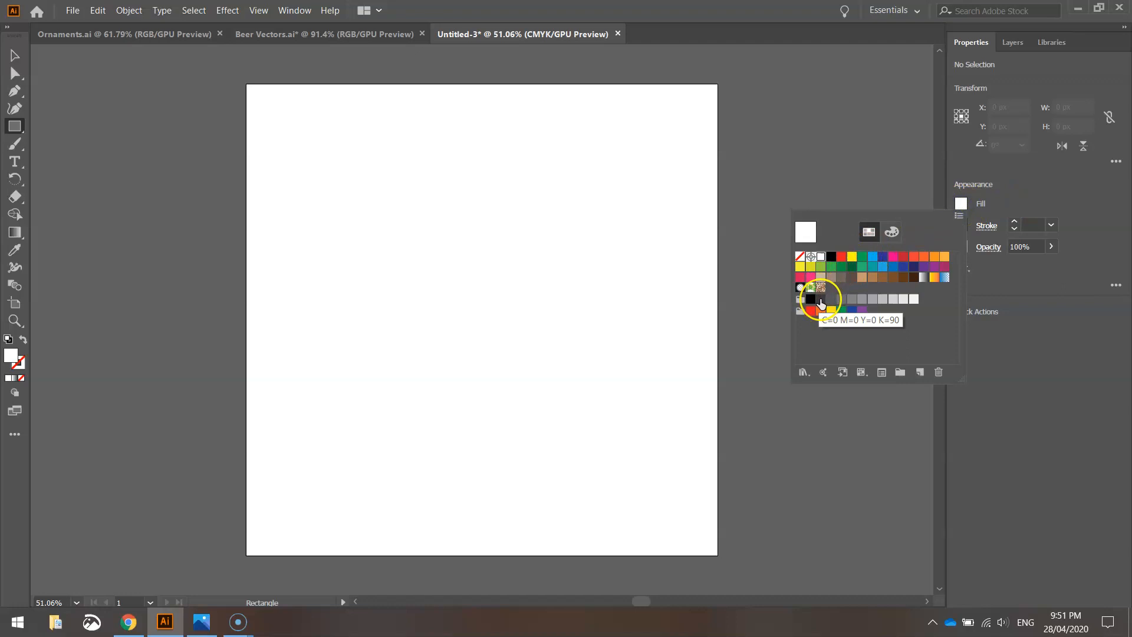
pyautogui.click(820, 300)
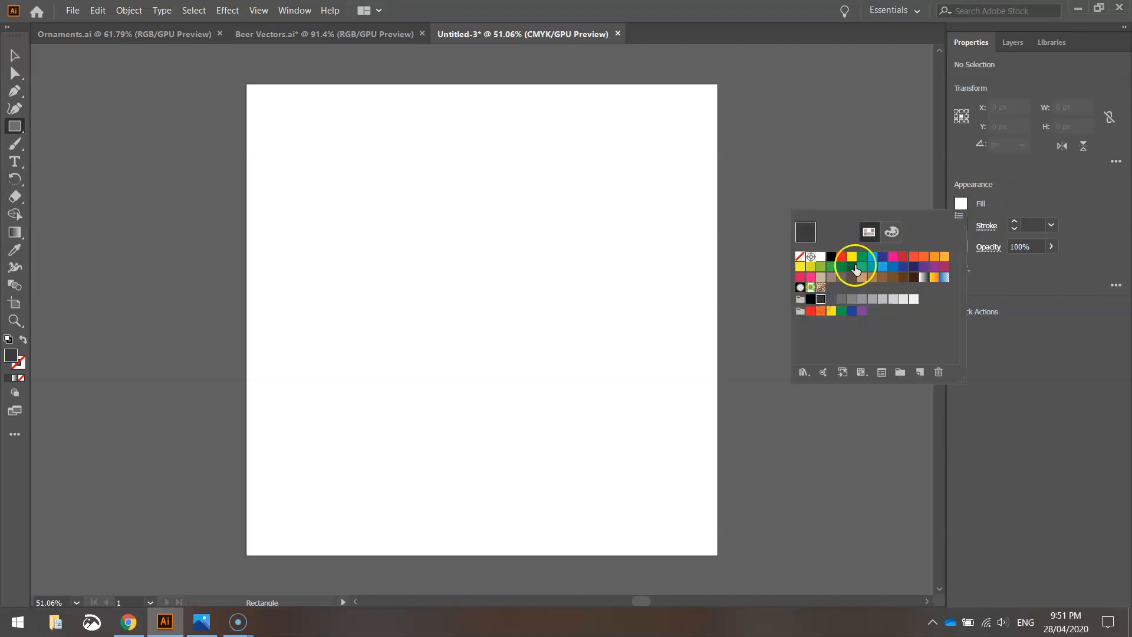
pyautogui.click(1024, 184)
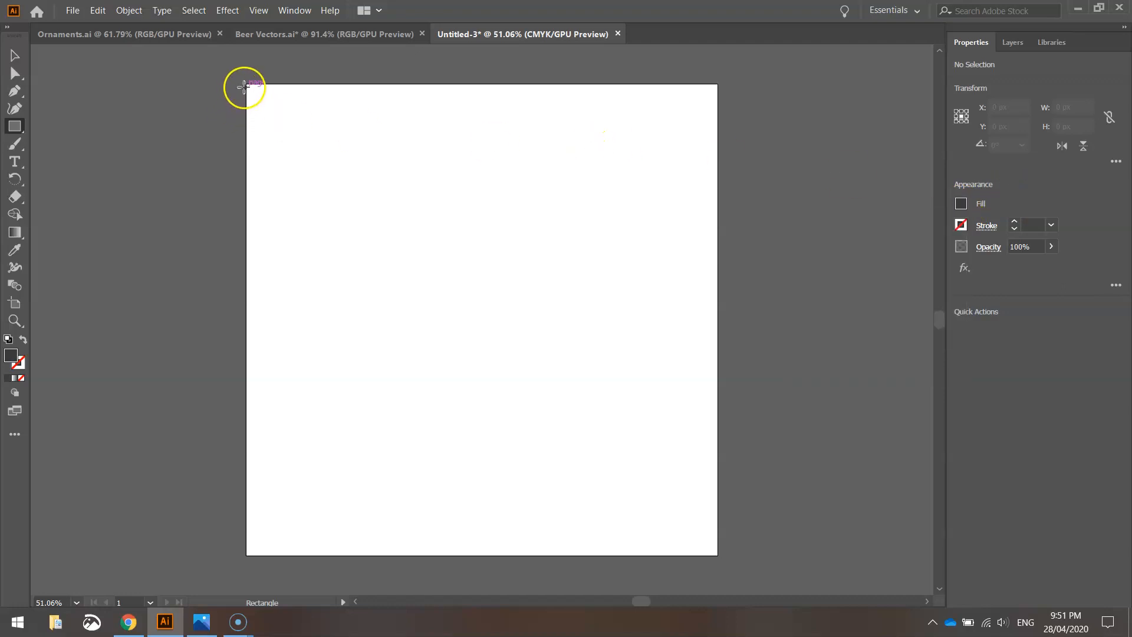
pyautogui.moveTo(246, 86); pyautogui.dragTo(719, 554)
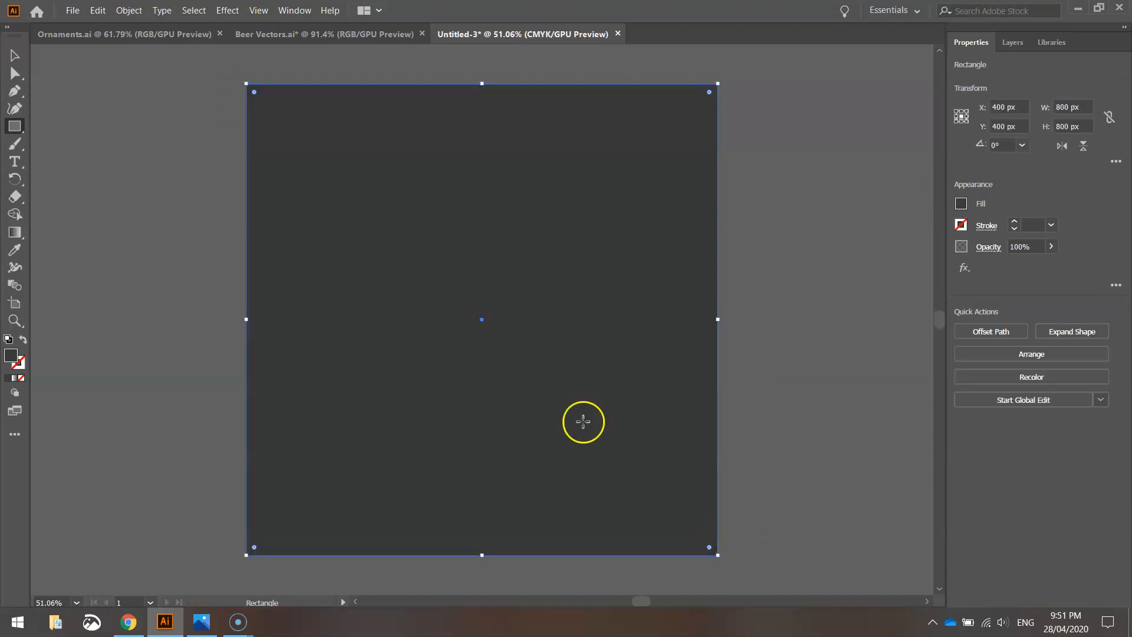
# Step: Lock the background rectangle inside Layer 1
pyautogui.click(1020, 43)
pyautogui.click(992, 66)
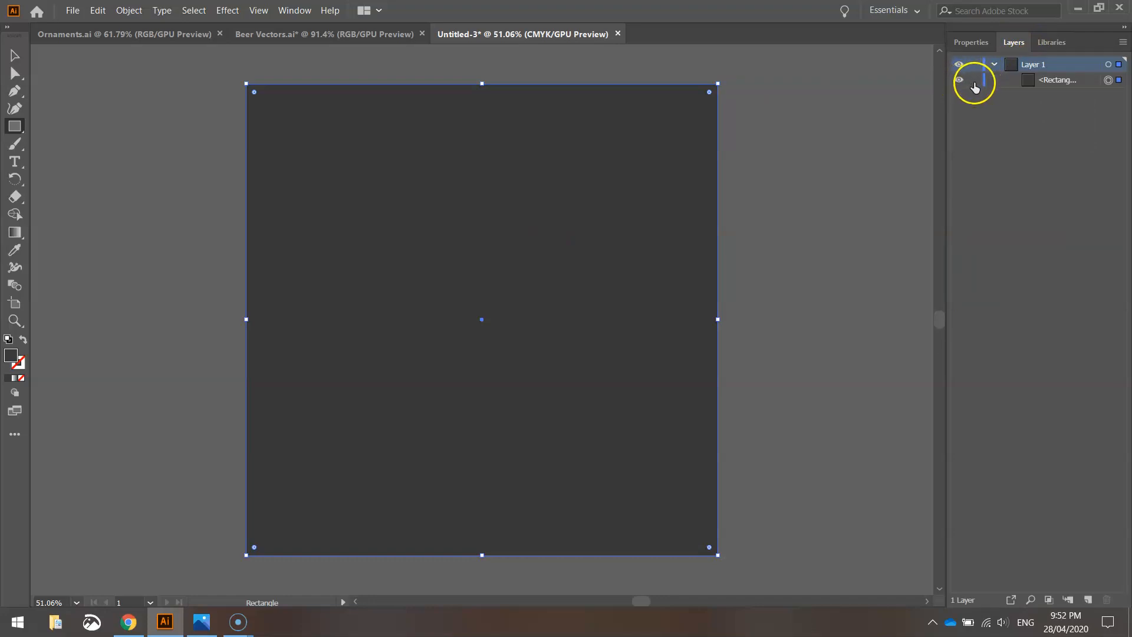
pyautogui.click(974, 81)
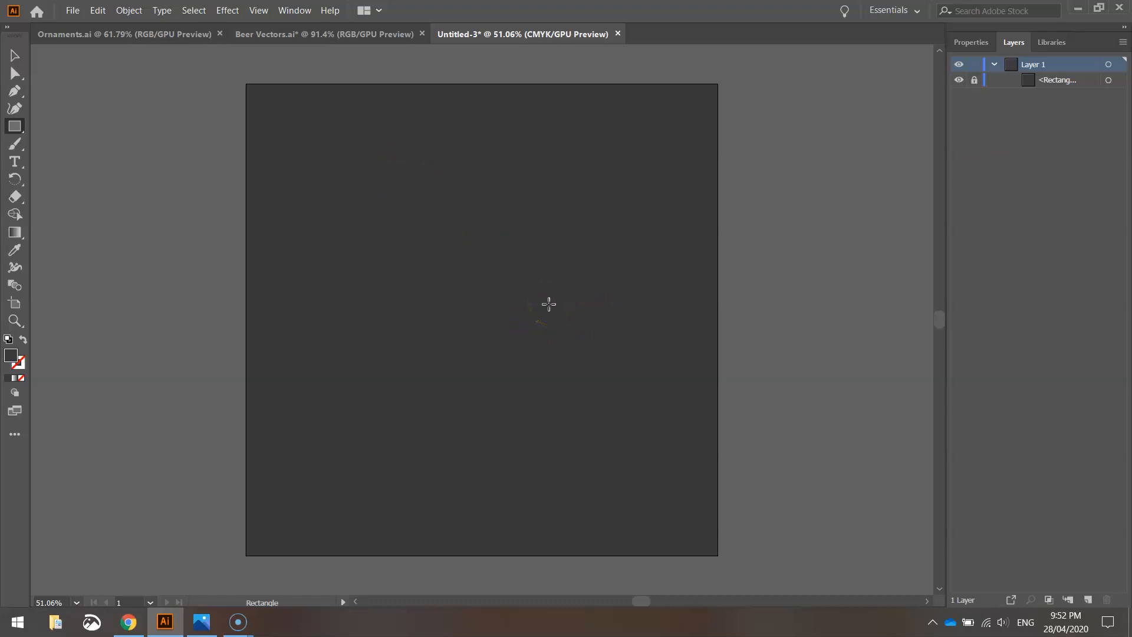
# Step: Fit the artboard to the window and check the hexagonal frame in Best Beer.png in Photos before returning to Illustrator
pyautogui.click(15, 55)
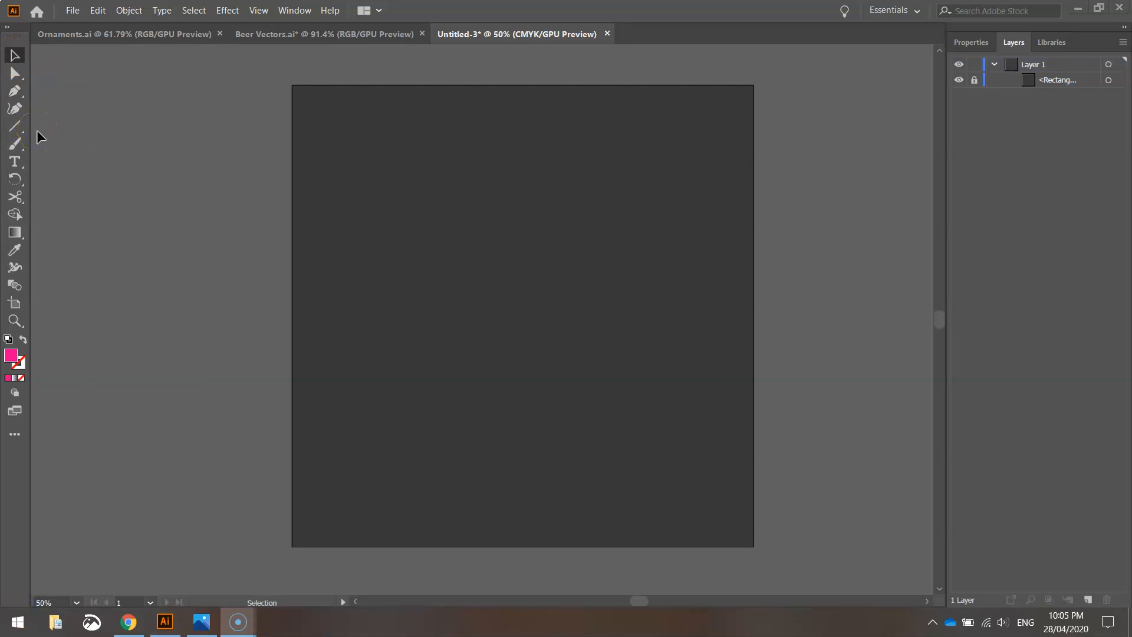
pyautogui.click(144, 164)
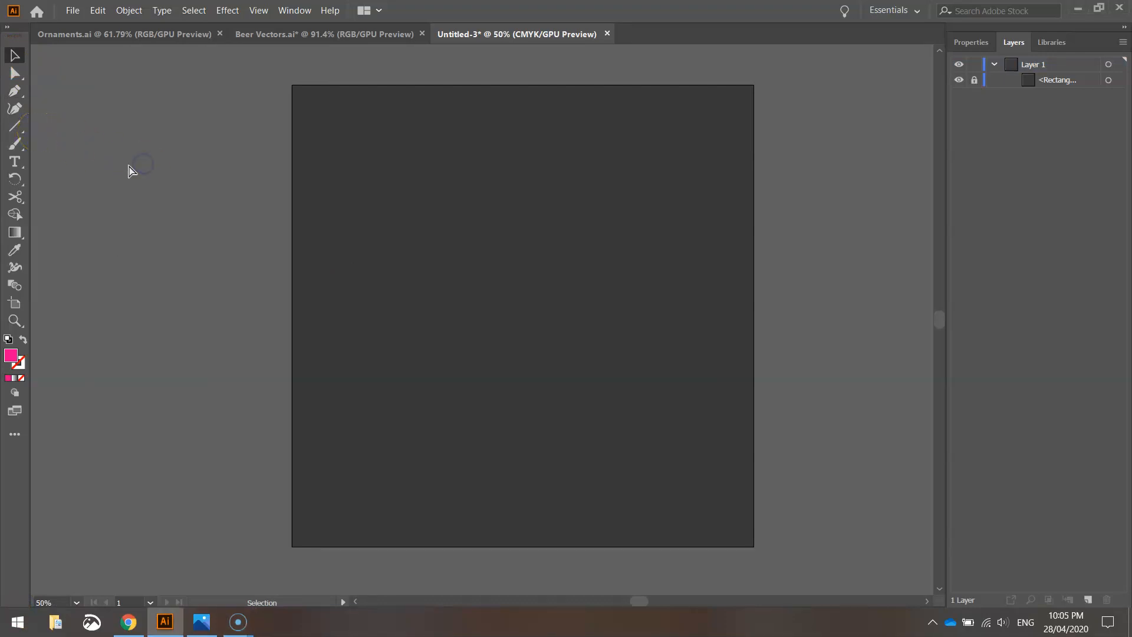
pyautogui.hotkey('ctrl', '0')
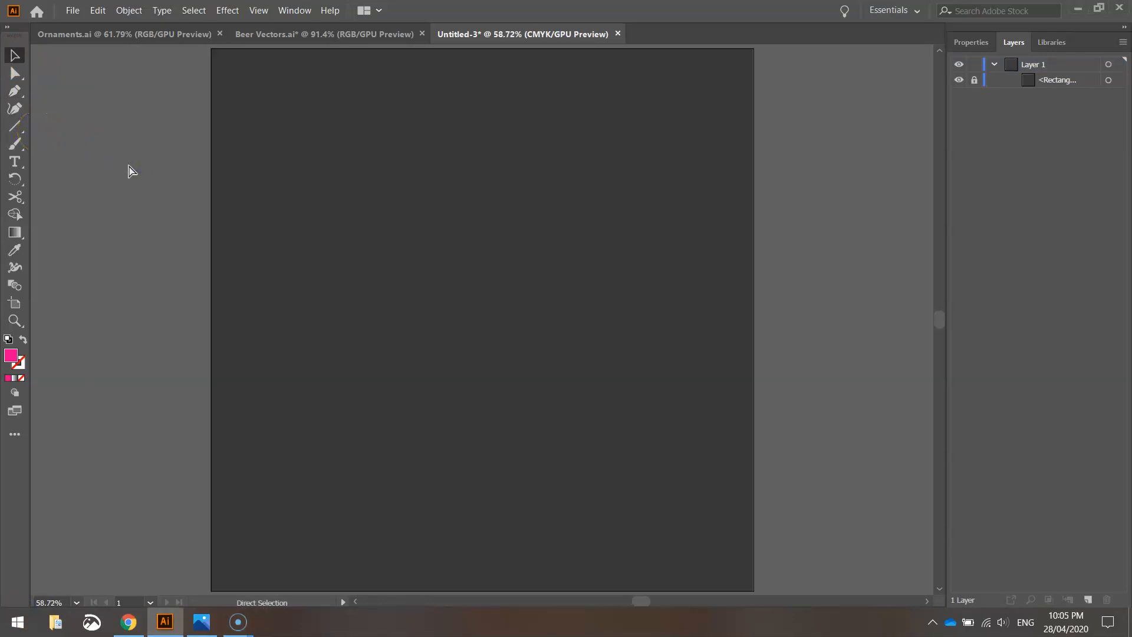
pyautogui.click(201, 622)
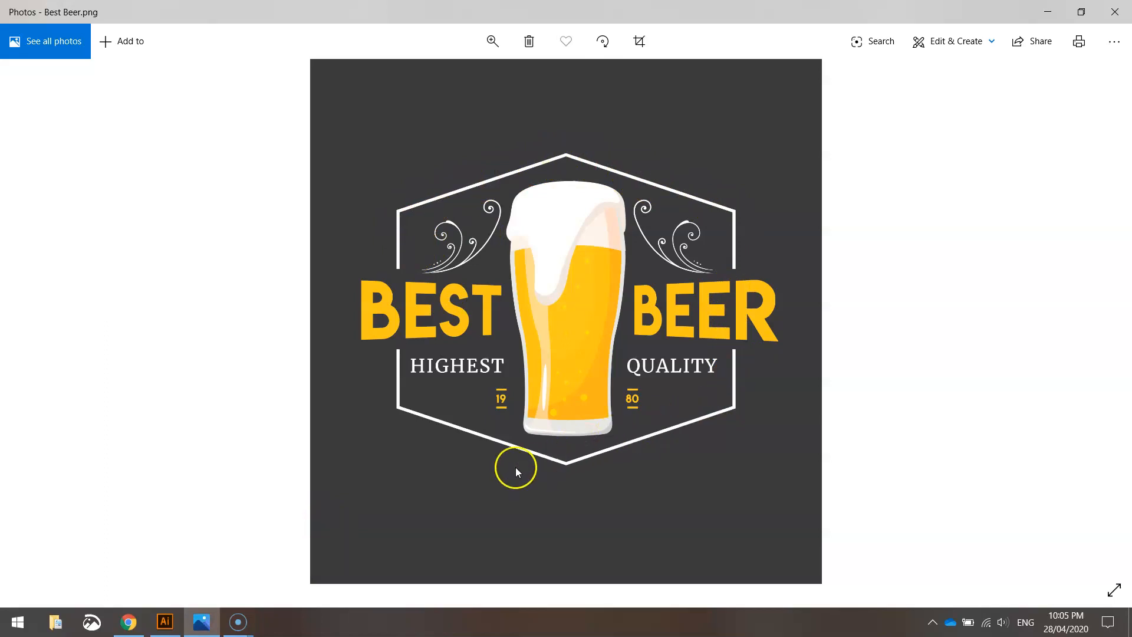
pyautogui.click(165, 622)
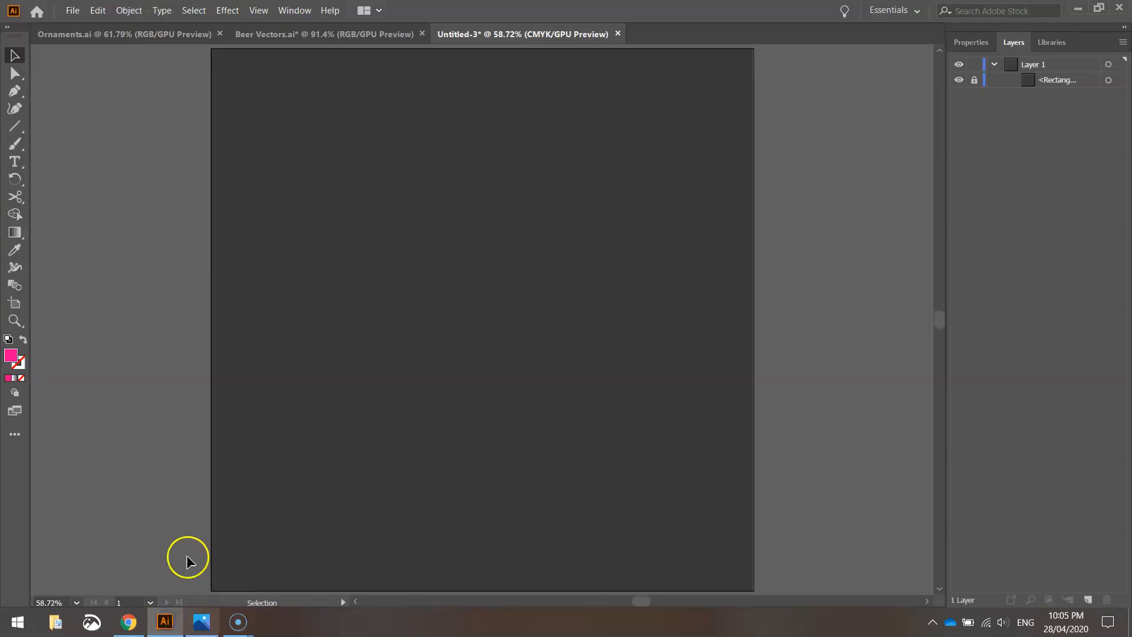
# Step: Create a six-sided polygon with a 50 px radius and yellow fill near the middle of the artboard
pyautogui.click(15, 127)
pyautogui.moveTo(15, 130); pyautogui.dragTo(90, 164)
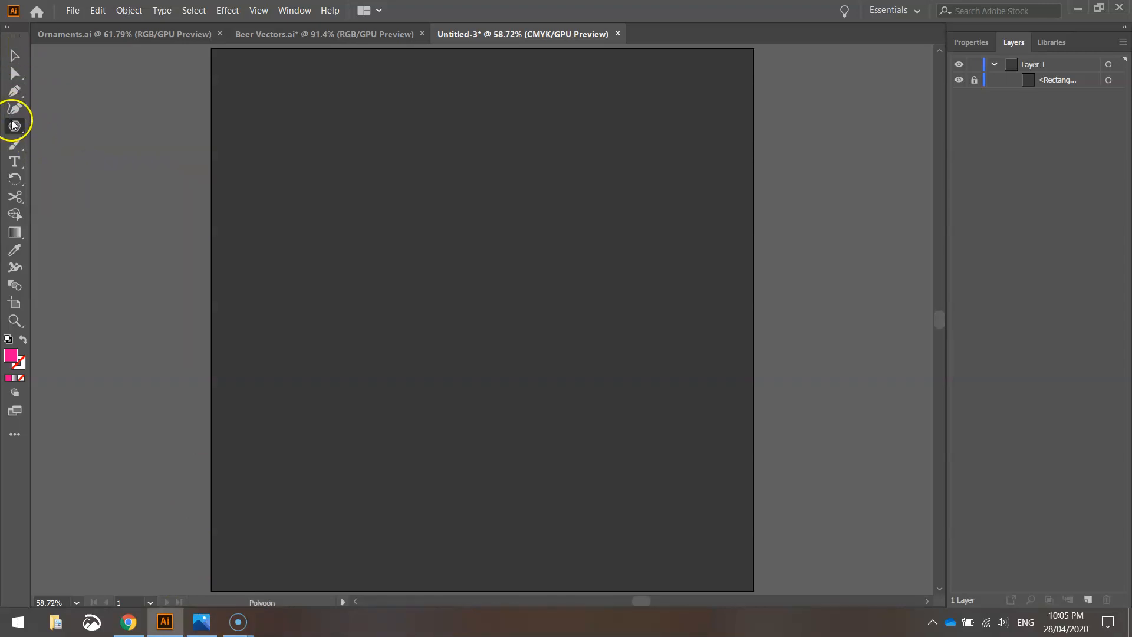
pyautogui.click(12, 127)
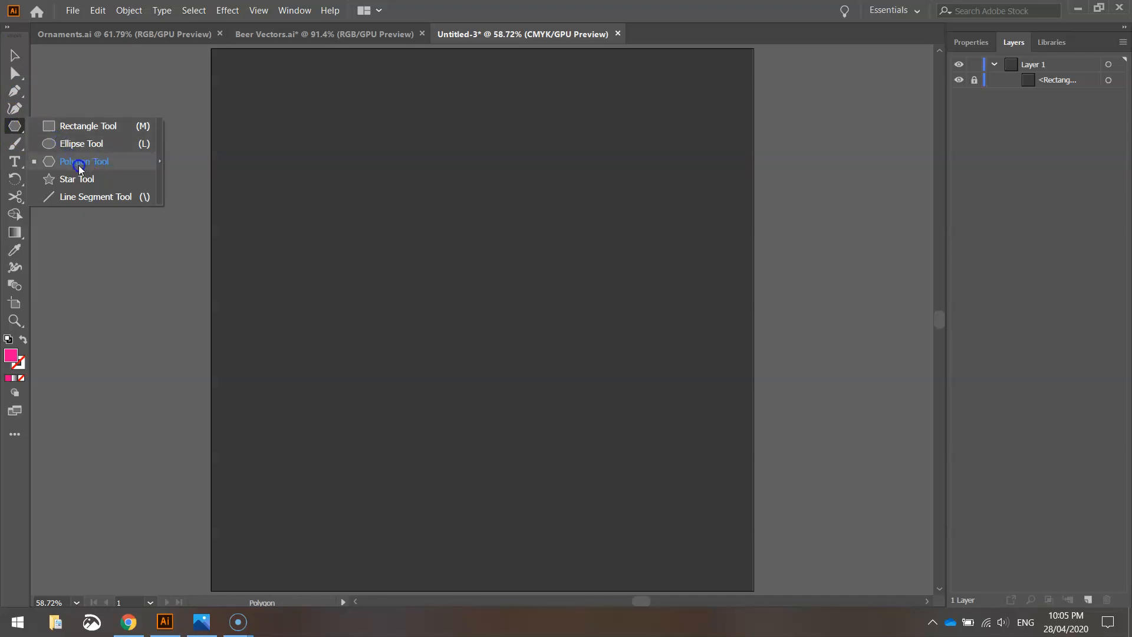
pyautogui.click(93, 167)
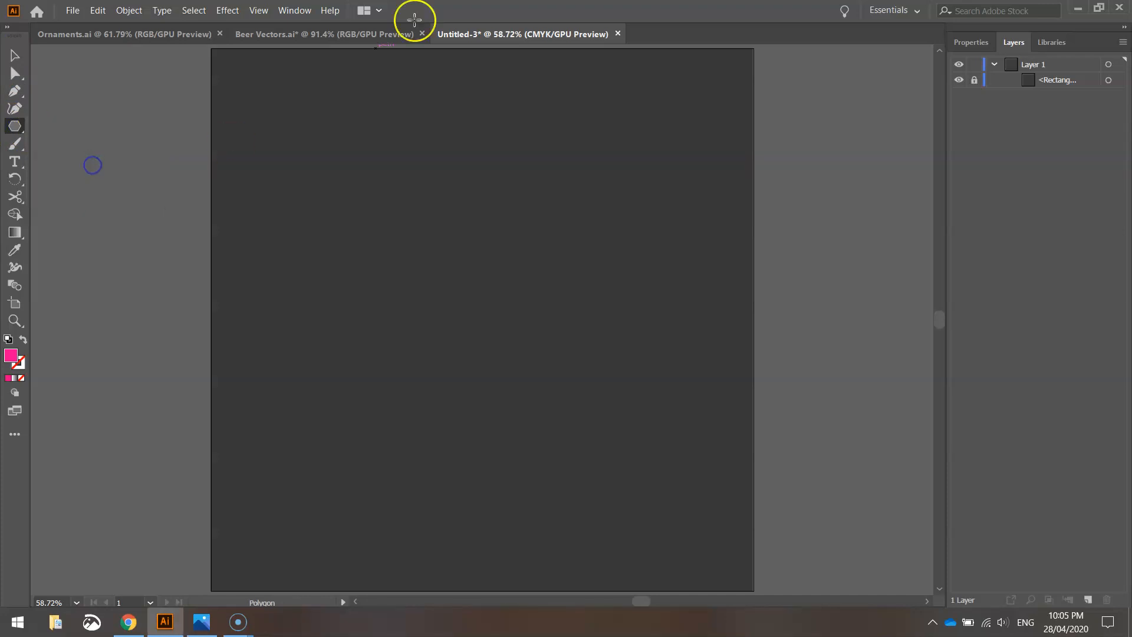
pyautogui.click(979, 44)
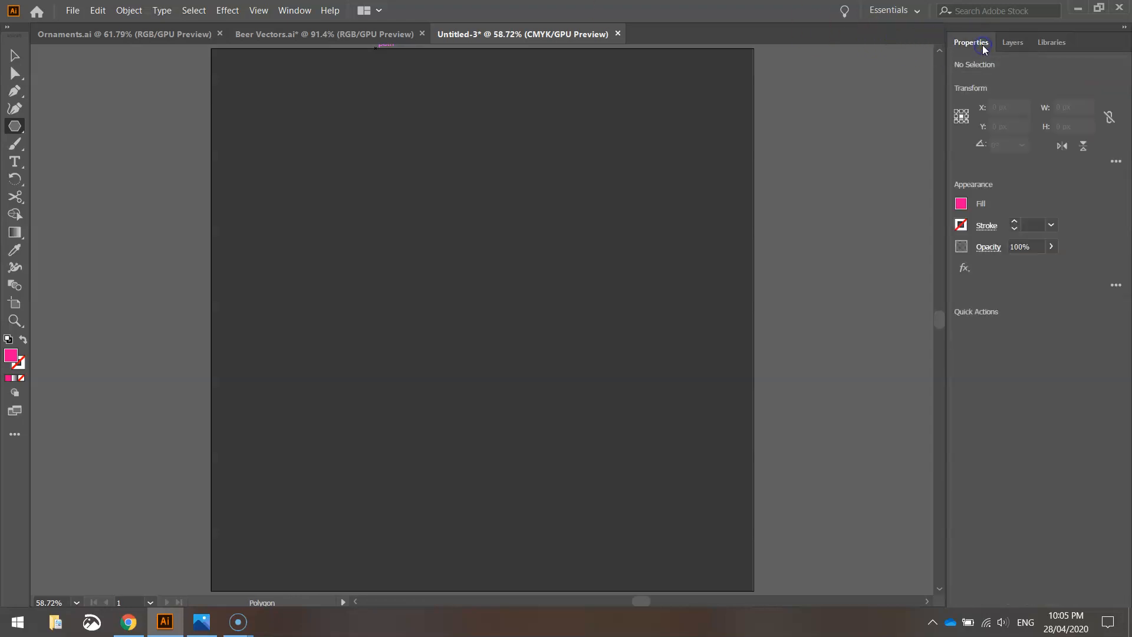
pyautogui.click(961, 203)
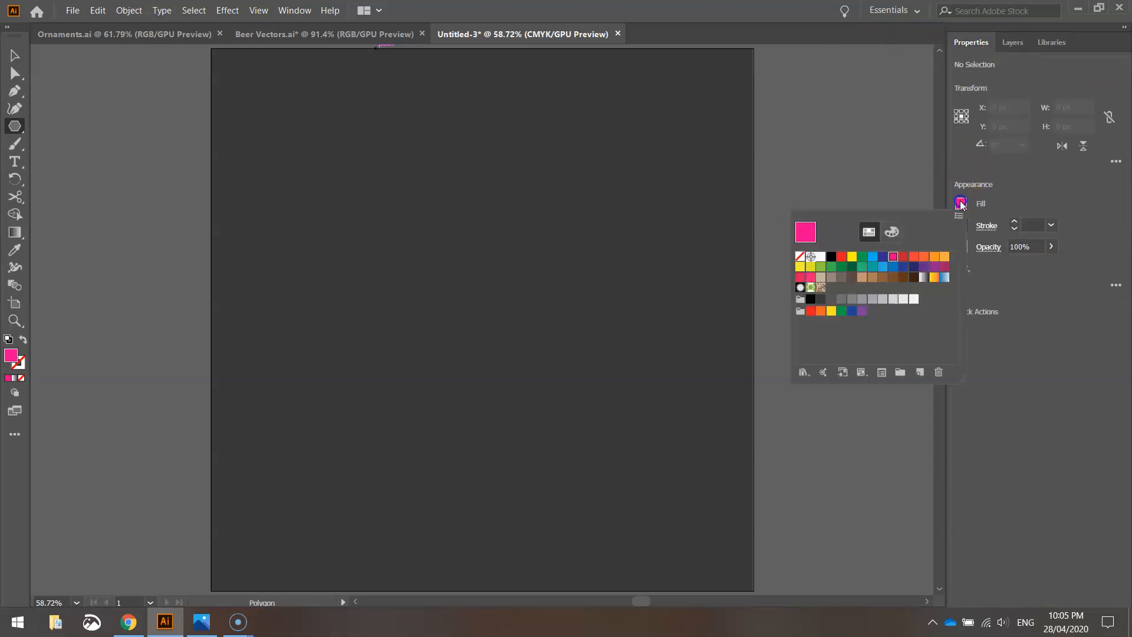
pyautogui.click(852, 257)
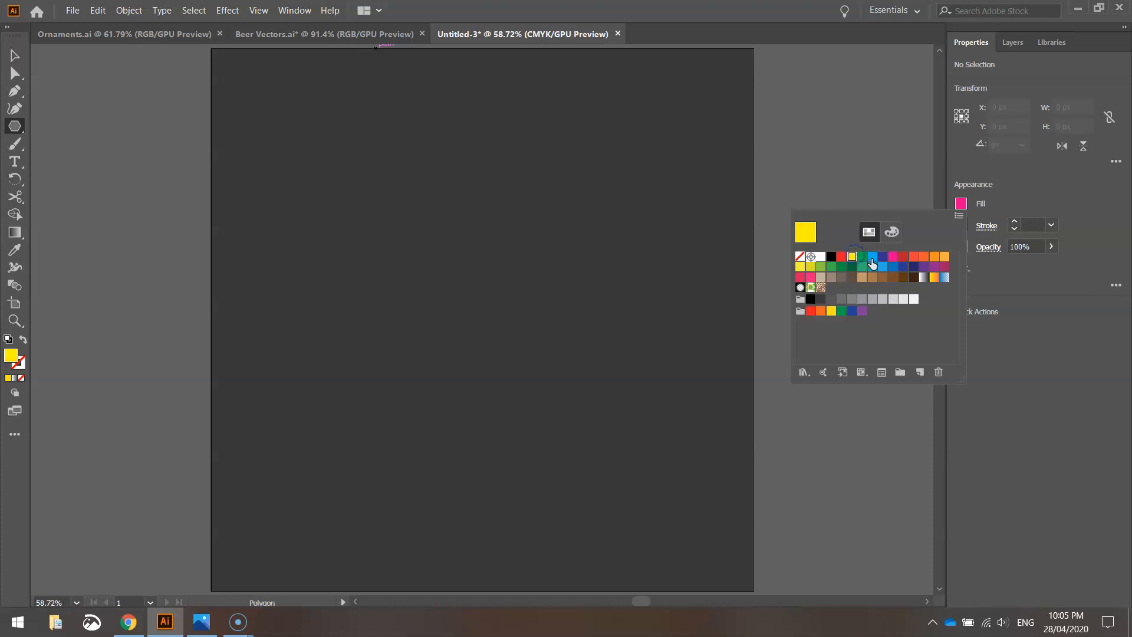
pyautogui.click(1010, 198)
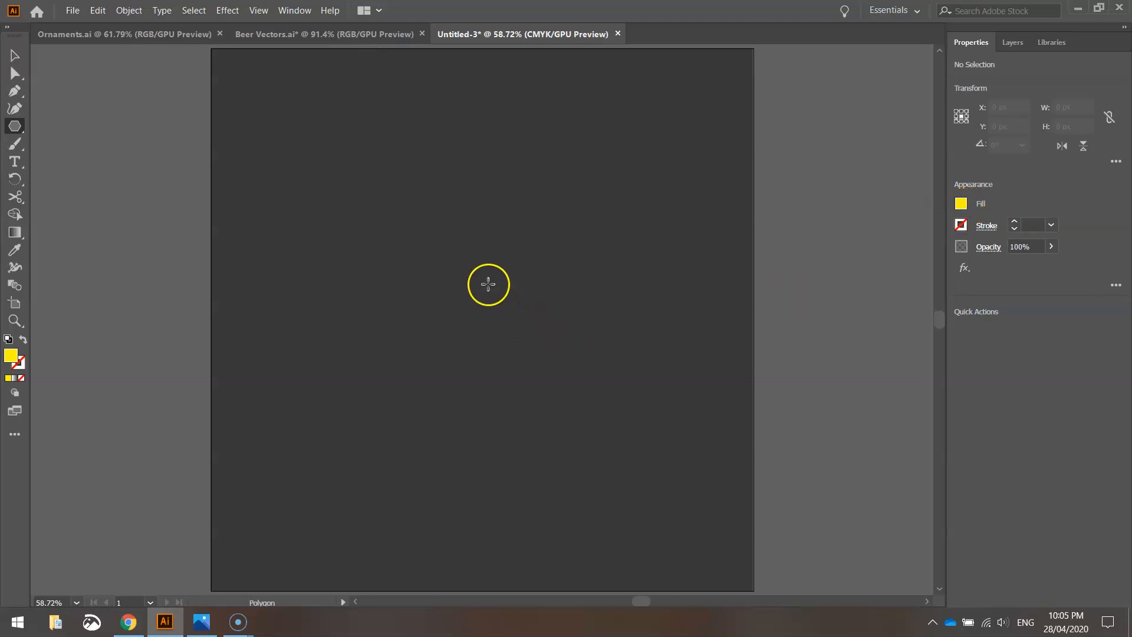
pyautogui.click(465, 272)
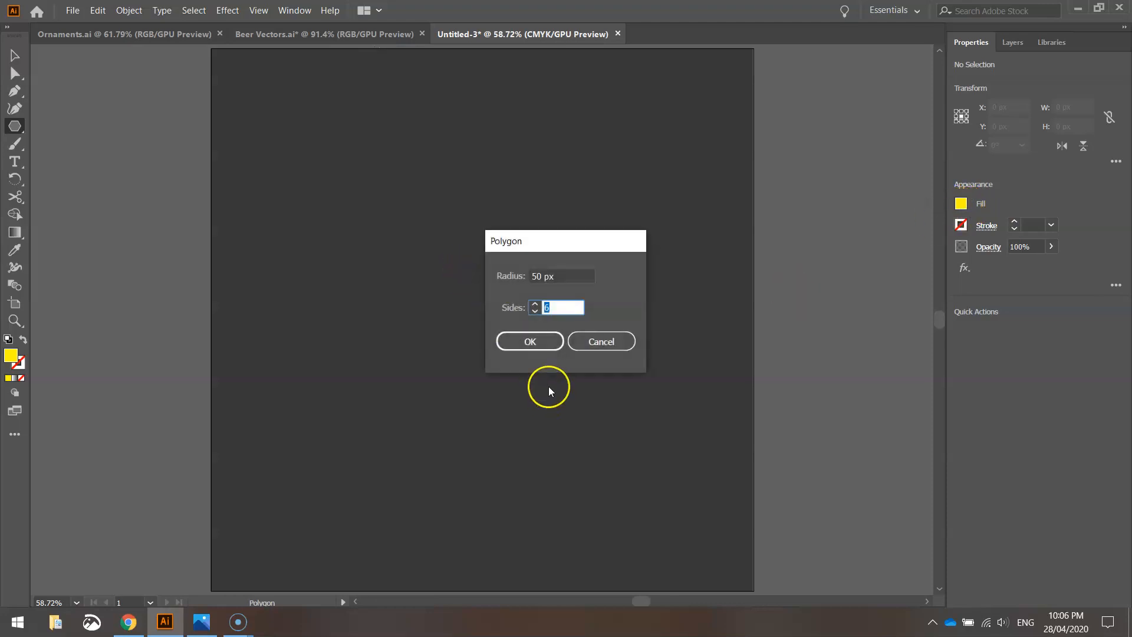
pyautogui.click(555, 305)
pyautogui.click(530, 342)
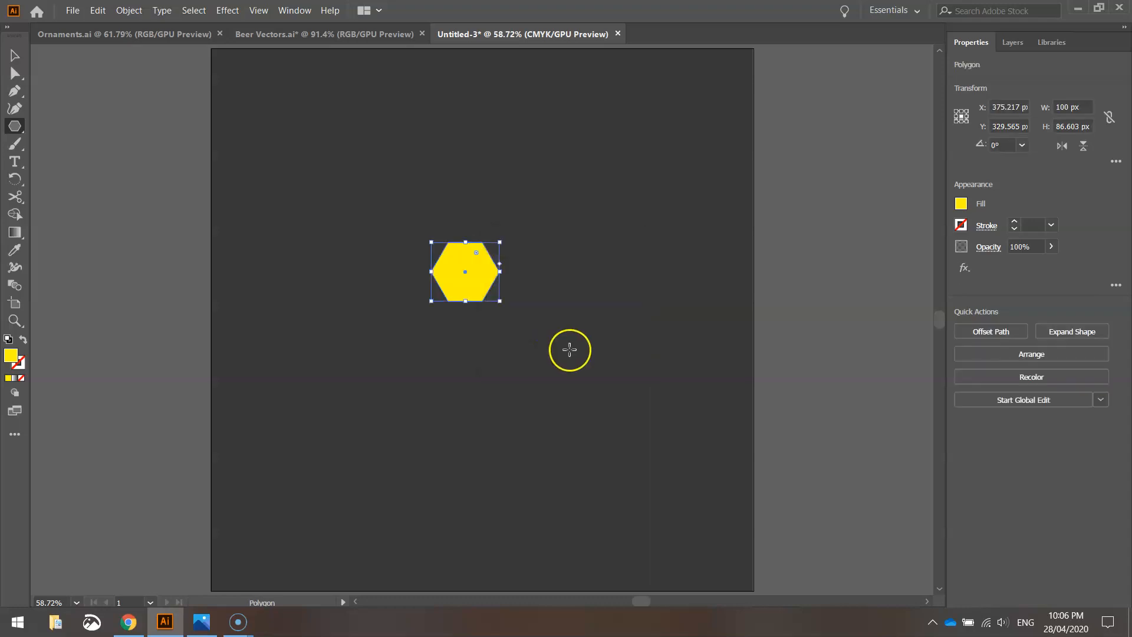
# Step: Enlarge the yellow hexagon to about 707 x 612 px and rotate it so that one corner points straight up
pyautogui.click(15, 55)
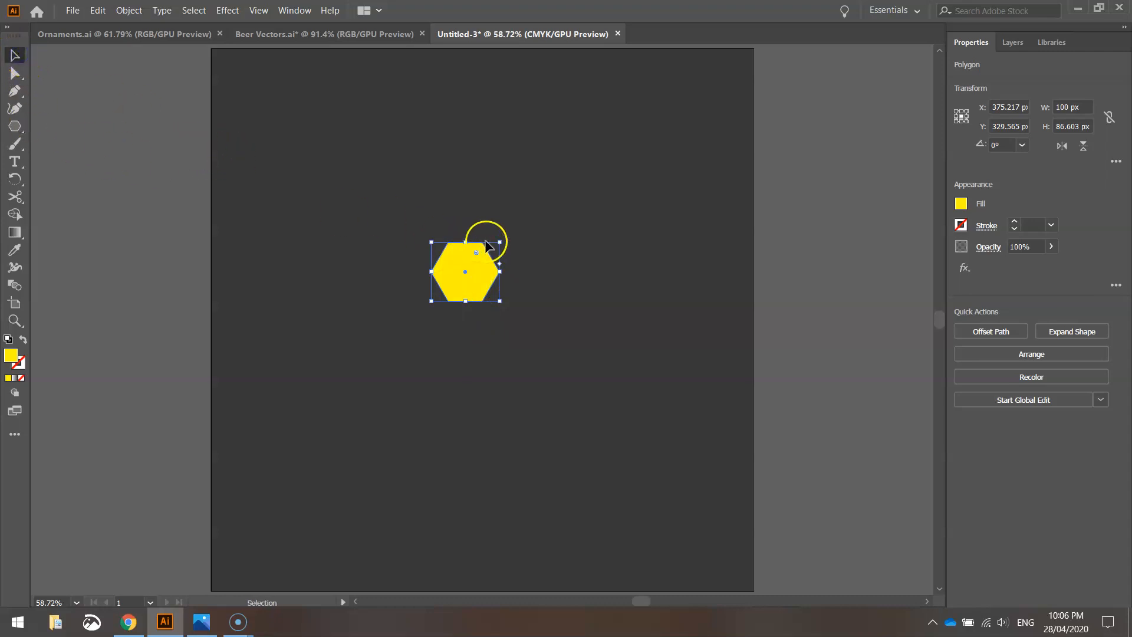
pyautogui.moveTo(499, 242); pyautogui.dragTo(539, 282)
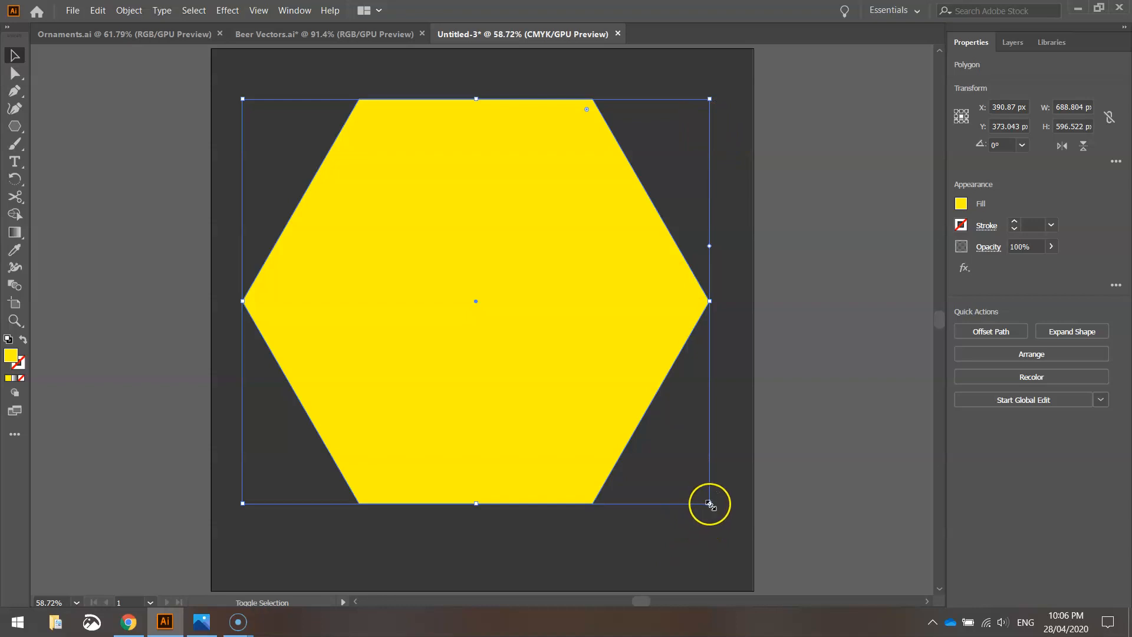
pyautogui.moveTo(709, 502); pyautogui.dragTo(721, 514)
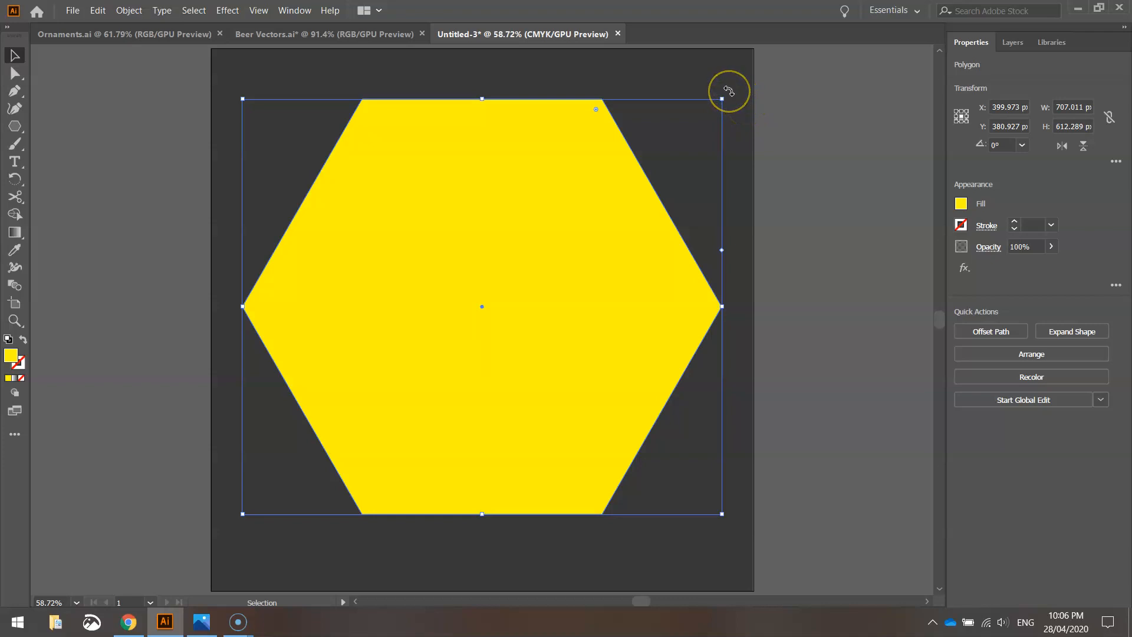
pyautogui.moveTo(729, 90); pyautogui.dragTo(738, 518)
pyautogui.click(480, 69)
pyautogui.click(474, 541)
pyautogui.click(720, 405)
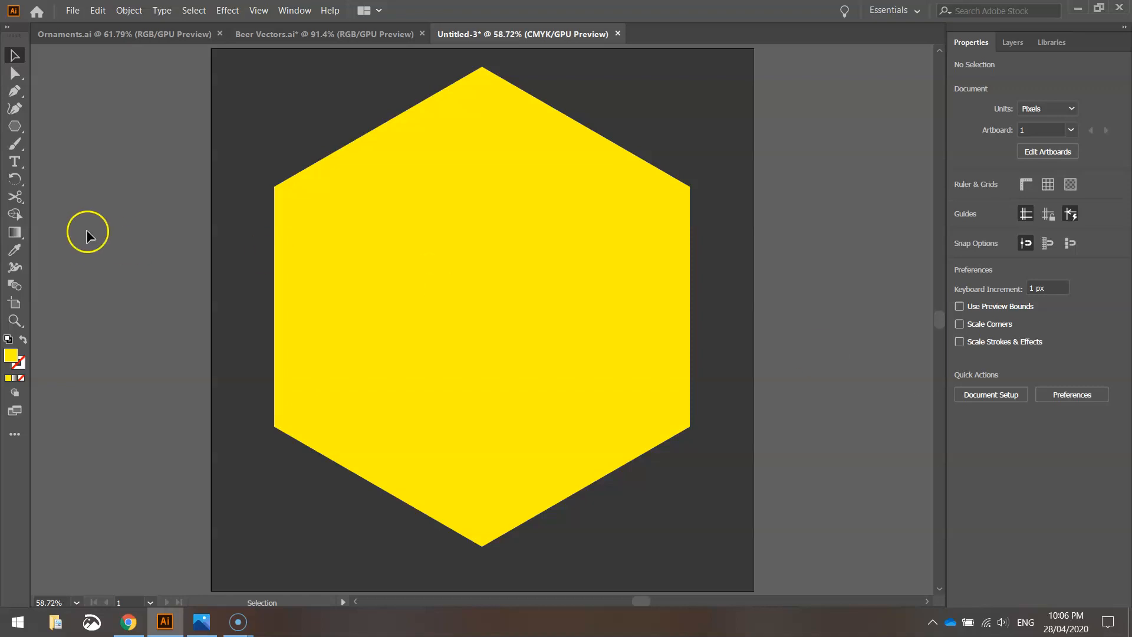
# Step: Draw a horizontal line about 761 px long across the hexagon at Y 400 px, with no fill and a black stroke
pyautogui.moveTo(19, 130); pyautogui.dragTo(71, 196)
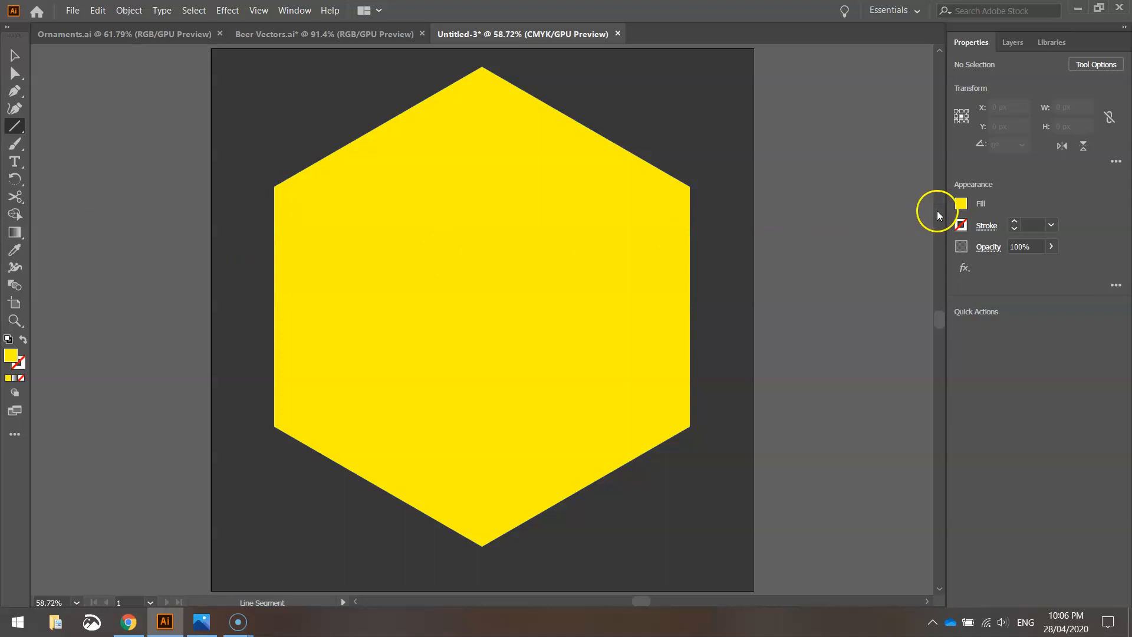
pyautogui.click(961, 204)
pyautogui.click(800, 257)
pyautogui.click(1039, 192)
pyautogui.click(960, 226)
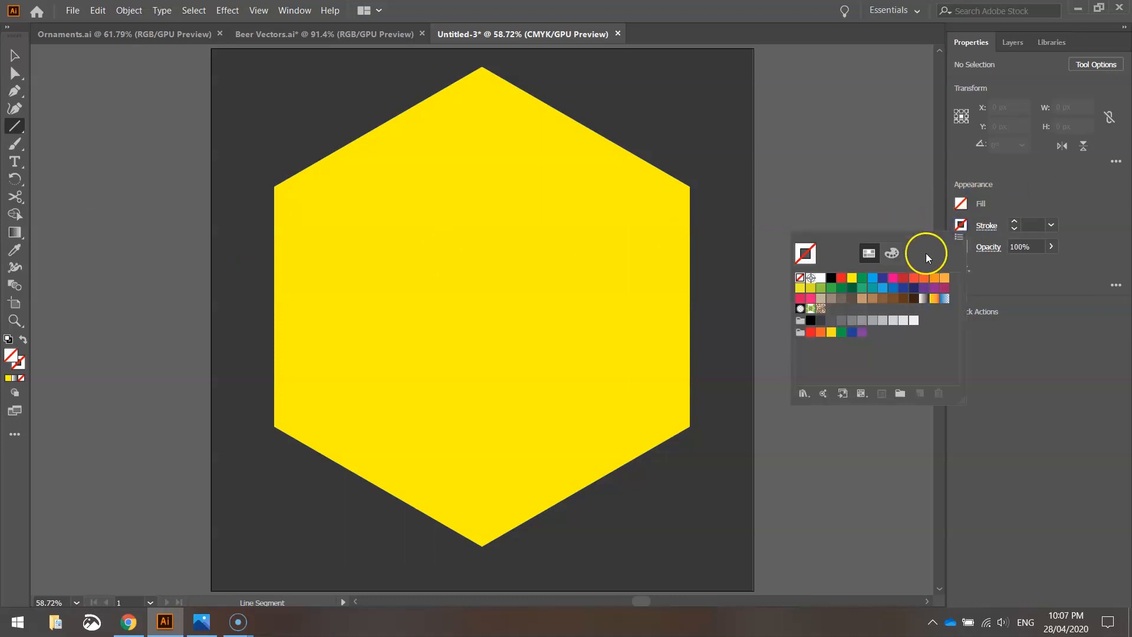
pyautogui.click(831, 277)
pyautogui.click(1044, 203)
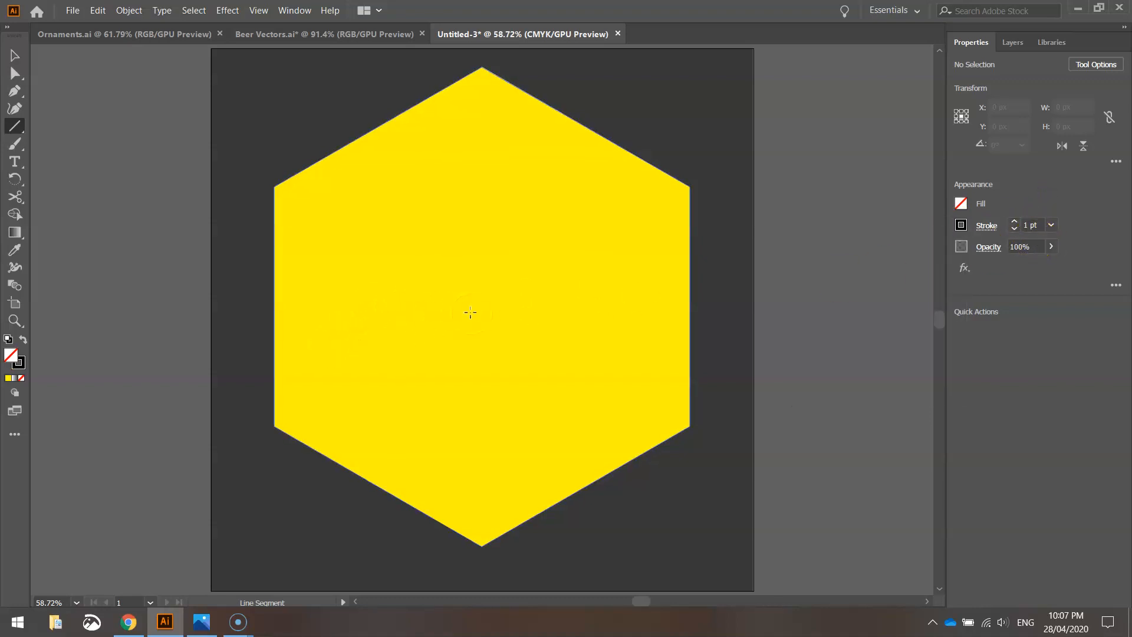
pyautogui.moveTo(264, 312); pyautogui.dragTo(235, 319)
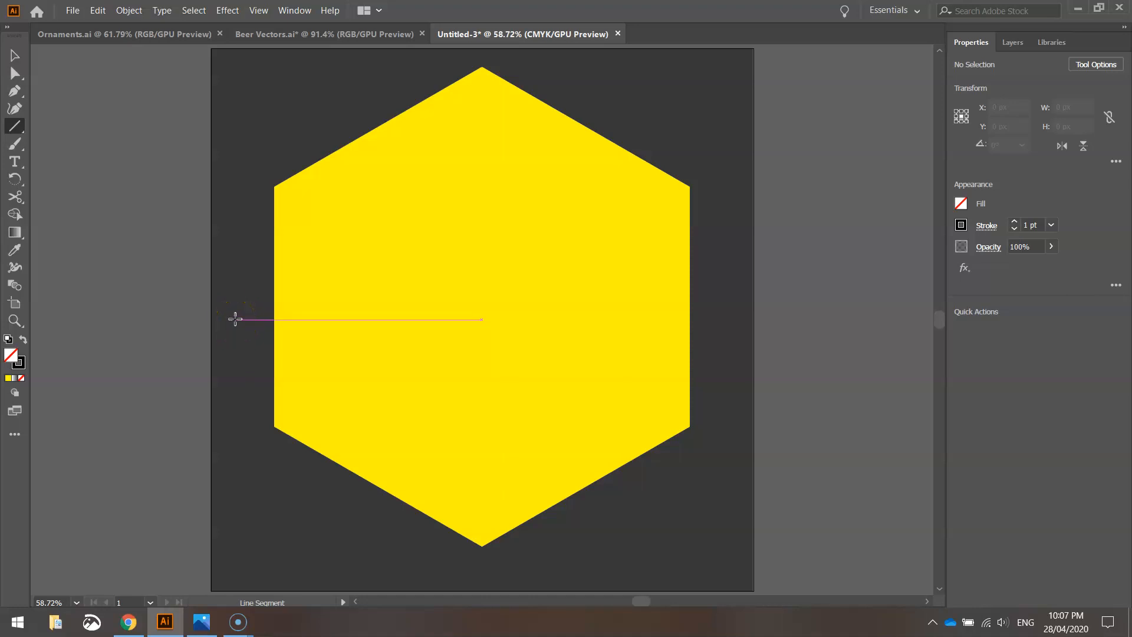
pyautogui.moveTo(230, 319); pyautogui.dragTo(746, 320)
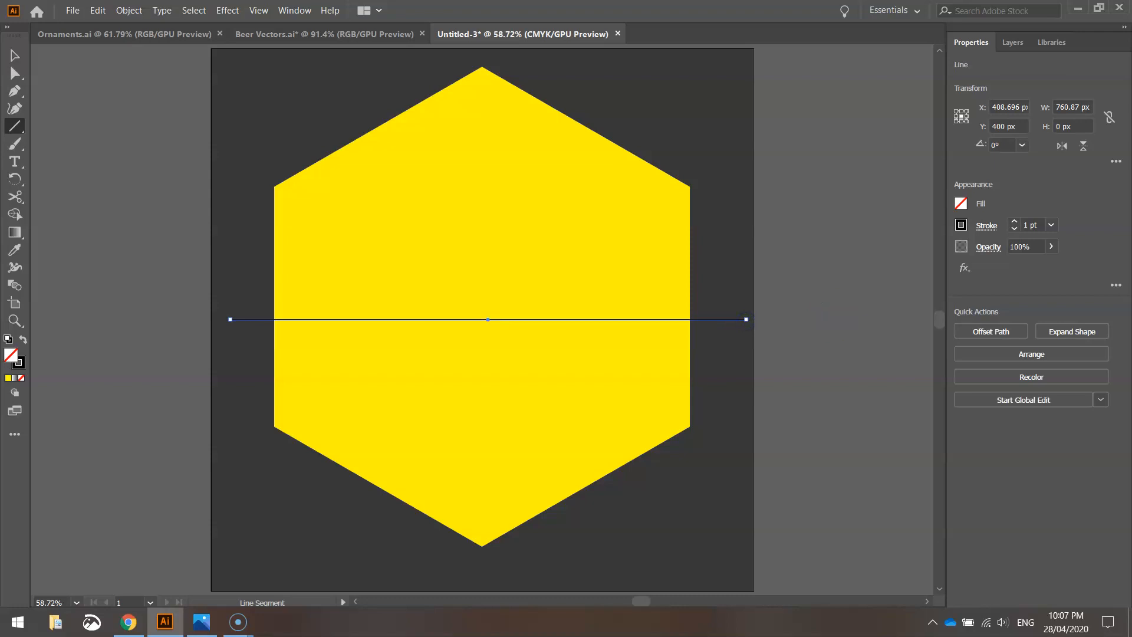
pyautogui.press('v')
pyautogui.click(119, 106)
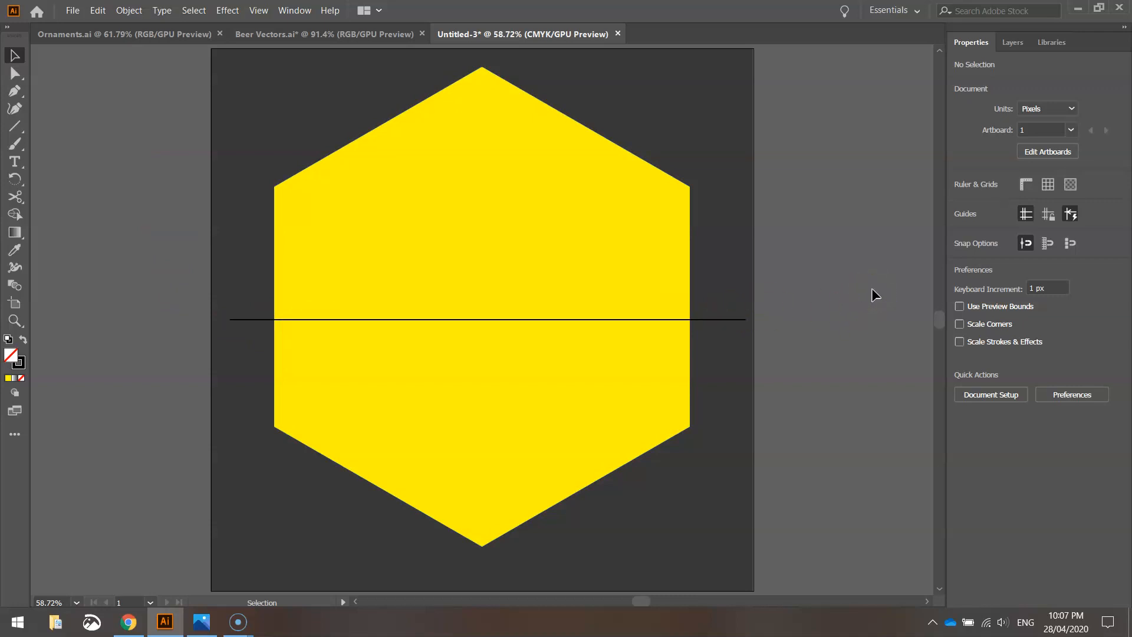
# Step: Split the hexagon along the horizontal line into an upper and a lower shape with the Shape Builder
pyautogui.moveTo(230, 156); pyautogui.dragTo(230, 156)
pyautogui.moveTo(366, 375); pyautogui.dragTo(382, 392)
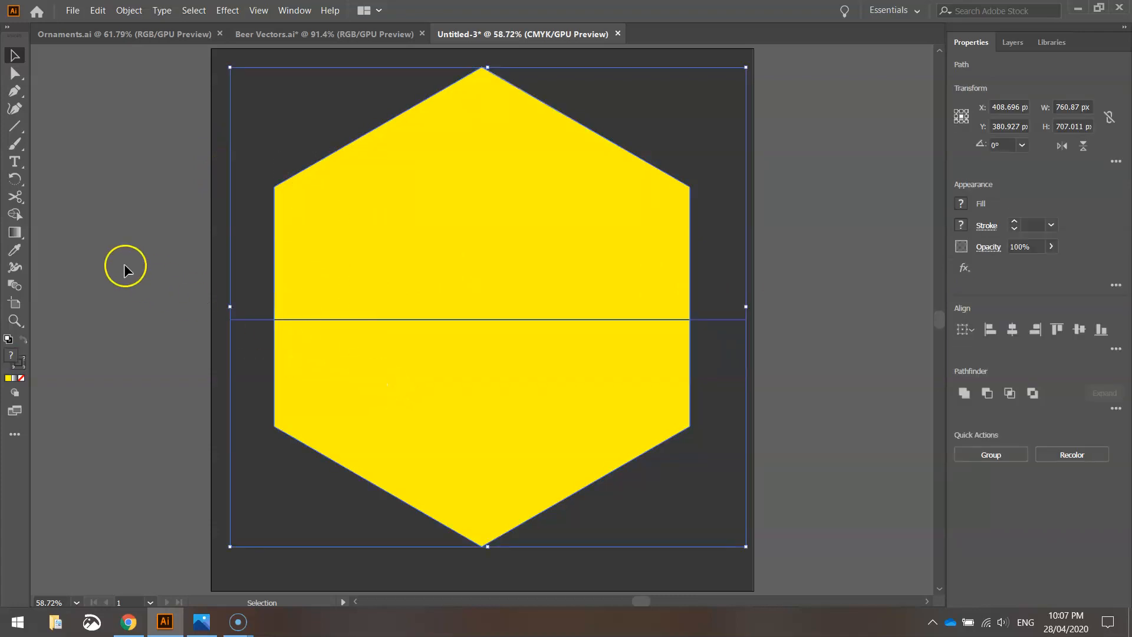
pyautogui.click(17, 218)
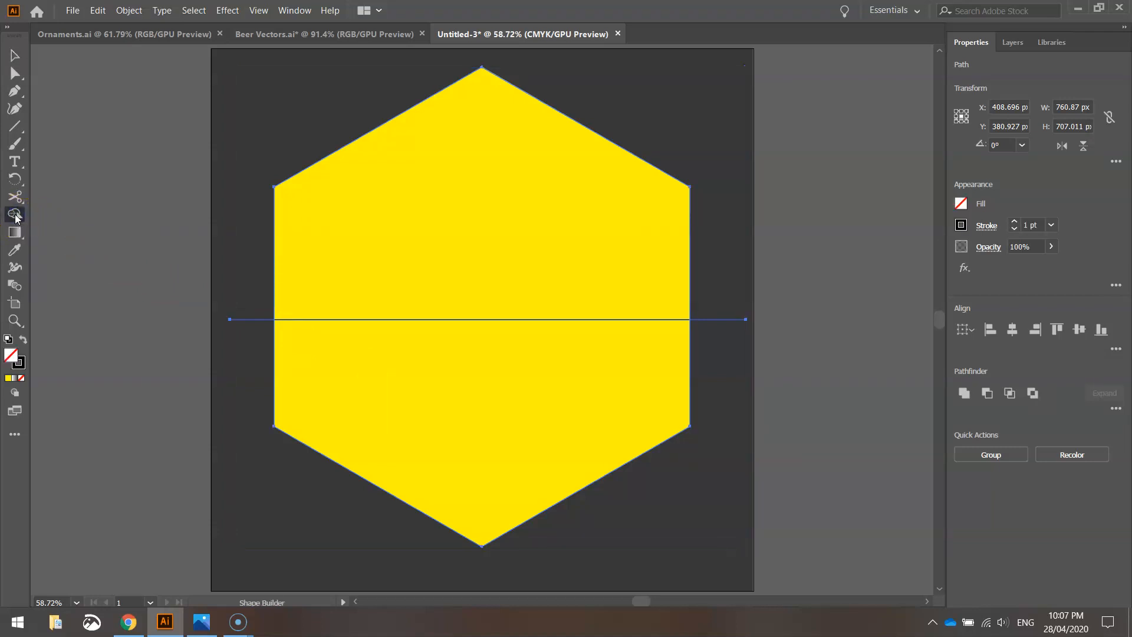
pyautogui.click(482, 157)
pyautogui.click(468, 441)
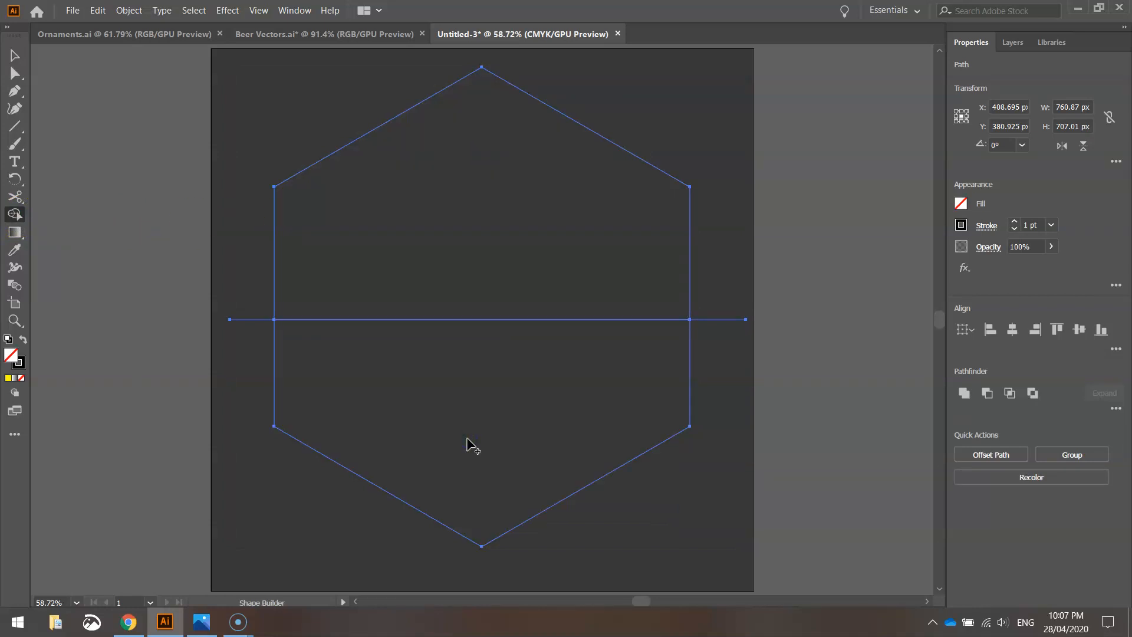
pyautogui.click(15, 57)
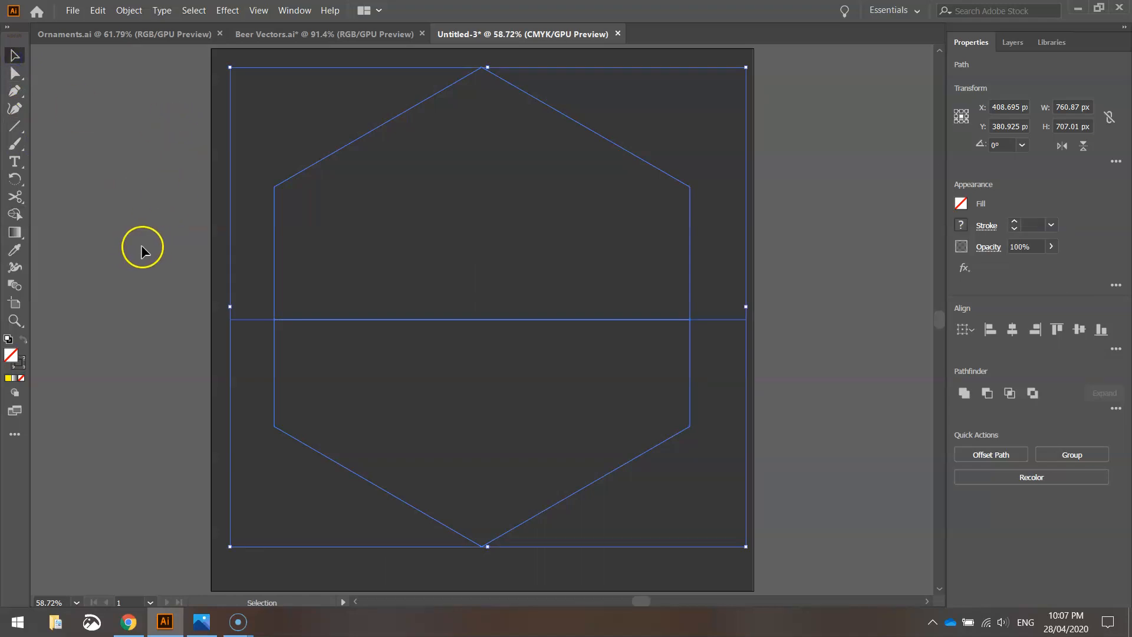
pyautogui.click(203, 91)
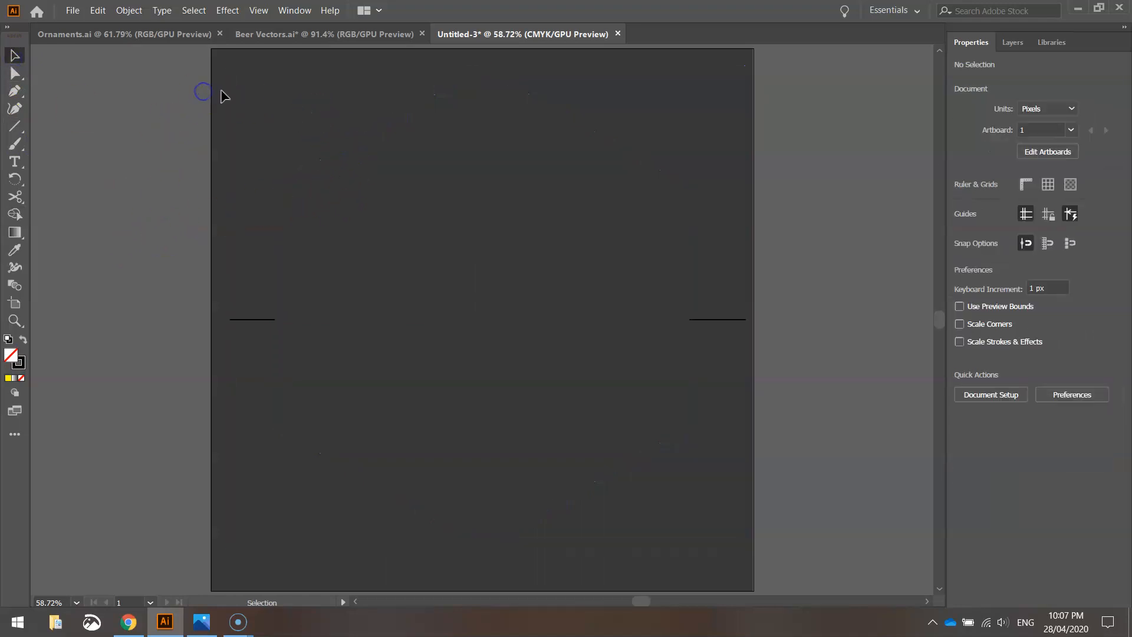
# Step: Fill the upper part of the split hexagon with orange
pyautogui.moveTo(251, 71); pyautogui.dragTo(593, 172)
pyautogui.moveTo(639, 200); pyautogui.dragTo(710, 230)
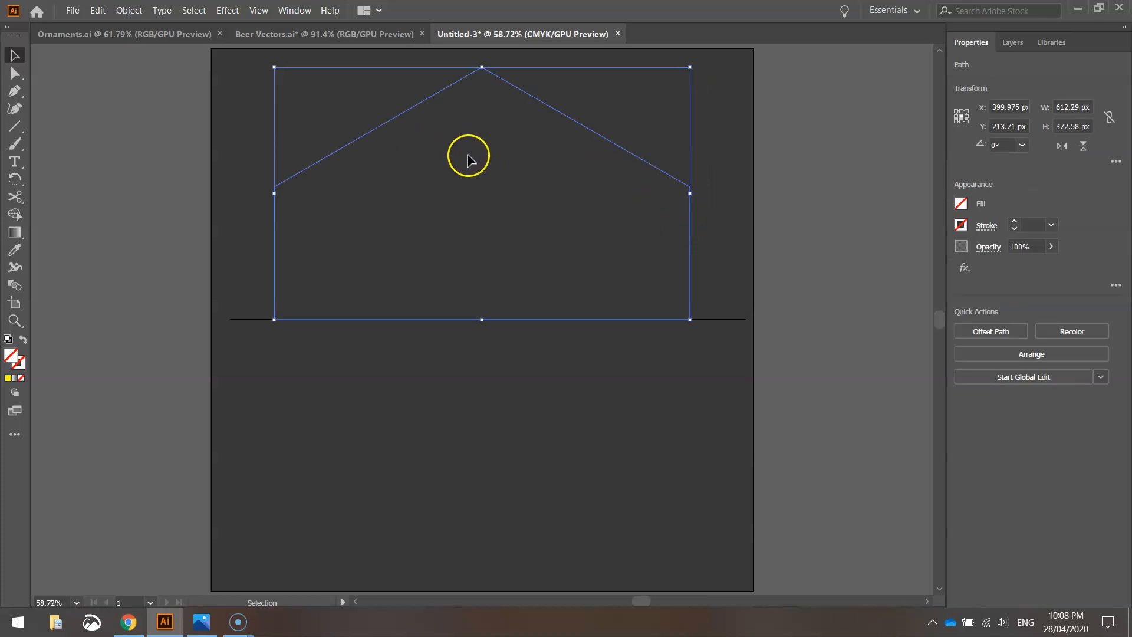
pyautogui.click(961, 204)
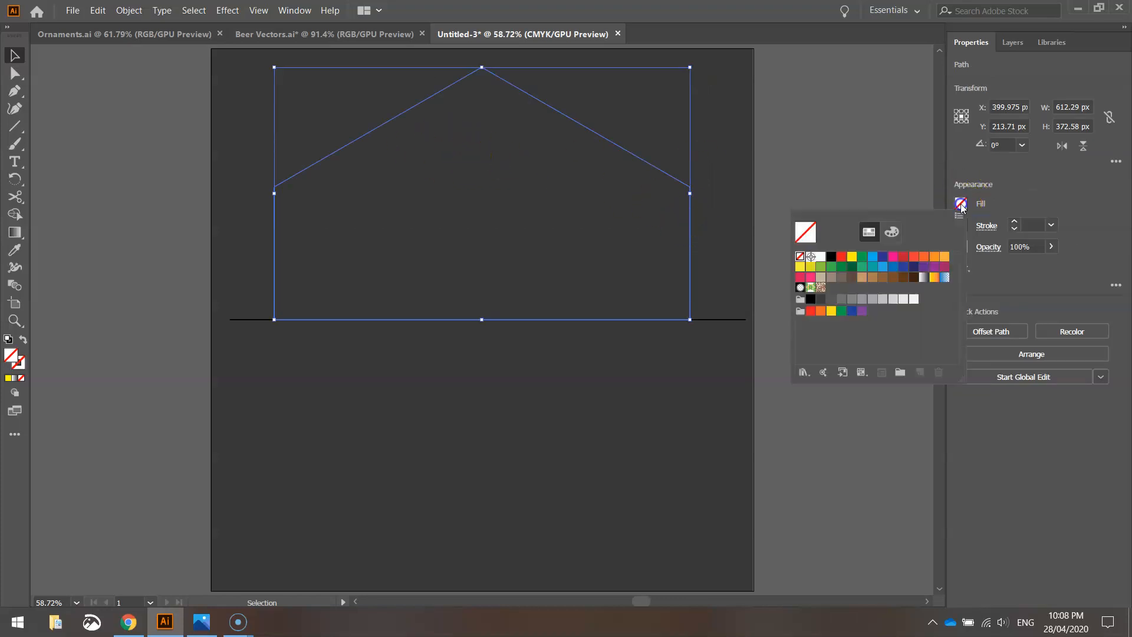
pyautogui.click(924, 256)
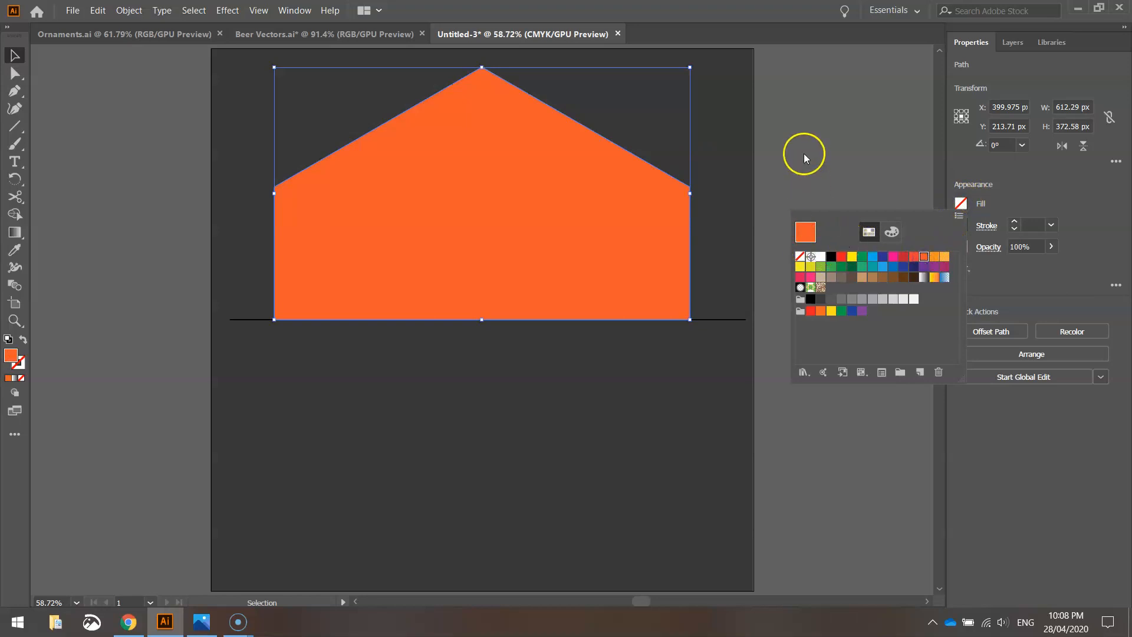
pyautogui.click(819, 149)
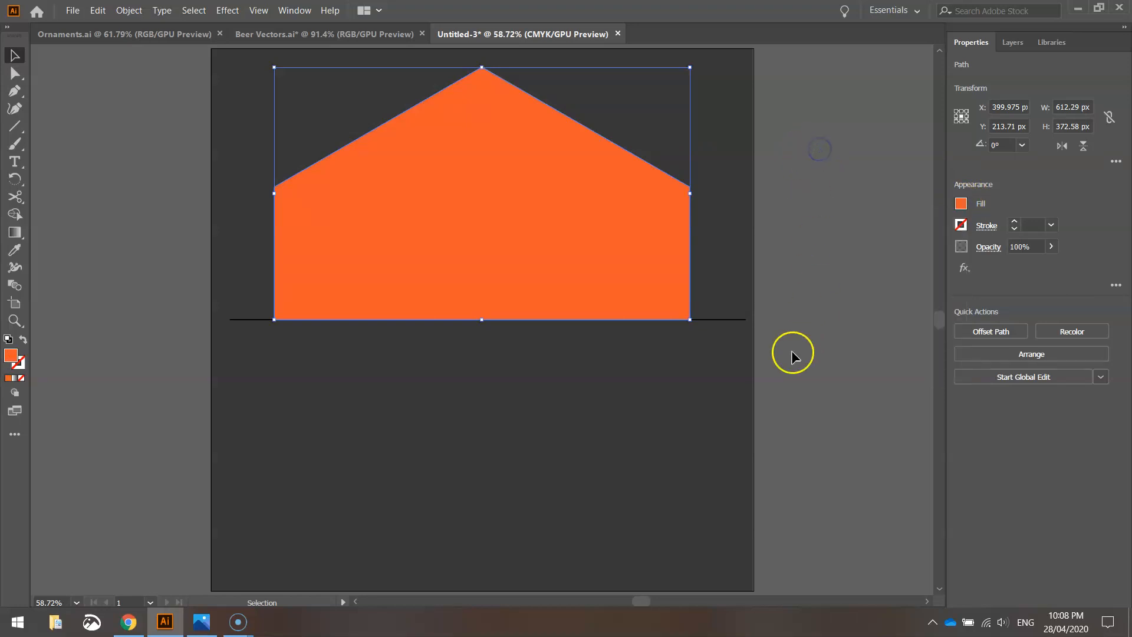
# Step: Delete the two leftover line ends on either side of the hexagon's upper part
pyautogui.moveTo(808, 506); pyautogui.dragTo(256, 399)
pyautogui.click(493, 440)
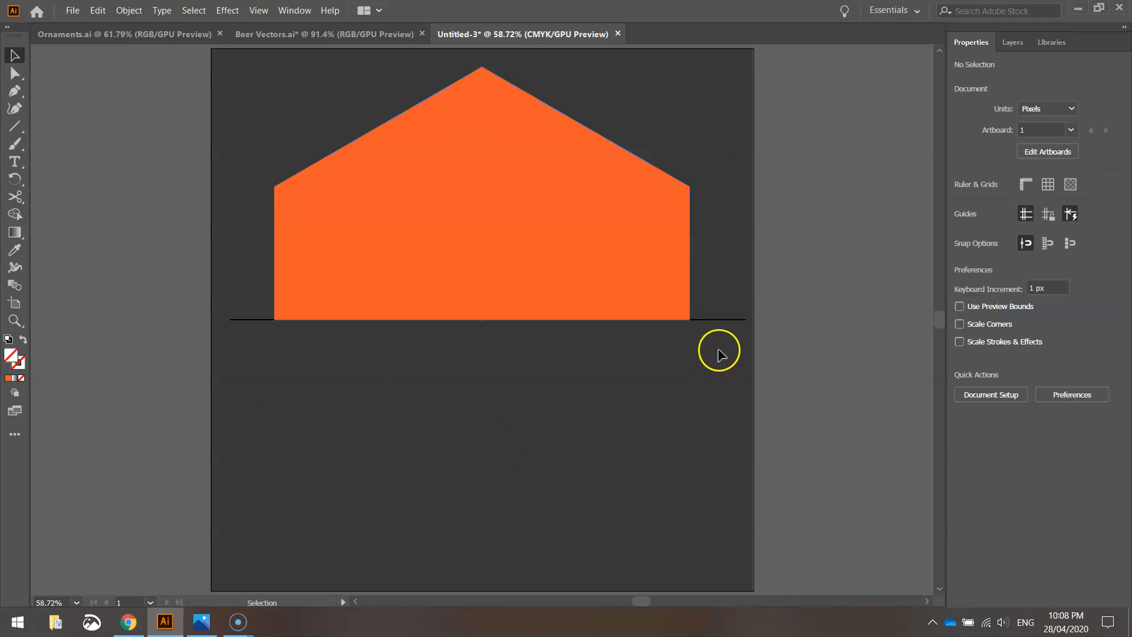
pyautogui.click(722, 320)
pyautogui.press('Delete')
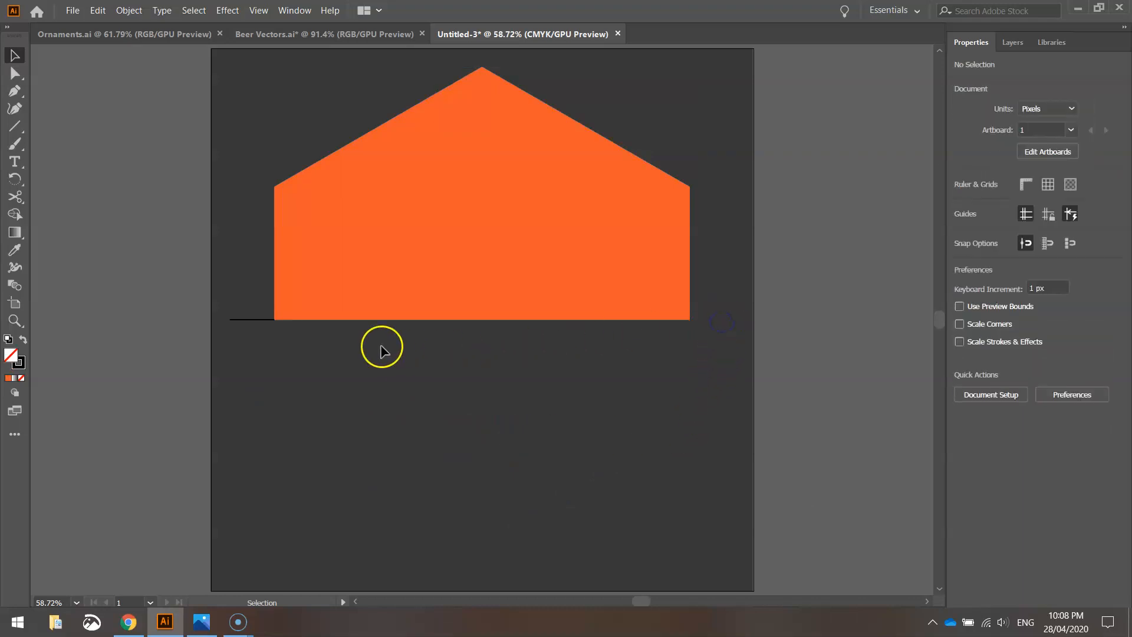
pyautogui.click(255, 320)
pyautogui.press('Delete')
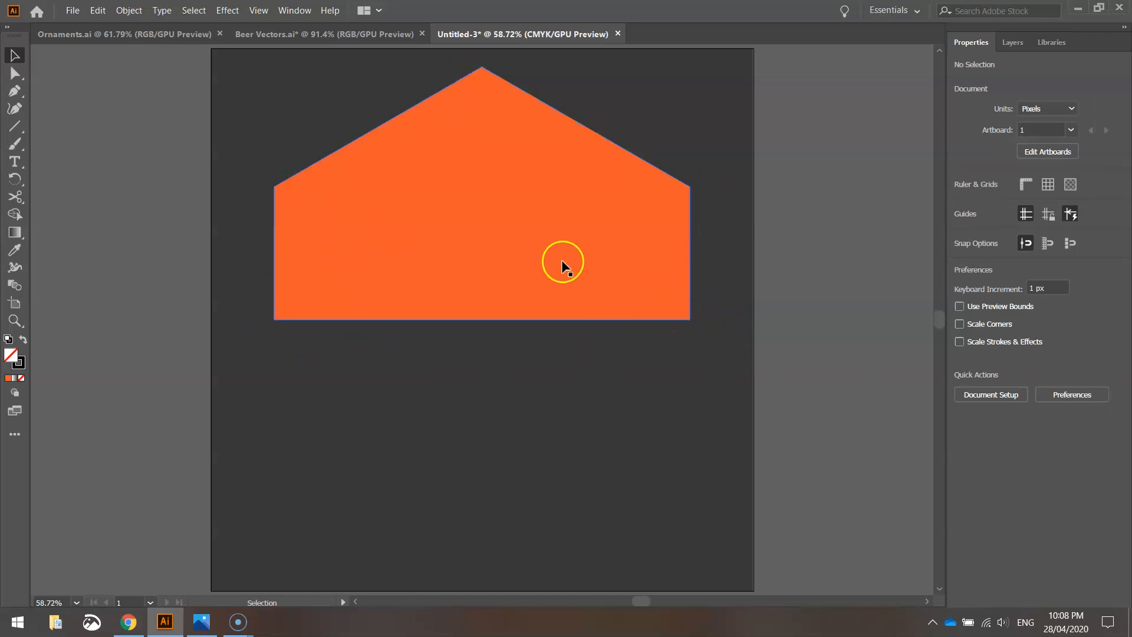
# Step: Remove the orange fill from the upper hexagon shape and give it a white stroke
pyautogui.click(551, 227)
pyautogui.click(963, 204)
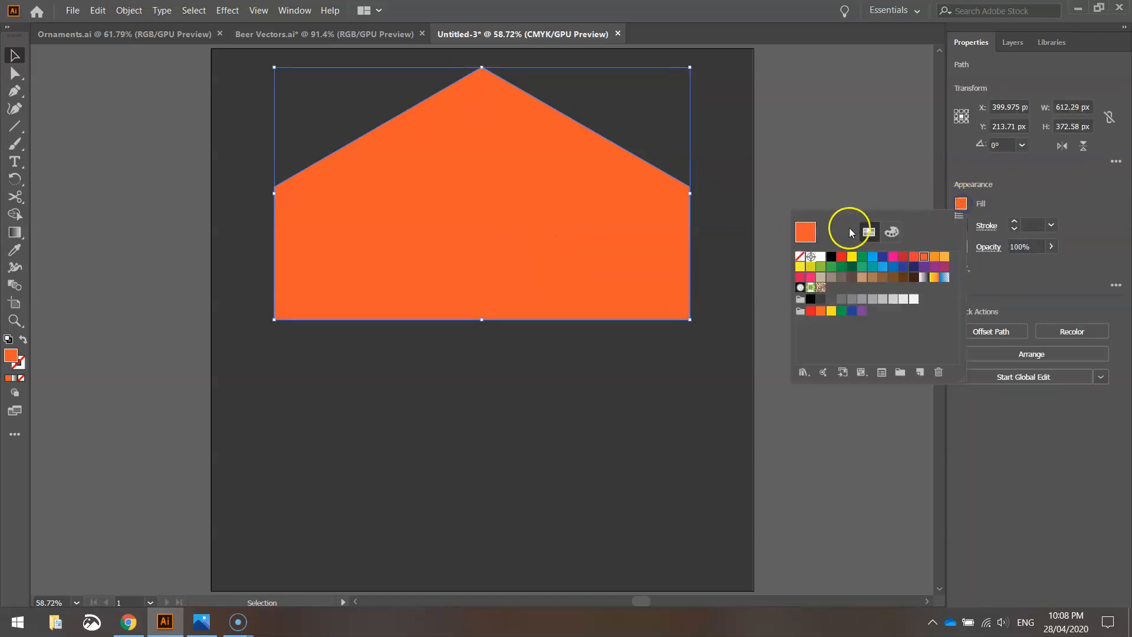
pyautogui.click(803, 254)
pyautogui.click(1019, 201)
pyautogui.click(960, 224)
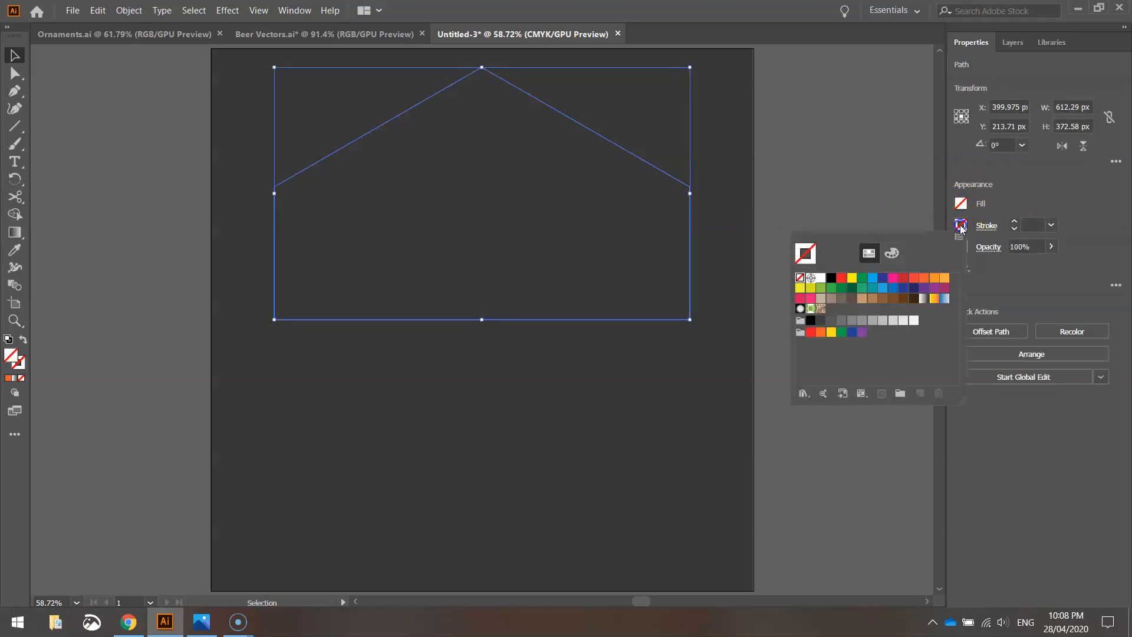
pyautogui.click(821, 278)
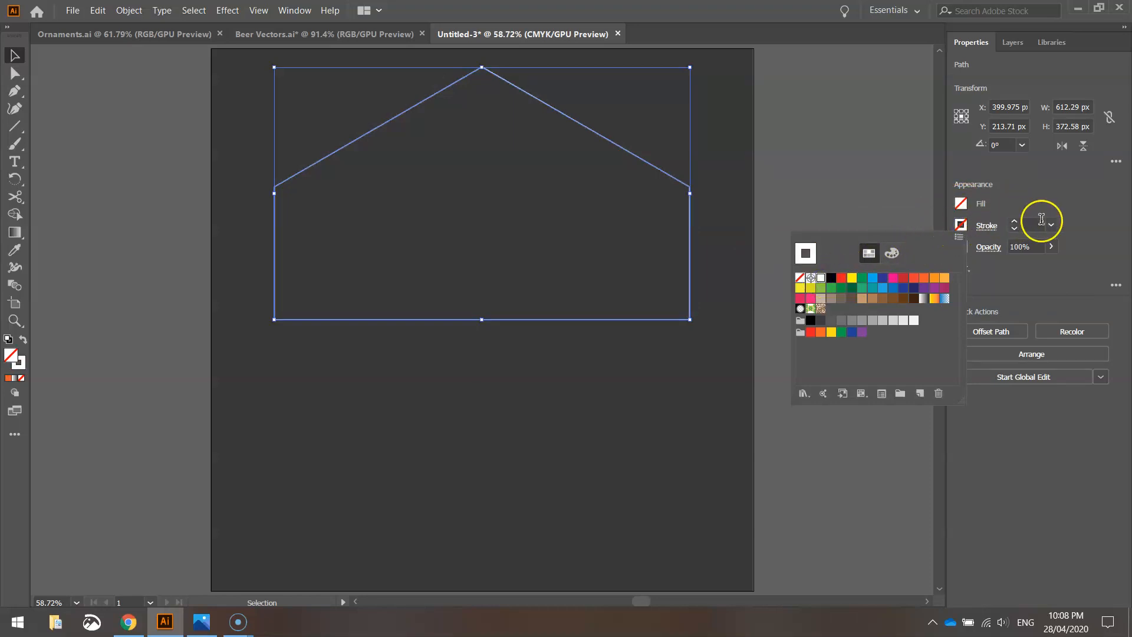
# Step: Set the upper hexagon shape's stroke weight to 5 pt and deselect it
pyautogui.click(1051, 225)
pyautogui.click(1051, 225)
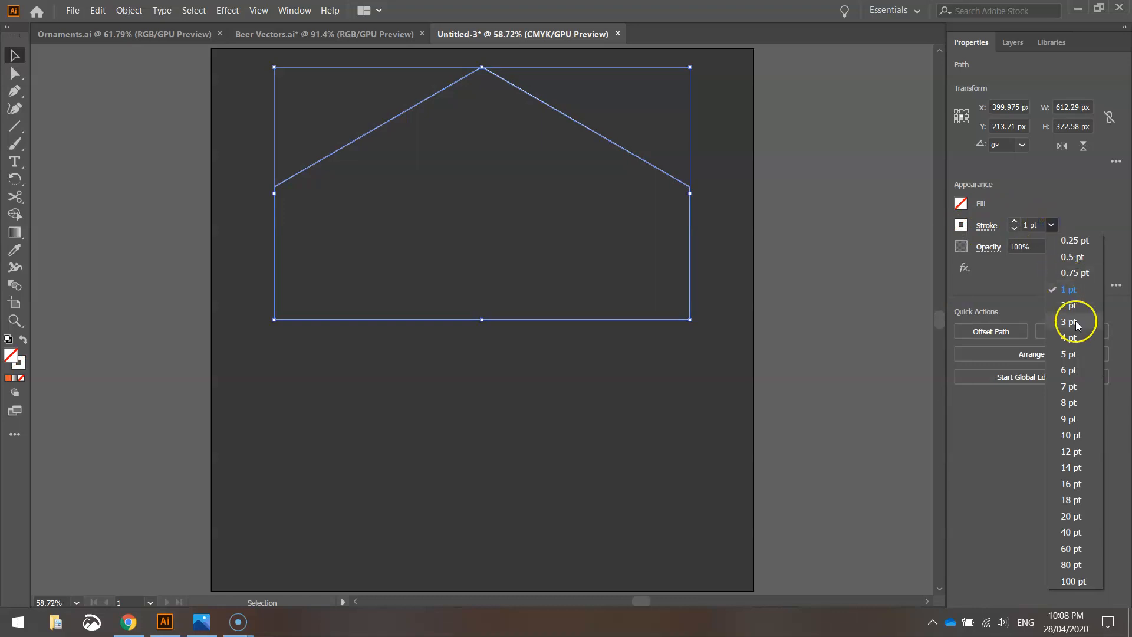
pyautogui.click(1075, 353)
pyautogui.click(777, 235)
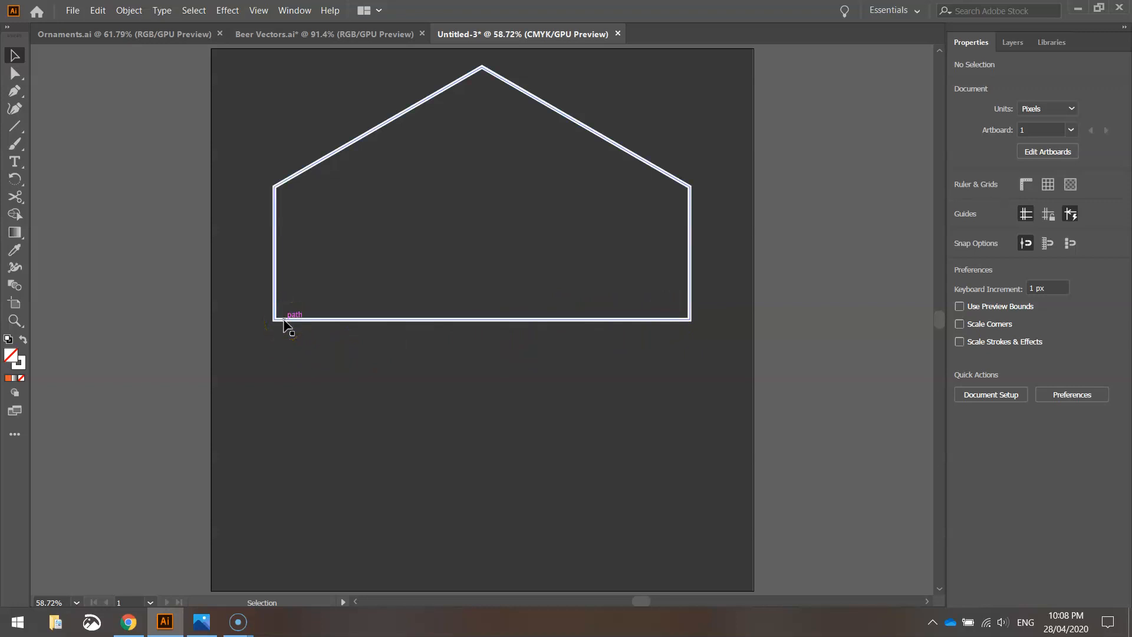
# Step: Show the rulers while zoomed in on the frame's lower-left corner
pyautogui.scroll(3, 284, 319)
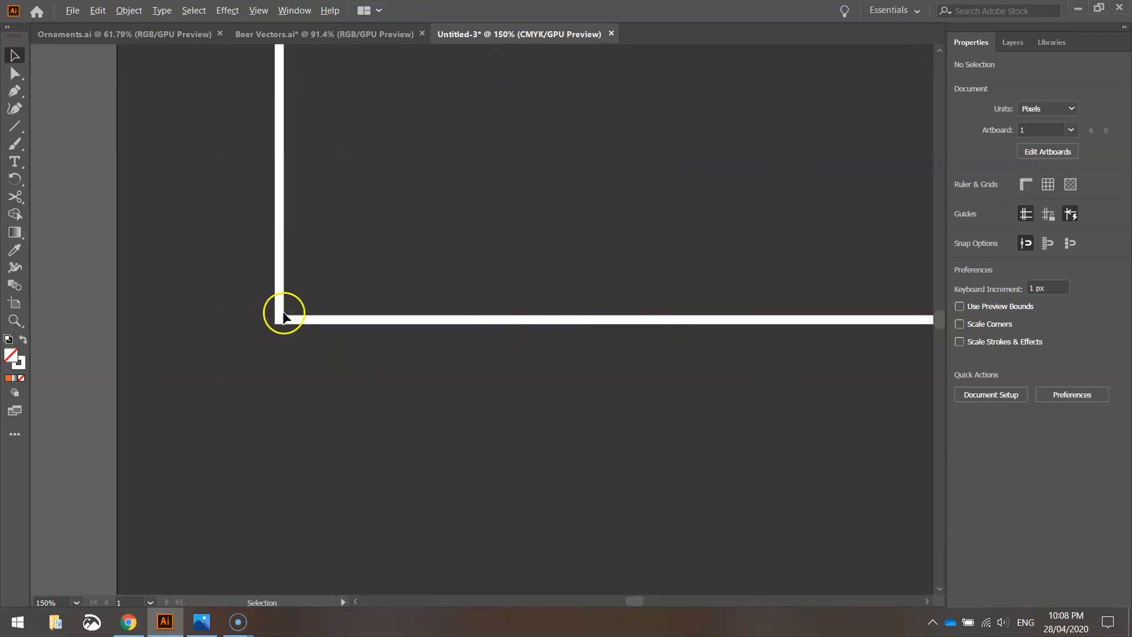
pyautogui.scroll(1, 288, 319)
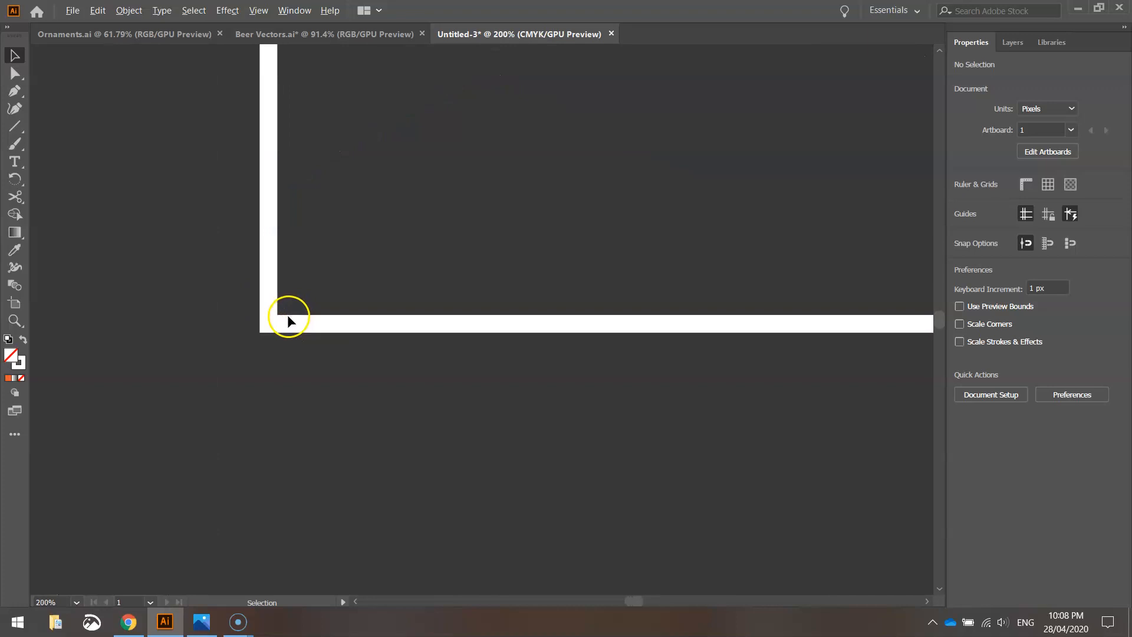
pyautogui.scroll(8, 287, 318)
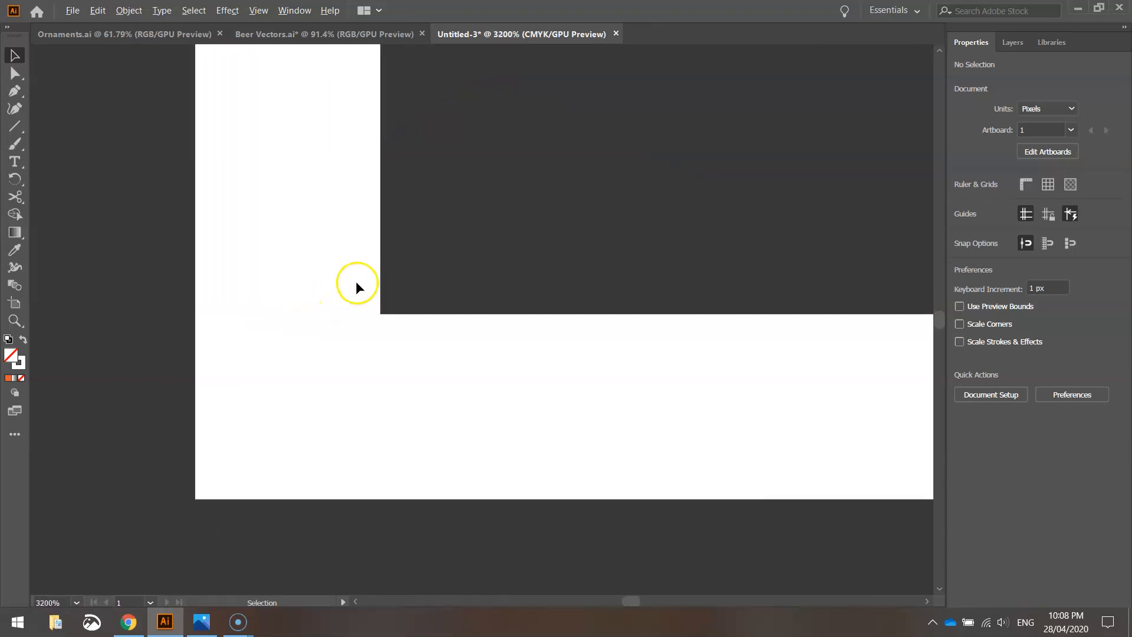
pyautogui.scroll(1, 356, 287)
pyautogui.scroll(-2, 440, 354)
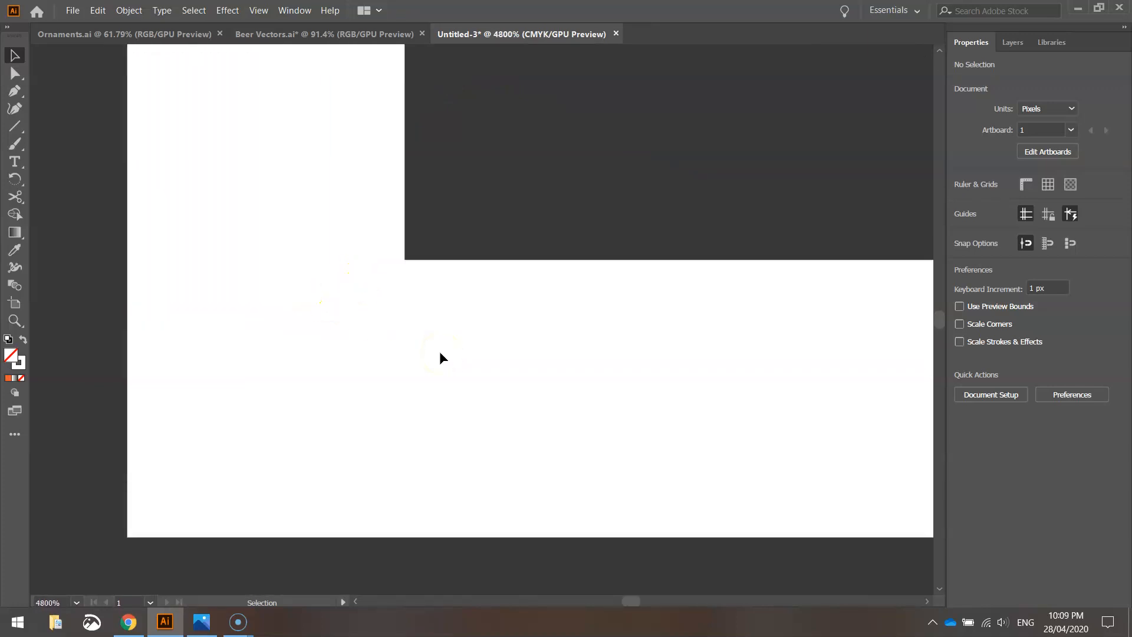
pyautogui.scroll(-1, 422, 336)
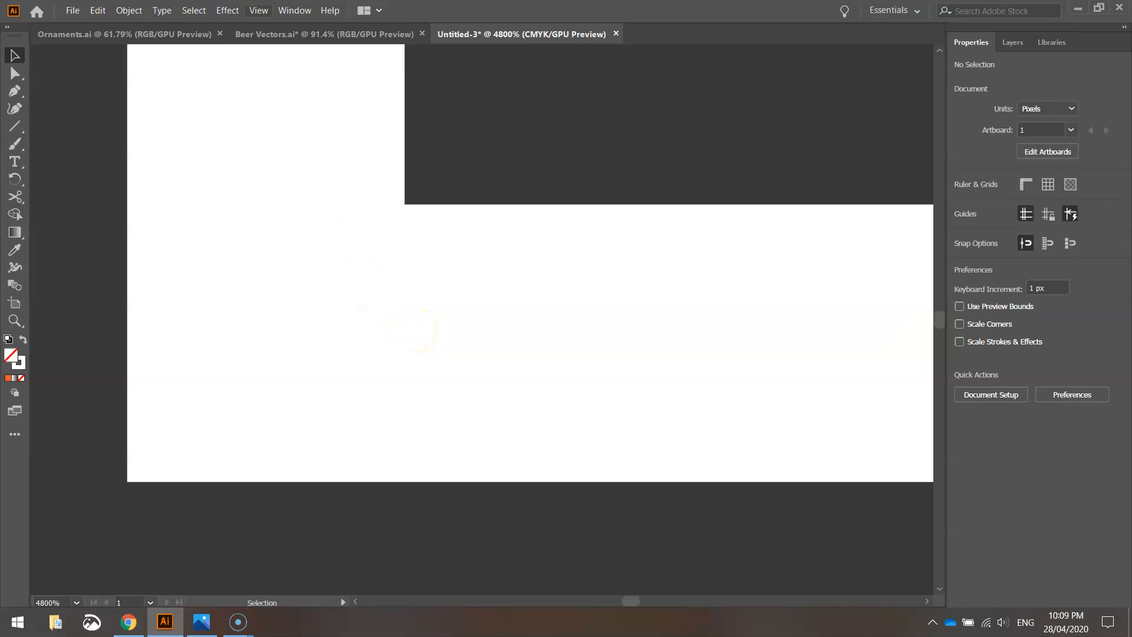
pyautogui.click(258, 10)
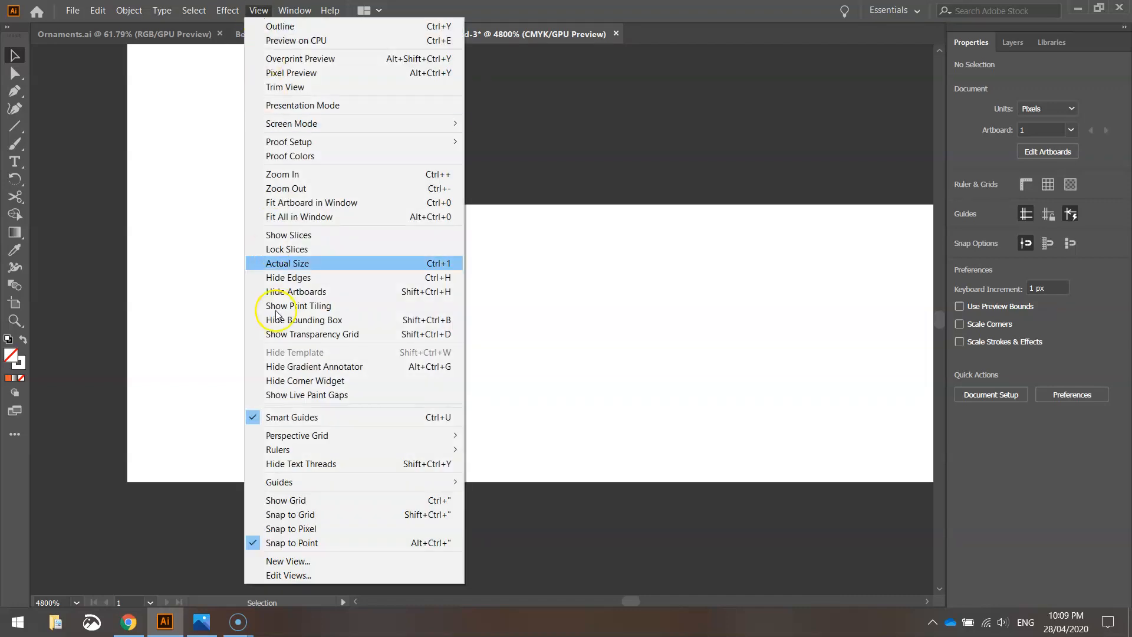
pyautogui.moveTo(281, 451)
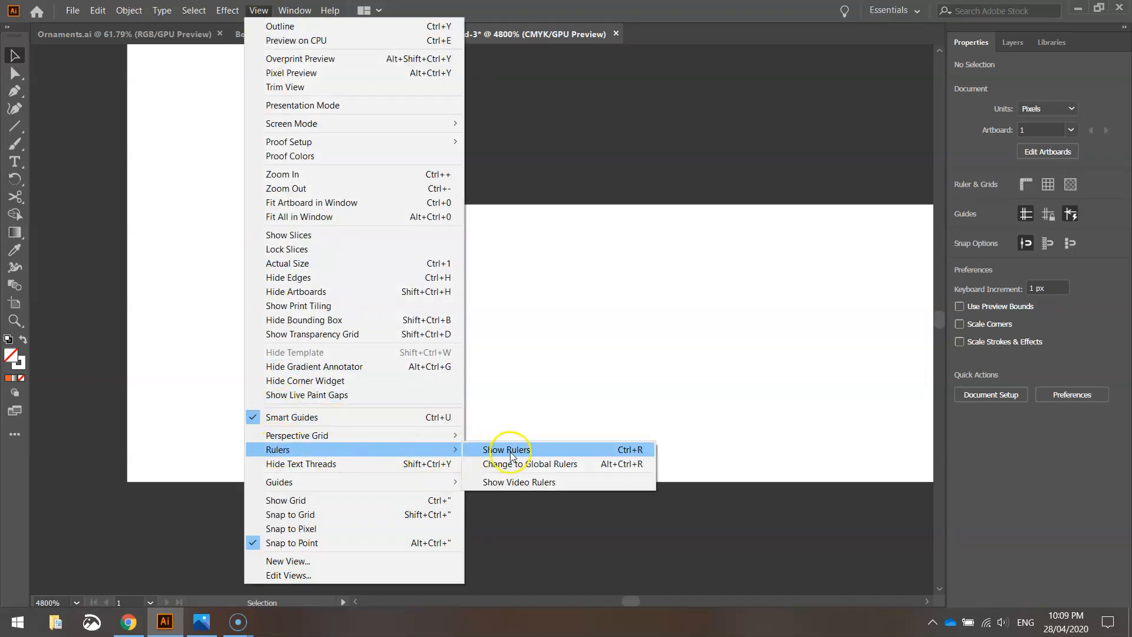
pyautogui.click(545, 450)
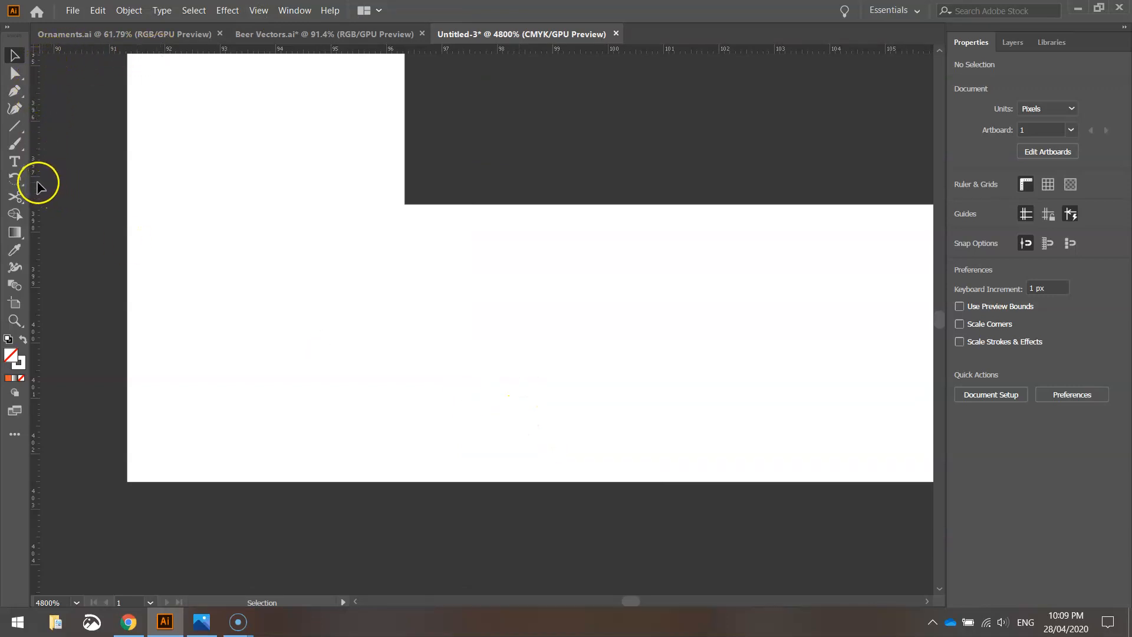
# Step: Place a vertical guide along the inner edge of the frame's left stroke, at X 96.328 px
pyautogui.moveTo(87, 187); pyautogui.dragTo(405, 213)
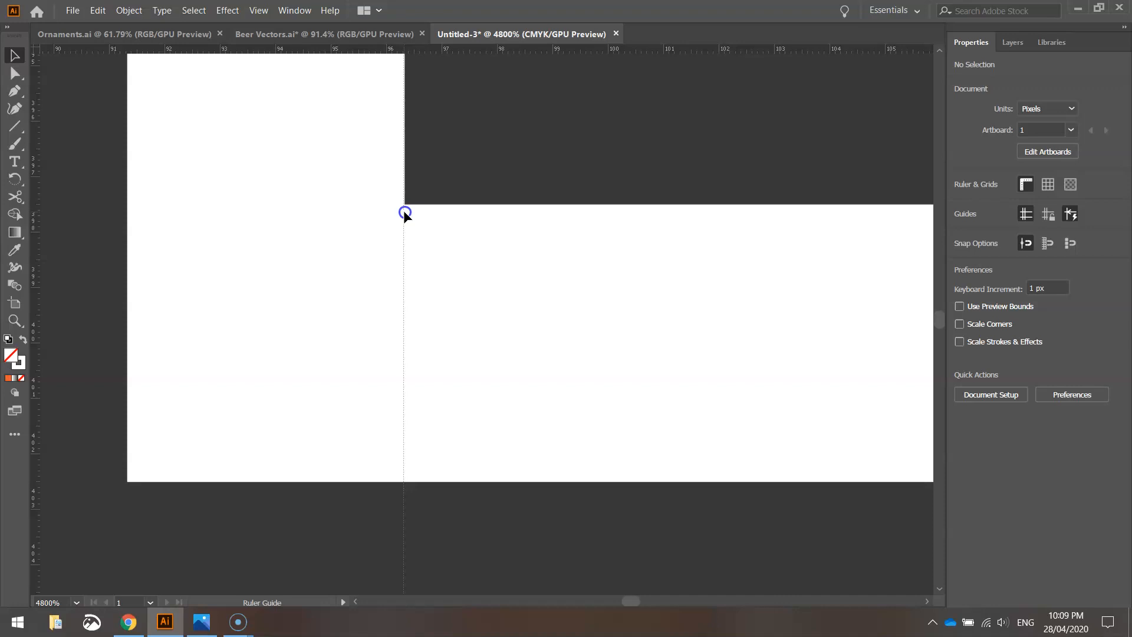
pyautogui.moveTo(403, 210); pyautogui.dragTo(405, 213)
pyautogui.scroll(5, 405, 189)
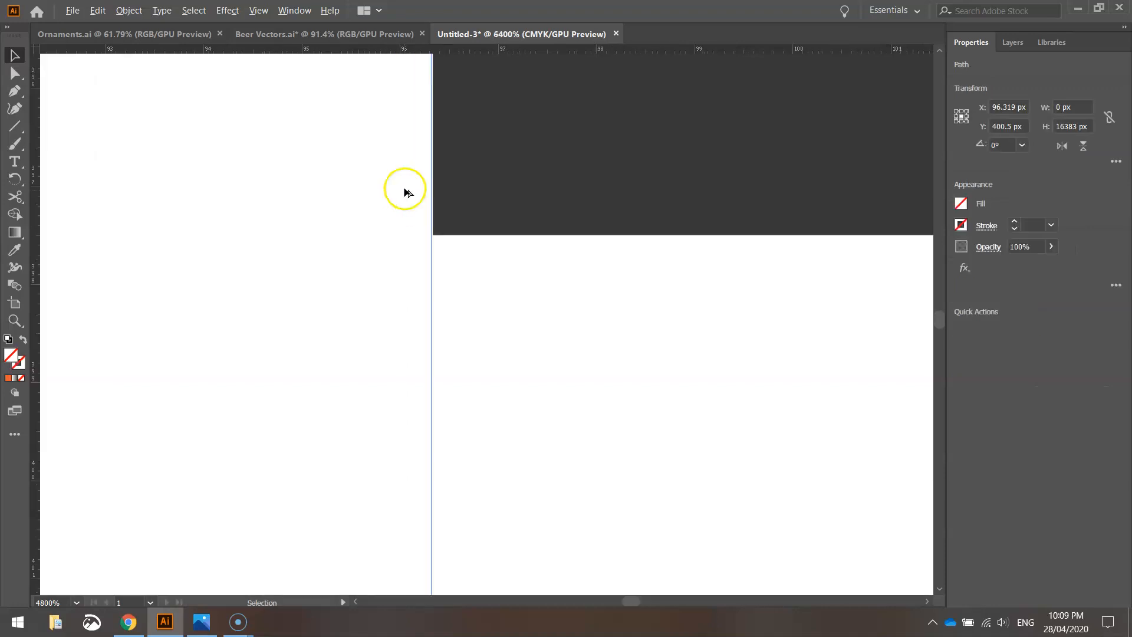
pyautogui.scroll(-3, 323, 210)
pyautogui.scroll(1, 171, 109)
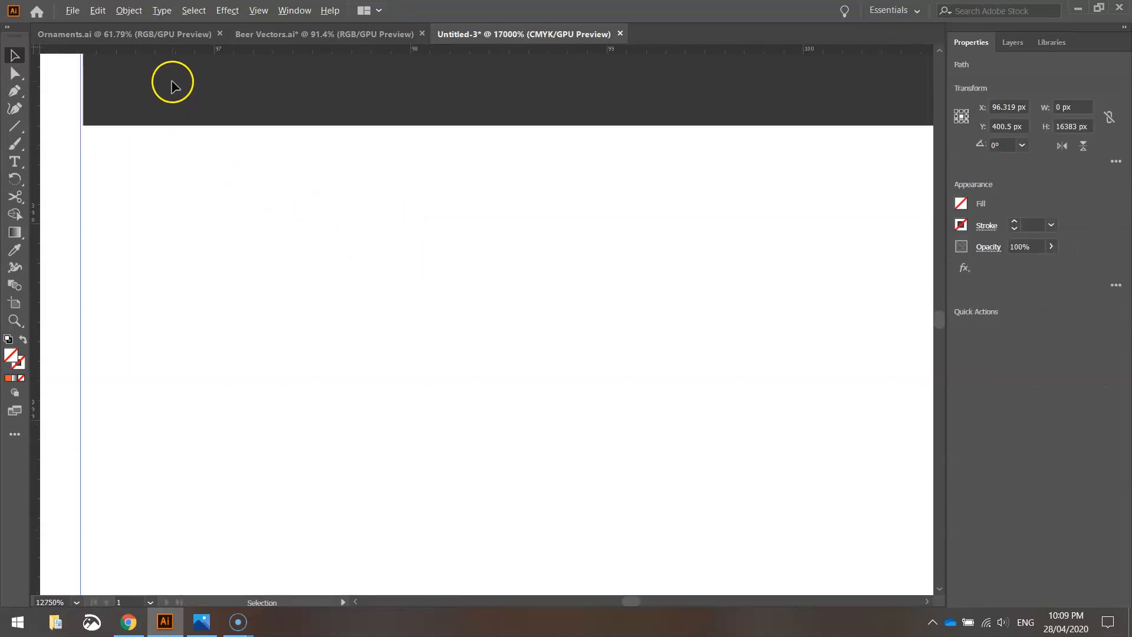
pyautogui.moveTo(82, 137)
pyautogui.mouseDown()
pyautogui.moveTo(69, 141)
pyautogui.moveTo(84, 144)
pyautogui.mouseUp()
# Step: Place a second vertical guide along the inner edge of the frame's right stroke, at X 703.618 px
pyautogui.scroll(-5, 202, 357)
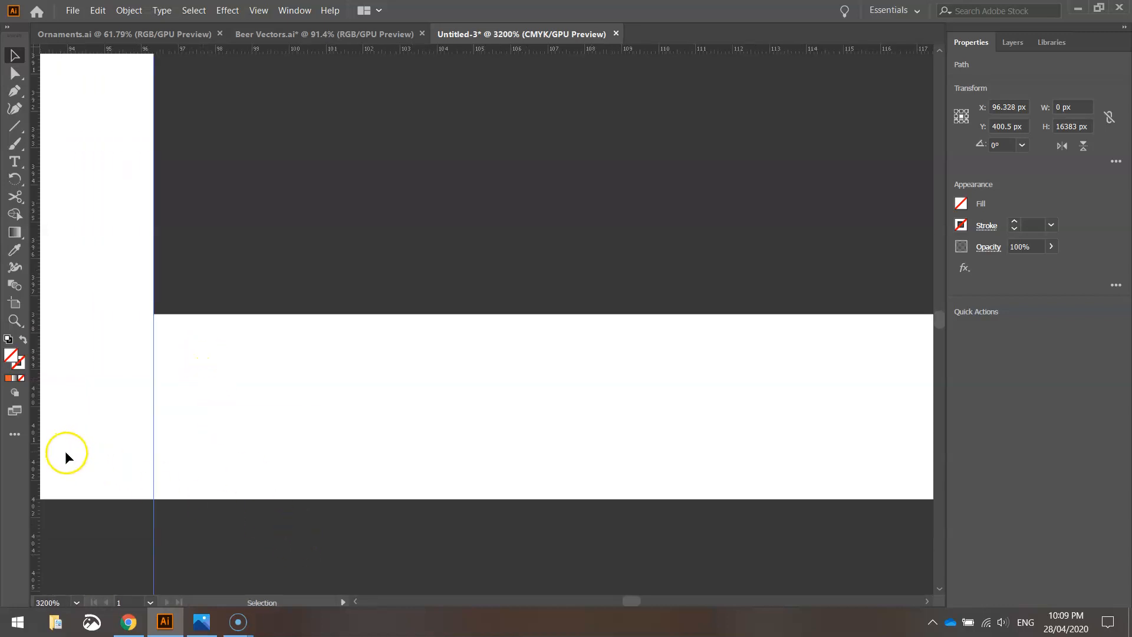
pyautogui.scroll(-6, 65, 451)
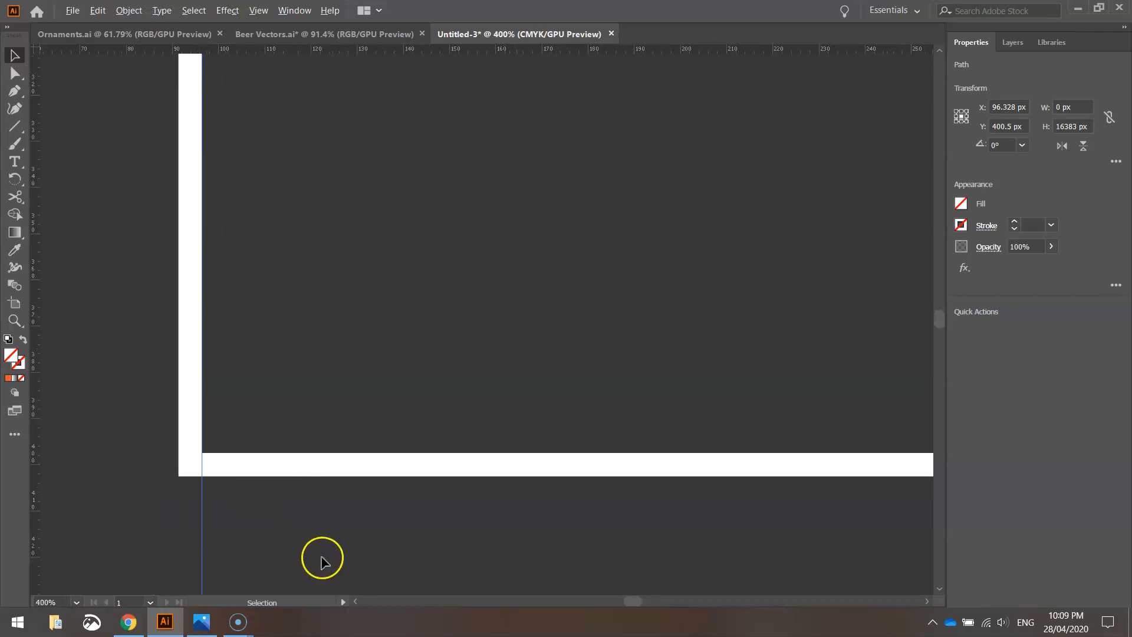
pyautogui.scroll(-2, 322, 560)
pyautogui.moveTo(630, 601); pyautogui.dragTo(647, 601)
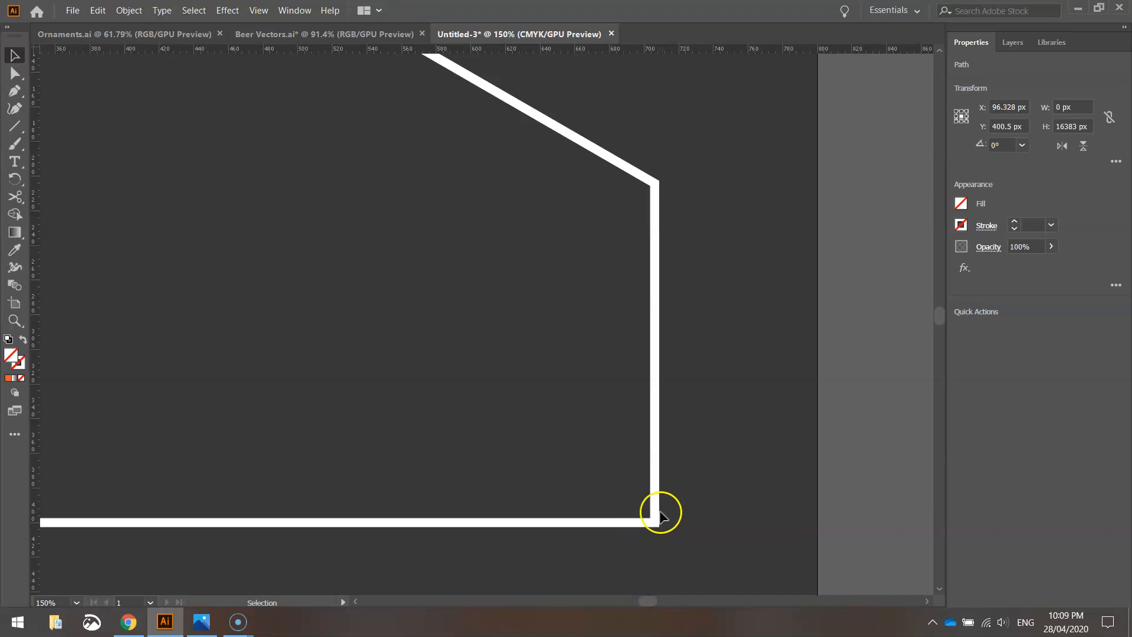
pyautogui.scroll(5, 659, 516)
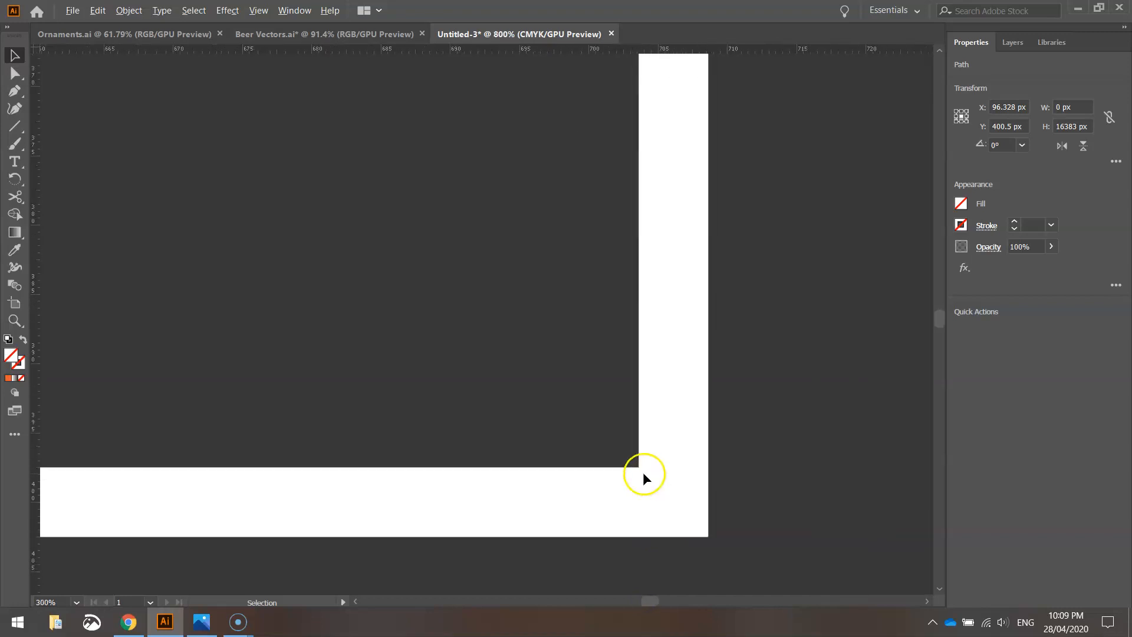
pyautogui.scroll(2, 672, 514)
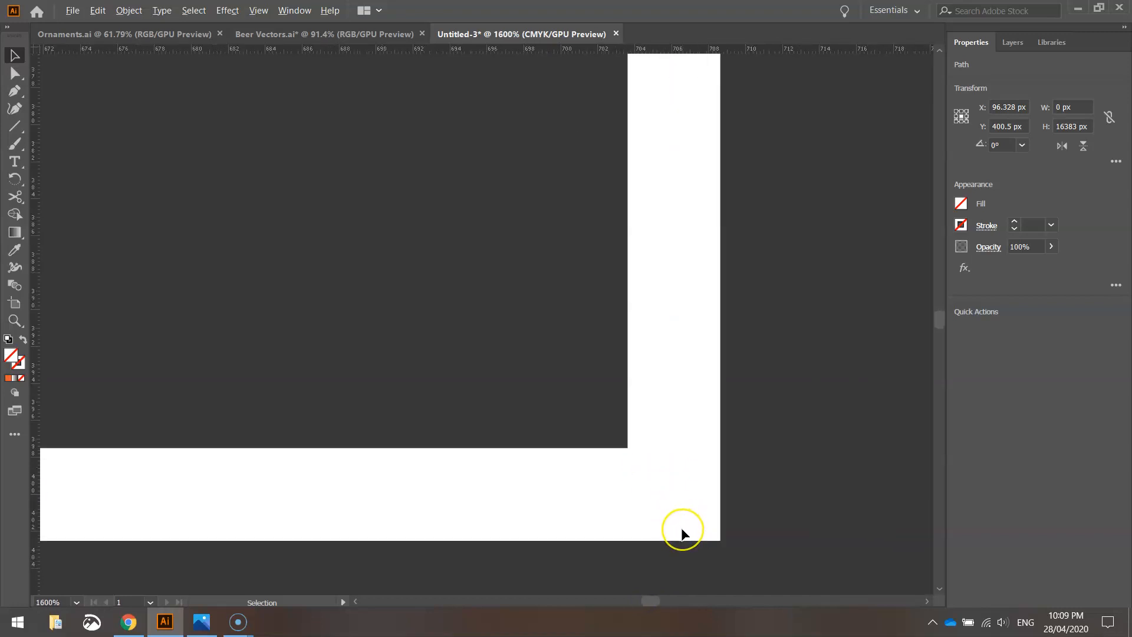
pyautogui.scroll(3, 681, 529)
pyautogui.scroll(-2, 590, 483)
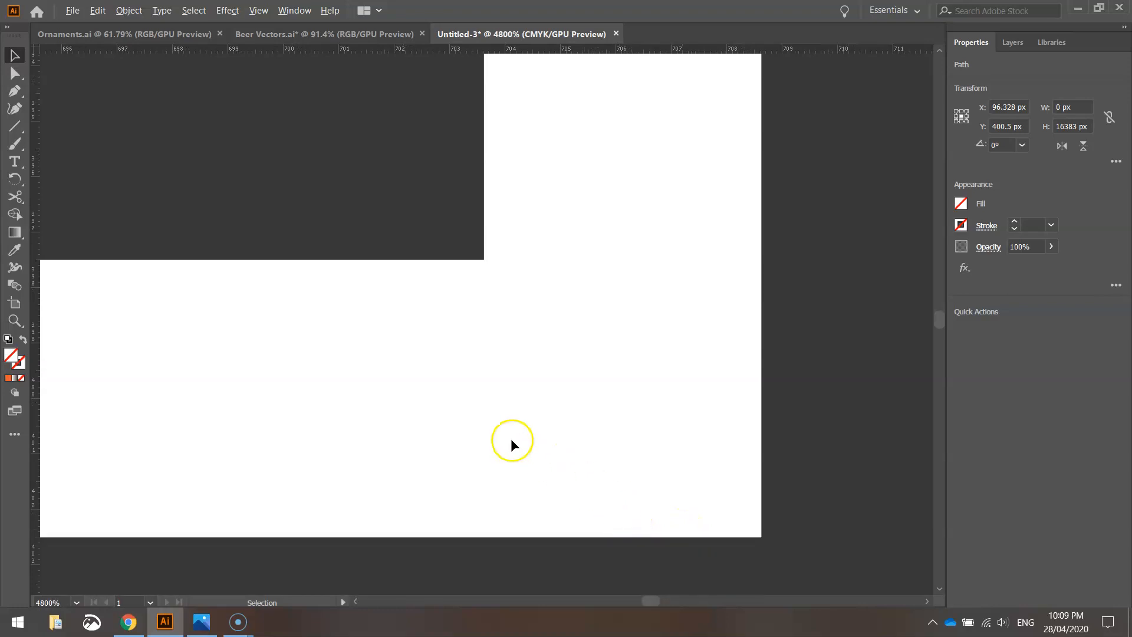
pyautogui.scroll(1, 510, 443)
pyautogui.scroll(-1, 437, 439)
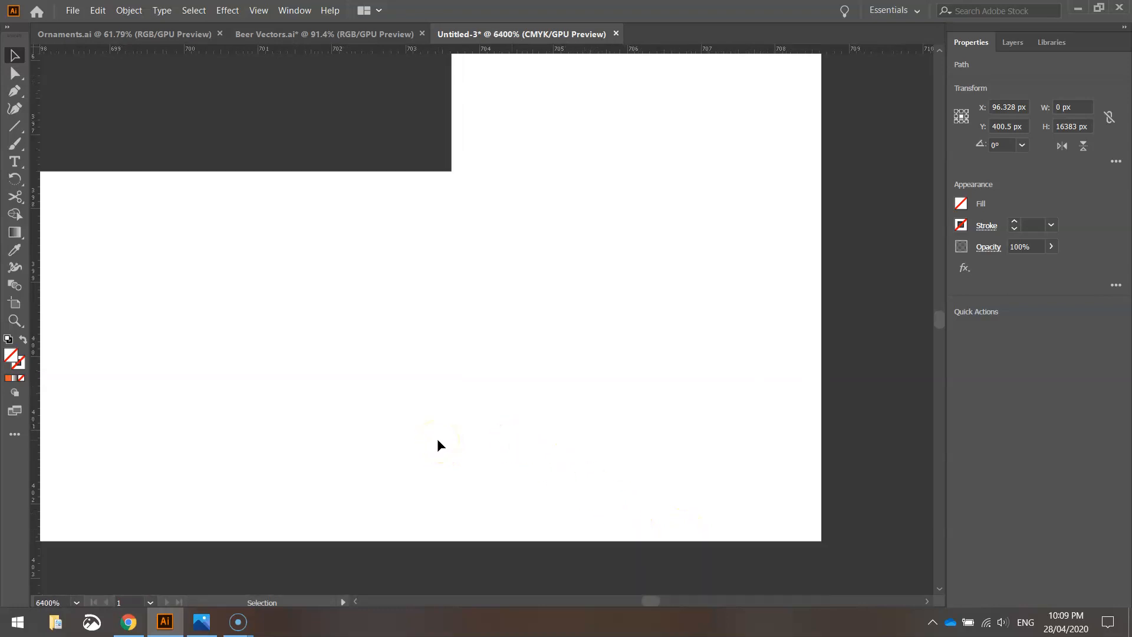
pyautogui.scroll(1, 408, 389)
pyautogui.scroll(-1, 411, 394)
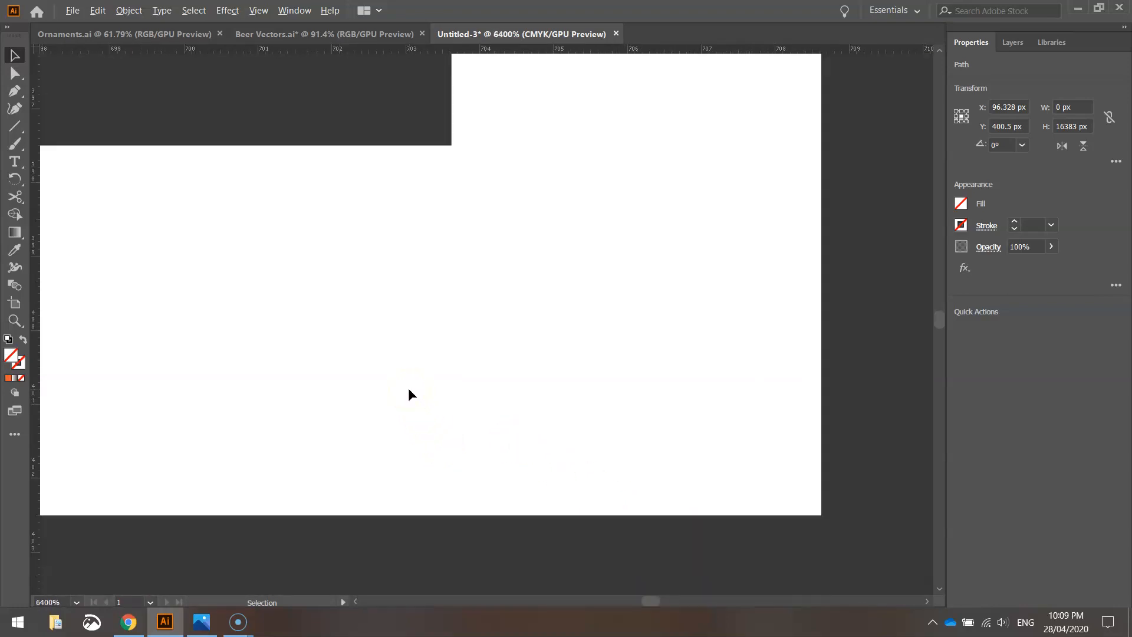
pyautogui.scroll(1, 354, 234)
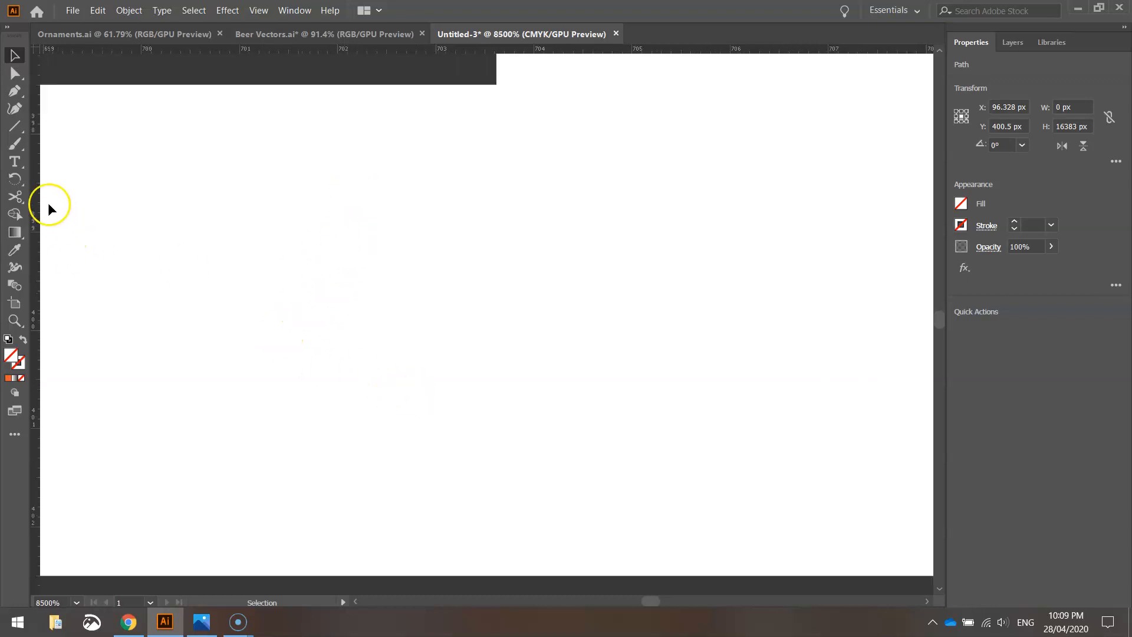
pyautogui.moveTo(36, 196); pyautogui.dragTo(495, 218)
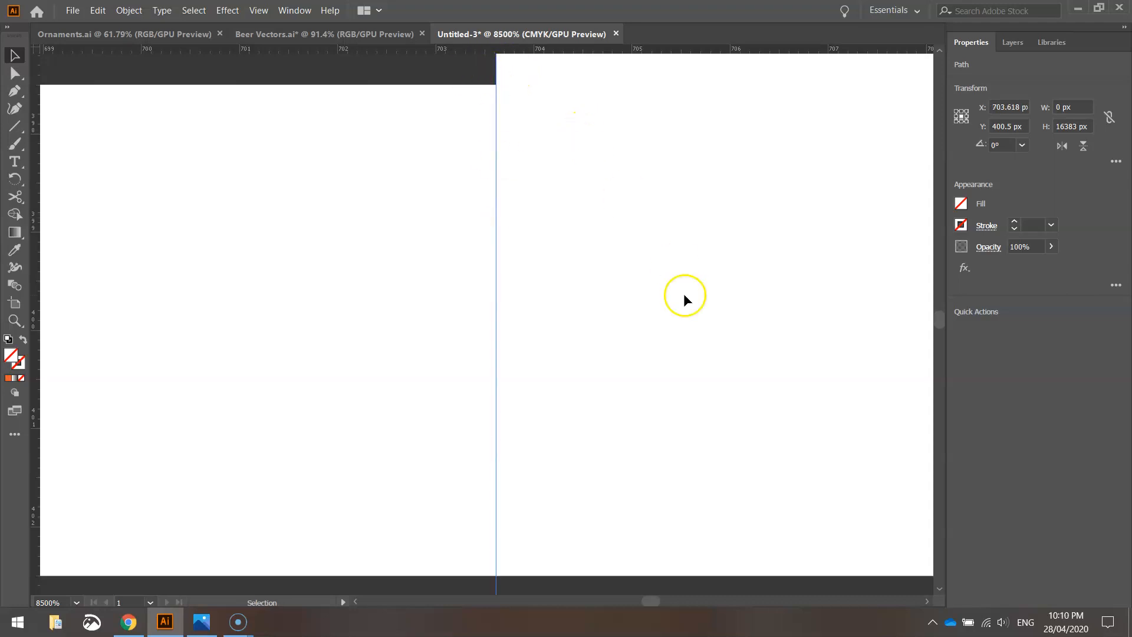
pyautogui.scroll(-5, 546, 321)
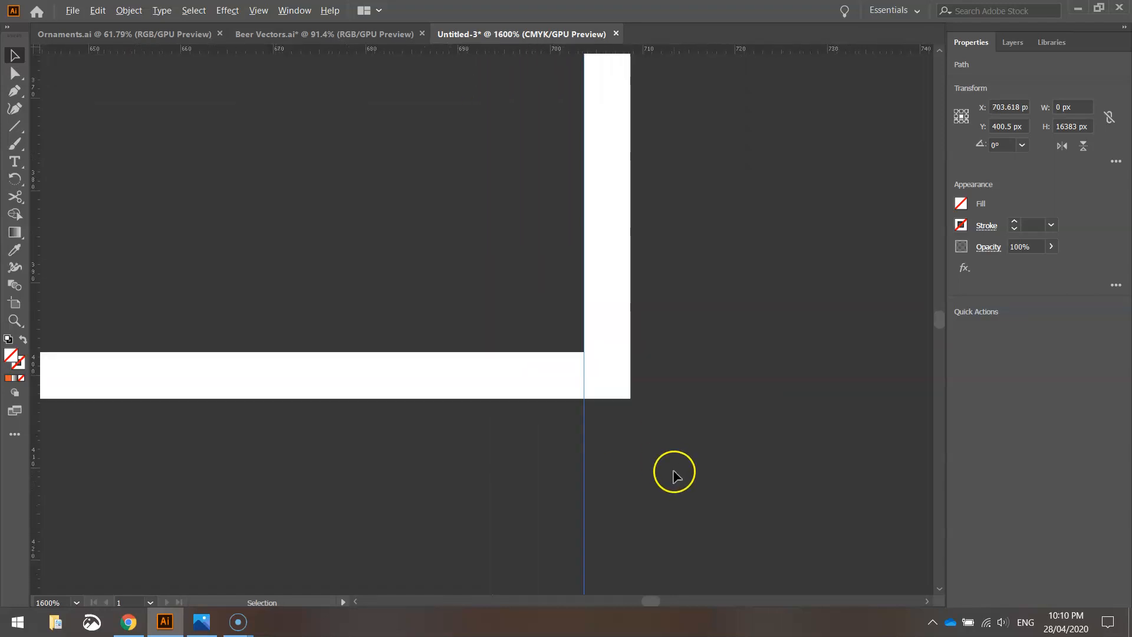
pyautogui.scroll(-5, 639, 572)
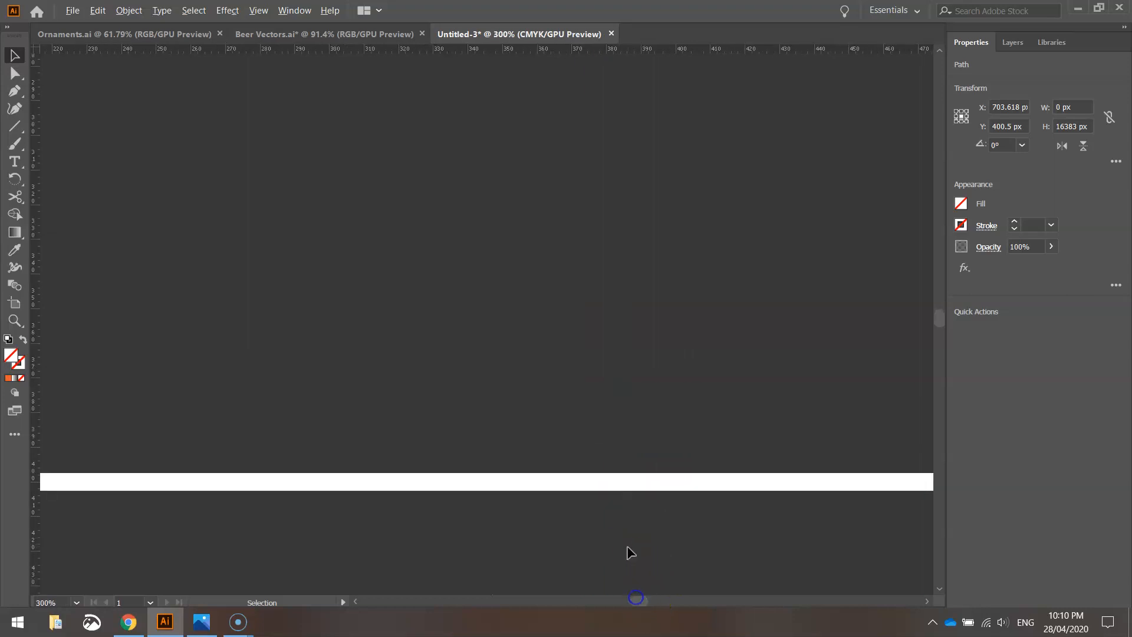
pyautogui.scroll(-5, 630, 552)
pyautogui.scroll(-3, 756, 472)
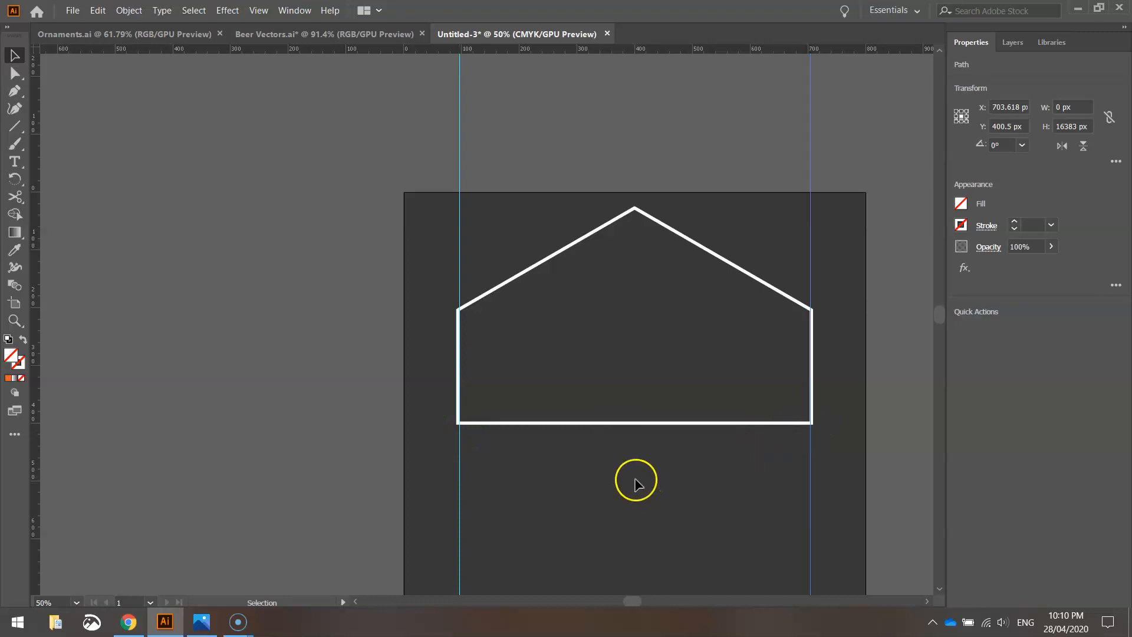
pyautogui.scroll(13, 463, 416)
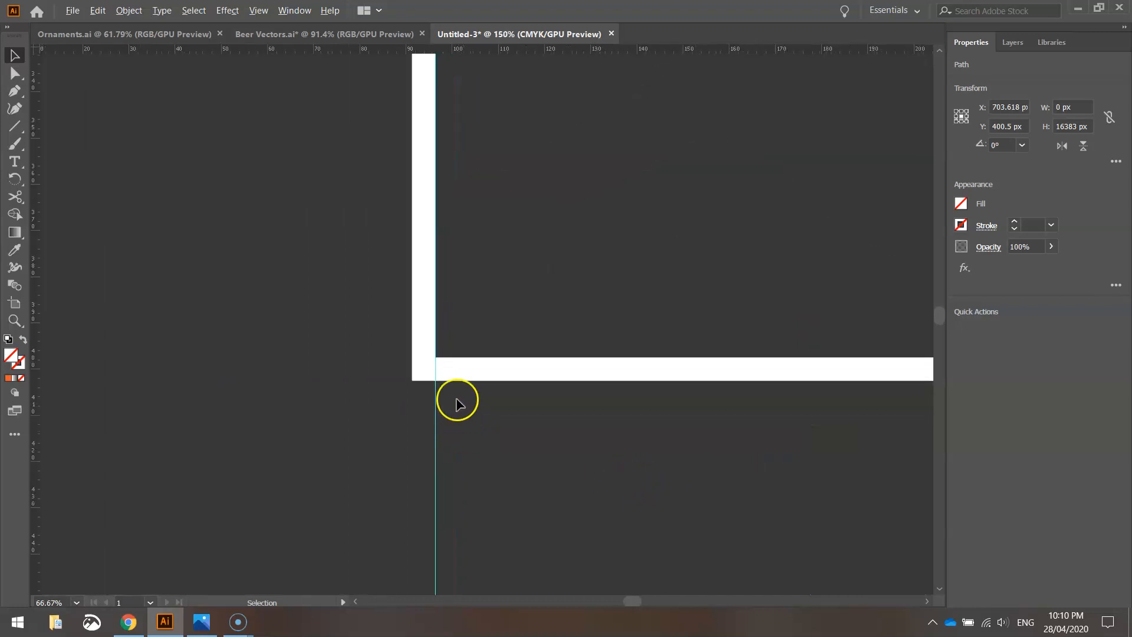
pyautogui.scroll(-5, 495, 451)
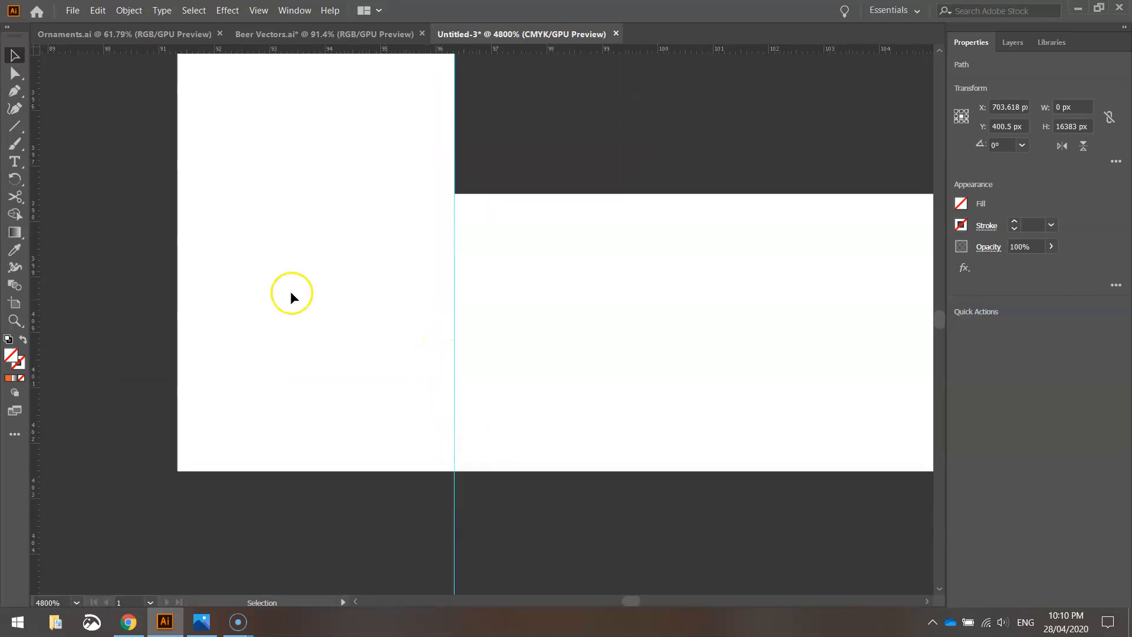
pyautogui.moveTo(15, 197)
pyautogui.mouseDown()
pyautogui.moveTo(109, 220)
pyautogui.moveTo(99, 222)
pyautogui.moveTo(87, 196)
pyautogui.moveTo(16, 201)
pyautogui.moveTo(109, 194)
pyautogui.moveTo(88, 216)
pyautogui.mouseUp()
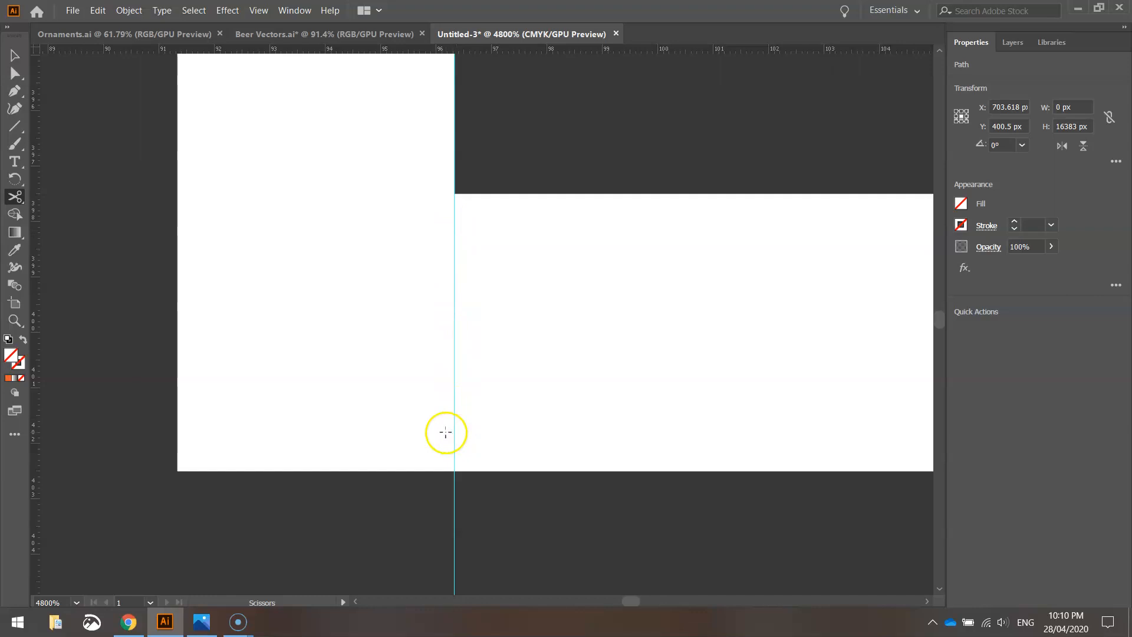
pyautogui.scroll(-7, 587, 339)
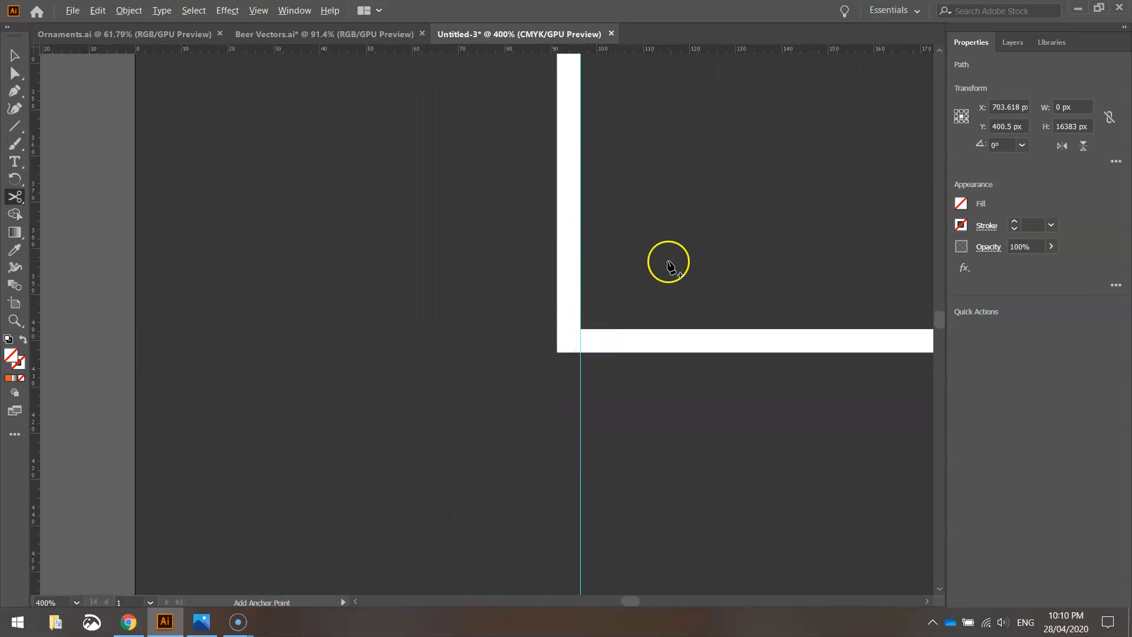
pyautogui.scroll(-2, 670, 266)
pyautogui.click(15, 56)
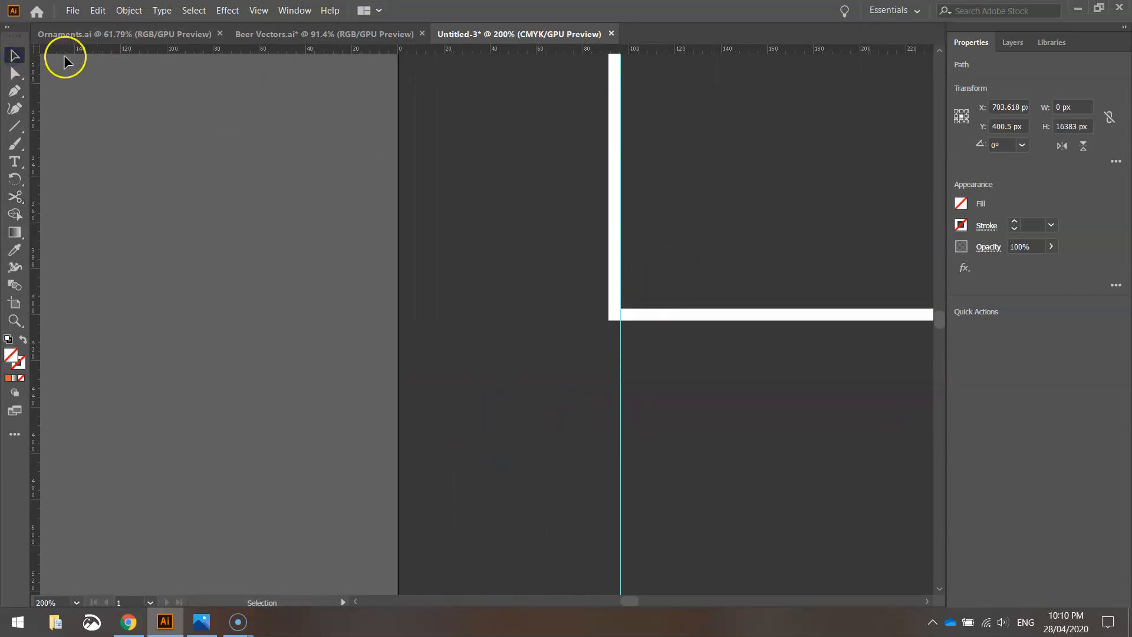
pyautogui.hotkey('ctrl', '0')
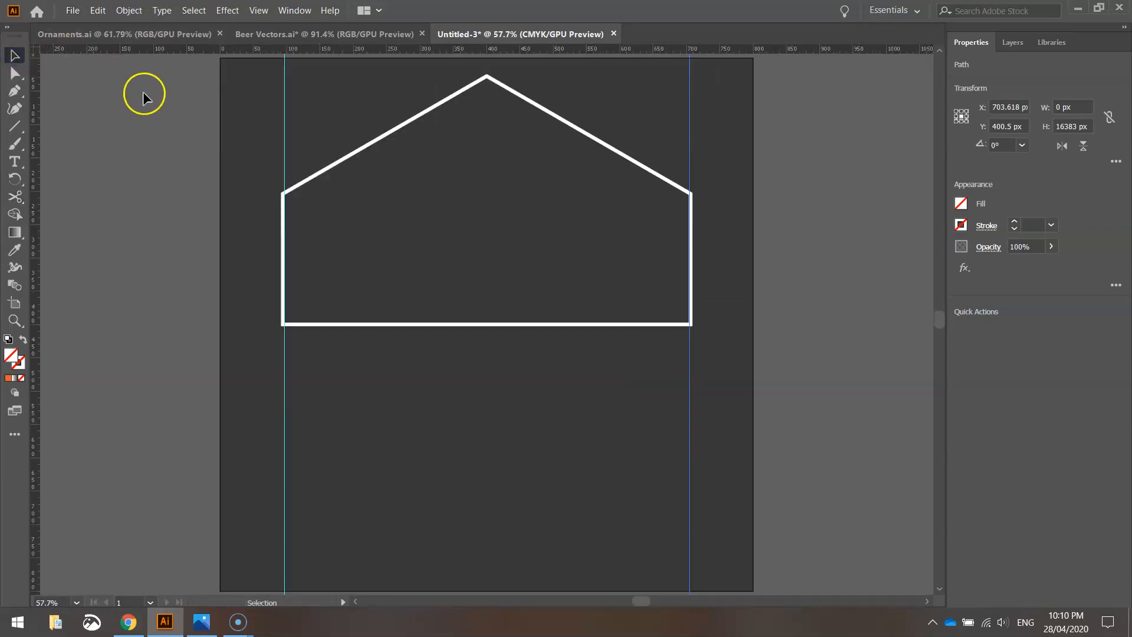
# Step: Cut the frame's bottom edge with the Scissors tool where it crosses the left guide, at X 96.328 px
pyautogui.click(327, 167)
pyautogui.rightClick(303, 201)
pyautogui.click(80, 154)
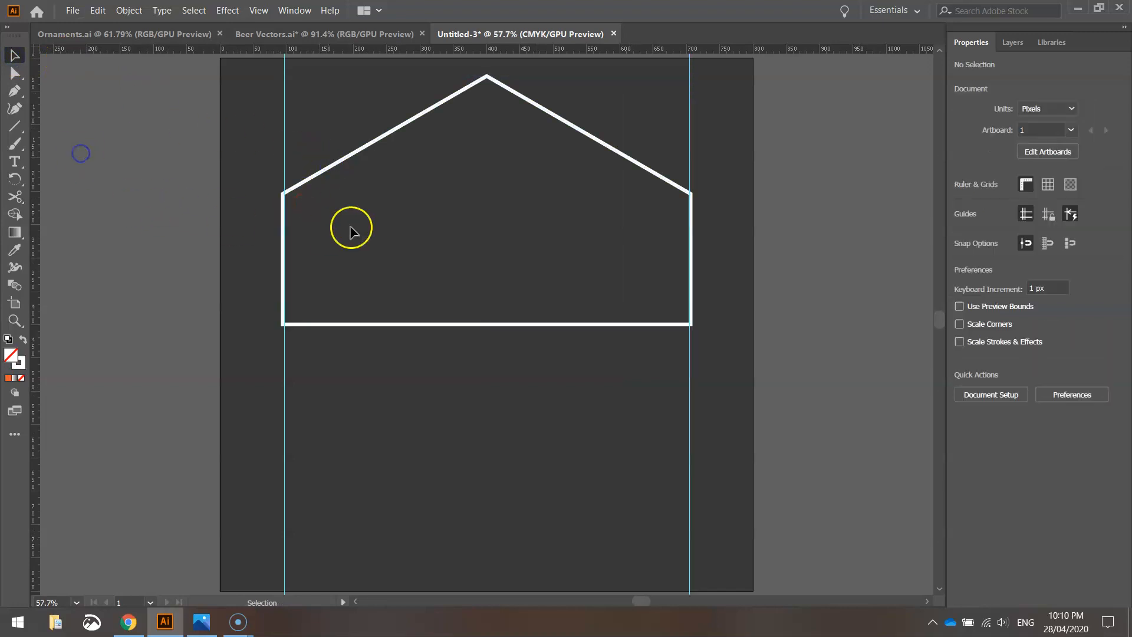
pyautogui.click(322, 171)
pyautogui.scroll(8, 286, 322)
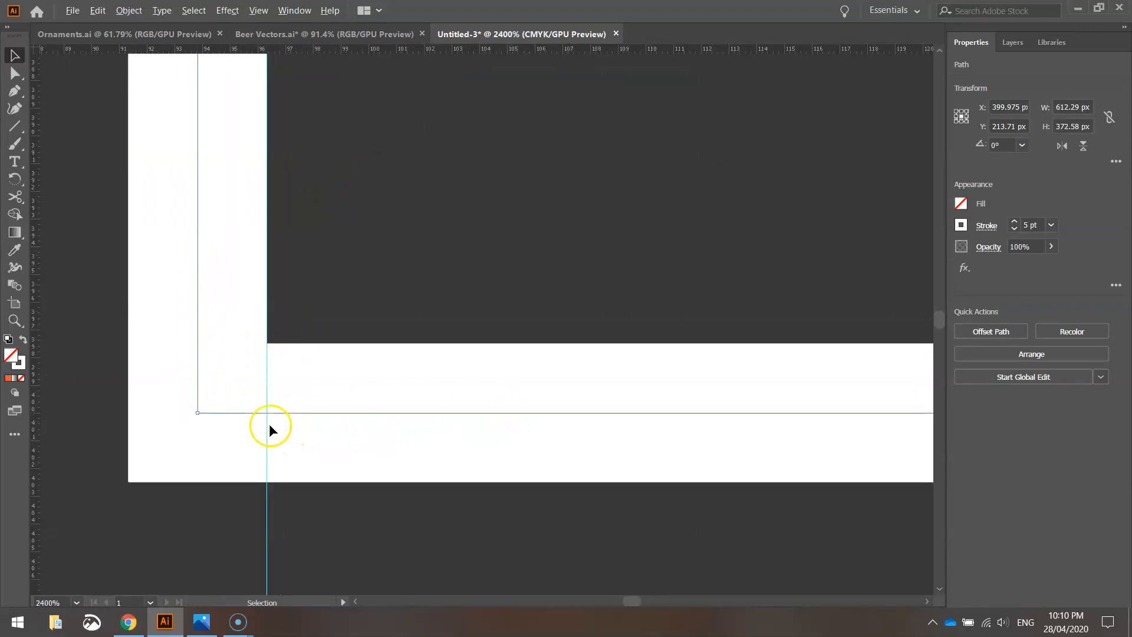
pyautogui.scroll(3, 268, 421)
pyautogui.click(24, 198)
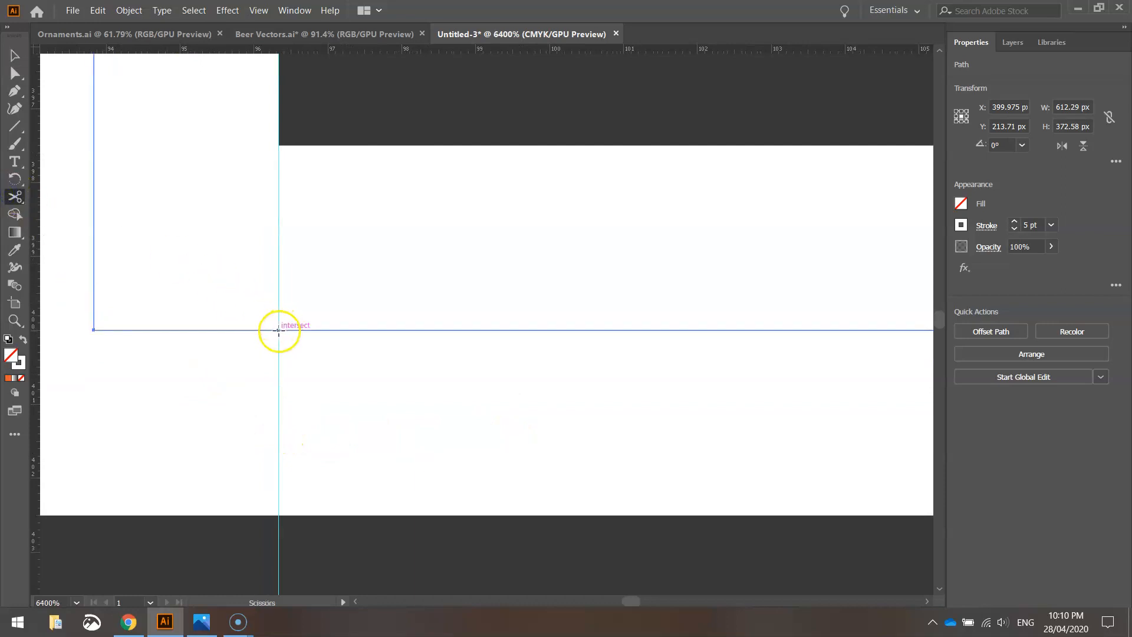
pyautogui.click(278, 330)
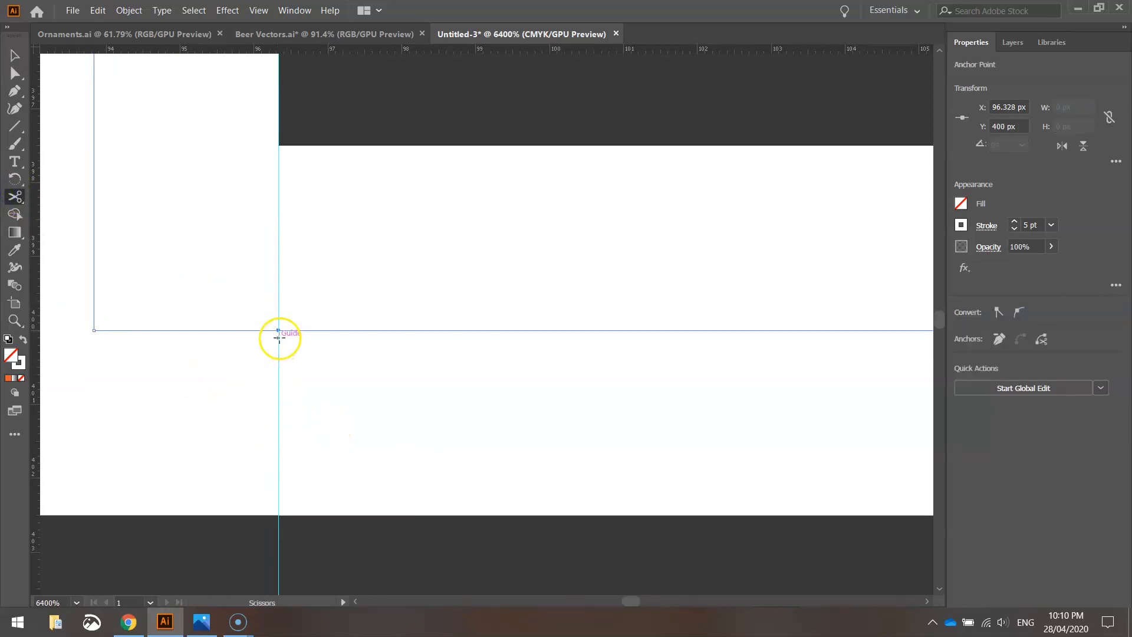
# Step: Cut the frame's bottom edge with the Scissors tool where it crosses the right guide, at X 703.618 px
pyautogui.scroll(-3, 581, 449)
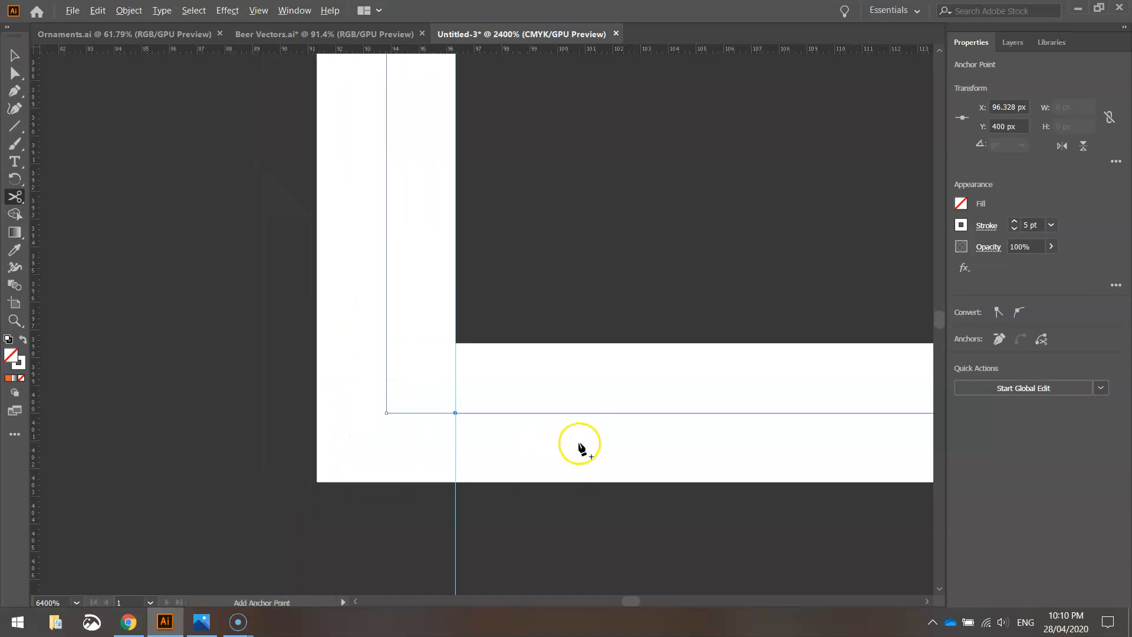
pyautogui.scroll(-1, 581, 448)
pyautogui.moveTo(629, 600); pyautogui.dragTo(649, 599)
pyautogui.scroll(3, 517, 424)
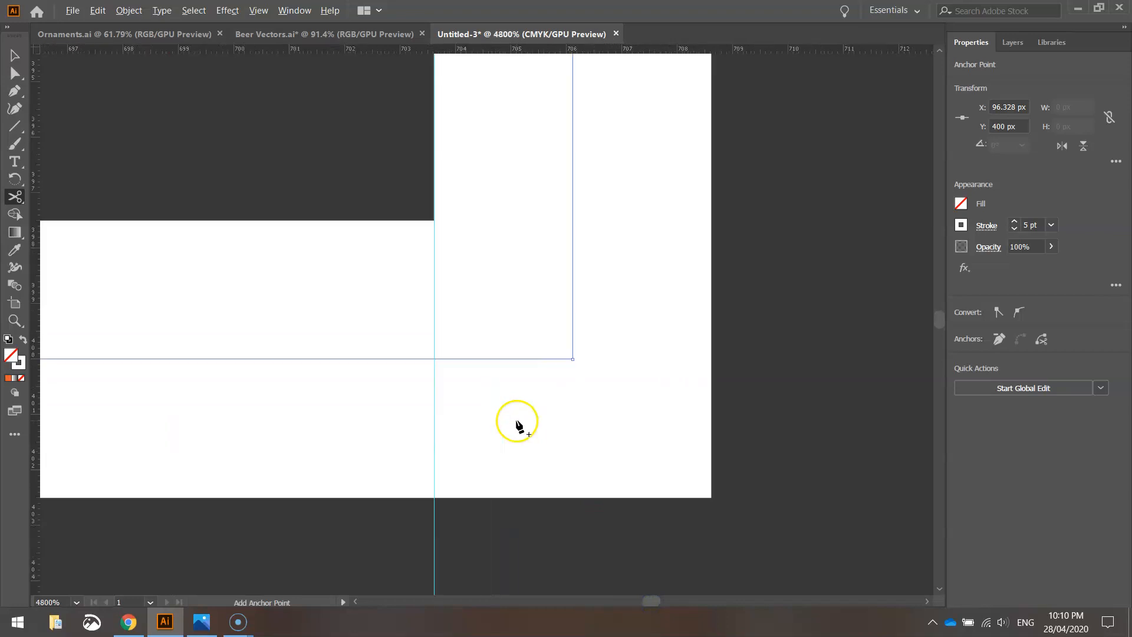
pyautogui.scroll(2, 517, 424)
pyautogui.click(14, 196)
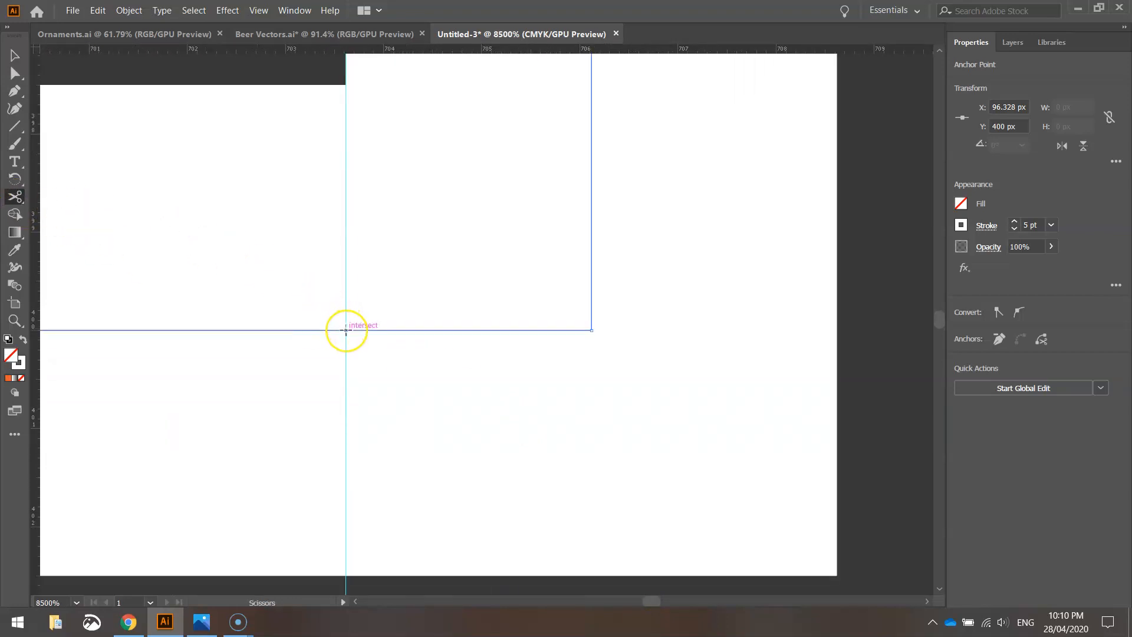
pyautogui.click(346, 330)
# Step: Delete the frame's bottom segment between the two cuts, leaving the short corner ends in place
pyautogui.click(13, 59)
pyautogui.keyDown('alt'); pyautogui.scroll(-12, 288, 392); pyautogui.keyUp('alt')
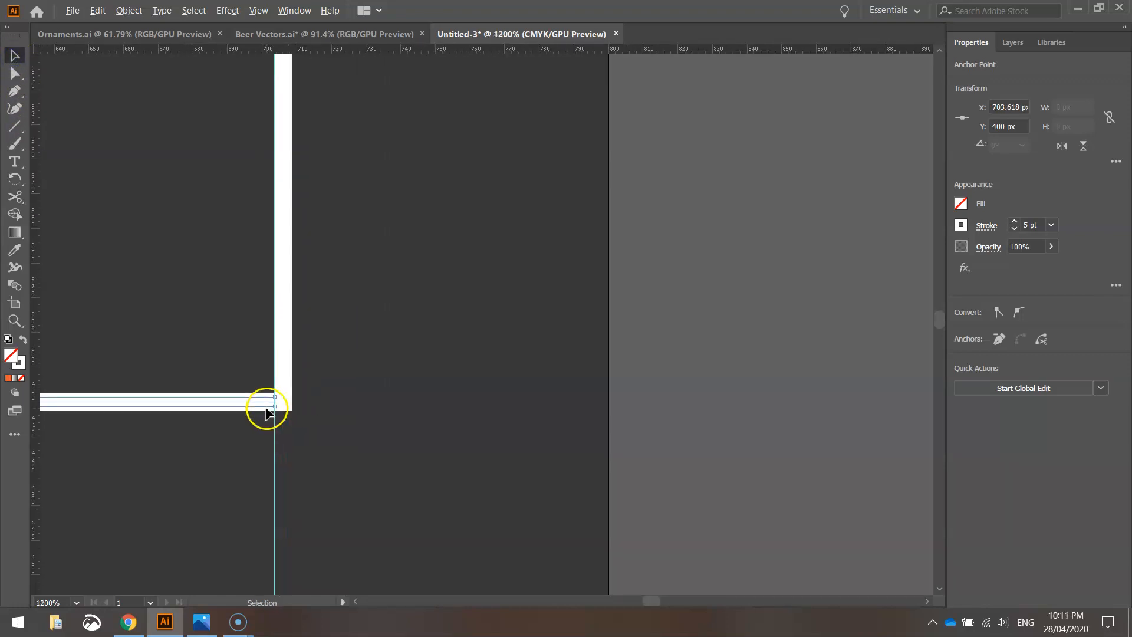
pyautogui.keyDown('alt'); pyautogui.scroll(-4, 555, 608); pyautogui.keyUp('alt')
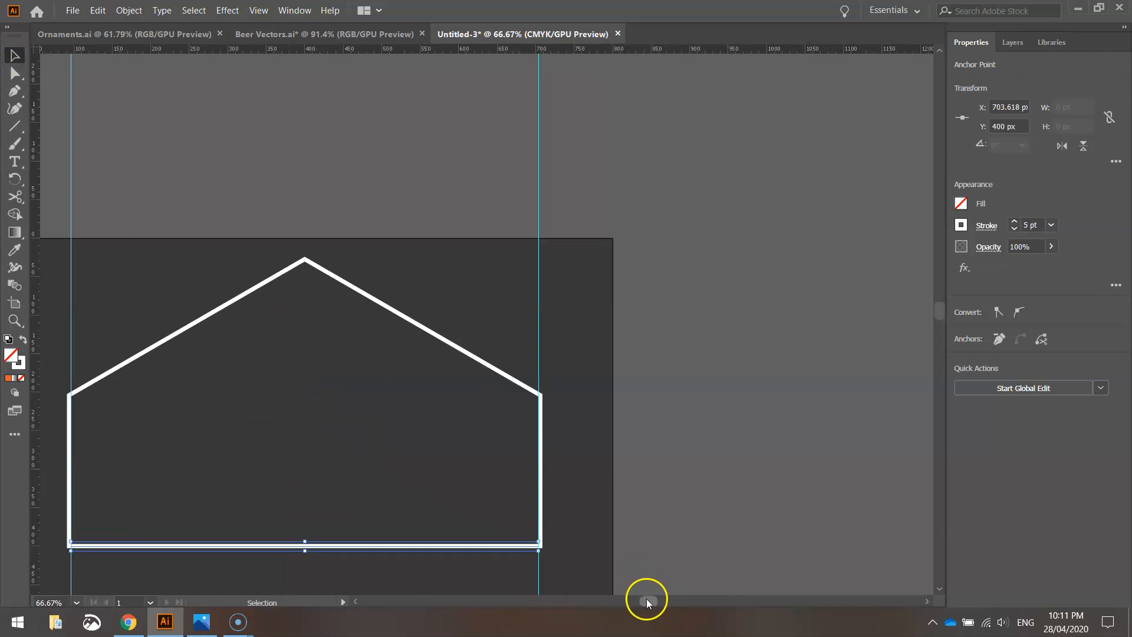
pyautogui.moveTo(644, 600); pyautogui.dragTo(637, 600)
pyautogui.click(493, 513)
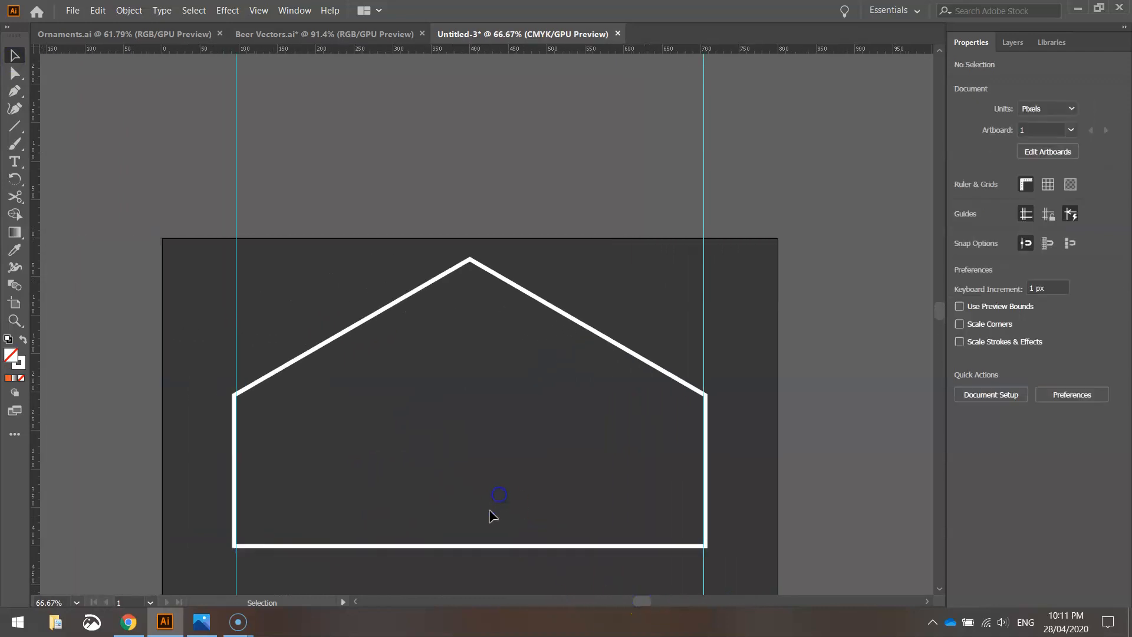
pyautogui.click(480, 547)
pyautogui.press('Delete')
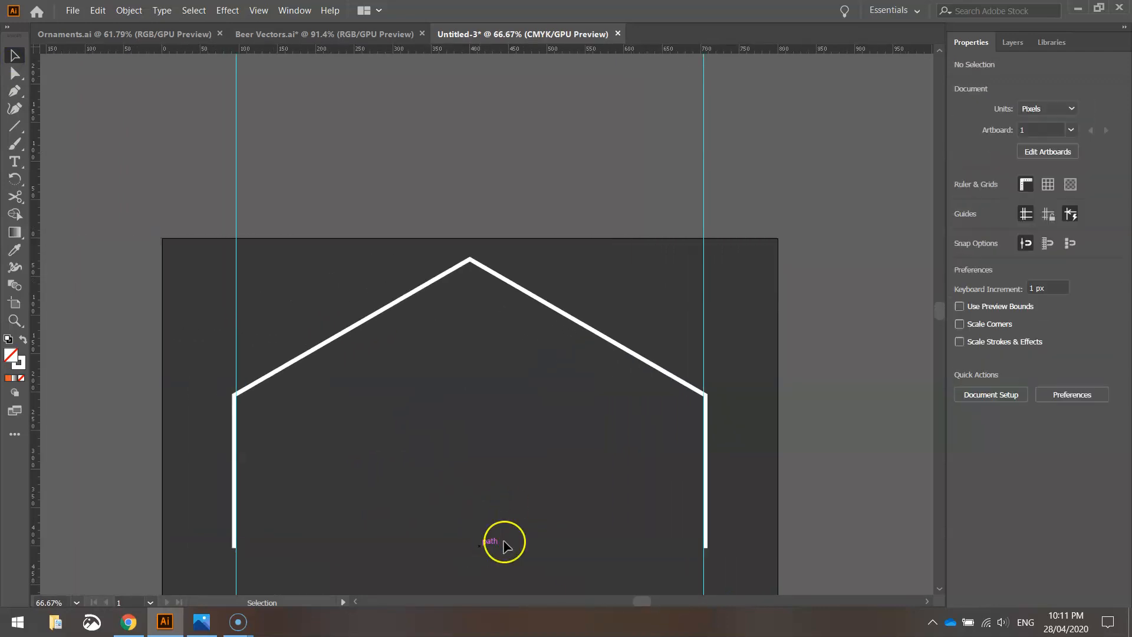
# Step: Delete both vertical guides from the artboard
pyautogui.scroll(-2, 712, 531)
pyautogui.scroll(-2, 712, 531)
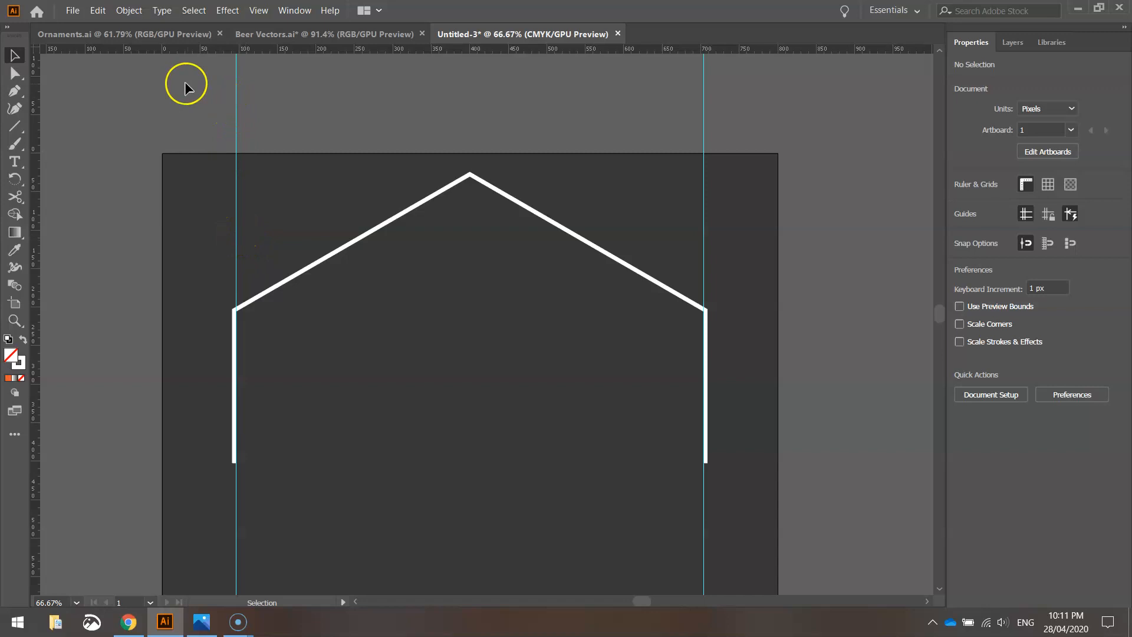
pyautogui.hotkey('ctrl', 'a')
pyautogui.press('Delete')
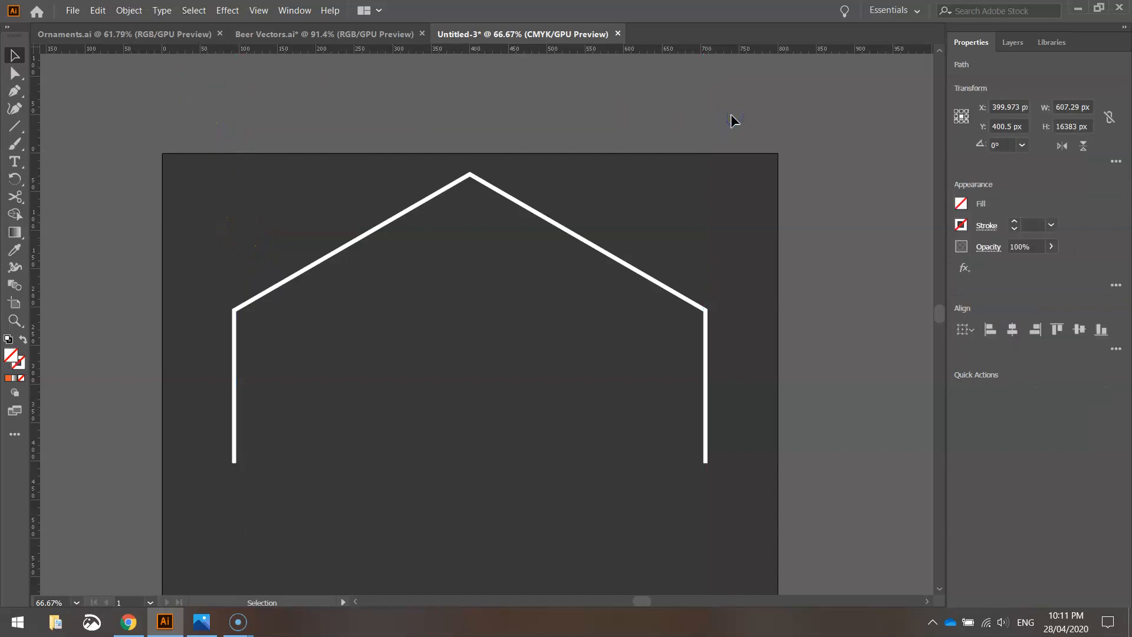
pyautogui.scroll(-1, 639, 399)
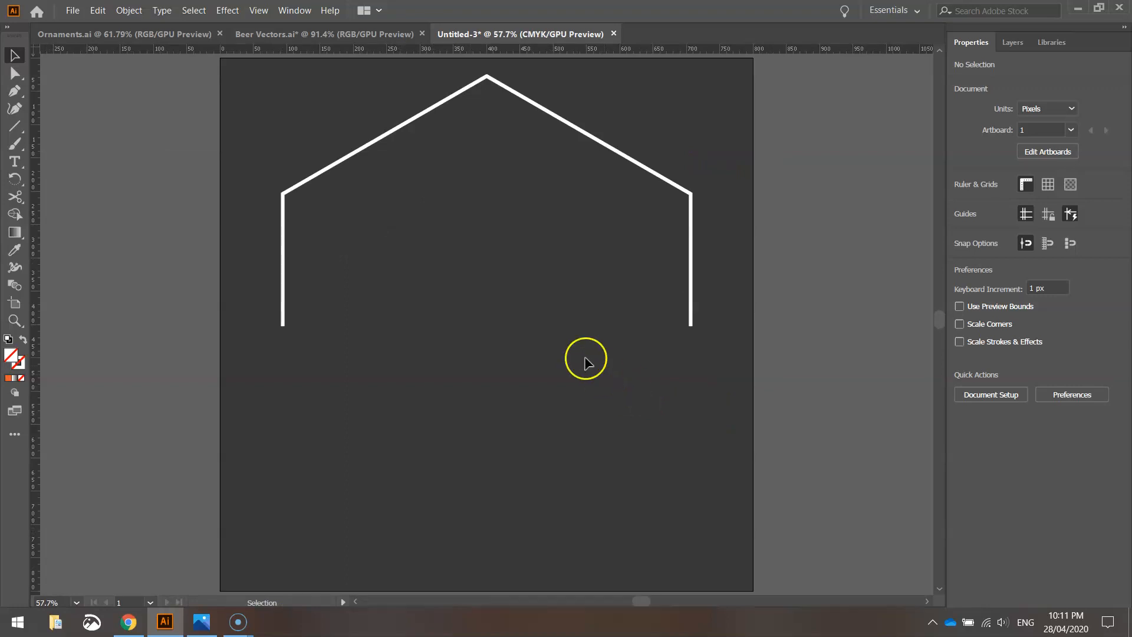
# Step: Squash the open frame vertically from its lower edge to a height of about 261 px, then deselect it
pyautogui.click(442, 102)
pyautogui.moveTo(488, 324); pyautogui.dragTo(488, 250)
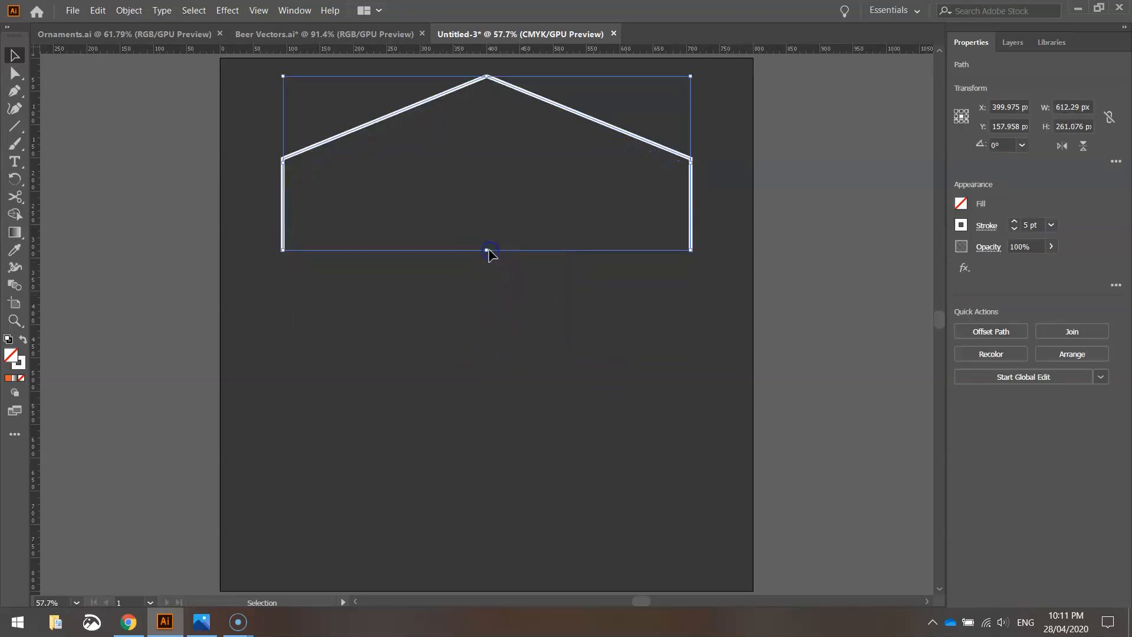
pyautogui.click(512, 345)
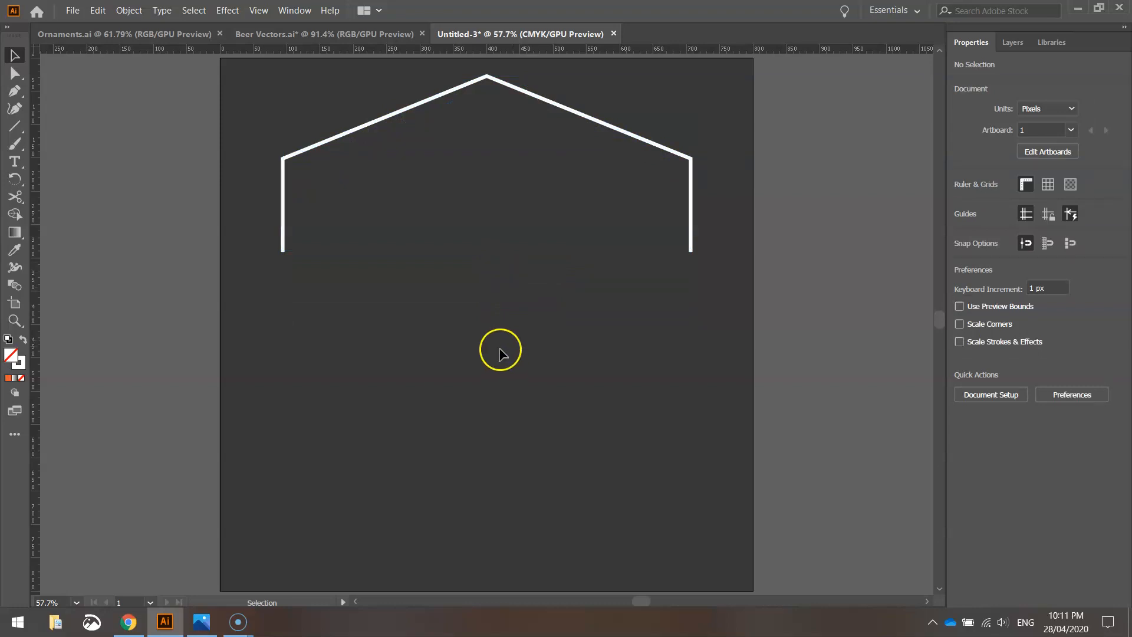
# Step: Copy the open half-hexagon frame and paste the duplicate in place over the original
pyautogui.click(515, 92)
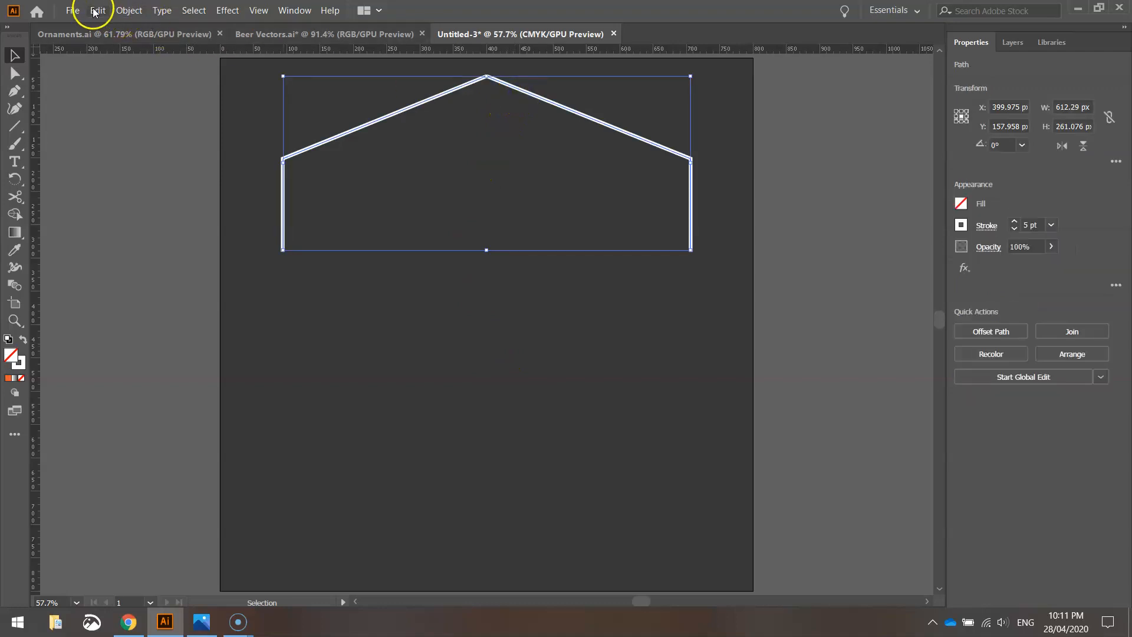
pyautogui.click(95, 10)
pyautogui.click(124, 72)
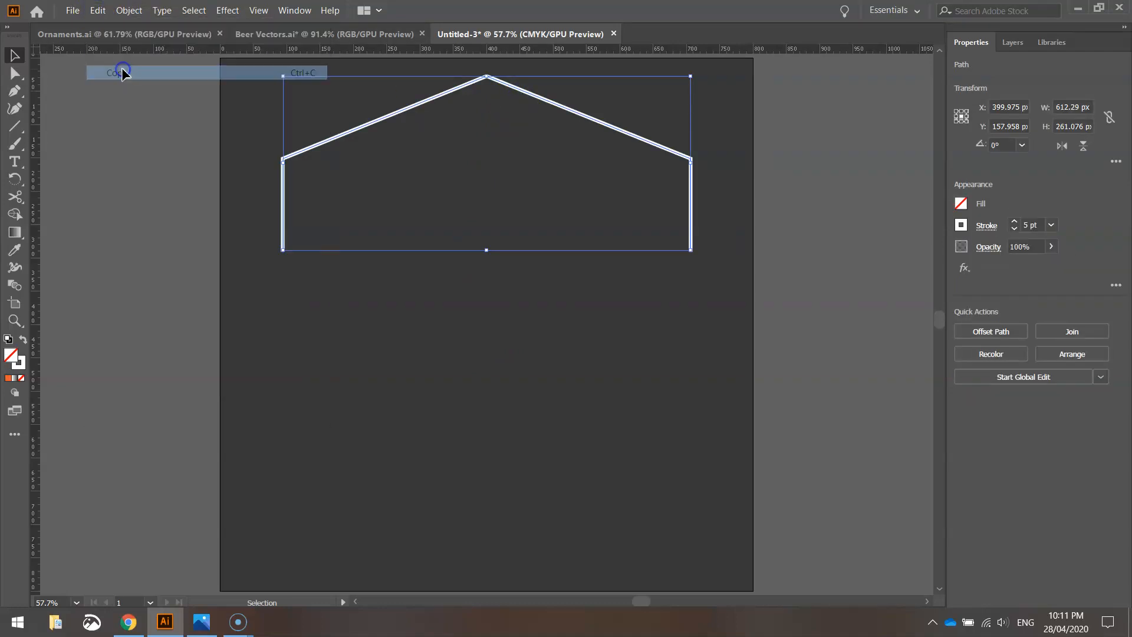
pyautogui.click(98, 10)
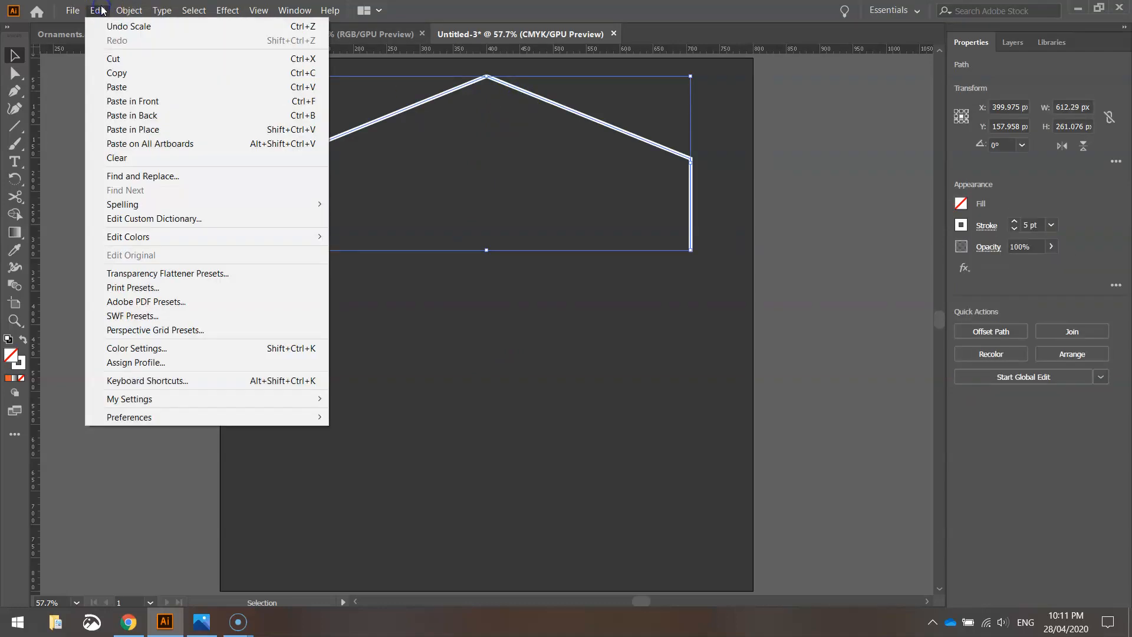
pyautogui.click(139, 130)
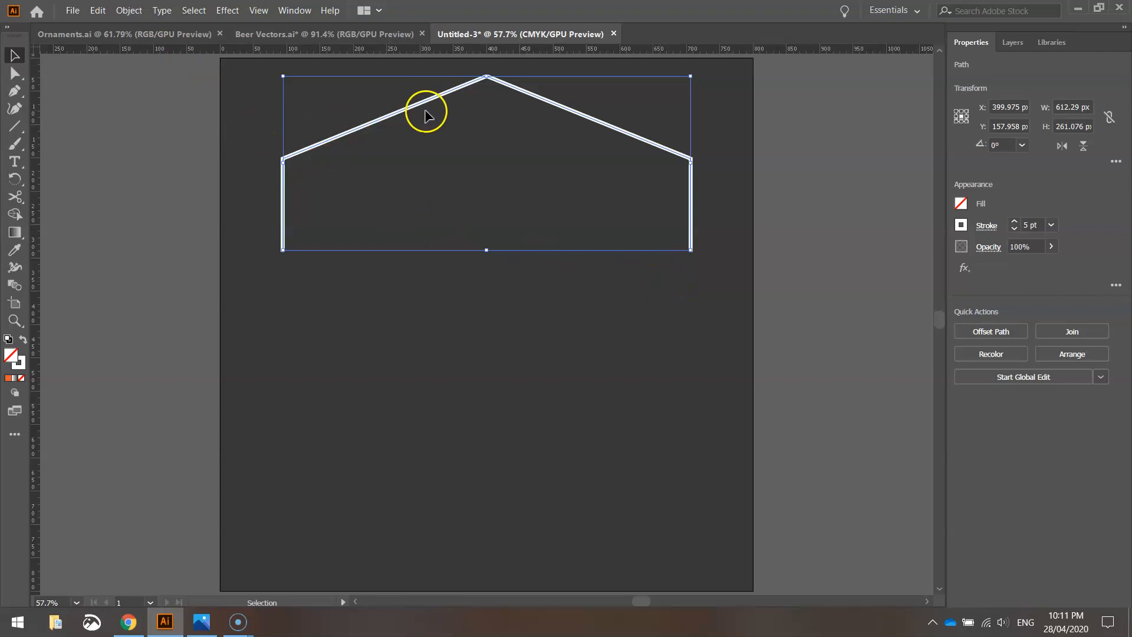
# Step: Reflect the pasted frame copy across the horizontal axis with the preview enabled
pyautogui.click(129, 11)
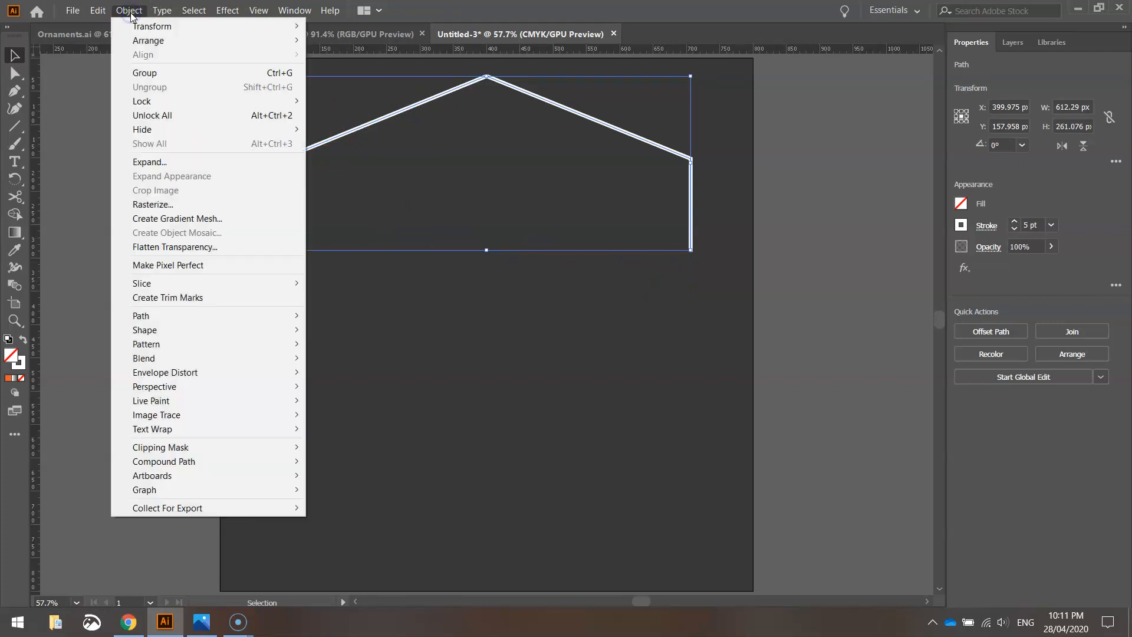
pyautogui.moveTo(145, 29)
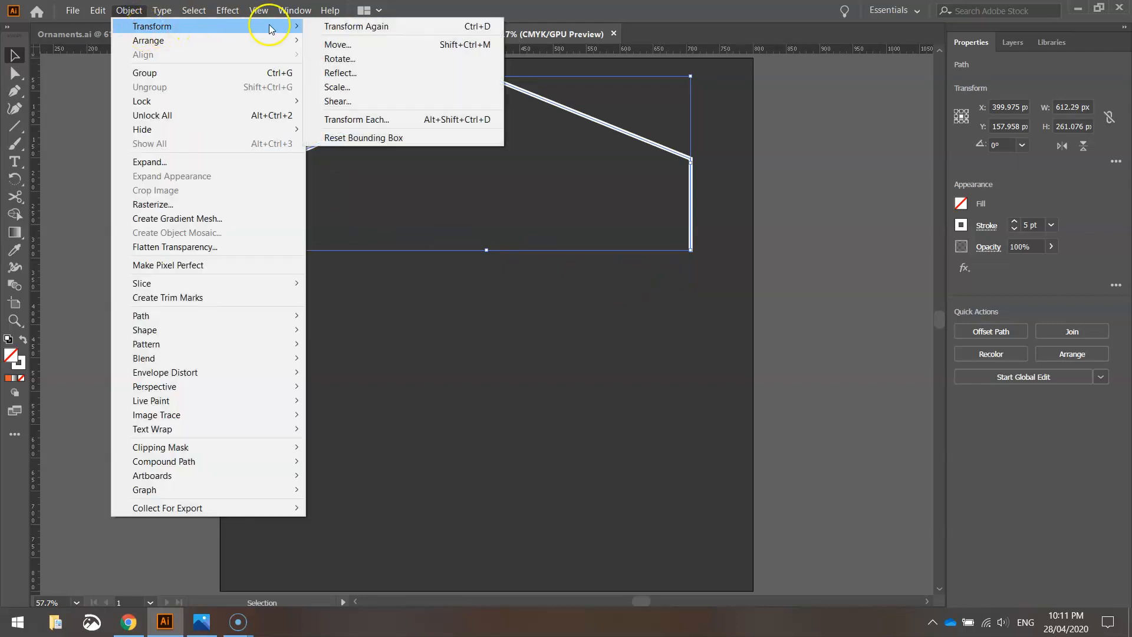
pyautogui.click(347, 72)
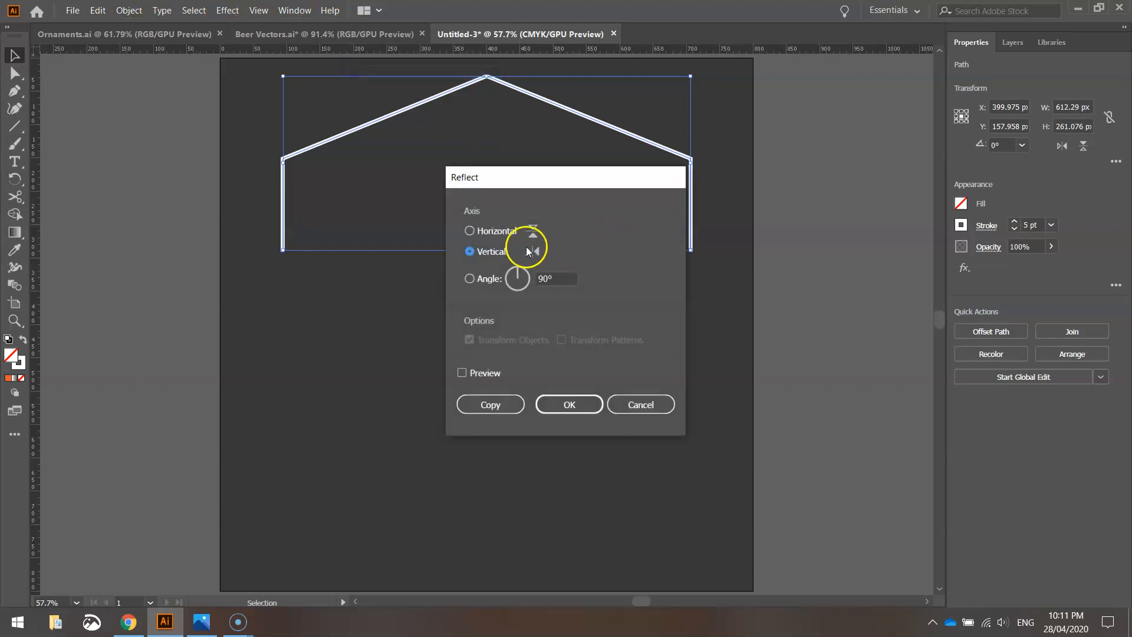
pyautogui.moveTo(581, 178); pyautogui.dragTo(826, 220)
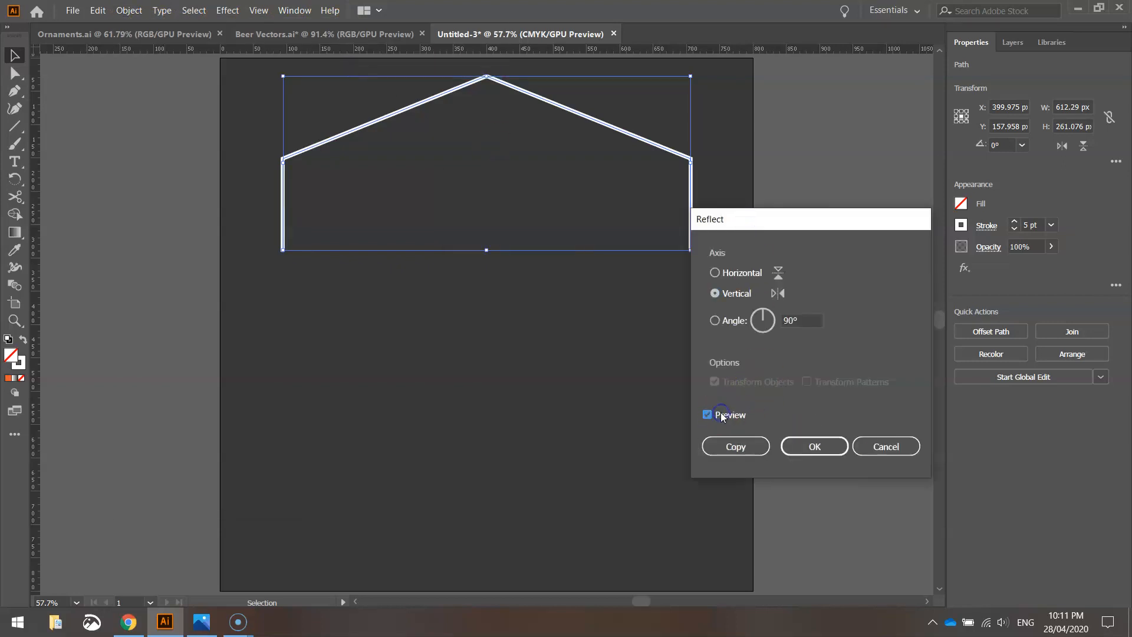
pyautogui.click(725, 273)
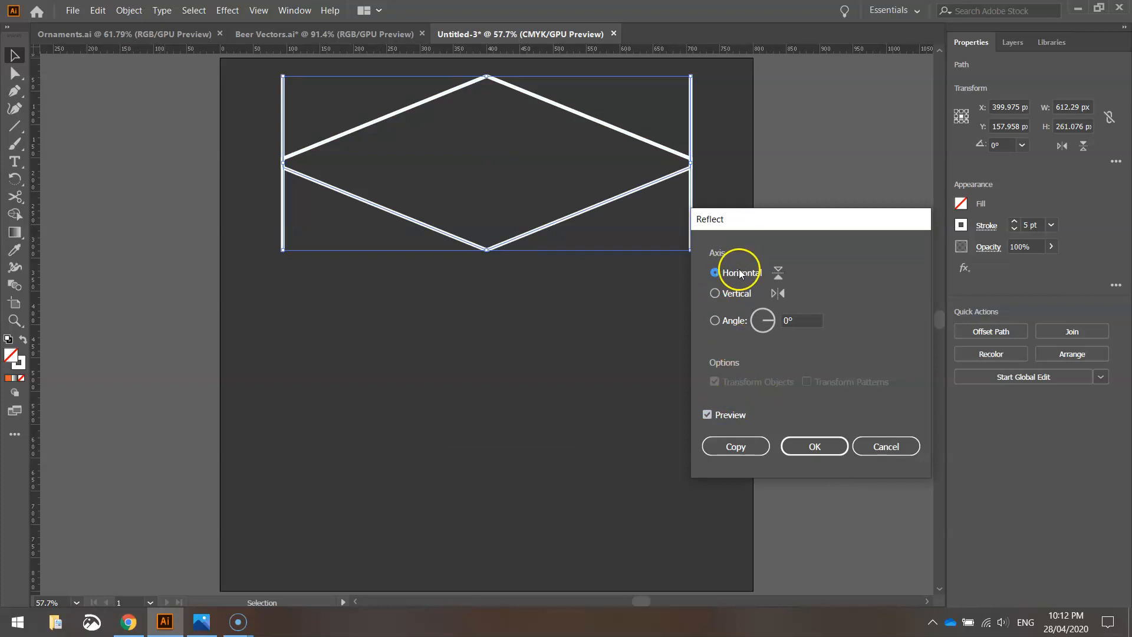
pyautogui.click(815, 445)
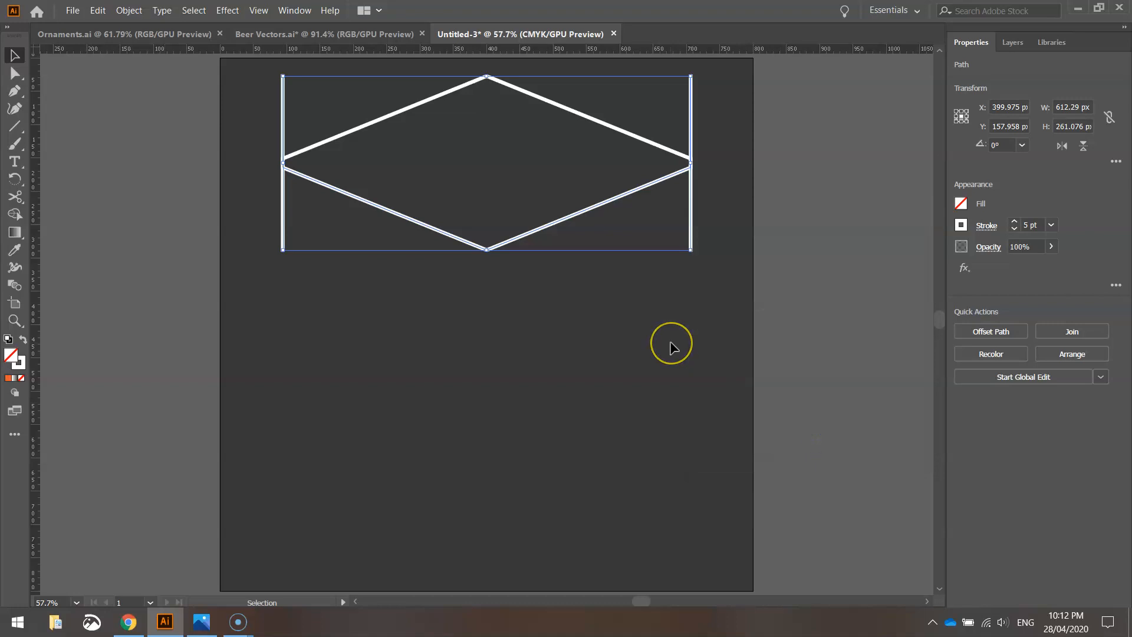
# Step: Move the reflected copy straight down about 420 px to form the lower half of the hexagon, then deselect it
pyautogui.hotkey('shift', 'Down')
pyautogui.hotkey('shift', 'Down')
pyautogui.hotkey('shift', 'Down')
pyautogui.hotkey('shift', 'Down')
pyautogui.hotkey('shift', 'Down')
pyautogui.hotkey('shift', 'Down')
pyautogui.hotkey('shift', 'Down')
pyautogui.hotkey('shift', 'Down')
pyautogui.hotkey('shift', 'Down')
pyautogui.hotkey('shift', 'Down')
pyautogui.hotkey('shift', 'Down')
pyautogui.hotkey('shift', 'Down')
pyautogui.hotkey('shift', 'Down')
pyautogui.hotkey('shift', 'Down')
pyautogui.hotkey('shift', 'Down')
pyautogui.hotkey('shift', 'Down')
pyautogui.hotkey('shift', 'Down')
pyautogui.hotkey('shift', 'Down')
pyautogui.hotkey('shift', 'Down')
pyautogui.hotkey('shift', 'Down')
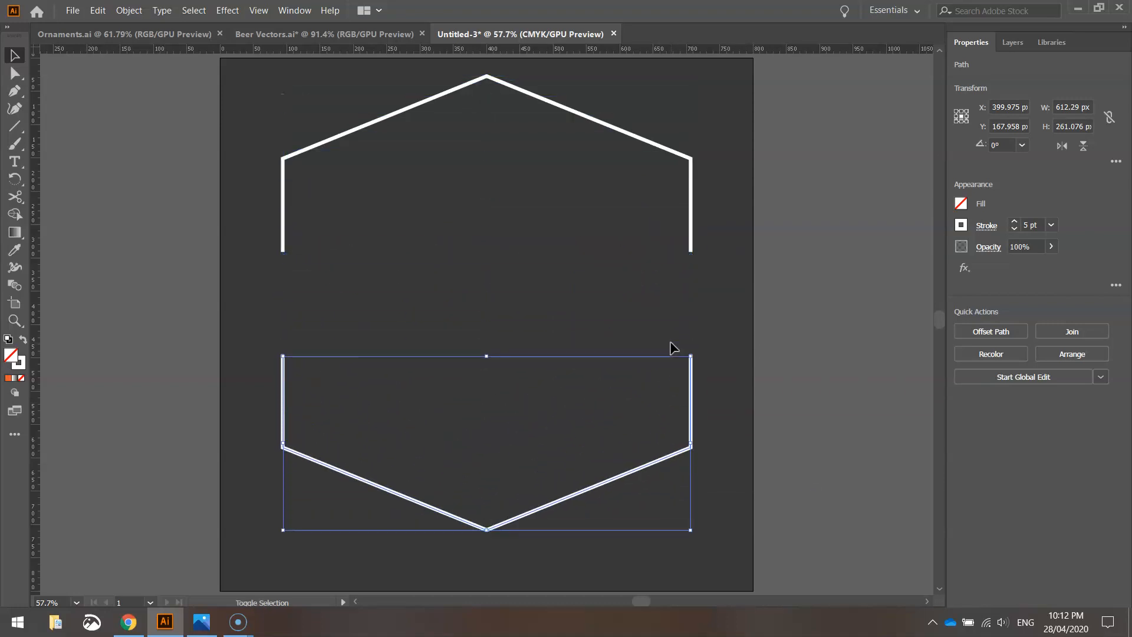
pyautogui.click(847, 294)
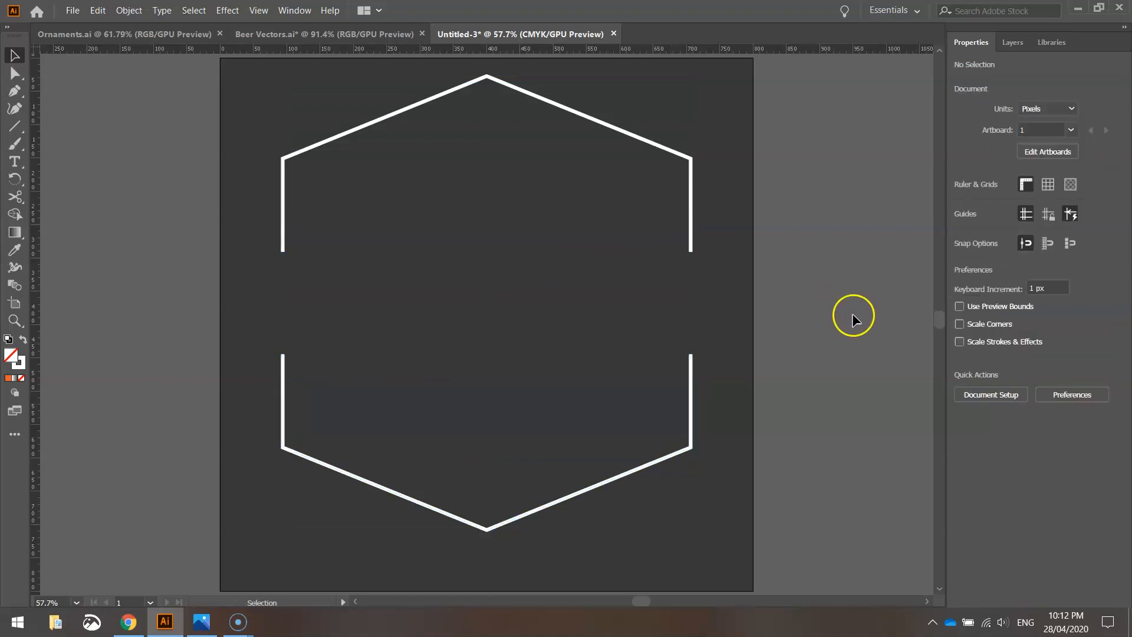
pyautogui.scroll(-1, 849, 329)
pyautogui.scroll(1, 848, 329)
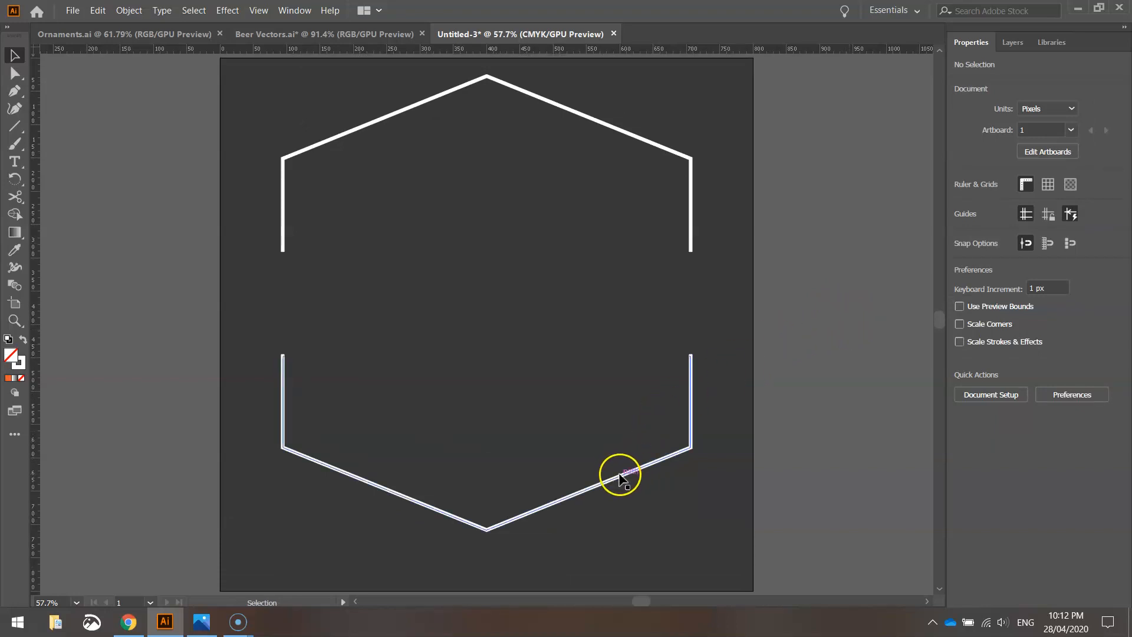
# Step: Select both frame halves and move them down 30 px to Y 397.958 px, then deselect them
pyautogui.click(619, 474)
pyautogui.keyDown('shift'); pyautogui.click(626, 132); pyautogui.keyUp('shift')
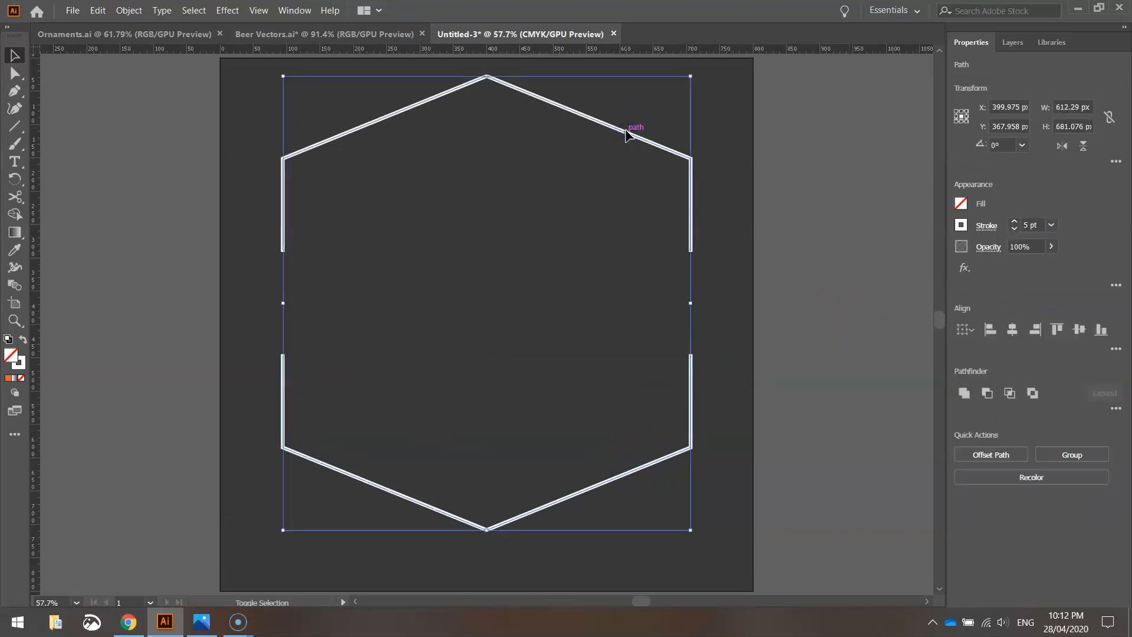
pyautogui.hotkey('shift', 'Down')
pyautogui.hotkey('shift', 'Down')
pyautogui.hotkey('shift', 'Down')
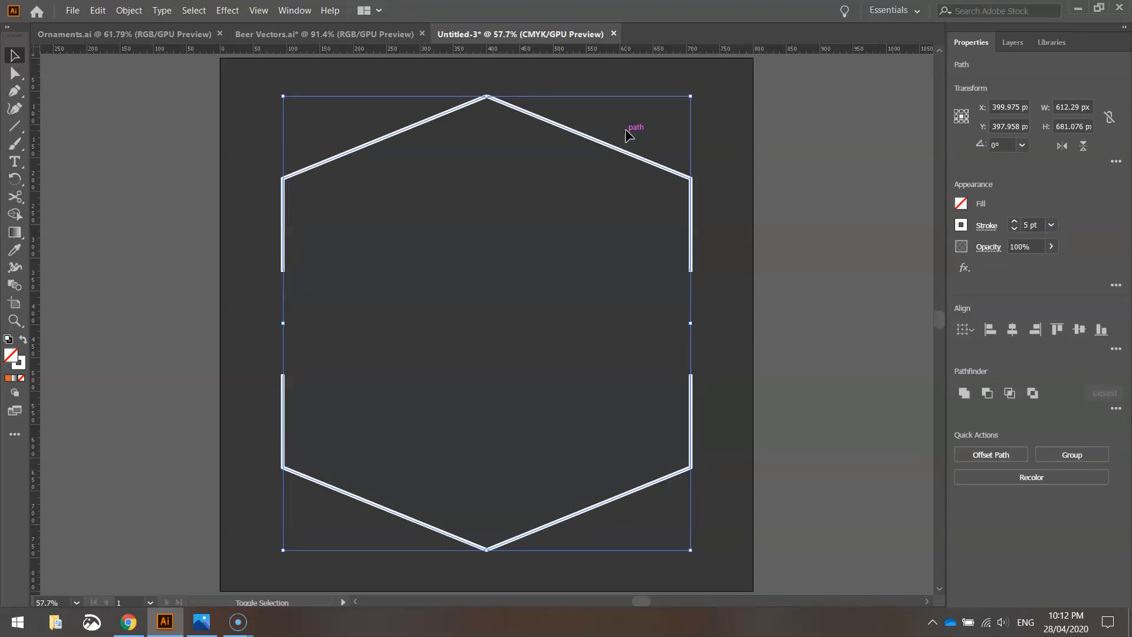
pyautogui.click(792, 212)
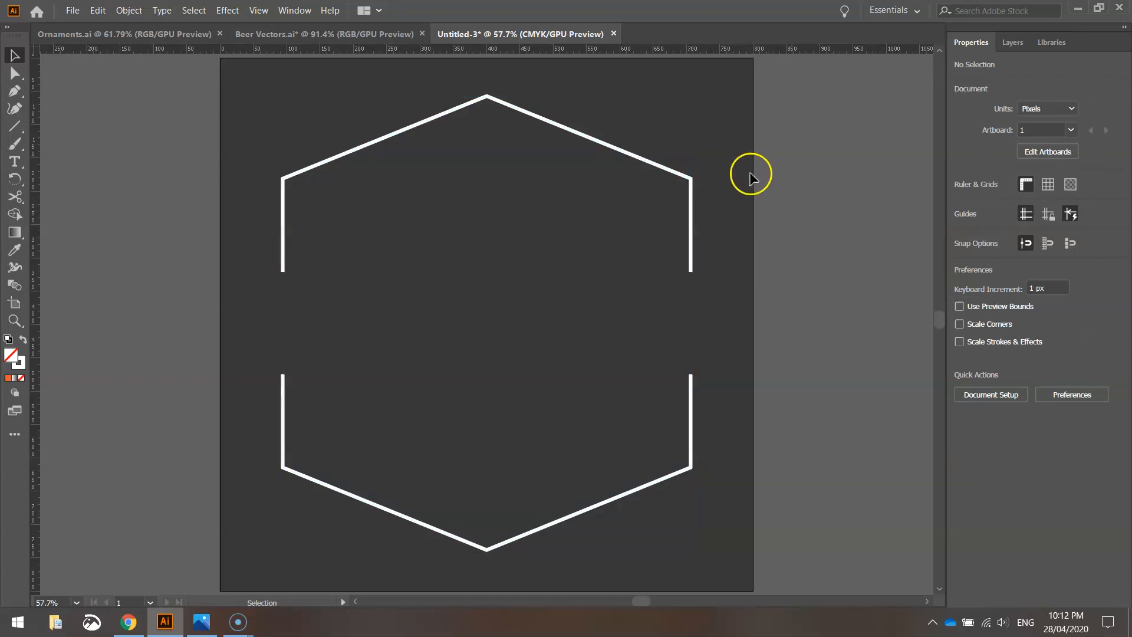
# Step: Shrink both frame halves vertically about their centre to an overall height of about 620 px, then deselect them
pyautogui.moveTo(253, 584); pyautogui.dragTo(430, 494)
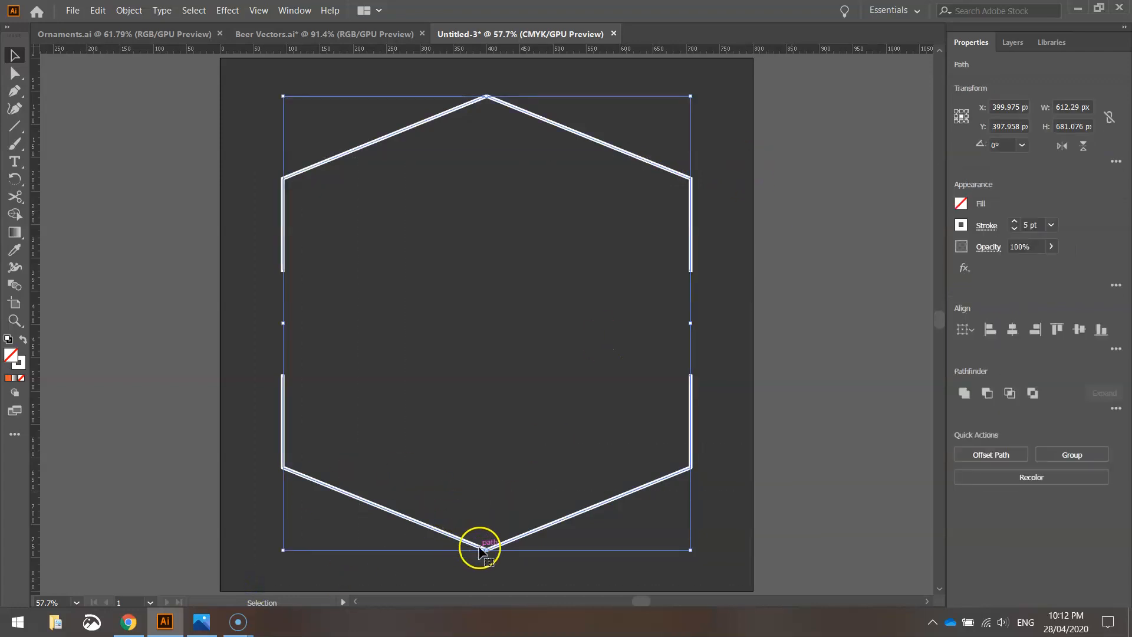
pyautogui.moveTo(487, 551); pyautogui.dragTo(489, 526)
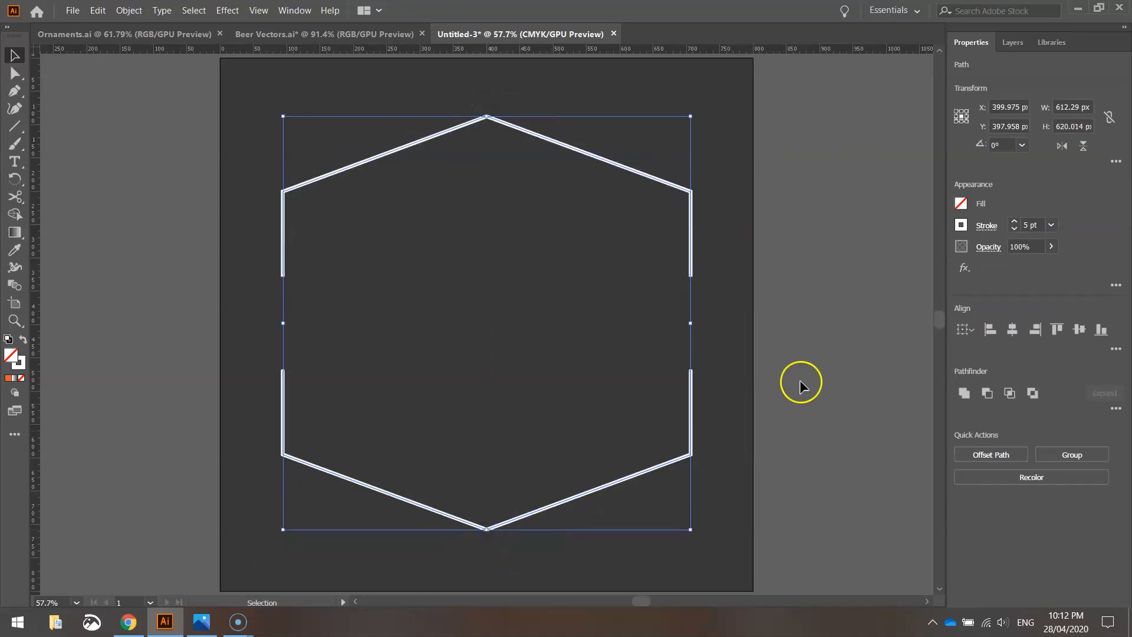
pyautogui.click(878, 339)
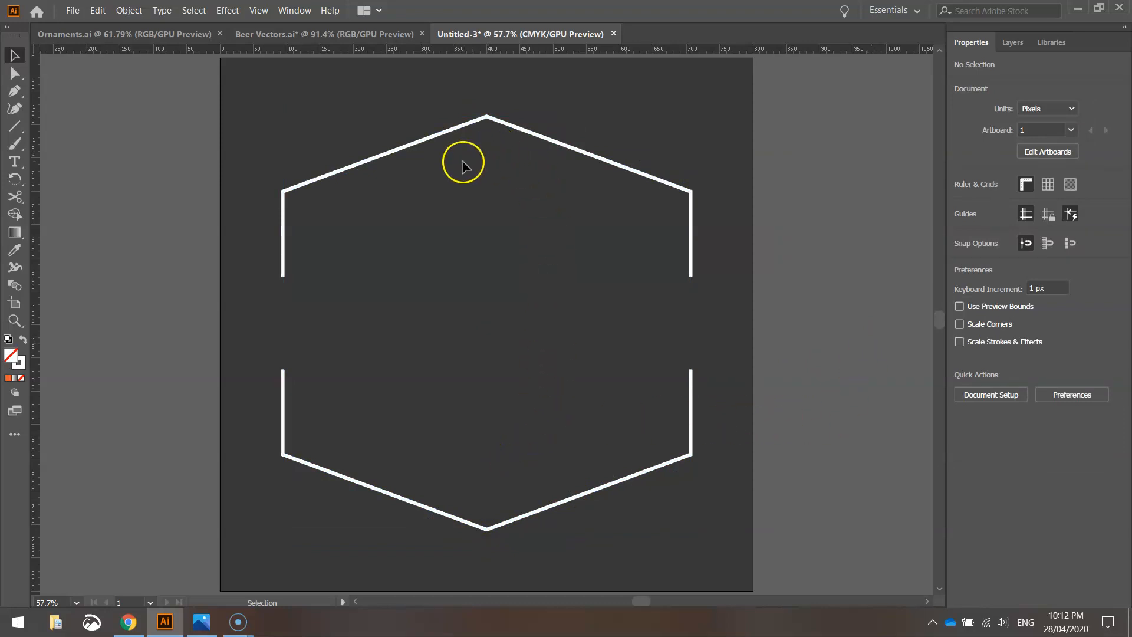
# Step: Copy the bottom-row tapered pint glass from the Beer Vectors file, paste it into the logo's hexagon, and deselect it
pyautogui.click(302, 34)
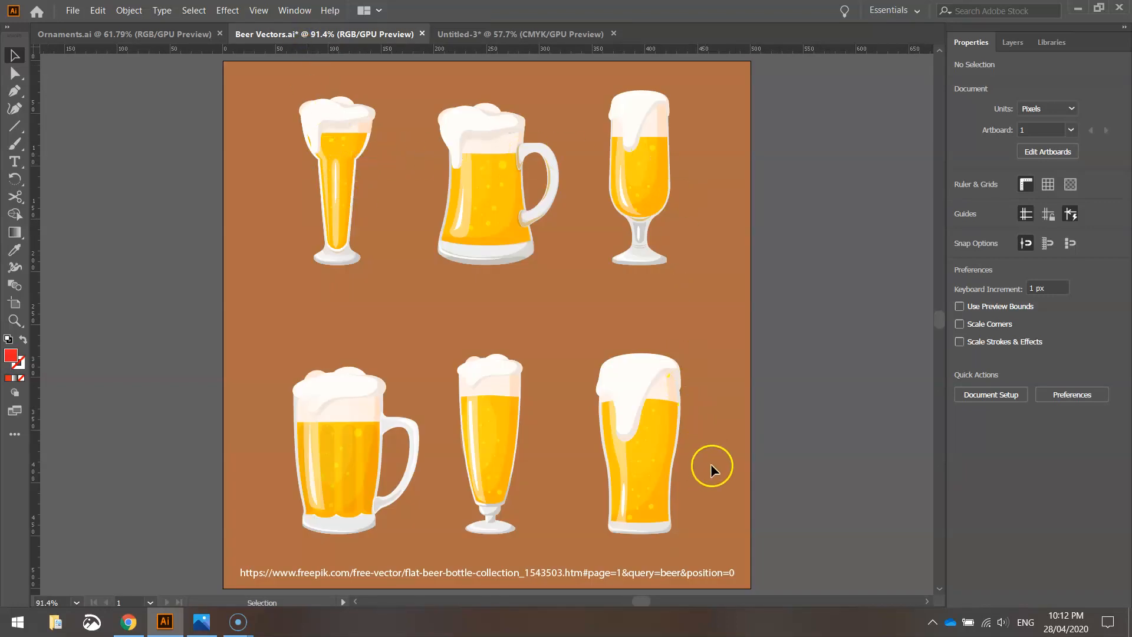
pyautogui.click(647, 408)
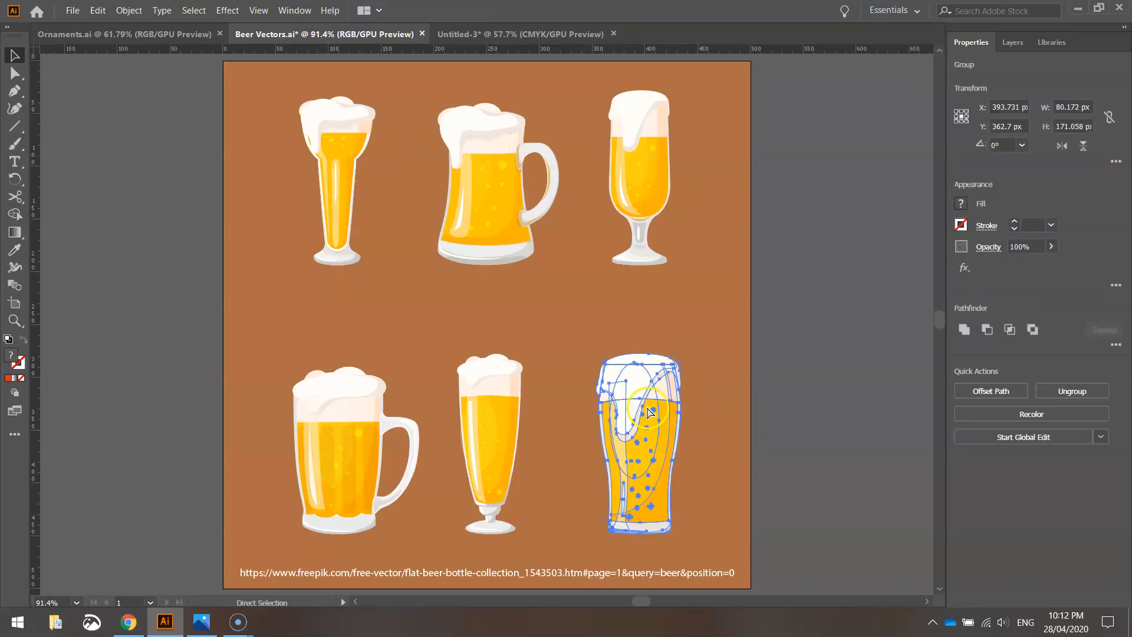
pyautogui.click(490, 34)
pyautogui.hotkey('ctrl', 'v')
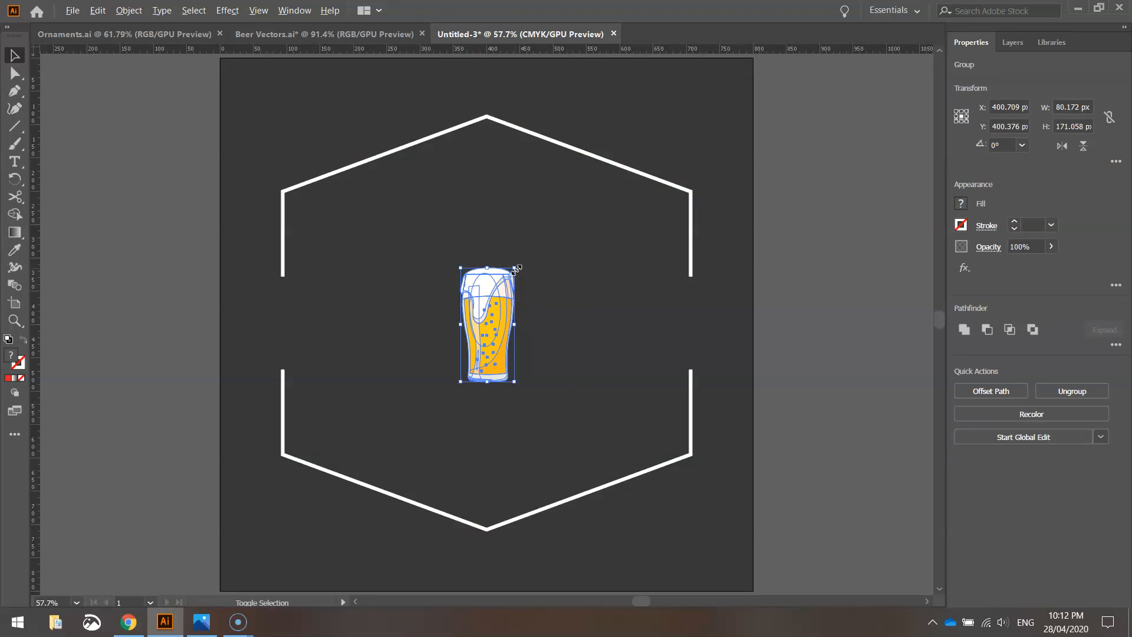
pyautogui.click(573, 277)
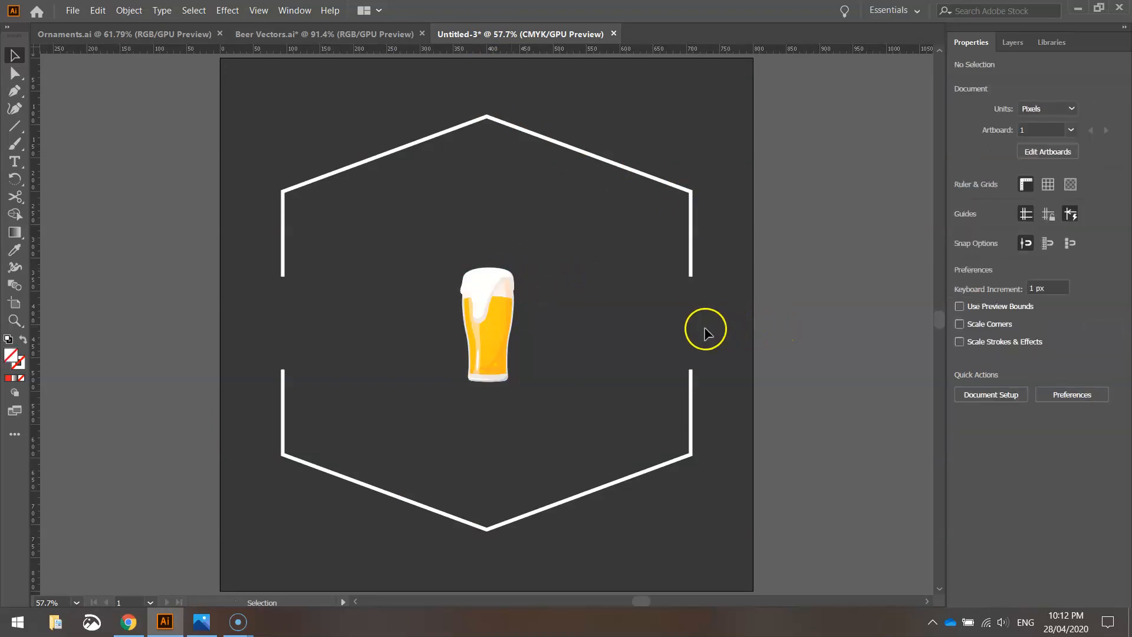
# Step: Enlarge the beer glass proportionally about its centre to roughly three times its size, then deselect it
pyautogui.click(508, 312)
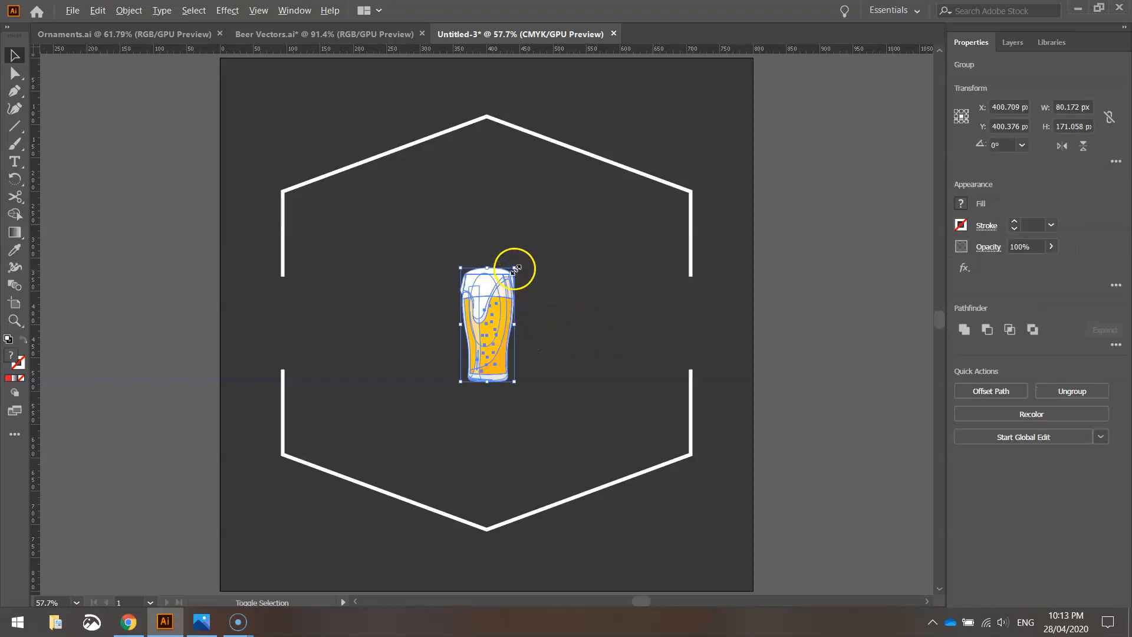
pyautogui.moveTo(514, 268); pyautogui.dragTo(587, 154)
pyautogui.click(727, 129)
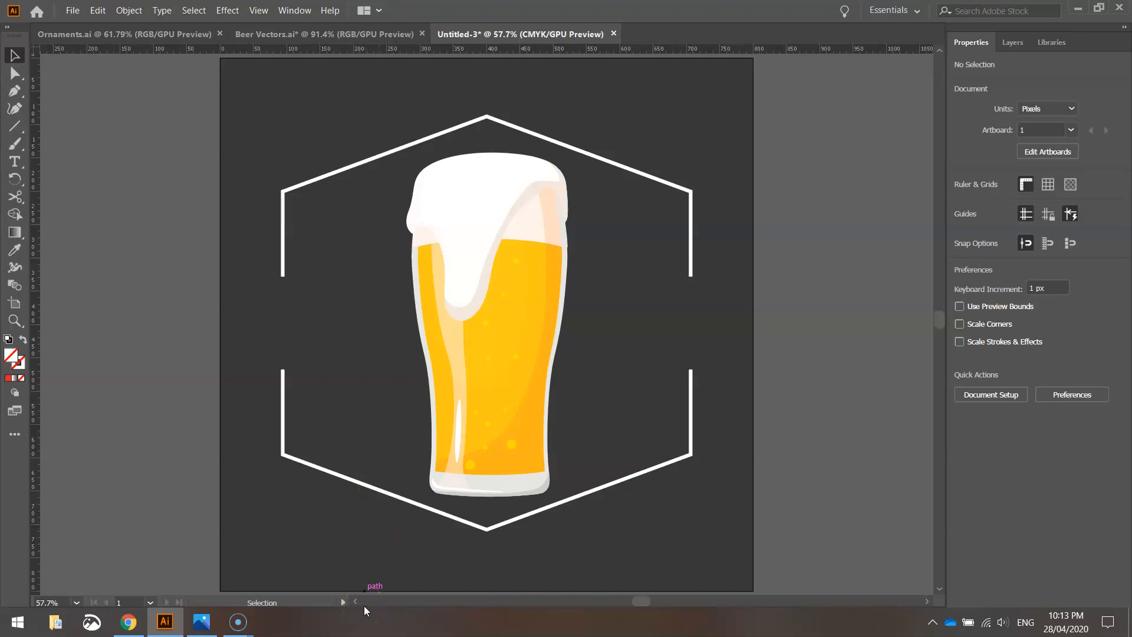
# Step: Select the frame halves and the beer glass together and shrink them proportionally about their centre to roughly 85%, then deselect them
pyautogui.click(359, 555)
pyautogui.moveTo(263, 106); pyautogui.dragTo(747, 567)
pyautogui.moveTo(691, 531); pyautogui.dragTo(659, 498)
pyautogui.click(774, 418)
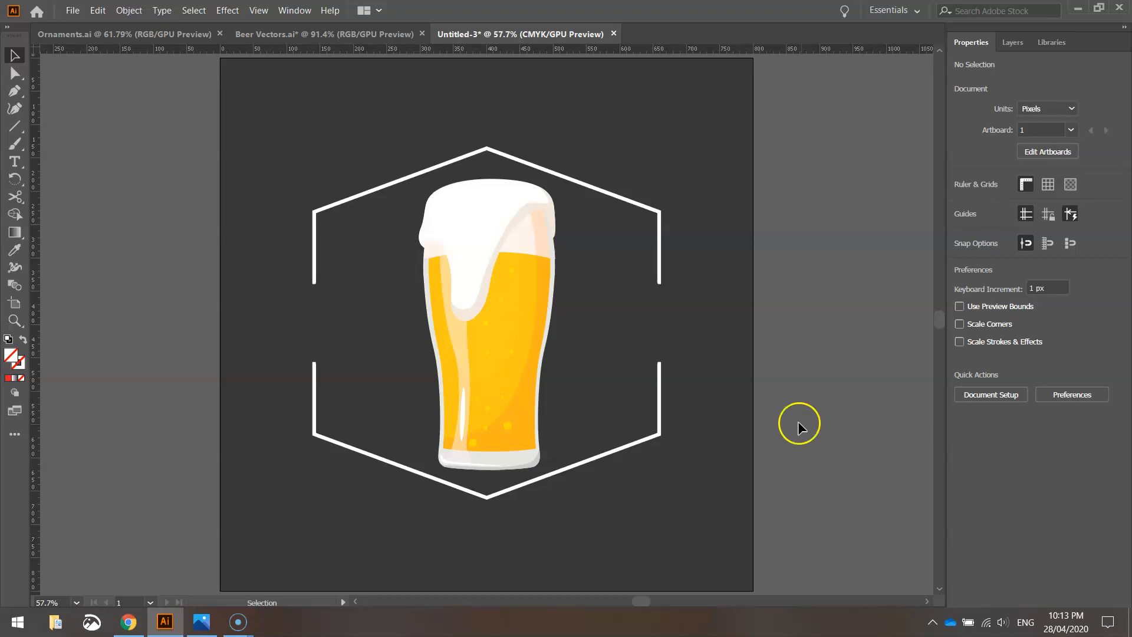
# Step: Add a text object reading BEST in the empty area above the hexagon's upper-left edge and select it
pyautogui.click(14, 163)
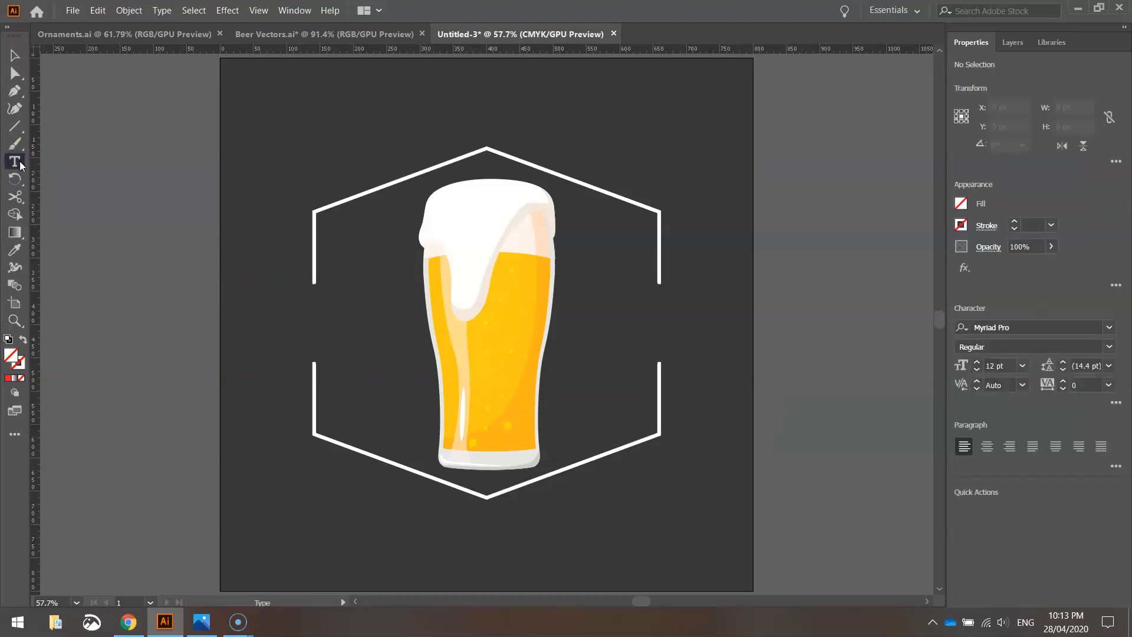
pyautogui.click(19, 168)
pyautogui.click(293, 107)
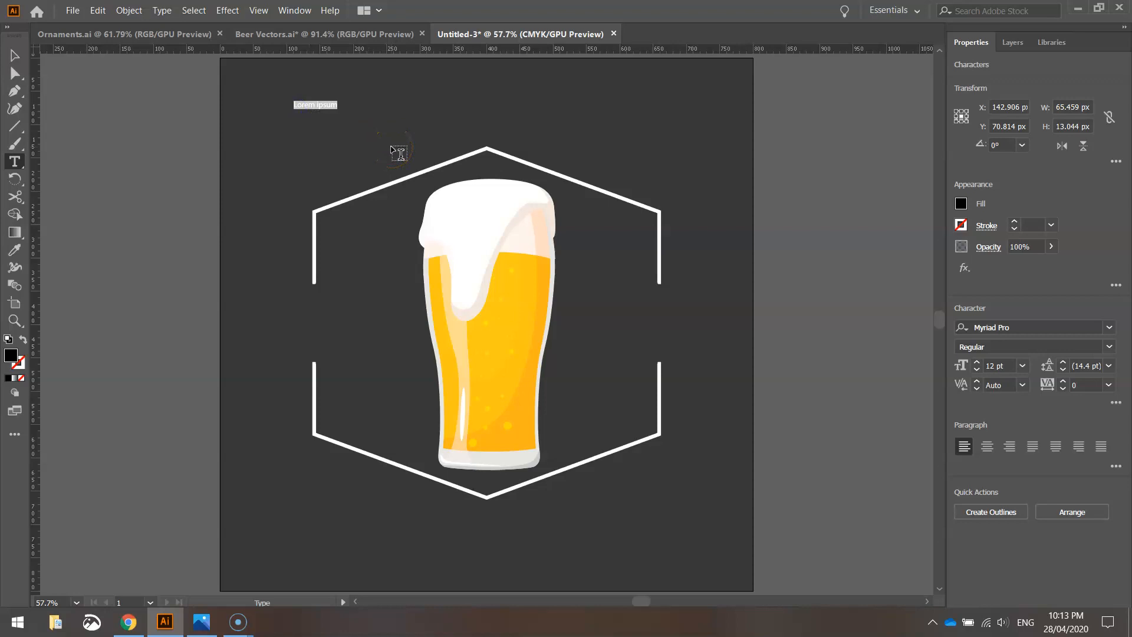
pyautogui.click(15, 55)
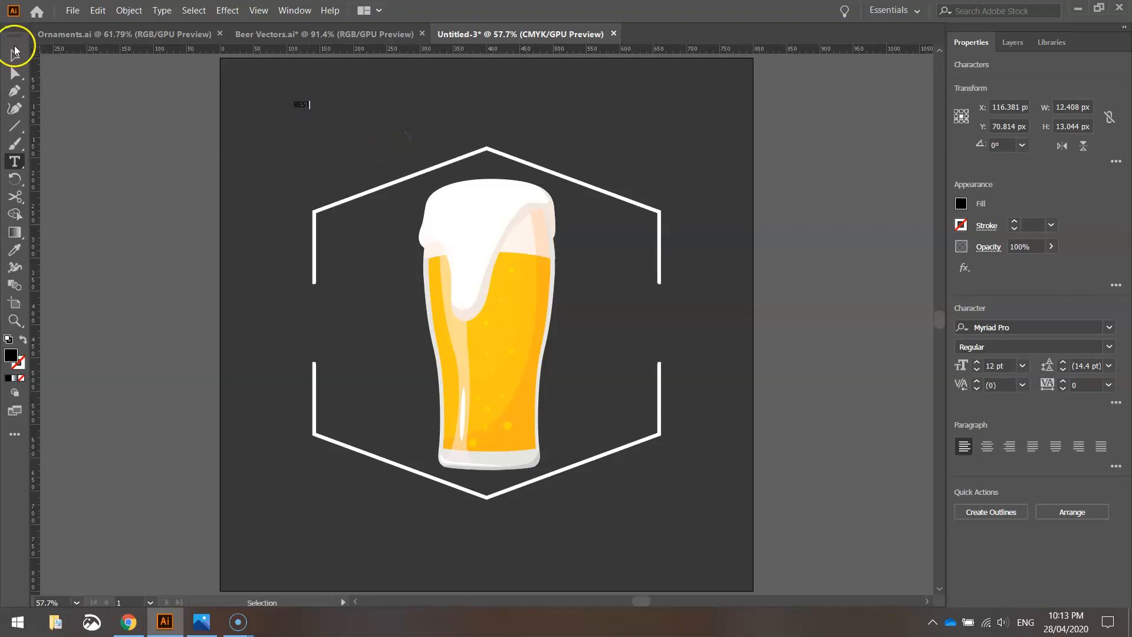
pyautogui.click(296, 116)
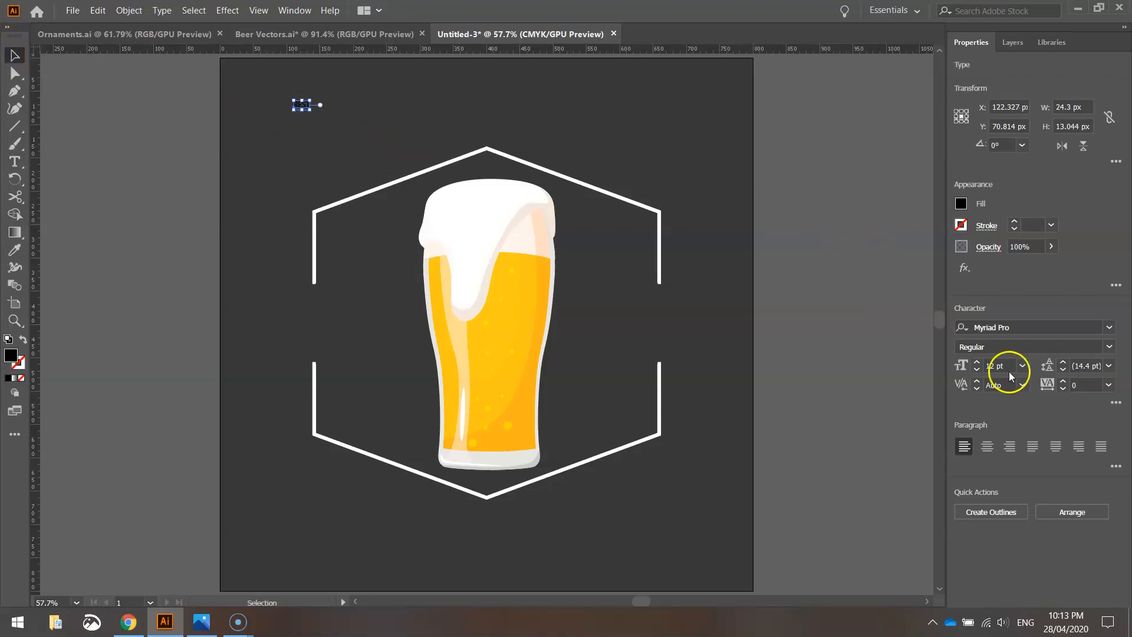
# Step: Set the BEST text to 72 pt and move it into the frame's left gap beside the beer glass
pyautogui.click(1022, 363)
pyautogui.click(1034, 352)
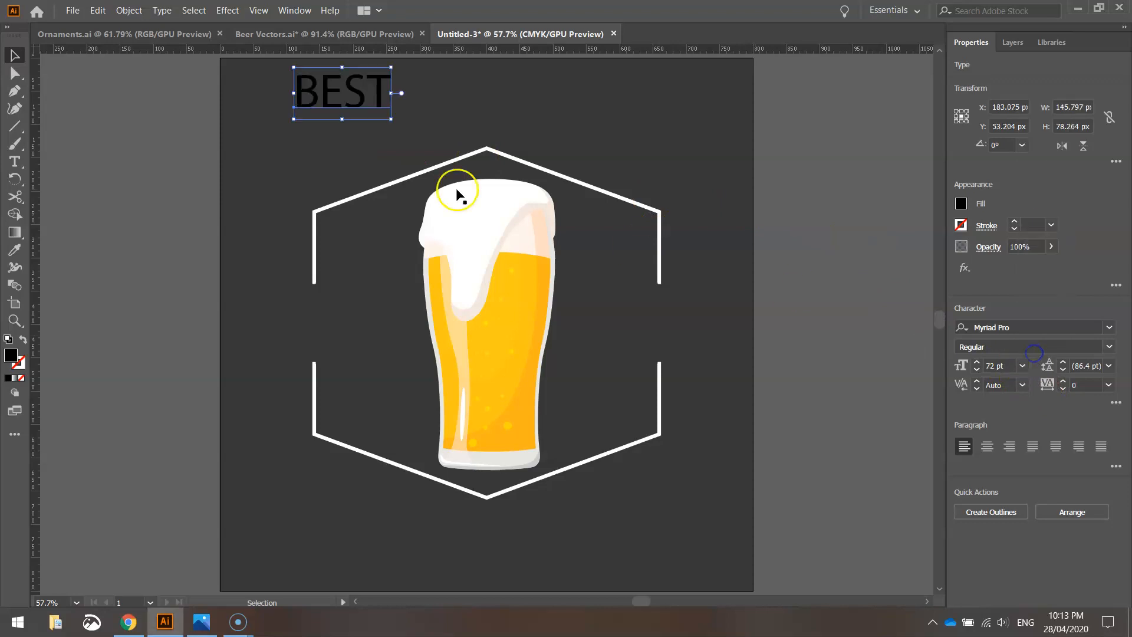
pyautogui.moveTo(340, 98); pyautogui.dragTo(357, 325)
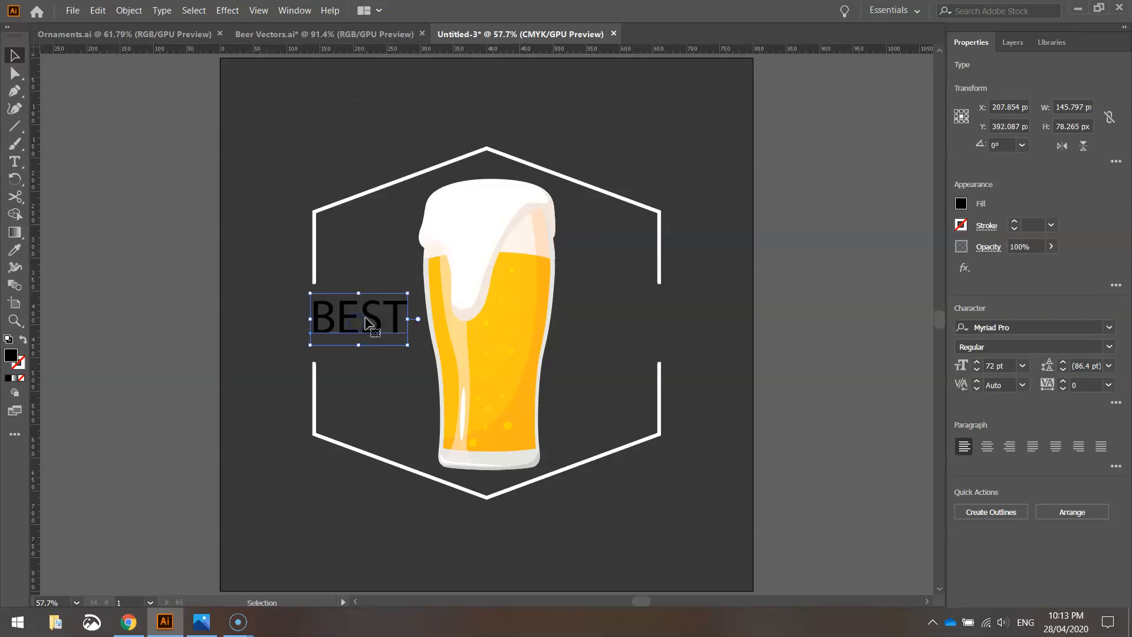
pyautogui.click(368, 326)
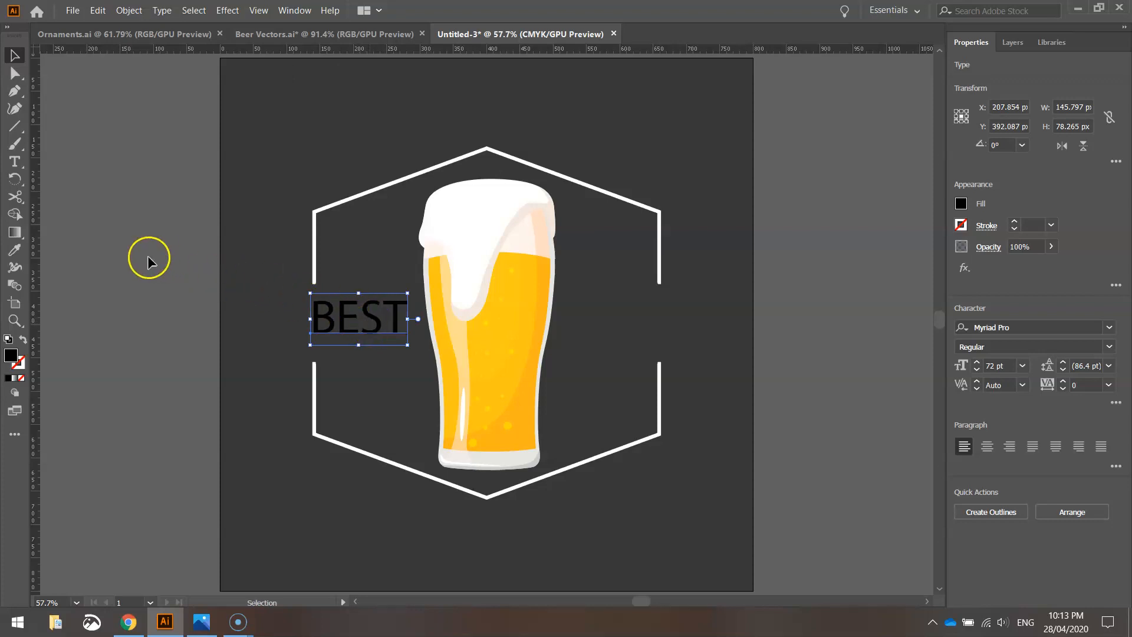
# Step: Colour the BEST text with the yellow sampled from the beer using the Eyedropper
pyautogui.click(17, 251)
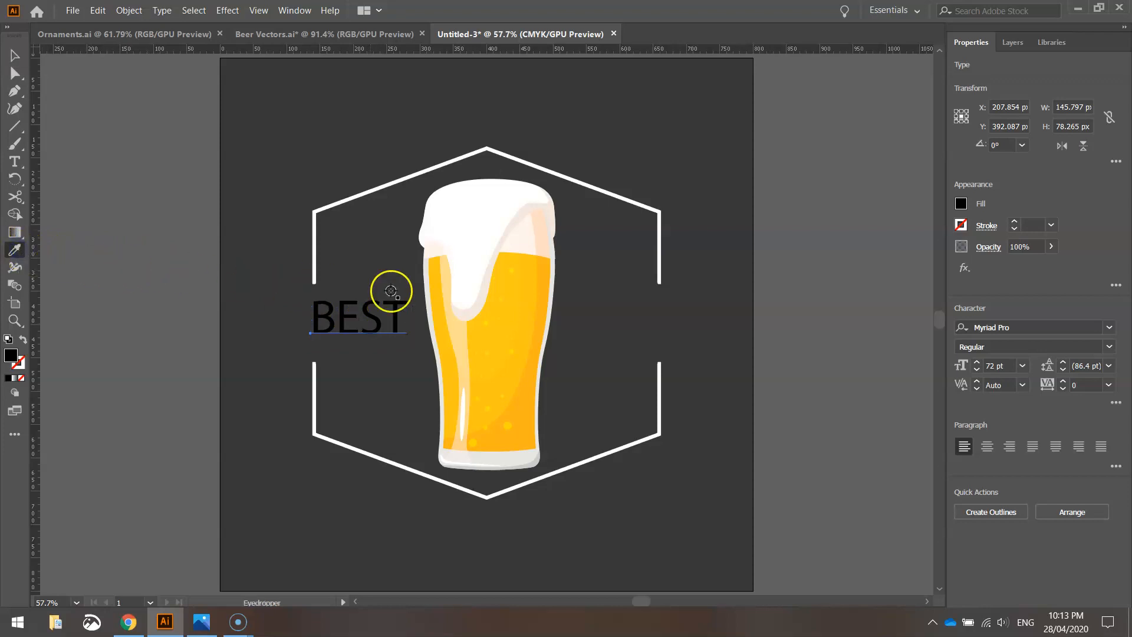
pyautogui.click(512, 289)
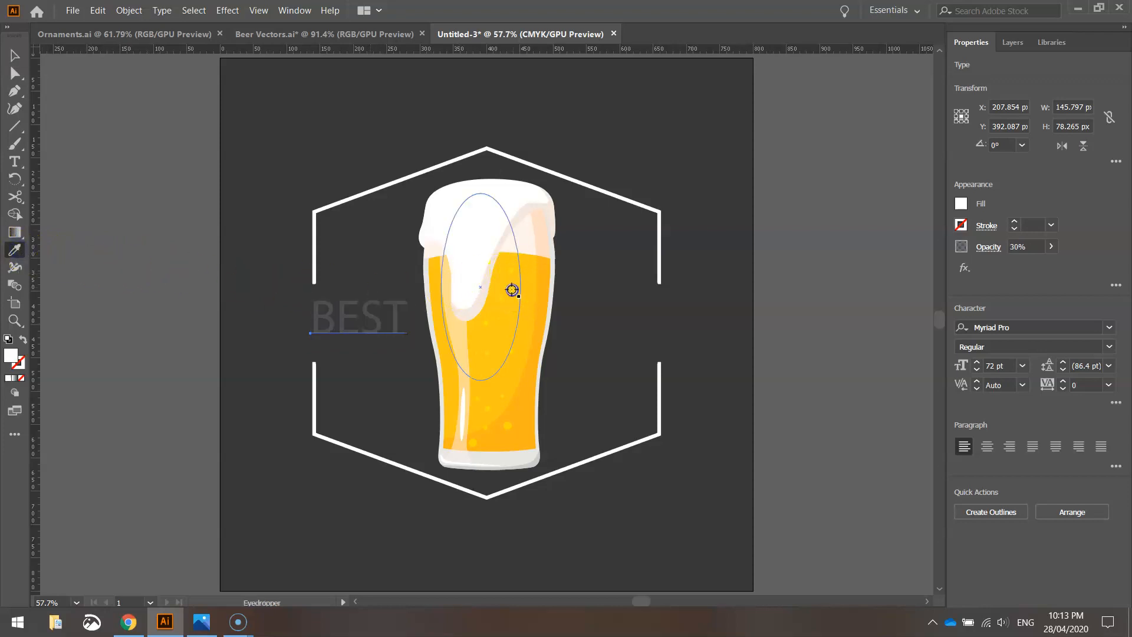
pyautogui.click(523, 290)
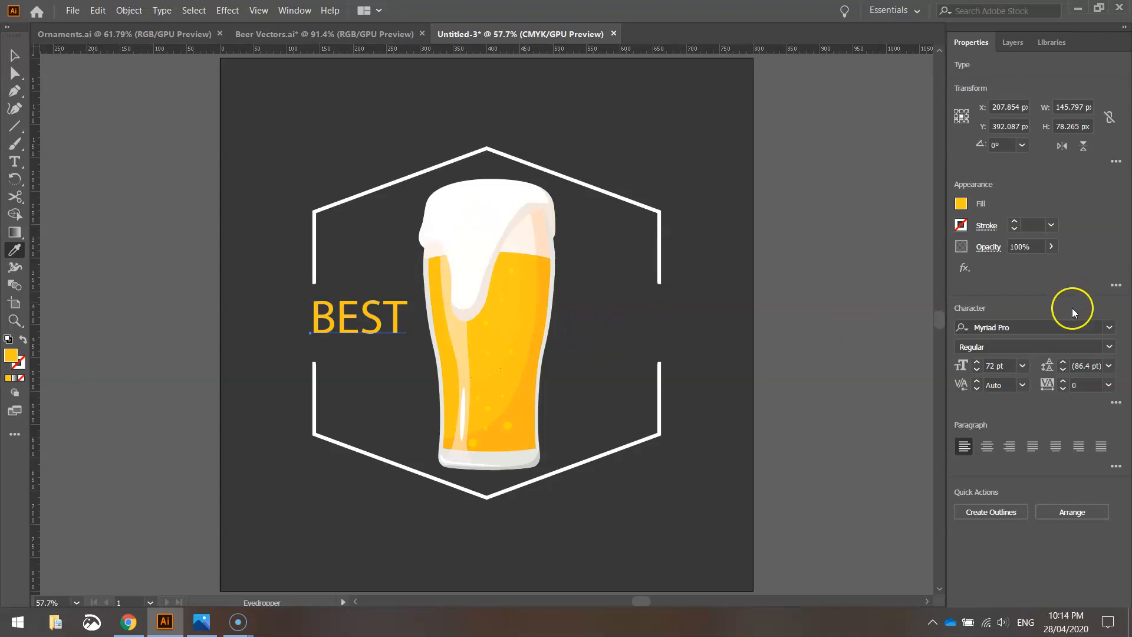
# Step: Change the BEST text's font to Lemon/Milk and return to the Selection tool
pyautogui.click(1076, 328)
pyautogui.write('L')
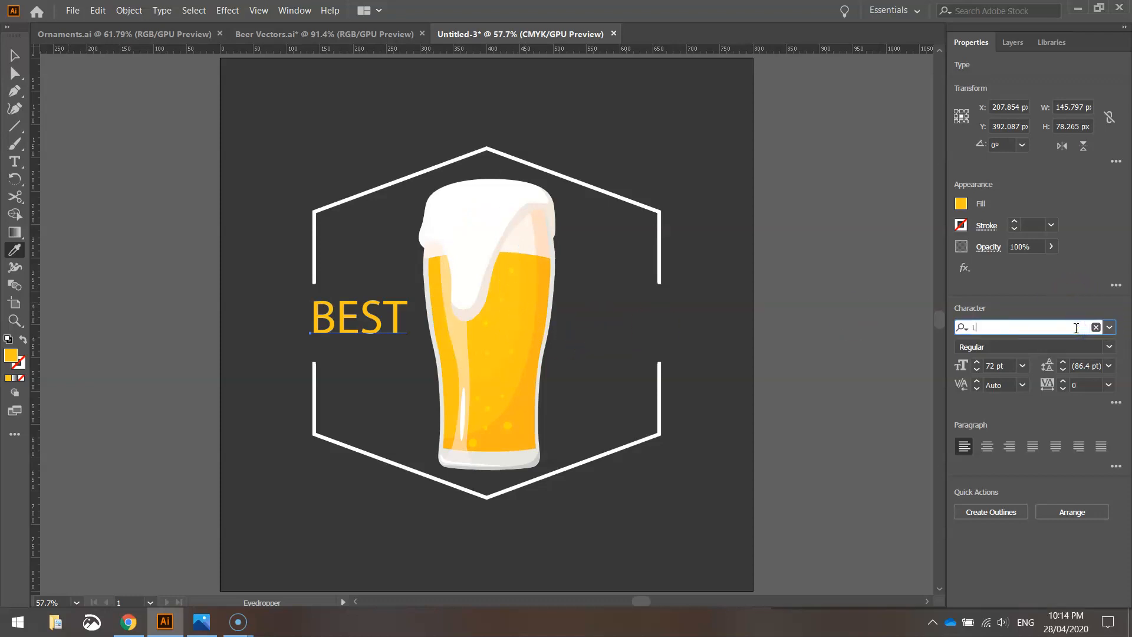
pyautogui.write('EM')
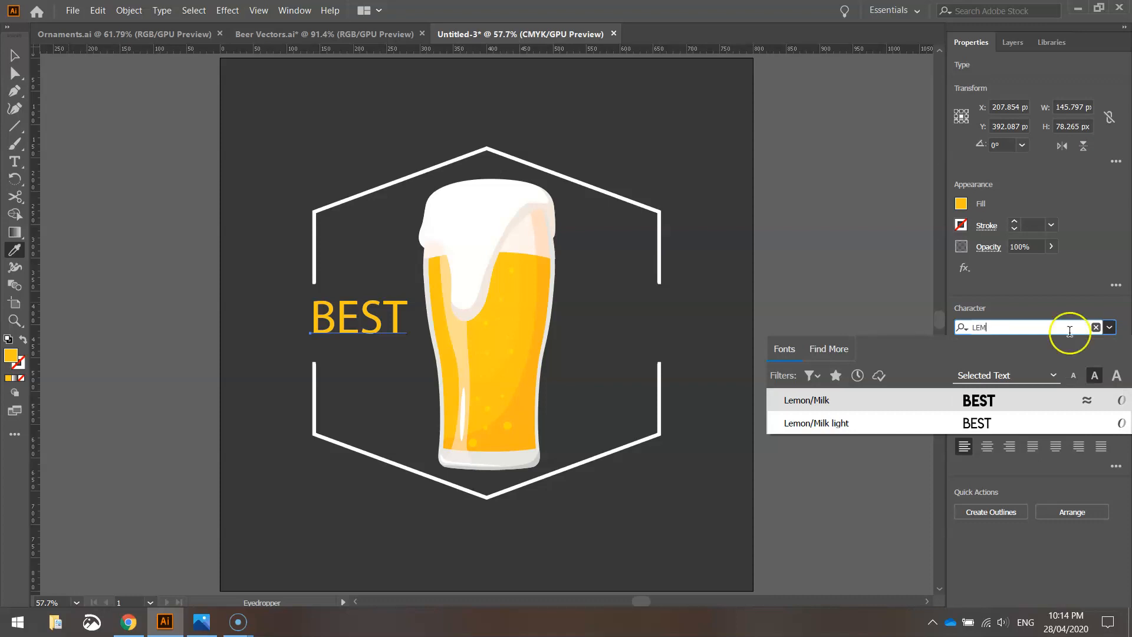
pyautogui.click(978, 403)
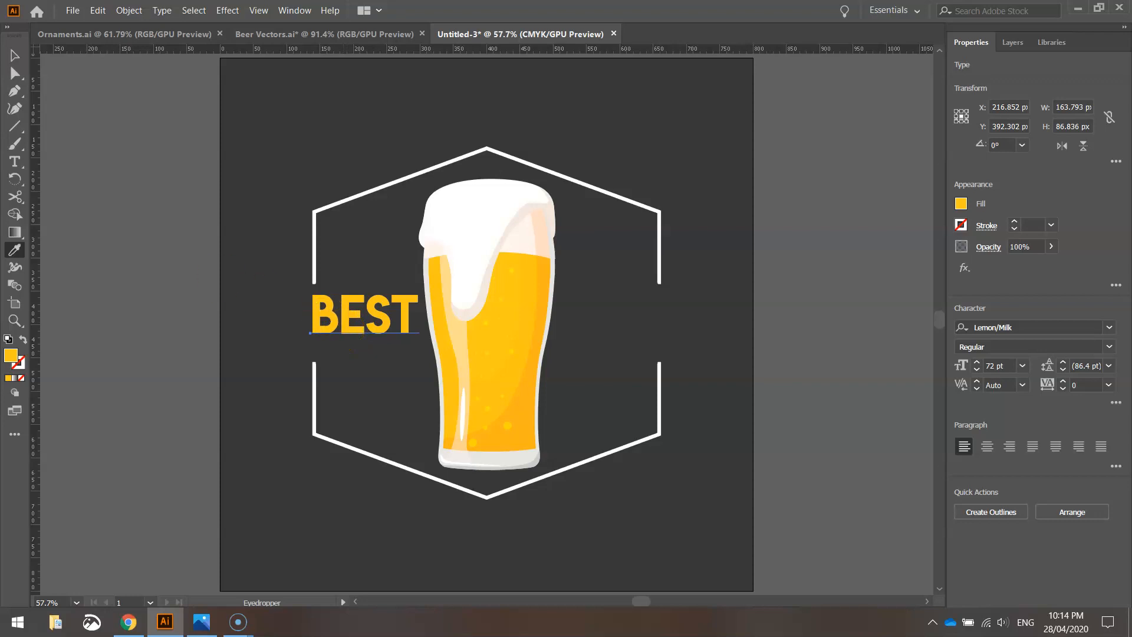
pyautogui.click(15, 55)
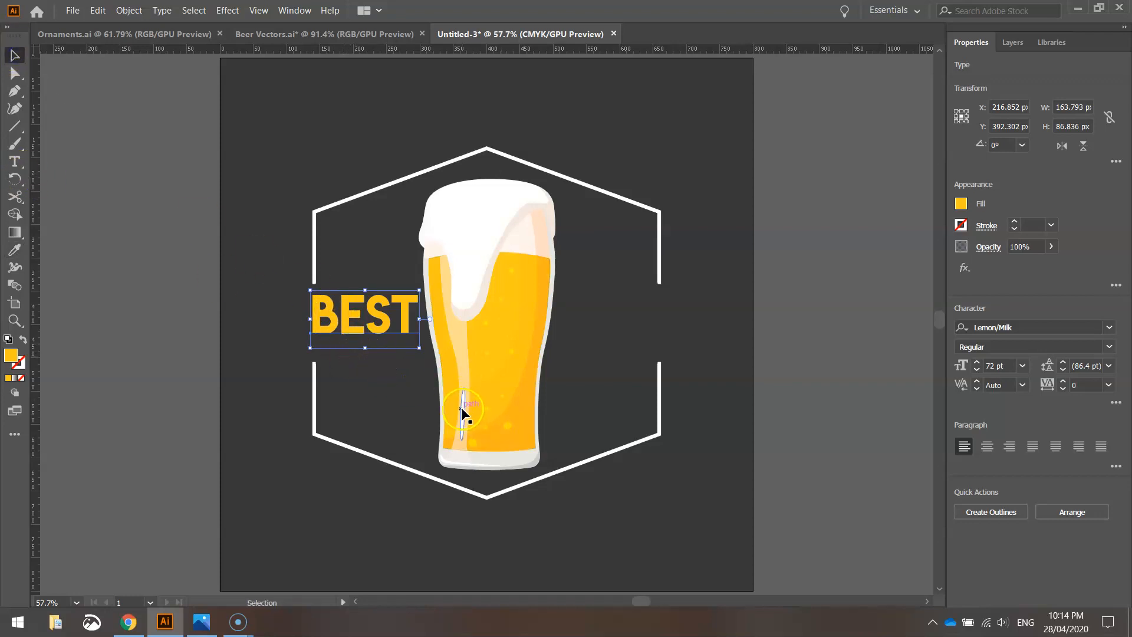
# Step: Try the BEST text at 90 pt, shifted left to line up with the frame's gap
pyautogui.click(1008, 365)
pyautogui.write('80')
pyautogui.press('Return')
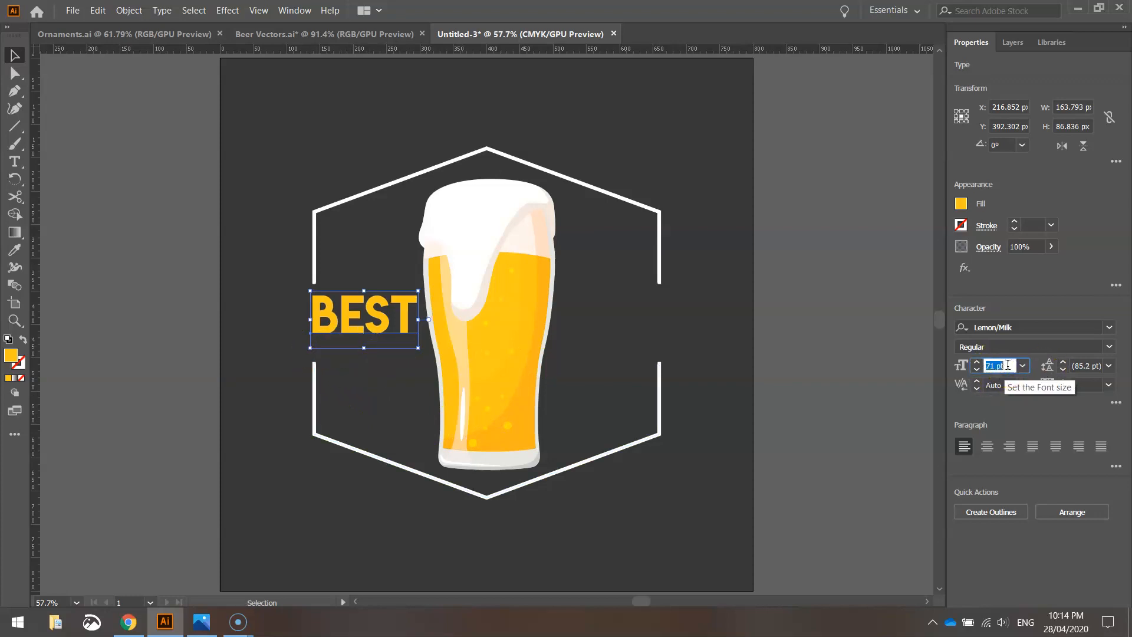
pyautogui.write('90')
pyautogui.press('Return')
pyautogui.moveTo(365, 318); pyautogui.dragTo(342, 328)
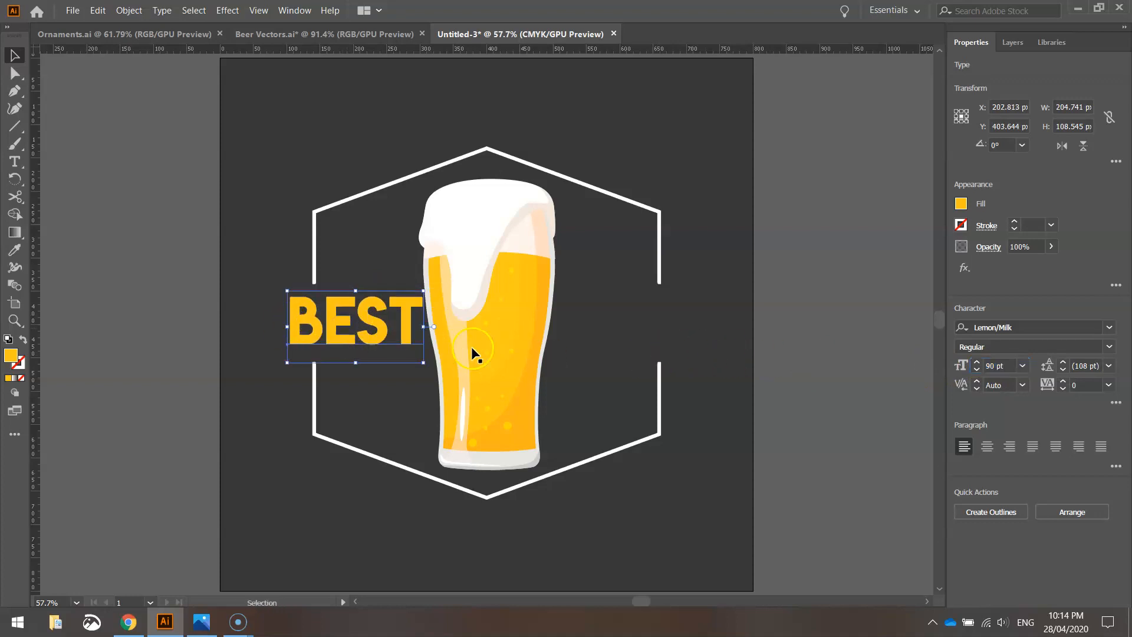
# Step: Set the BEST text to 100 pt and place it left of the glass at about X 171 px, Y 408 px, then deselect it
pyautogui.click(999, 365)
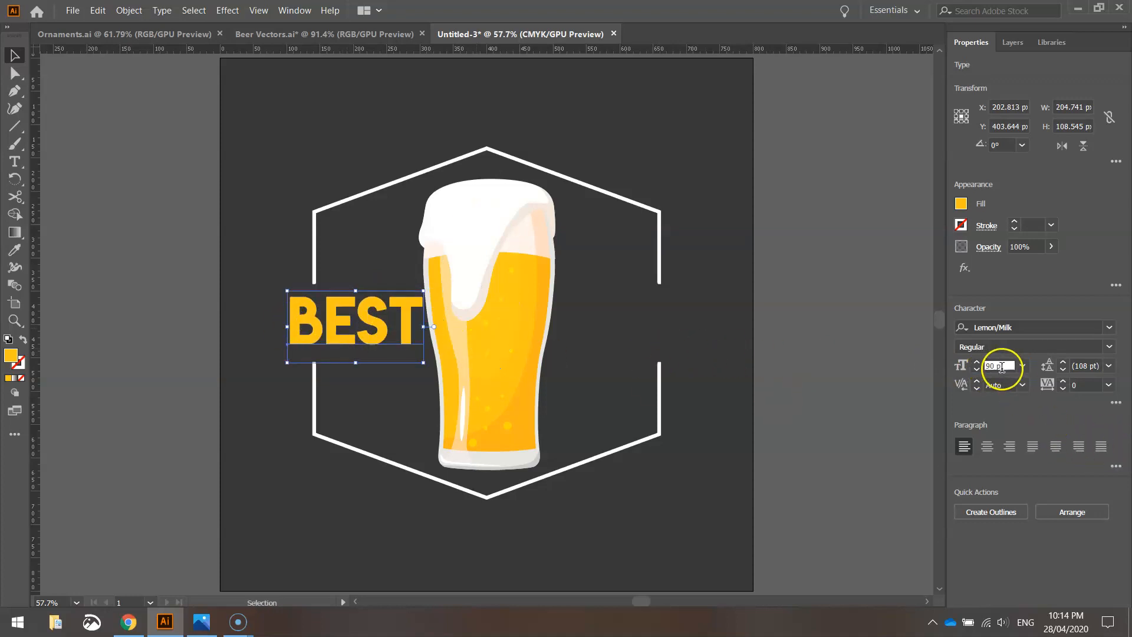
pyautogui.write('100')
pyautogui.press('Return')
pyautogui.moveTo(404, 332)
pyautogui.mouseDown()
pyautogui.moveTo(375, 335)
pyautogui.moveTo(384, 337)
pyautogui.mouseUp()
pyautogui.click(257, 248)
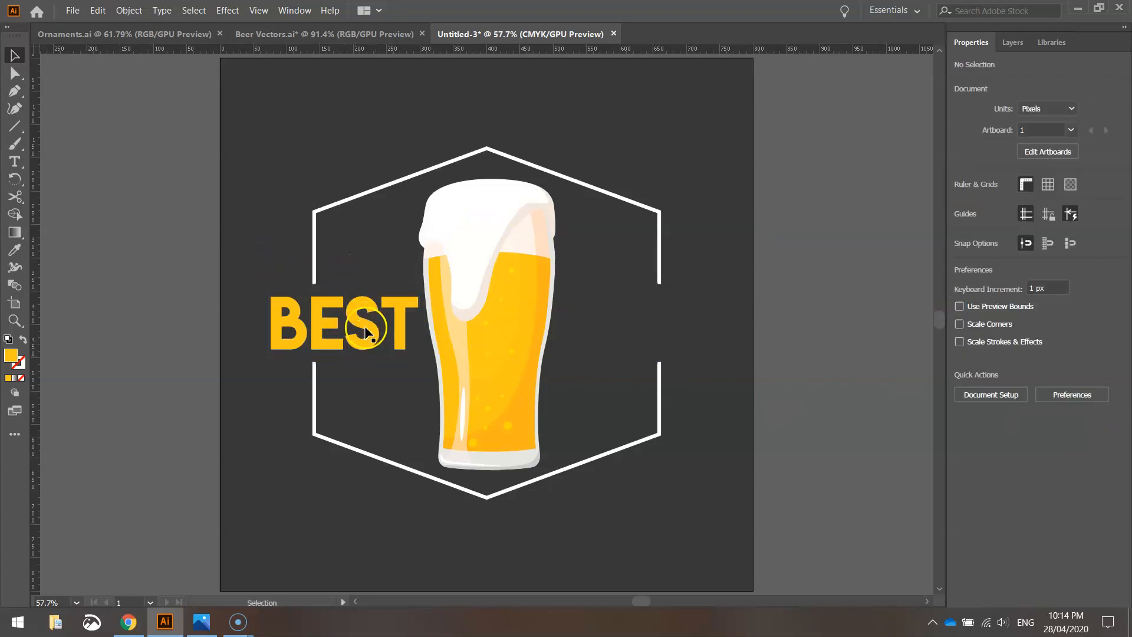
pyautogui.moveTo(369, 331); pyautogui.dragTo(359, 324)
pyautogui.click(313, 295)
pyautogui.click(306, 283)
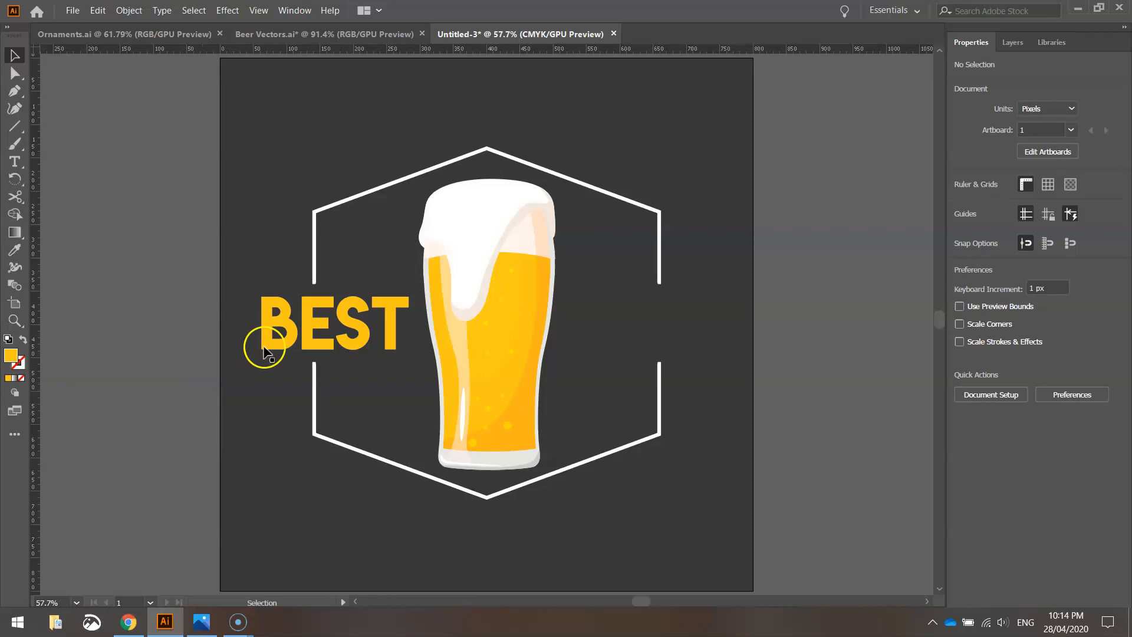
# Step: Duplicate the BEST text by copying it and pasting the copy in place
pyautogui.click(314, 321)
pyautogui.click(98, 10)
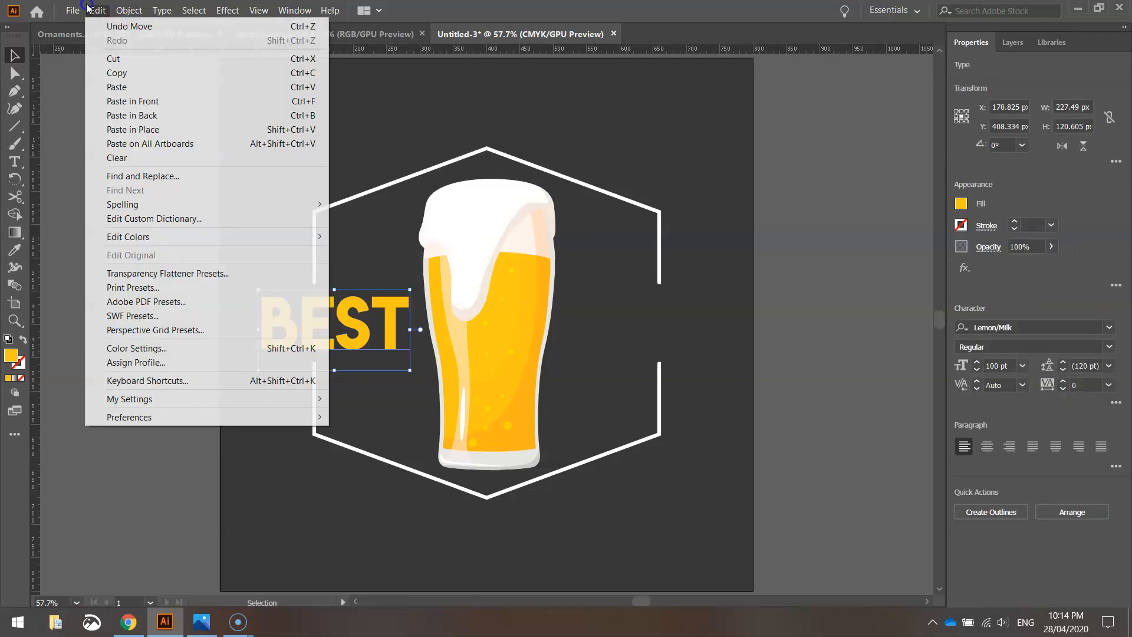
pyautogui.click(140, 74)
pyautogui.click(94, 10)
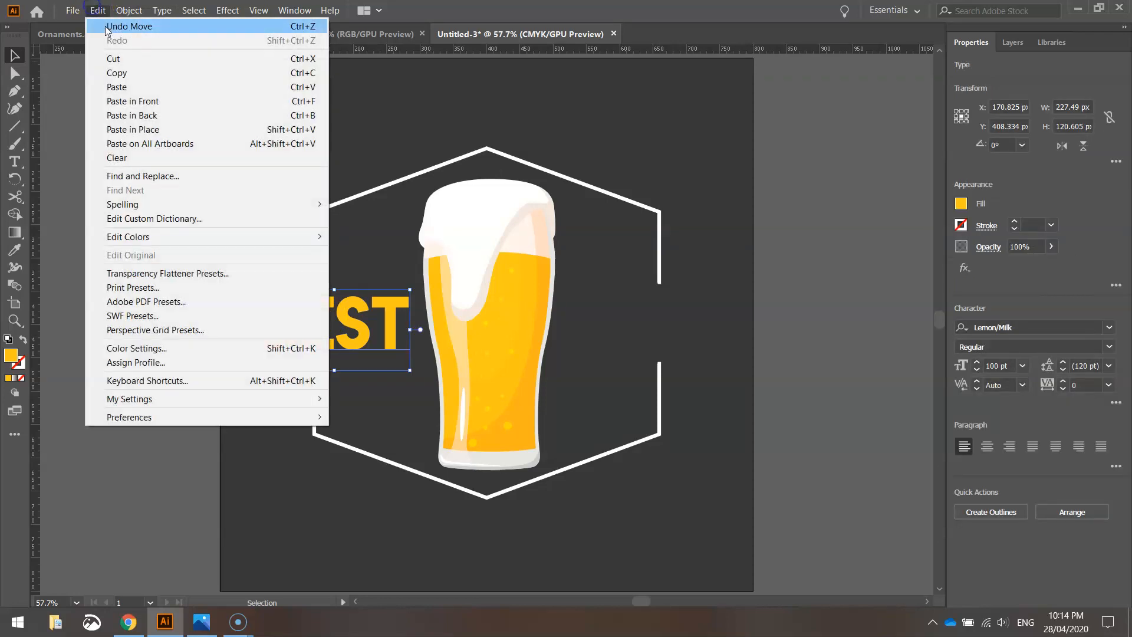
pyautogui.click(144, 131)
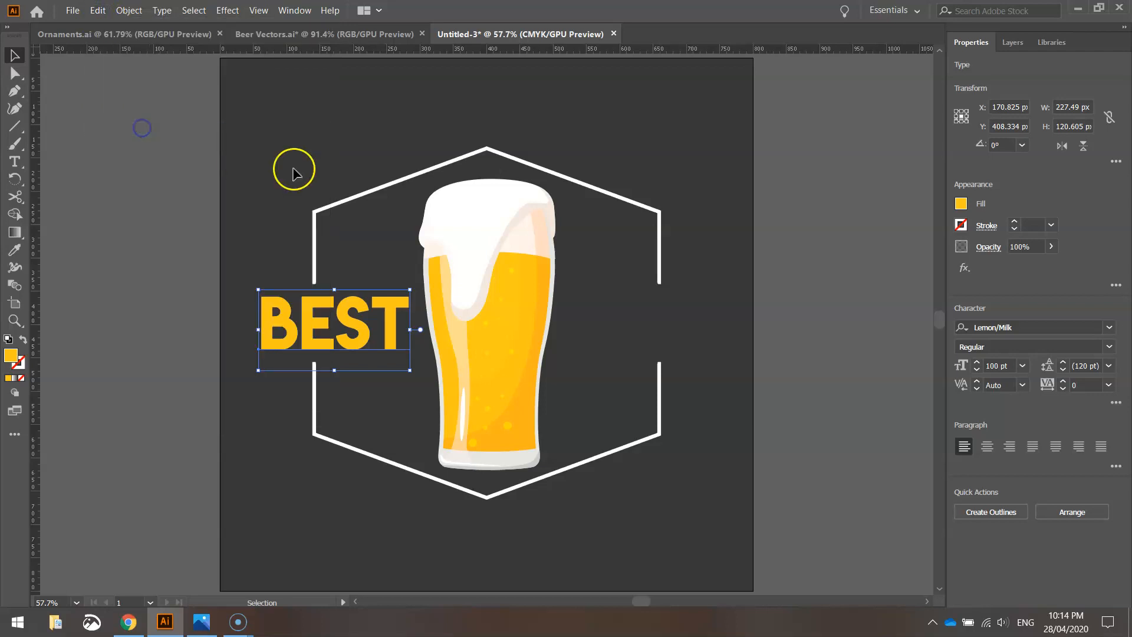
# Step: Move the pasted BEST copy straight right about 460 px to X 630.824 px, on the other side of the glass
pyautogui.hotkey('shift', 'Right')
pyautogui.hotkey('shift', 'Right')
pyautogui.hotkey('shift', 'Right')
pyautogui.hotkey('shift', 'Right')
pyautogui.hotkey('shift', 'Right')
pyautogui.hotkey('shift', 'Right')
pyautogui.hotkey('shift', 'Right')
pyautogui.hotkey('shift', 'Right')
pyautogui.hotkey('shift', 'Right')
pyautogui.hotkey('shift', 'Right')
pyautogui.hotkey('shift', 'Right')
pyautogui.hotkey('shift', 'Right')
pyautogui.hotkey('shift', 'Right')
pyautogui.hotkey('shift', 'Right')
pyautogui.hotkey('shift', 'Right')
pyautogui.hotkey('shift', 'Right')
pyautogui.hotkey('shift', 'Right')
pyautogui.hotkey('shift', 'Right')
pyautogui.hotkey('shift', 'Right')
pyautogui.hotkey('shift', 'Right')
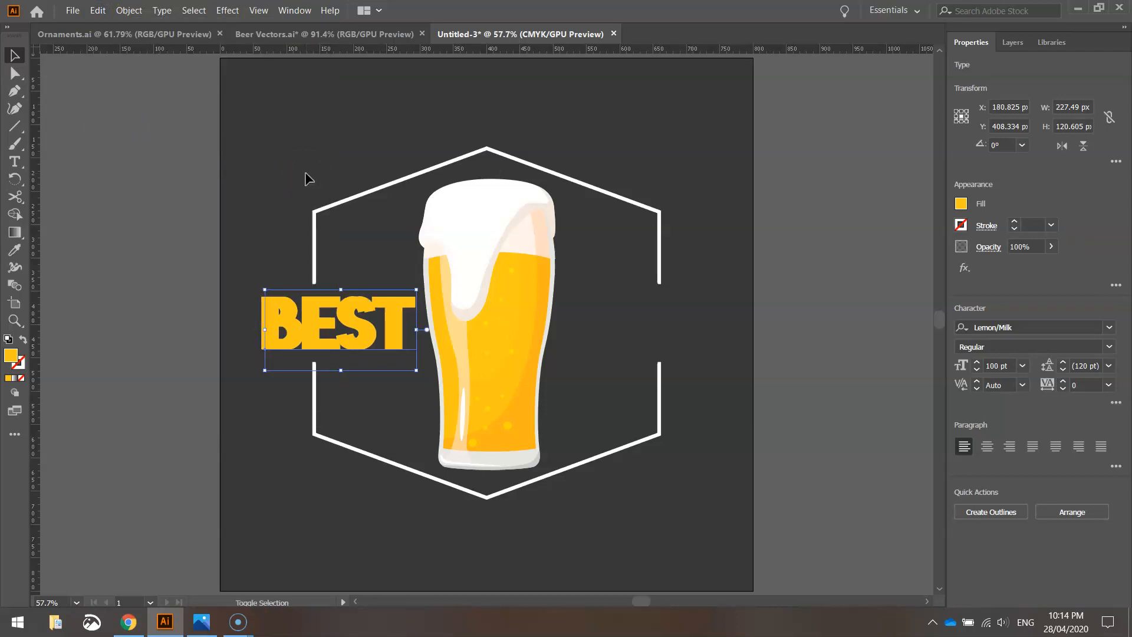
pyautogui.hotkey('shift', 'Right')
pyautogui.hotkey('shift', 'Right')
pyautogui.hotkey('shift', 'Right')
pyautogui.hotkey('shift', 'Right')
pyautogui.hotkey('shift', 'Right')
pyautogui.hotkey('shift', 'Right')
pyautogui.hotkey('shift', 'Right')
pyautogui.hotkey('shift', 'Right')
pyautogui.hotkey('shift', 'Right')
pyautogui.hotkey('shift', 'Right')
pyautogui.hotkey('shift', 'Right')
pyautogui.hotkey('shift', 'Right')
pyautogui.hotkey('shift', 'Right')
pyautogui.hotkey('shift', 'Right')
pyautogui.hotkey('shift', 'Right')
pyautogui.hotkey('shift', 'Right')
pyautogui.hotkey('shift', 'Right')
pyautogui.hotkey('shift', 'Right')
pyautogui.hotkey('shift', 'Right')
pyautogui.hotkey('shift', 'Right')
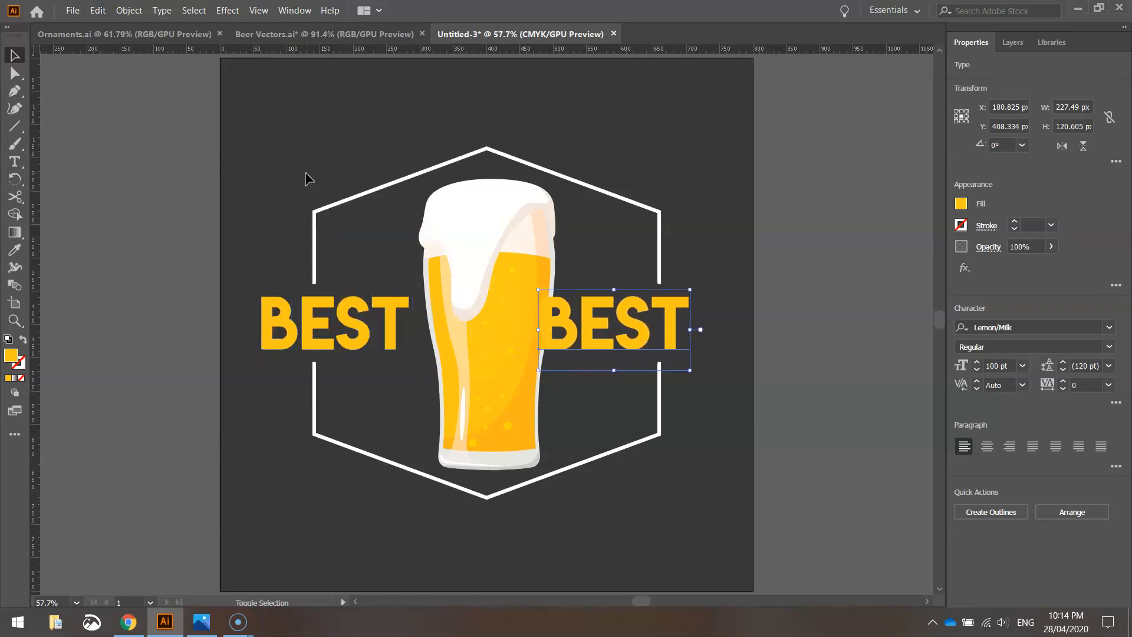
pyautogui.hotkey('shift', 'Left')
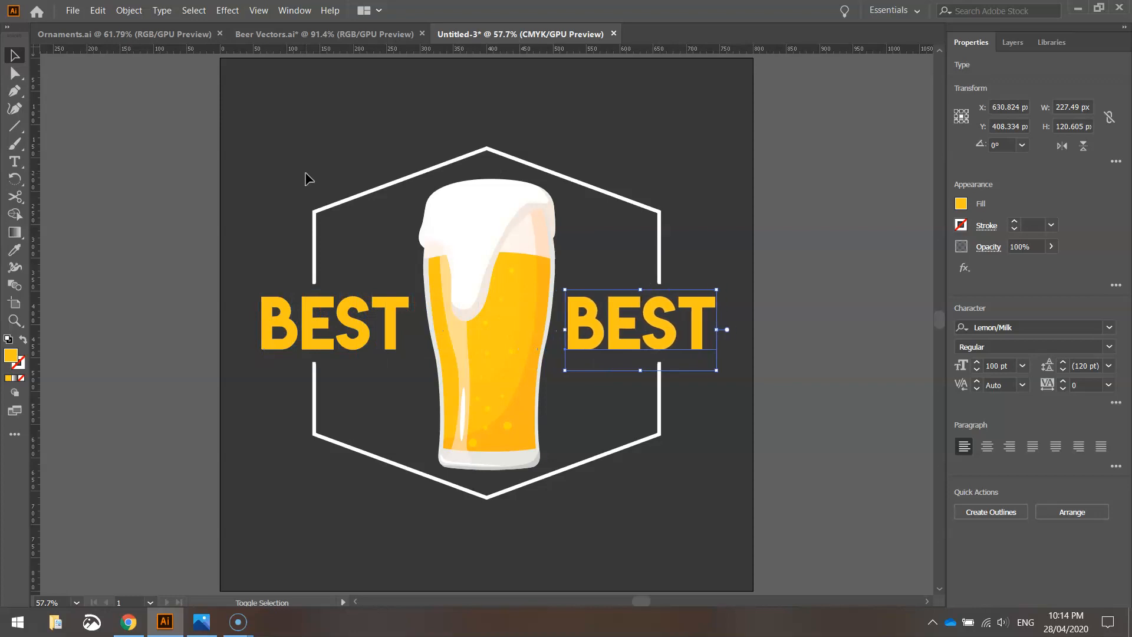
# Step: Replace the letters ST in the right-hand text with ER so it reads BEER, then finish editing the text
pyautogui.press('t')
pyautogui.click(638, 326)
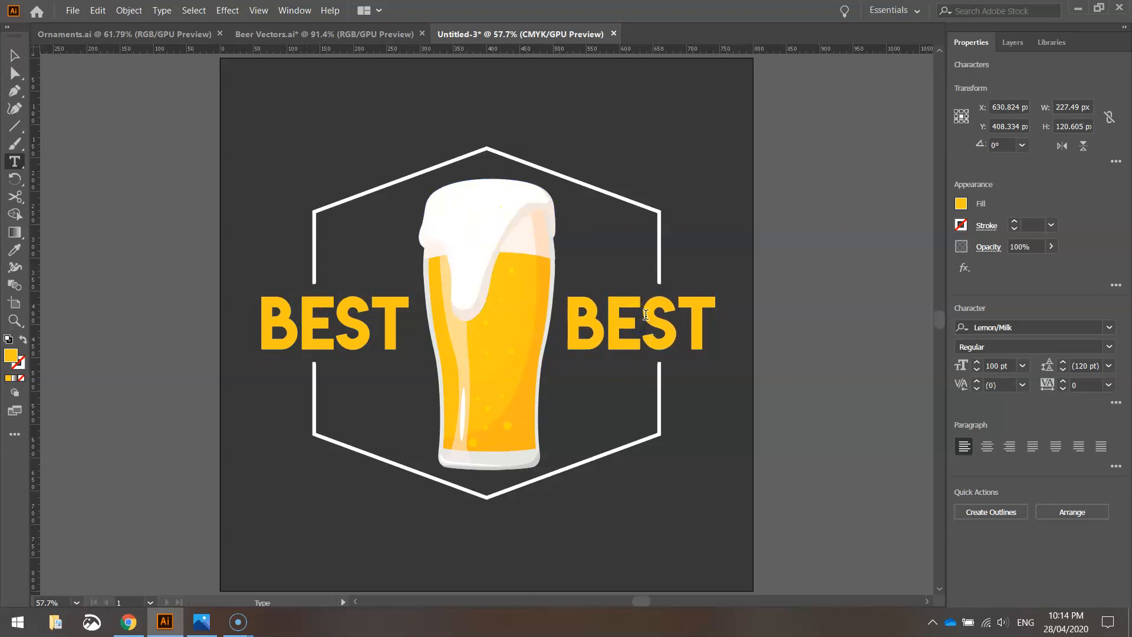
pyautogui.moveTo(645, 315); pyautogui.dragTo(742, 317)
pyautogui.write('ER')
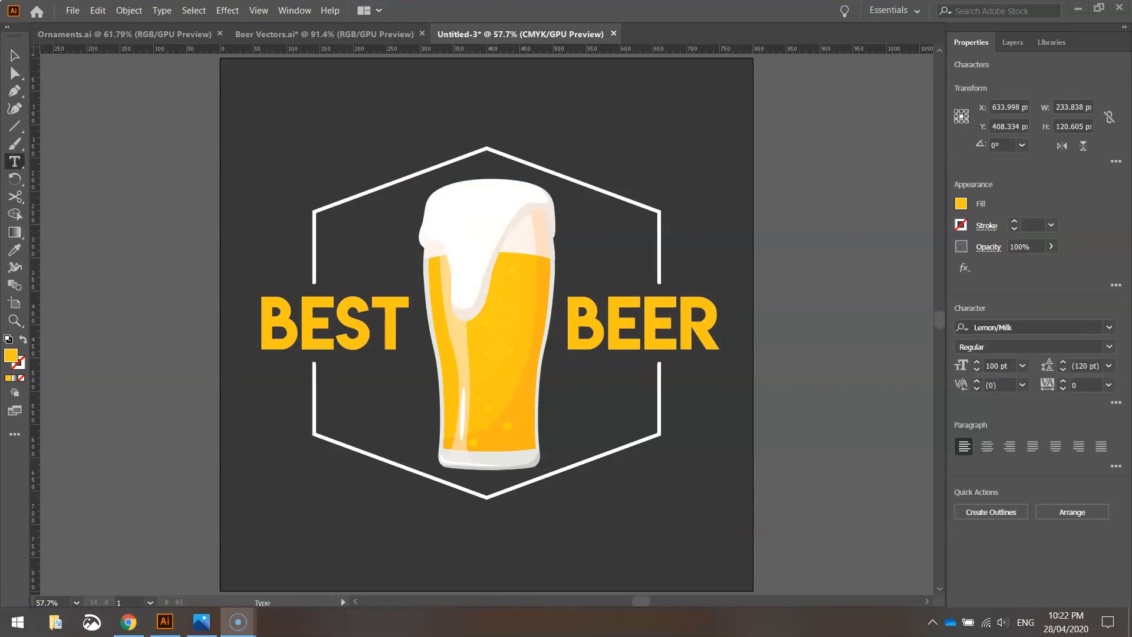
pyautogui.click(15, 49)
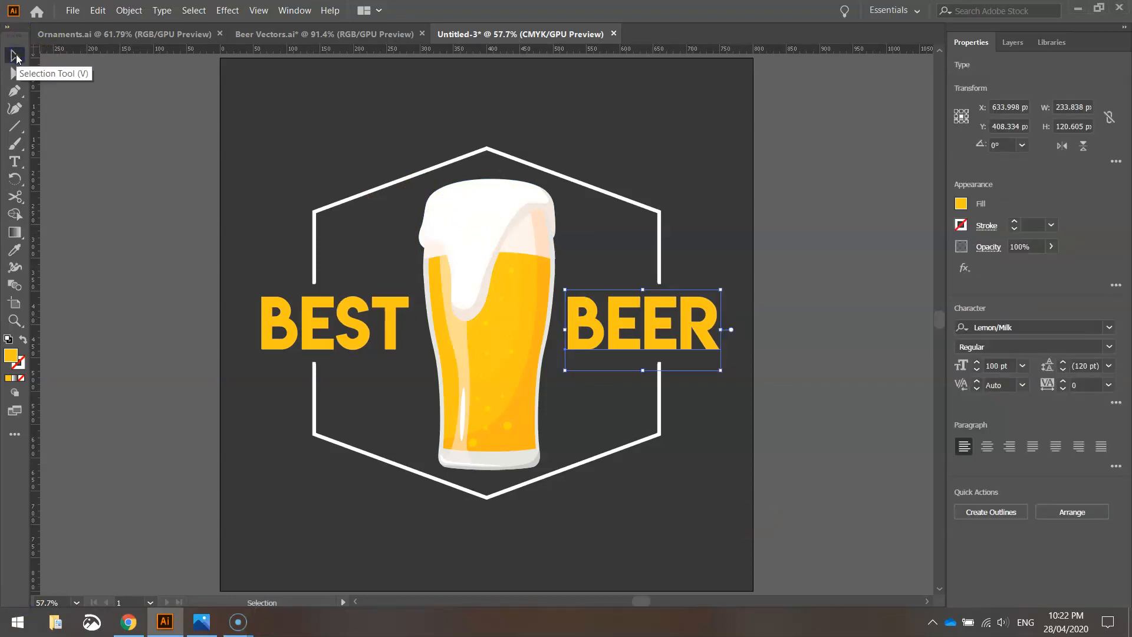
# Step: Set the tracking of the BEST and BEER texts to 50 together, then deselect them
pyautogui.click(57, 229)
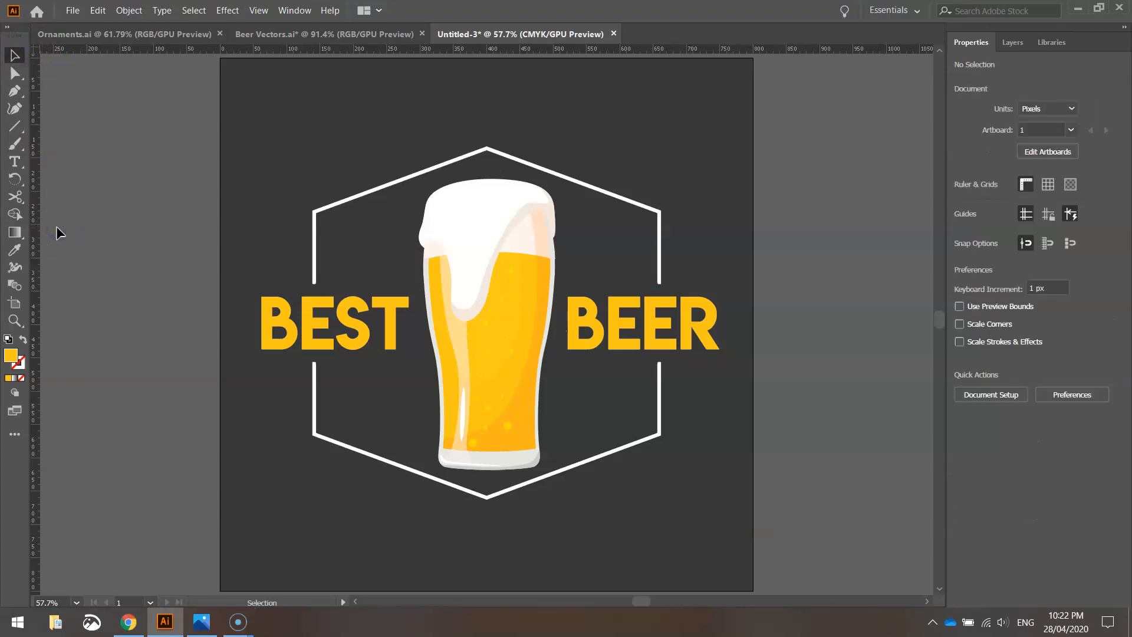
pyautogui.click(342, 397)
pyautogui.click(336, 324)
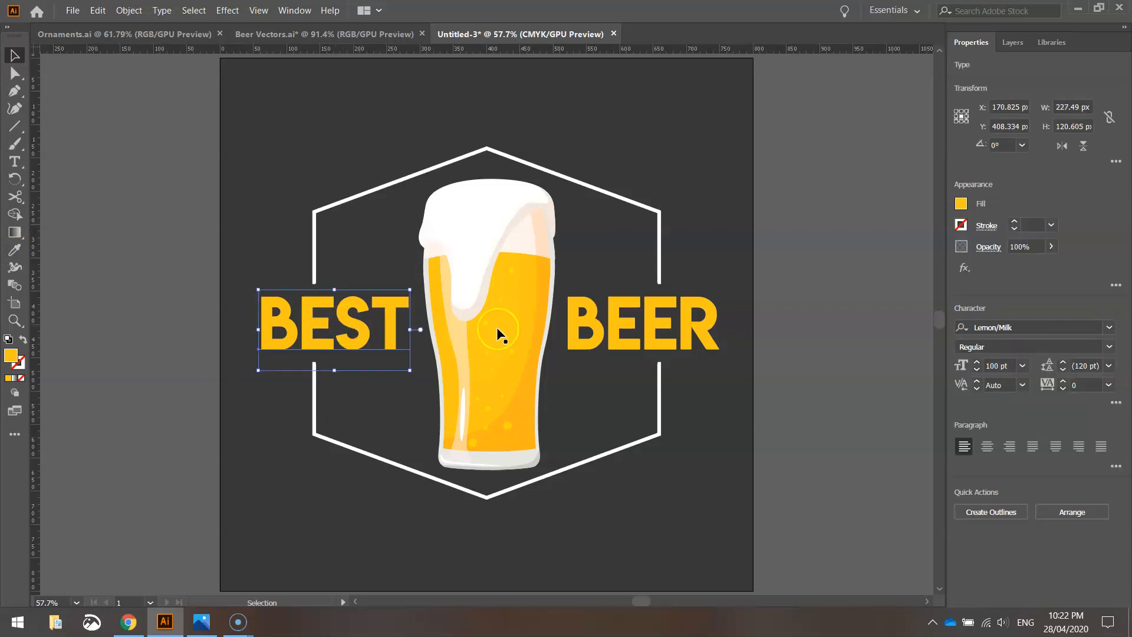
pyautogui.keyDown('shift'); pyautogui.click(602, 323); pyautogui.keyUp('shift')
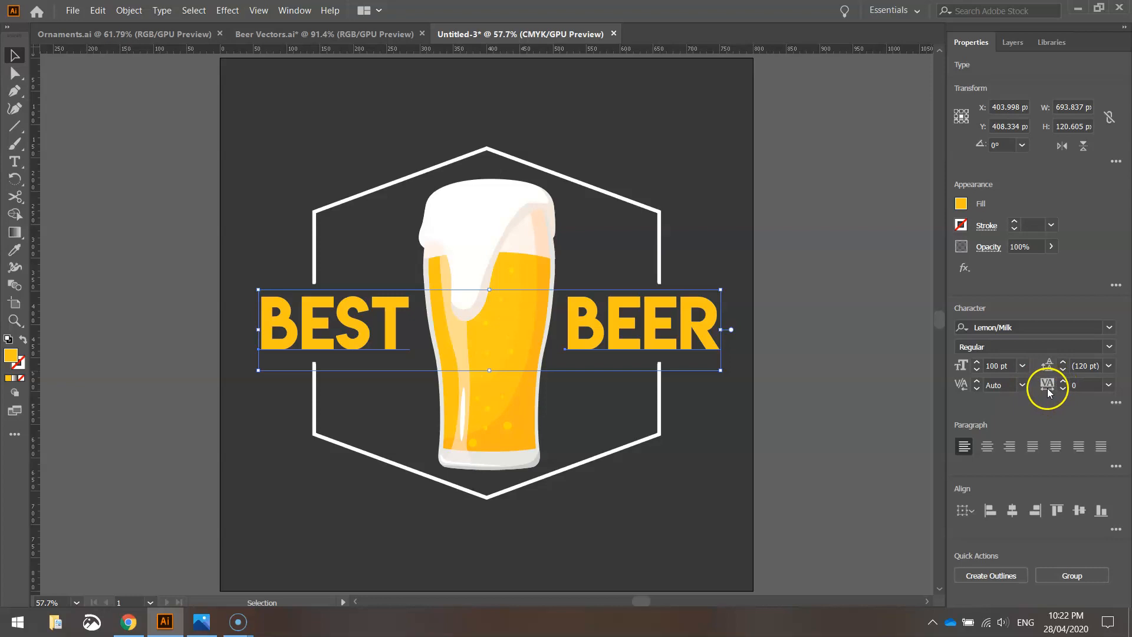
pyautogui.click(1109, 386)
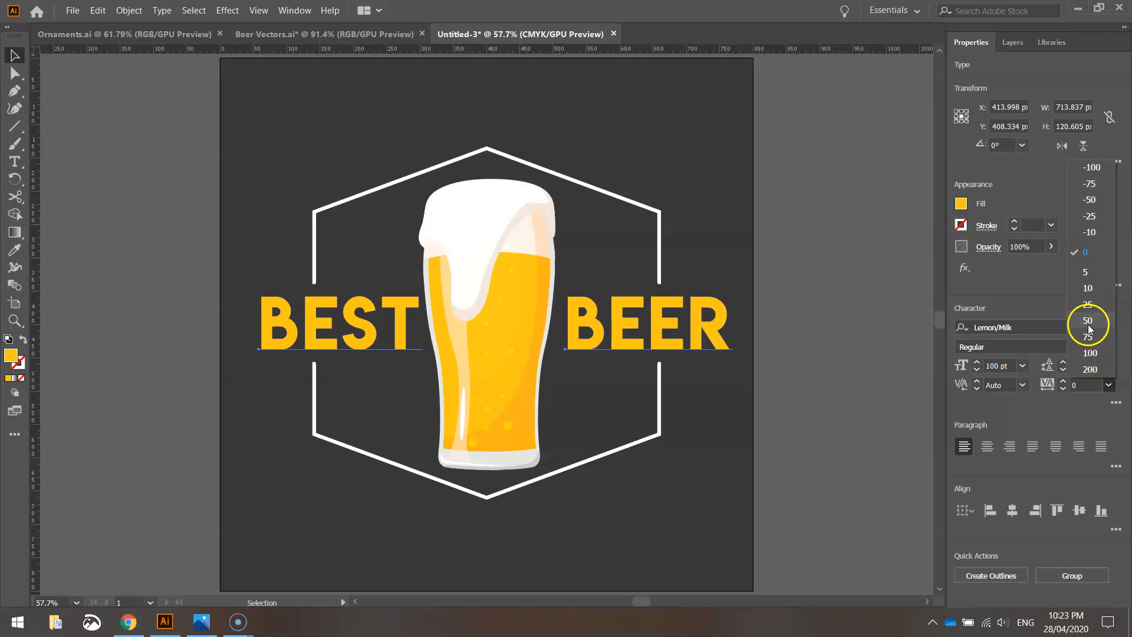
pyautogui.click(1089, 325)
pyautogui.click(805, 303)
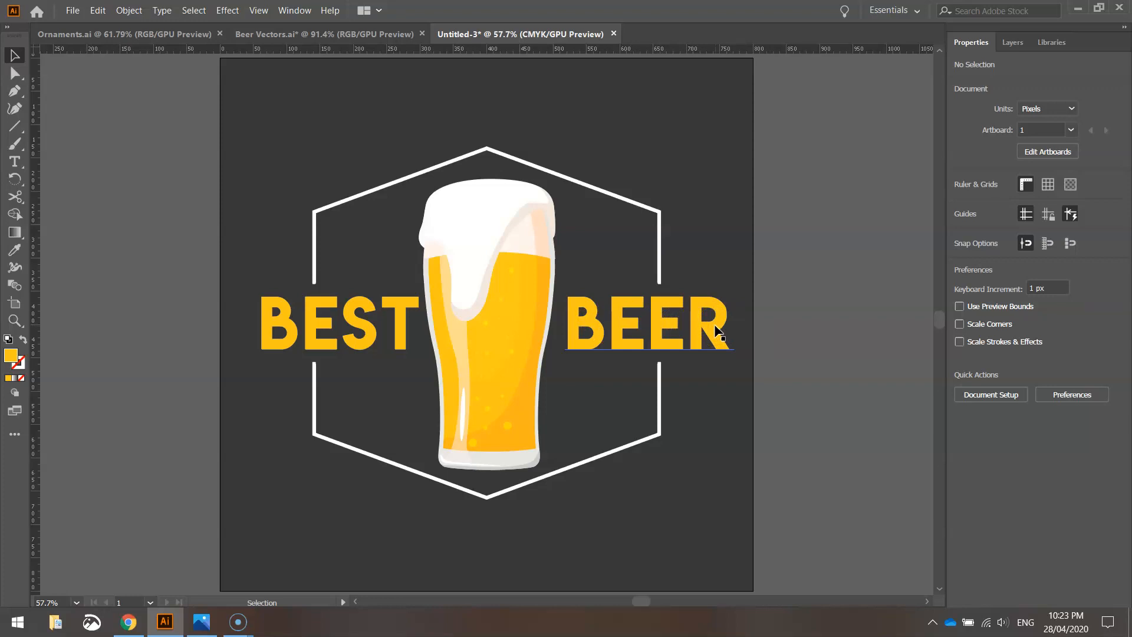
# Step: Convert the BEST text left of the glass to outlines
pyautogui.click(283, 320)
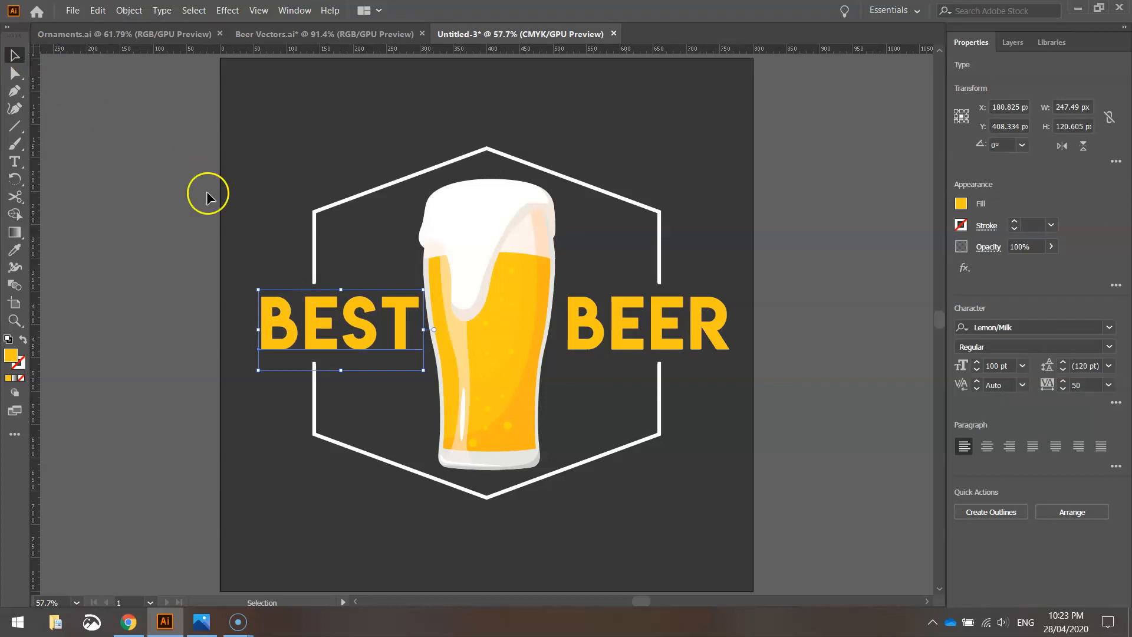
pyautogui.rightClick(281, 316)
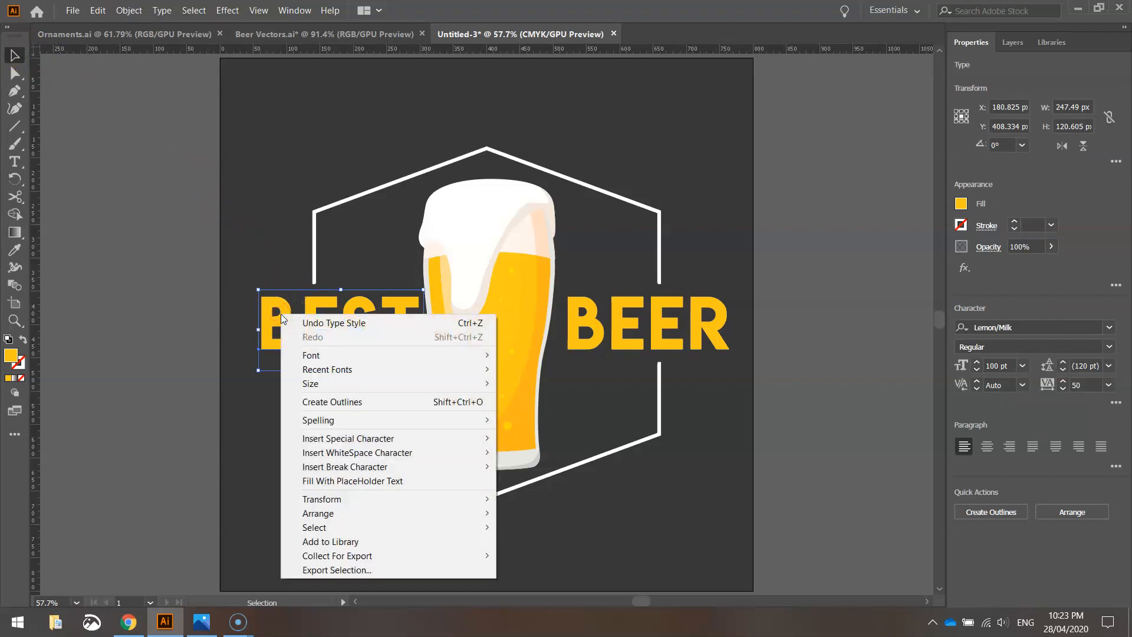
pyautogui.click(338, 403)
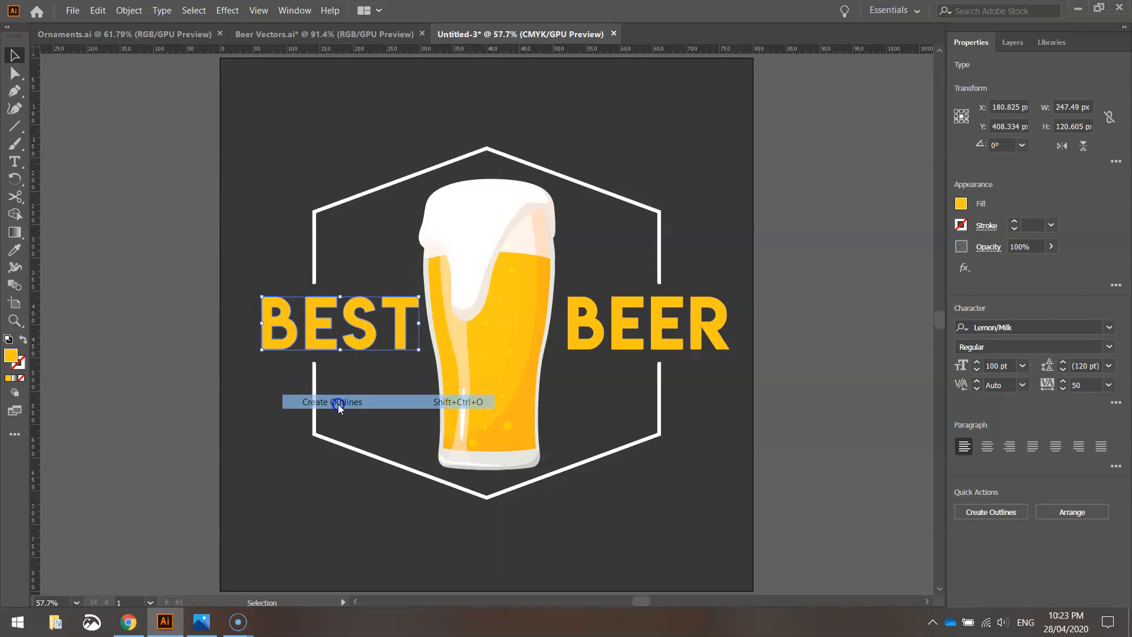
pyautogui.click(294, 411)
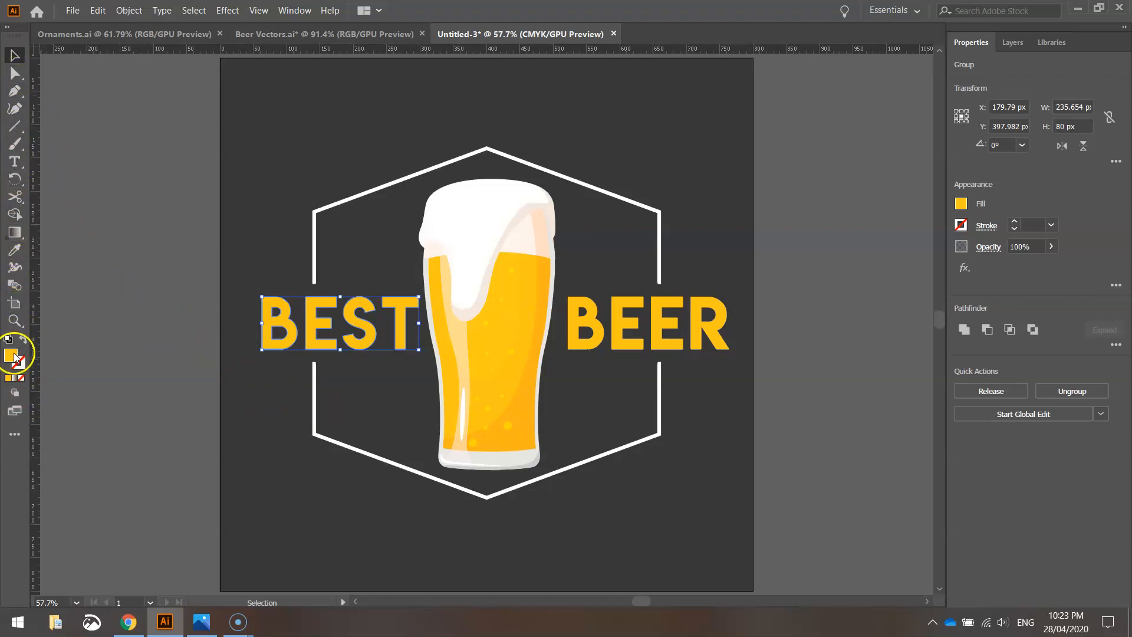
# Step: Apply Free Transform's Perspective Distort to the BEST outlines, tapering them slightly toward the glass to about 78.7 px overall height, then deselect
pyautogui.click(15, 436)
pyautogui.moveTo(206, 483); pyautogui.dragTo(229, 505)
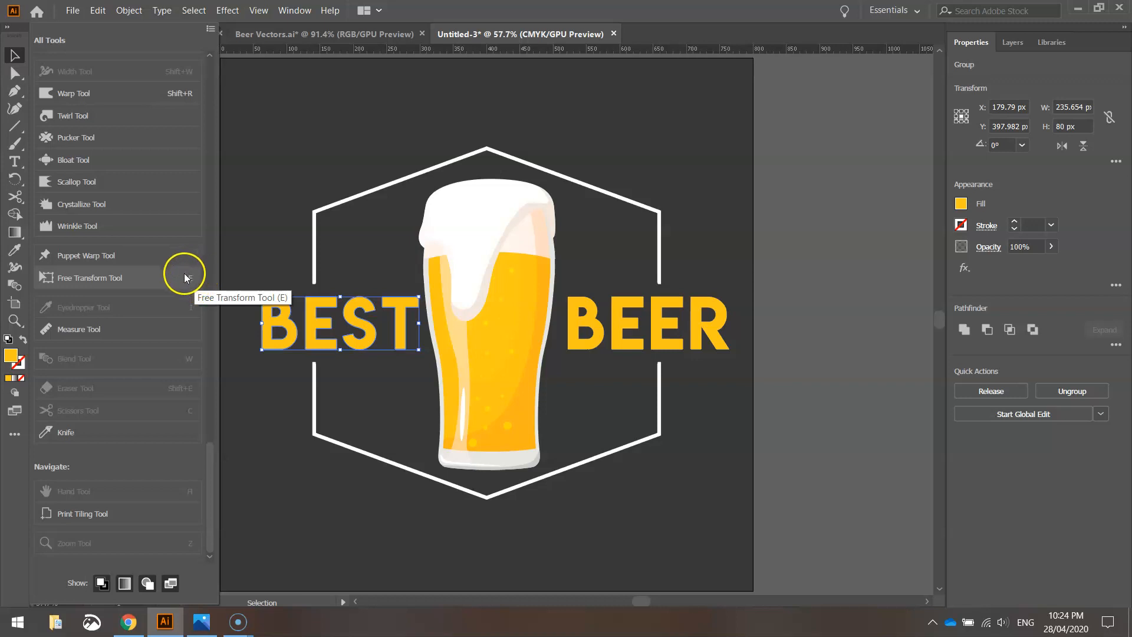
pyautogui.click(485, 68)
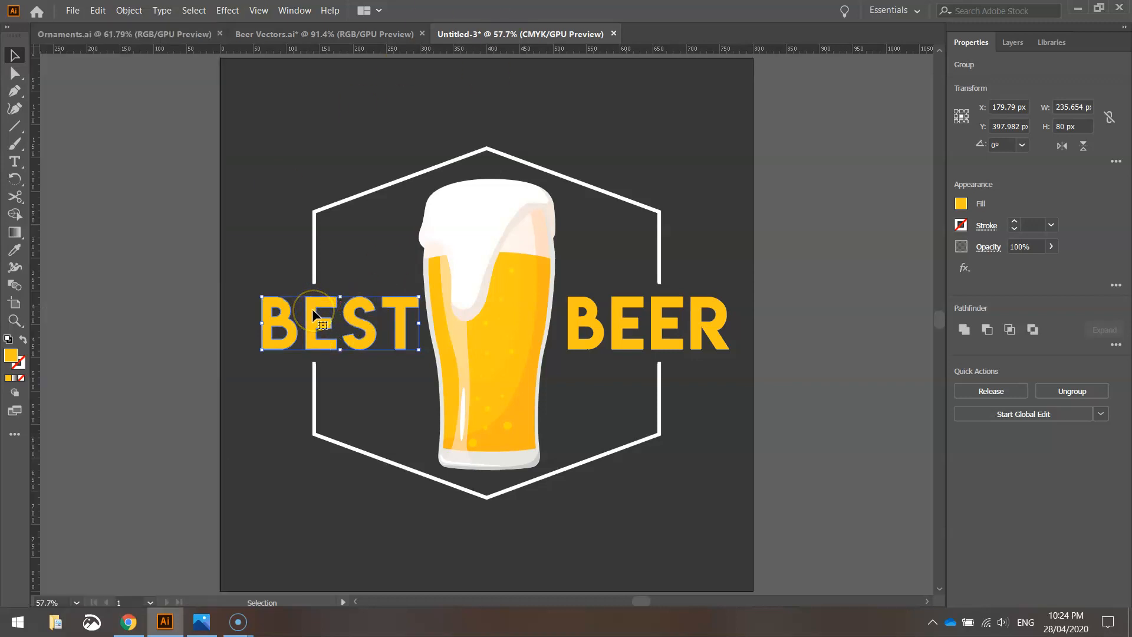
pyautogui.press('e')
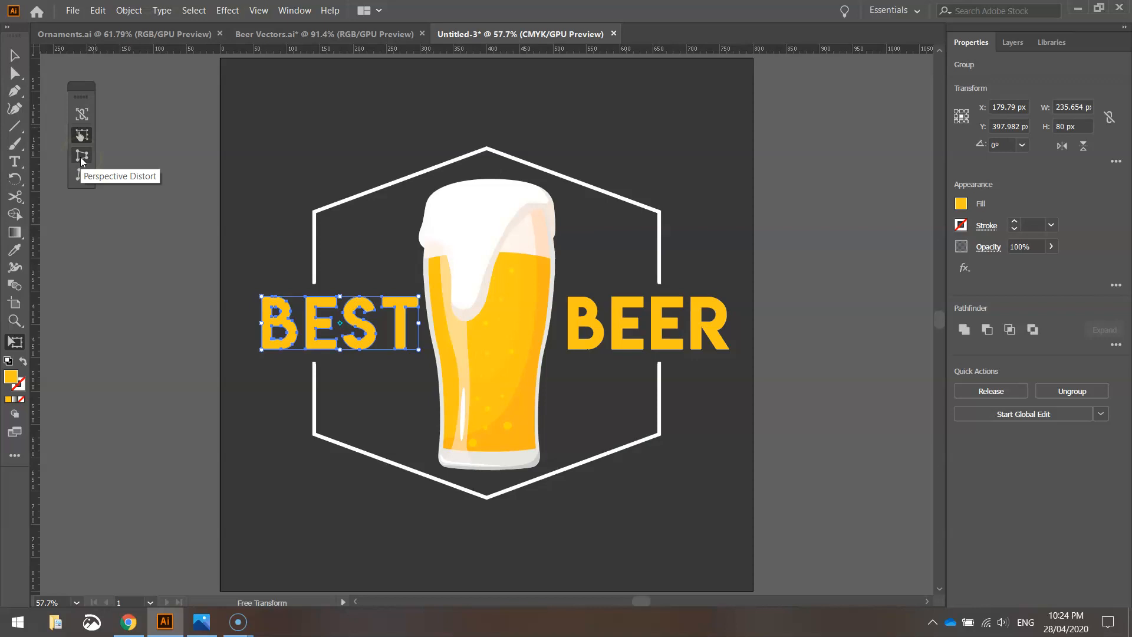
pyautogui.click(80, 156)
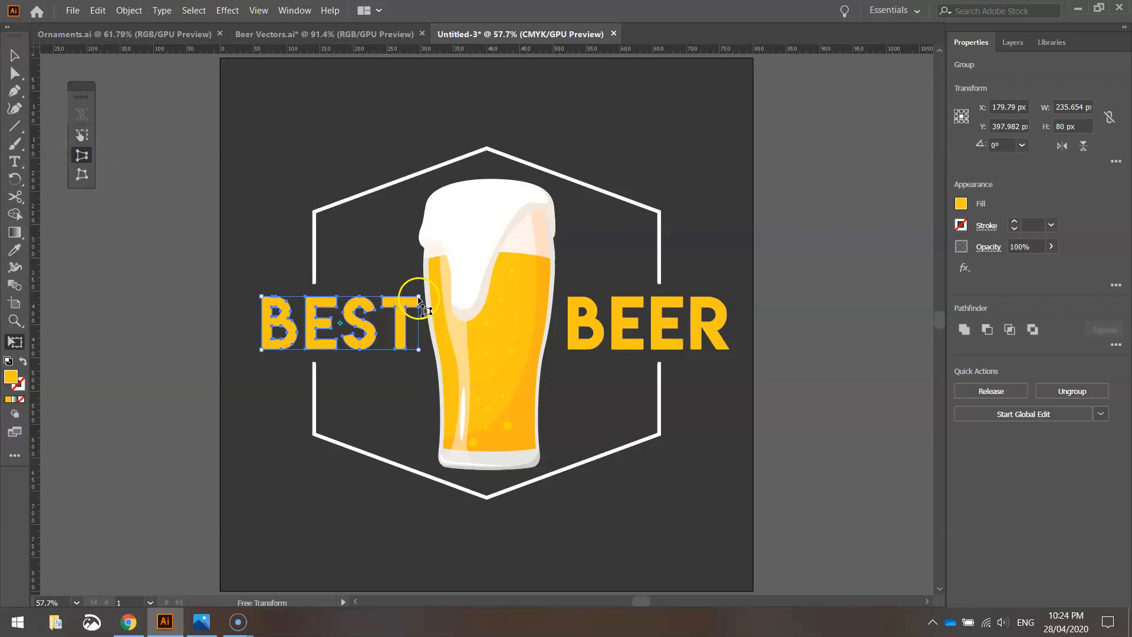
pyautogui.moveTo(419, 298); pyautogui.dragTo(419, 301)
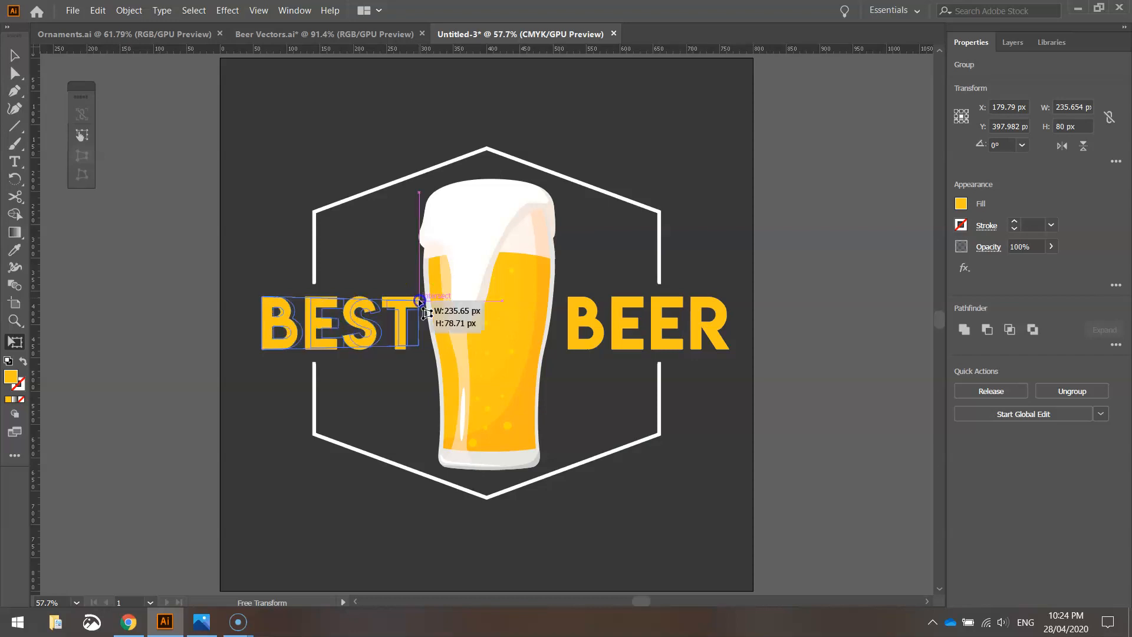
pyautogui.moveTo(420, 302); pyautogui.dragTo(420, 301)
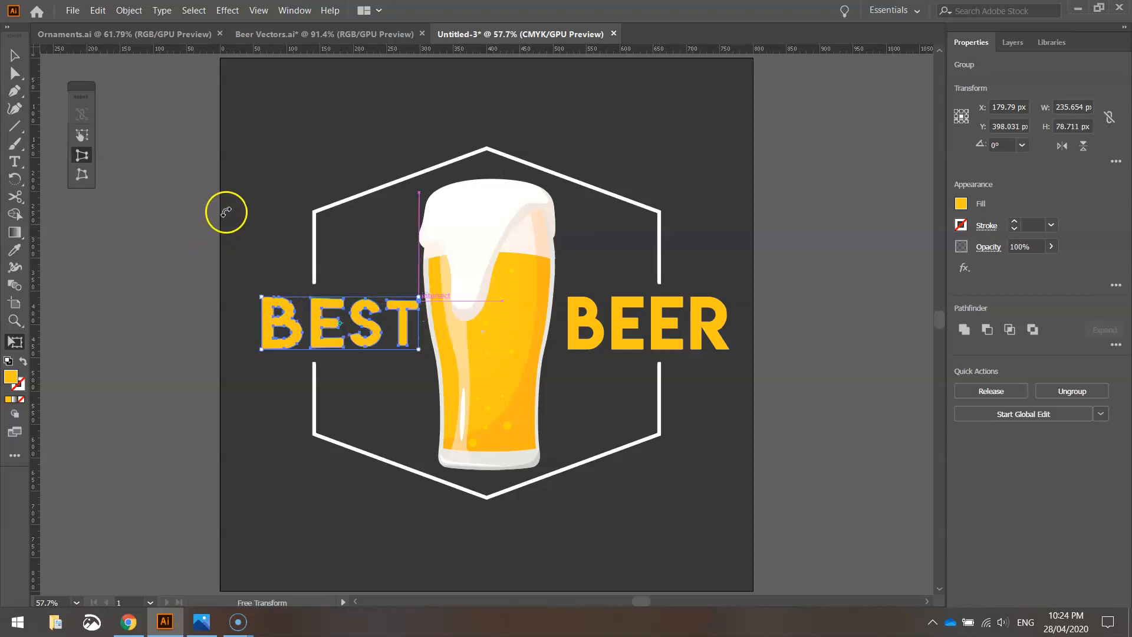
pyautogui.click(15, 55)
pyautogui.click(209, 181)
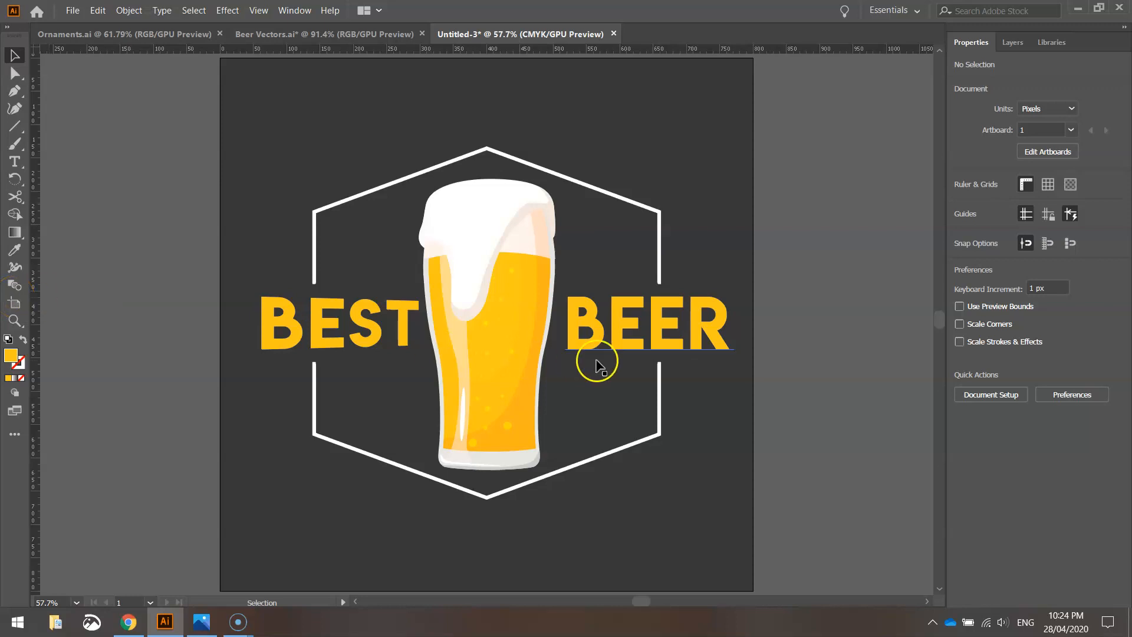
# Step: Convert the BEER text right of the glass to outlines
pyautogui.click(586, 324)
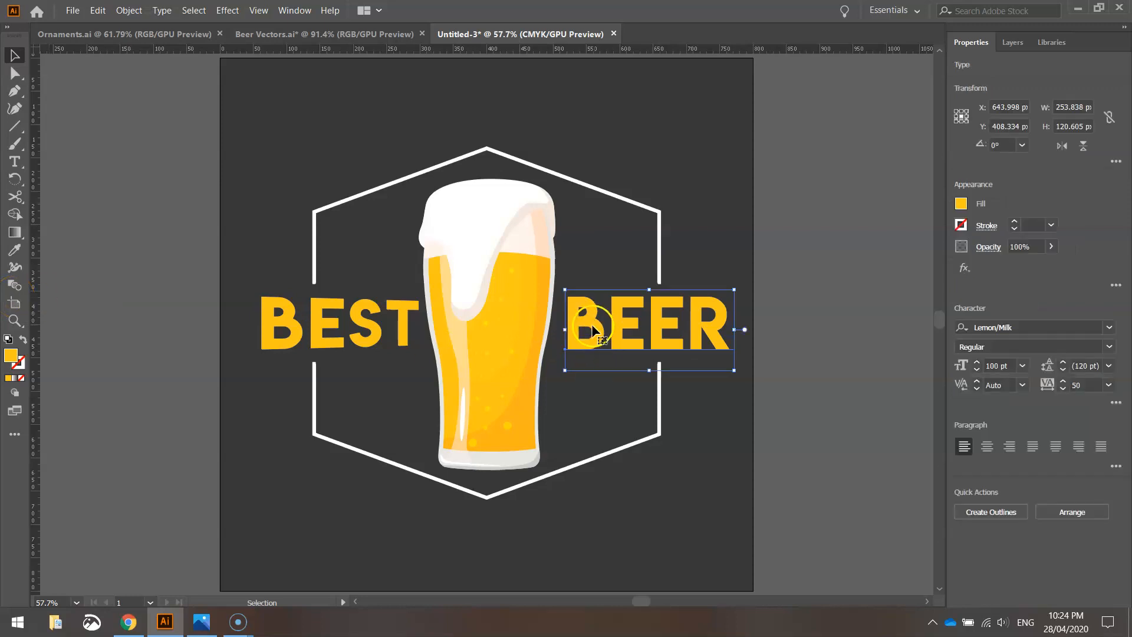
pyautogui.rightClick(593, 314)
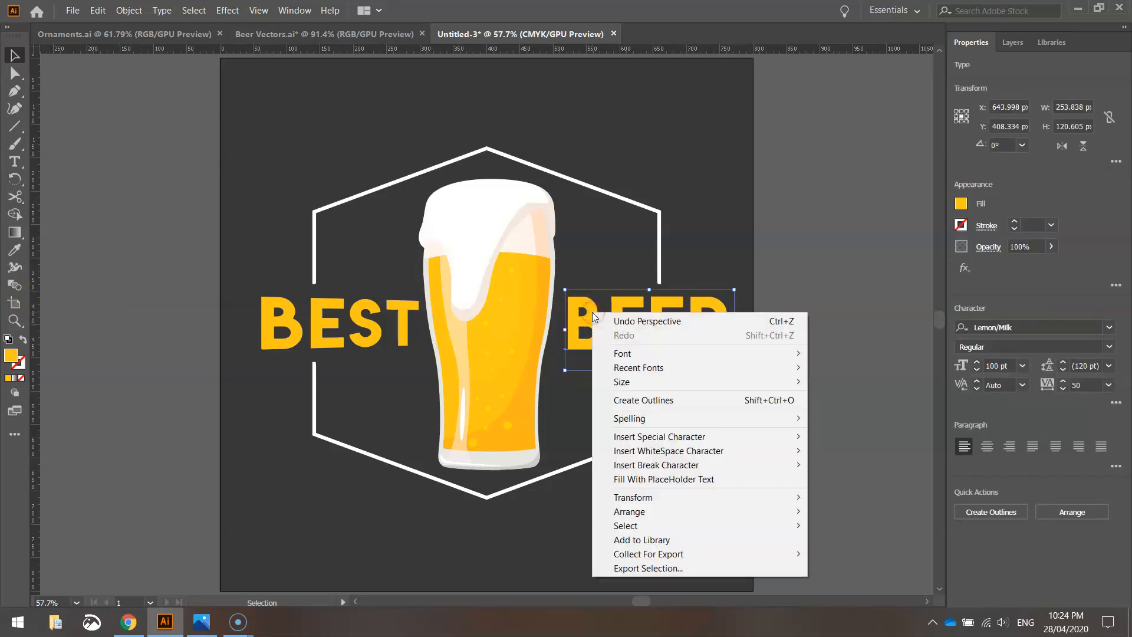
pyautogui.click(639, 401)
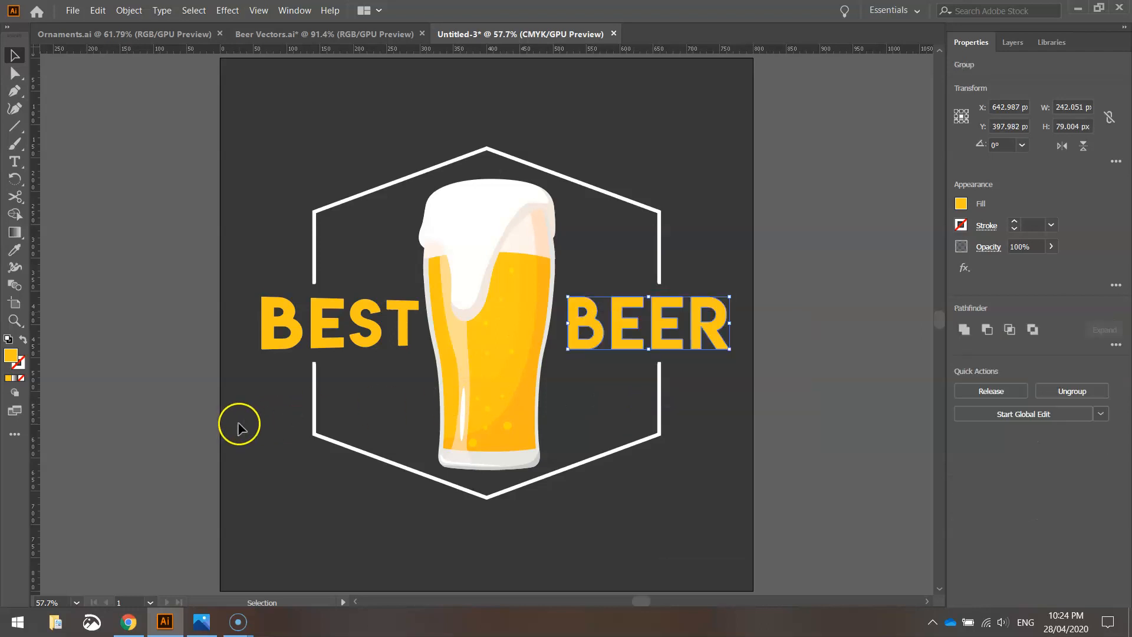
# Step: Apply Perspective Distort to the BEER outlines, tapering them slightly toward the glass to about 77.8 px overall height, then deselect
pyautogui.press('e')
pyautogui.click(83, 155)
pyautogui.moveTo(571, 297); pyautogui.dragTo(570, 299)
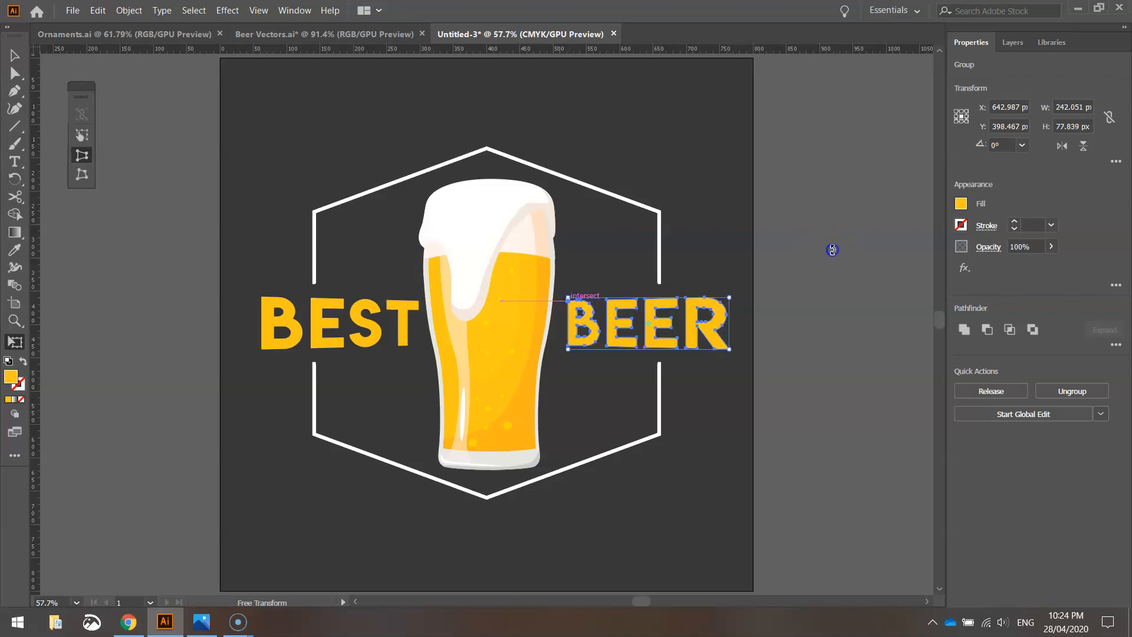
pyautogui.click(14, 55)
pyautogui.click(166, 98)
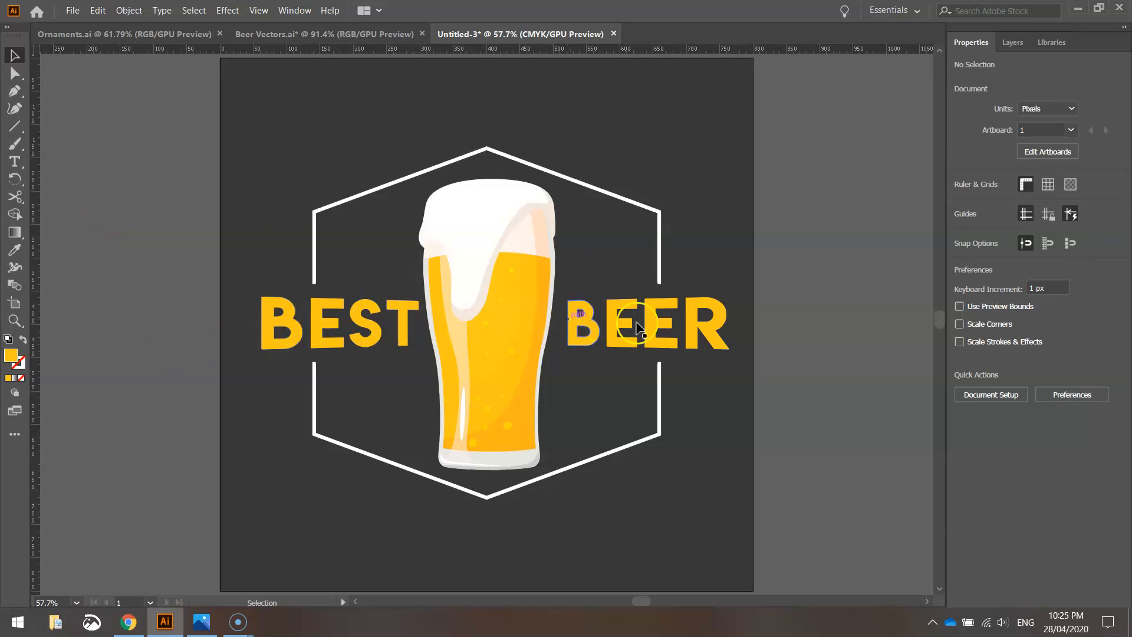
pyautogui.click(410, 327)
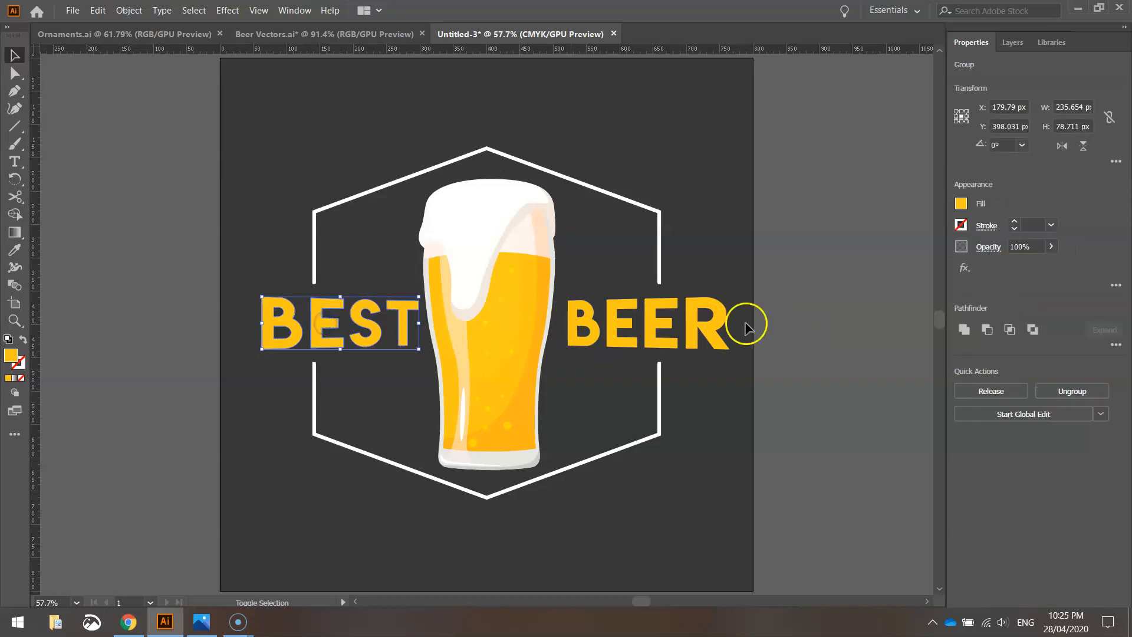
pyautogui.keyDown('shift'); pyautogui.click(665, 326); pyautogui.keyUp('shift')
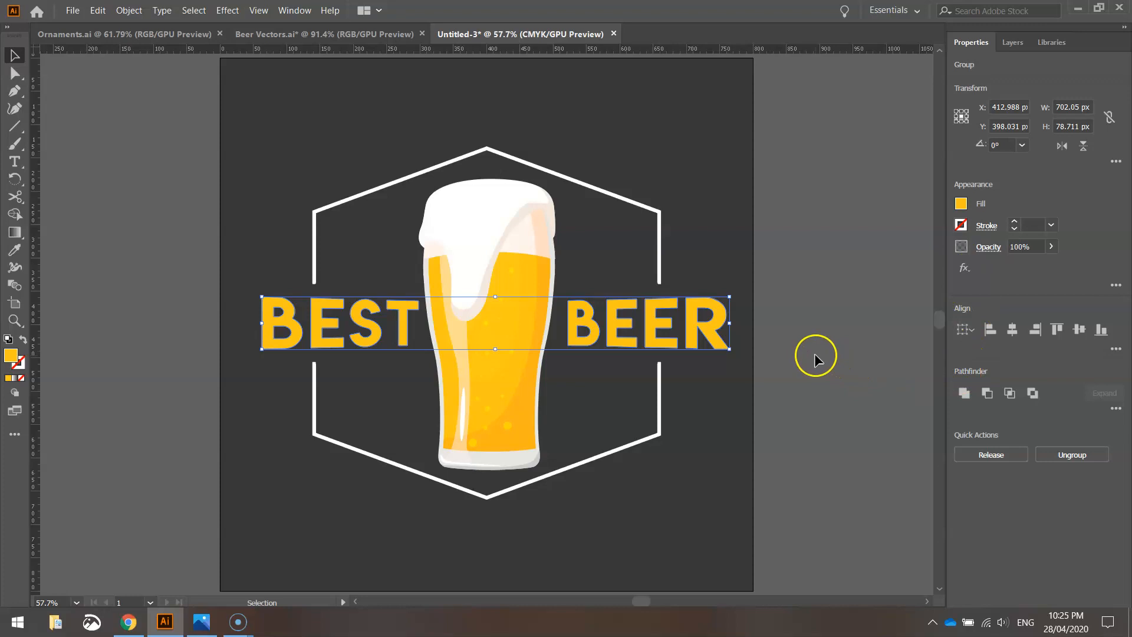
pyautogui.click(829, 314)
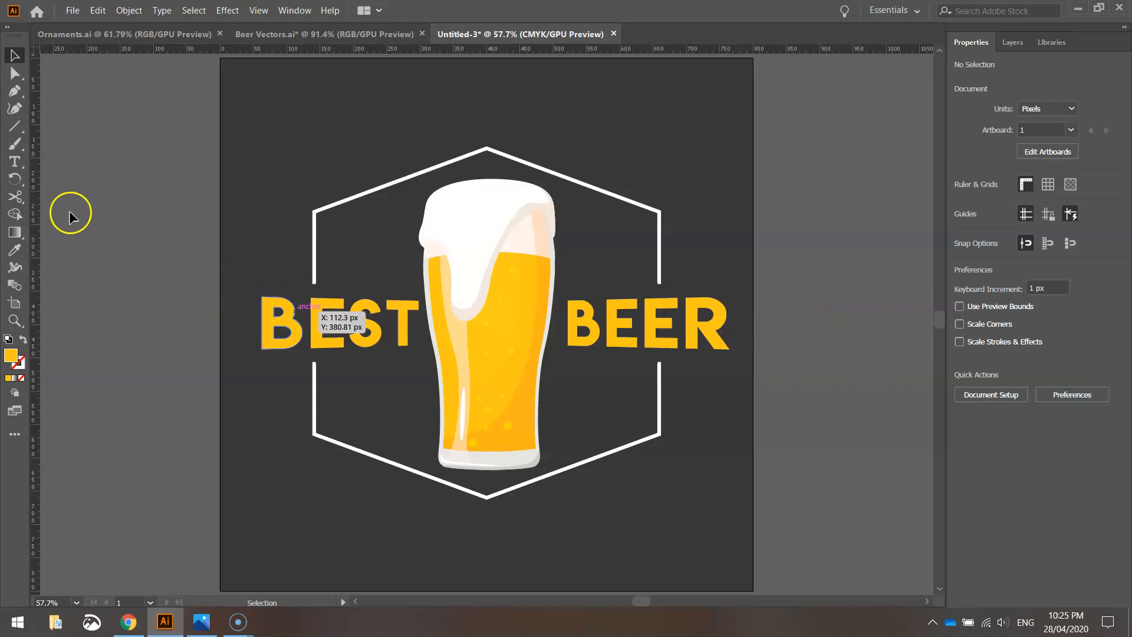
# Step: Activate the Type tool and set its fill colour to white
pyautogui.click(16, 163)
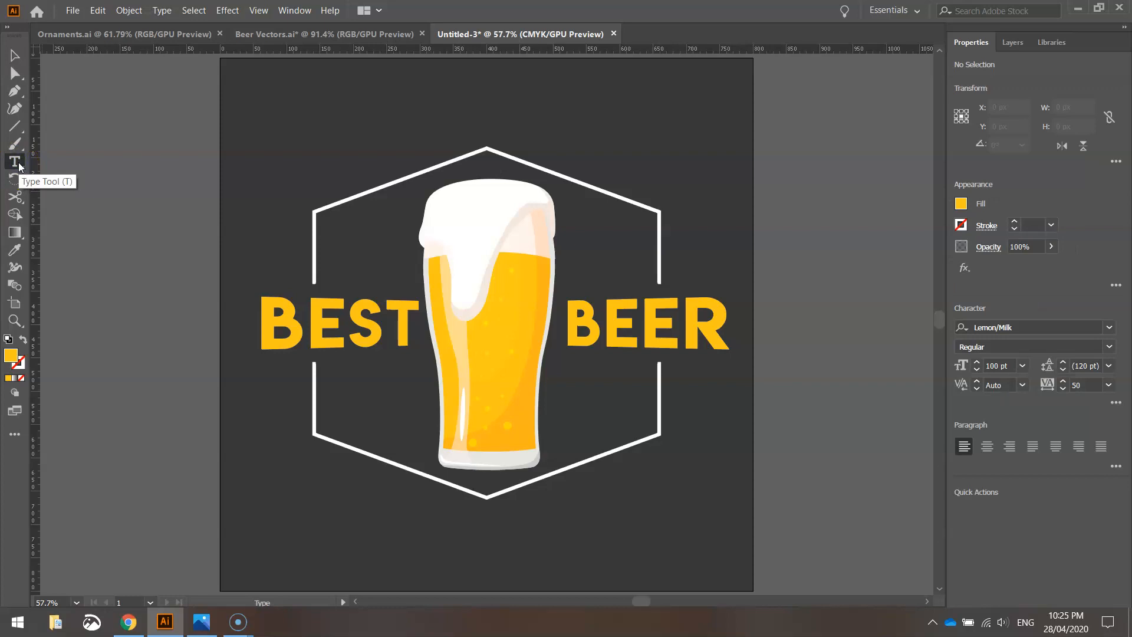
pyautogui.click(961, 204)
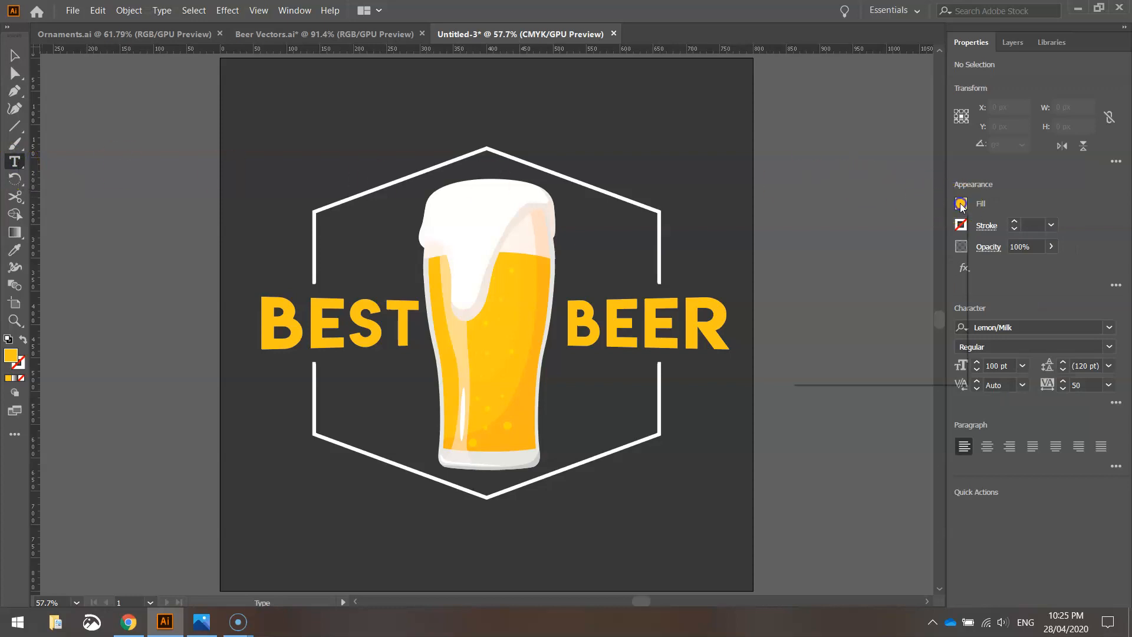
pyautogui.click(821, 256)
pyautogui.click(1010, 201)
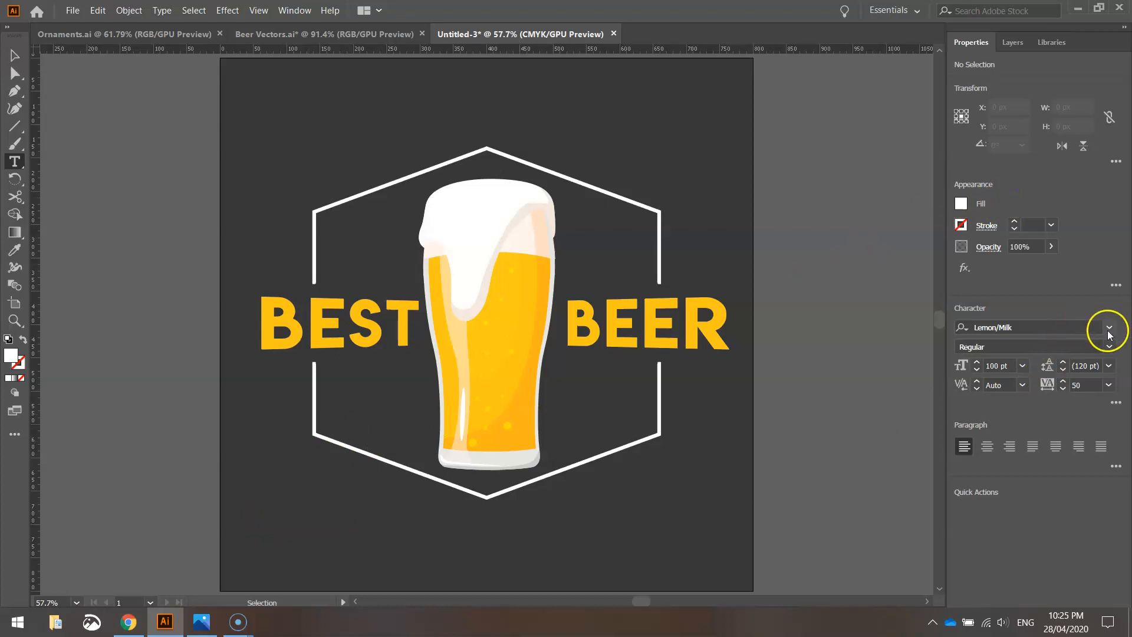
# Step: Set the font for new text to Merriweather Regular at 50 pt
pyautogui.click(1092, 327)
pyautogui.write('MERR')
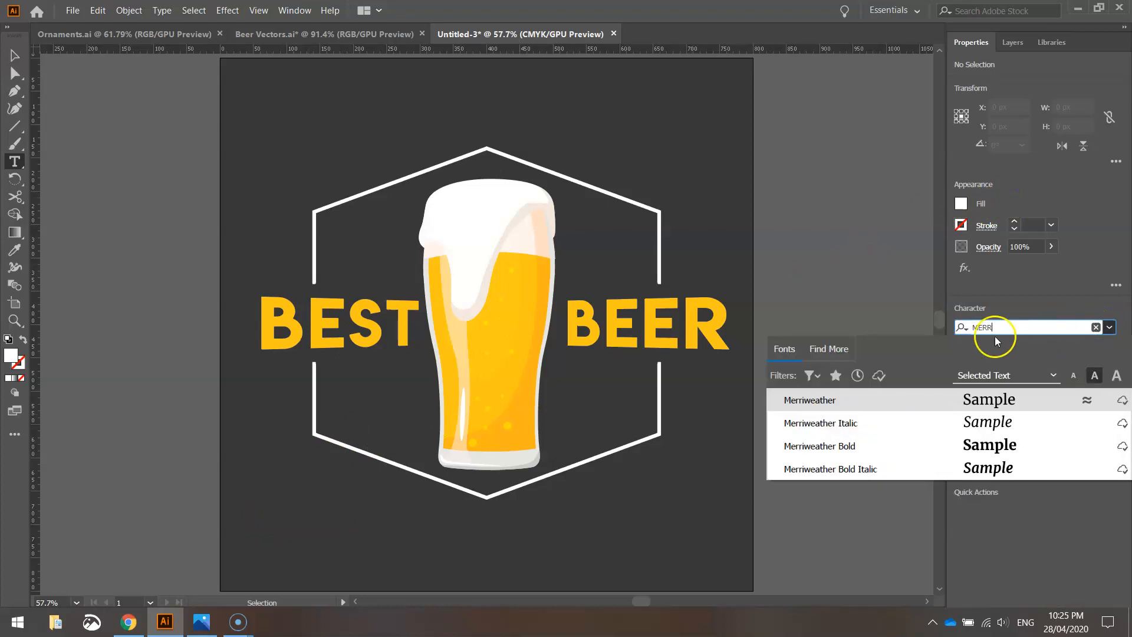
pyautogui.click(839, 403)
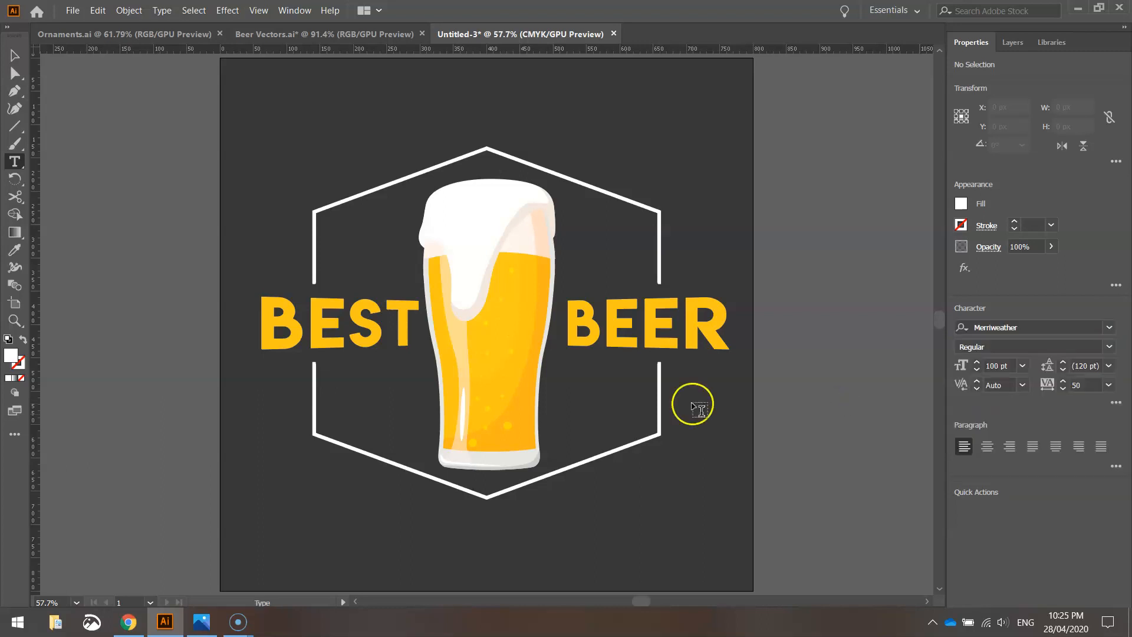
pyautogui.click(1021, 365)
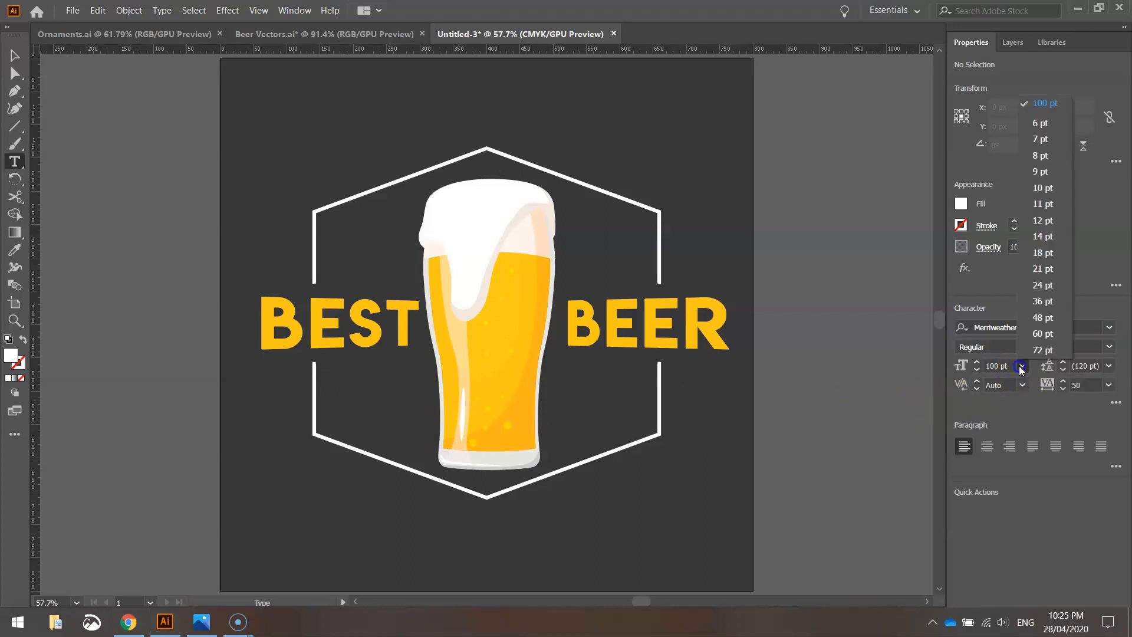
pyautogui.click(1054, 319)
pyautogui.click(1005, 365)
pyautogui.scroll(1, 1005, 365)
pyautogui.scroll(1, 1005, 365)
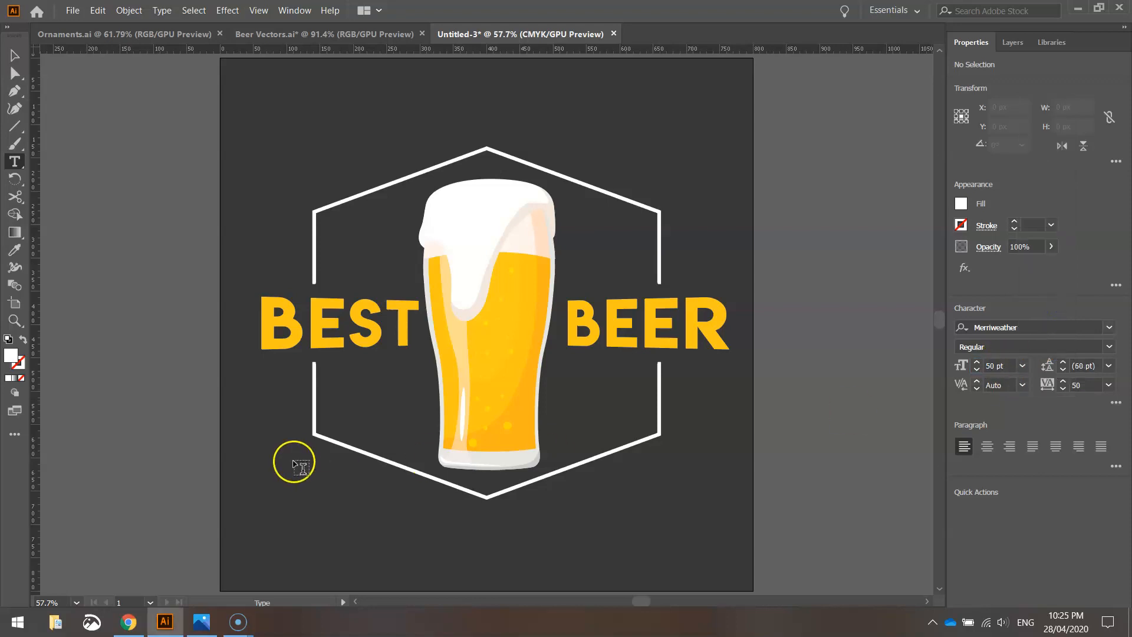
# Step: Add the text HIGHEST just below BEST, replacing the placeholder, and select the whole word
pyautogui.click(340, 379)
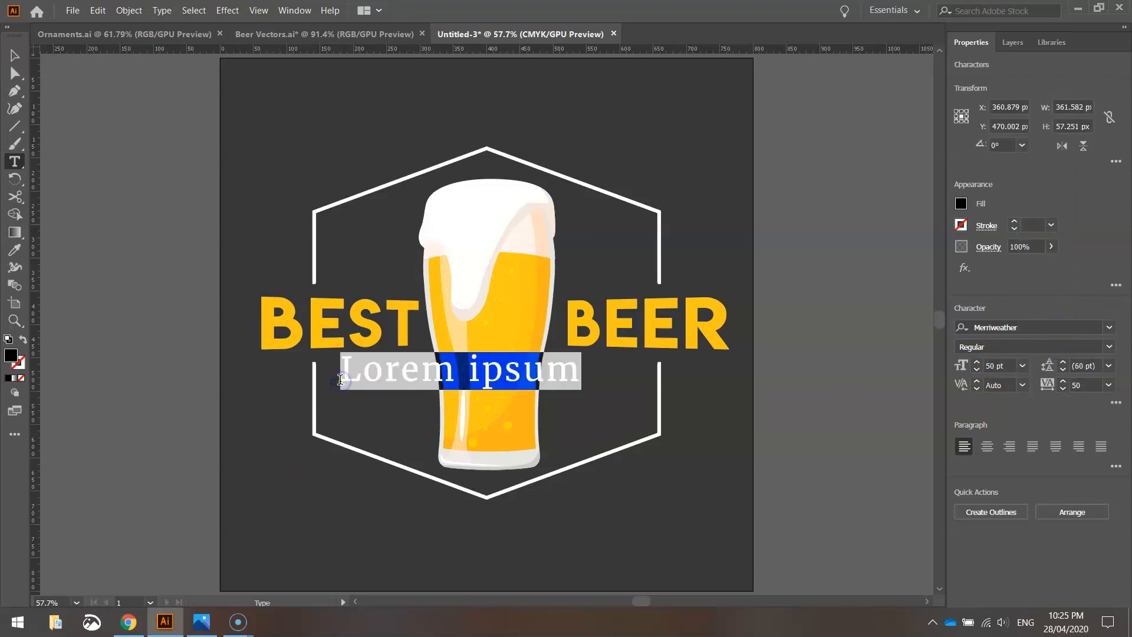
pyautogui.press('BackSpace')
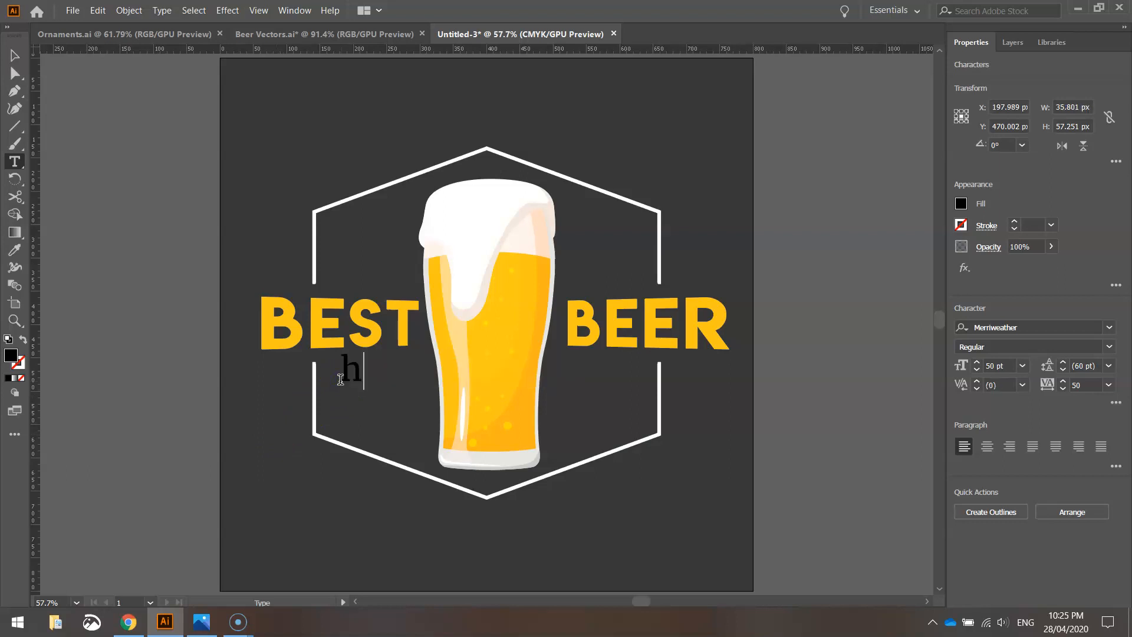
pyautogui.write('HIGHEST')
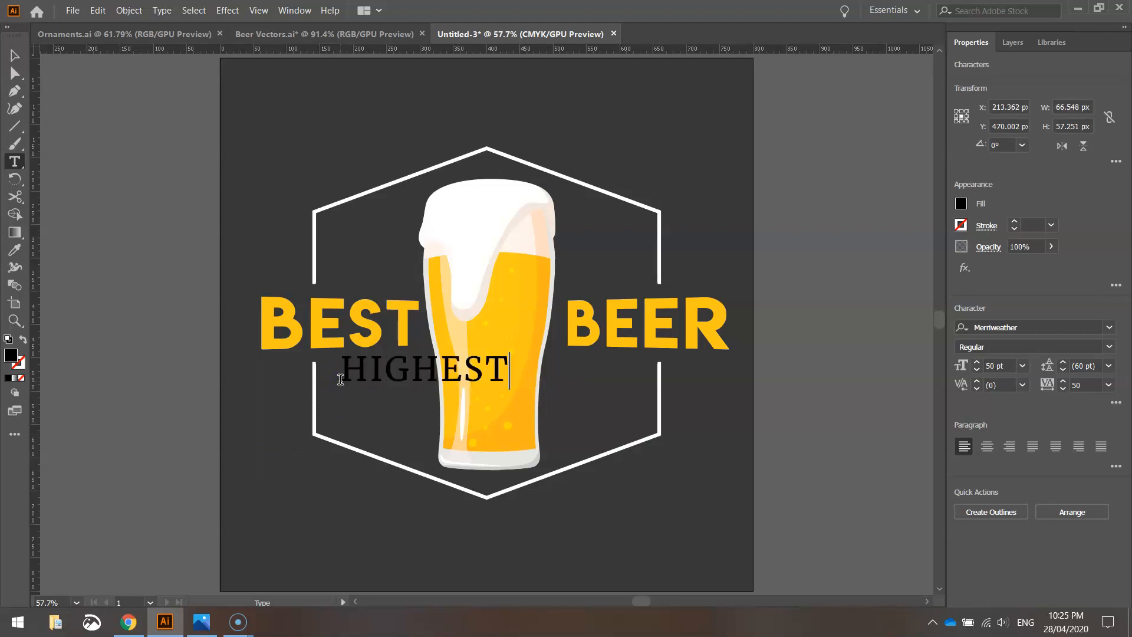
pyautogui.doubleClick(466, 362)
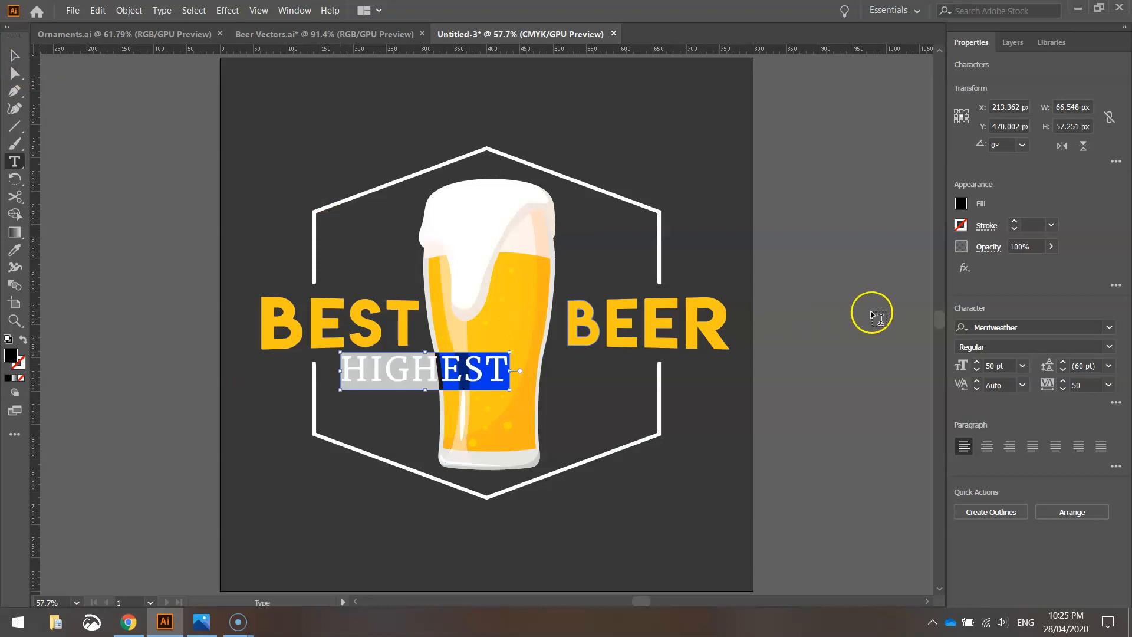
# Step: Give the HIGHEST text a white fill and set its font size to 30 pt
pyautogui.click(961, 204)
pyautogui.click(820, 258)
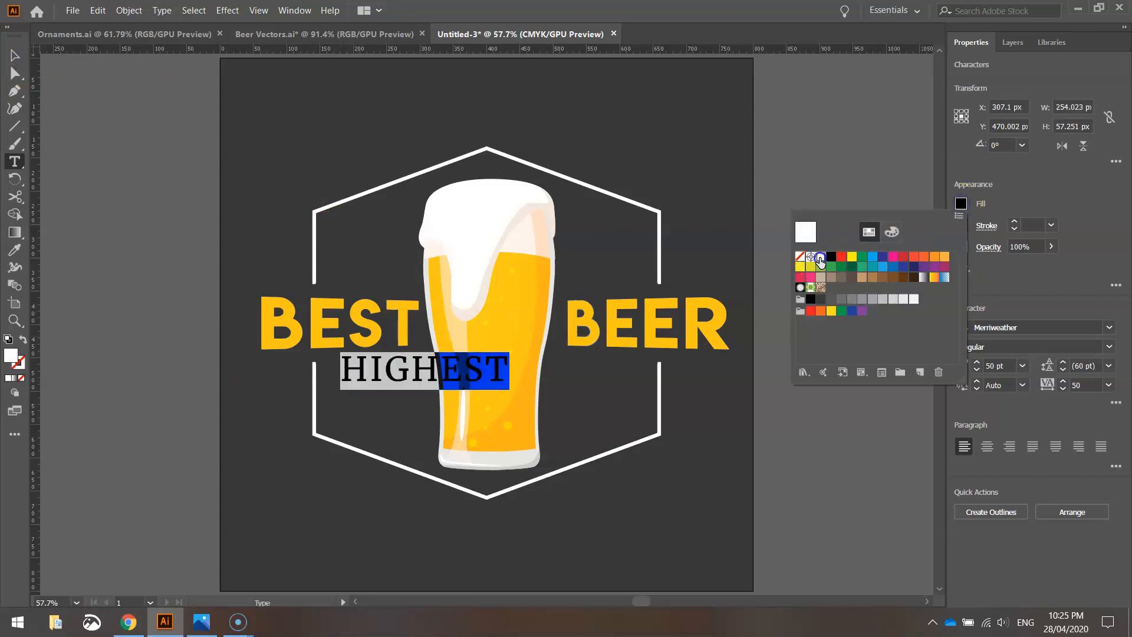
pyautogui.click(397, 388)
pyautogui.click(399, 374)
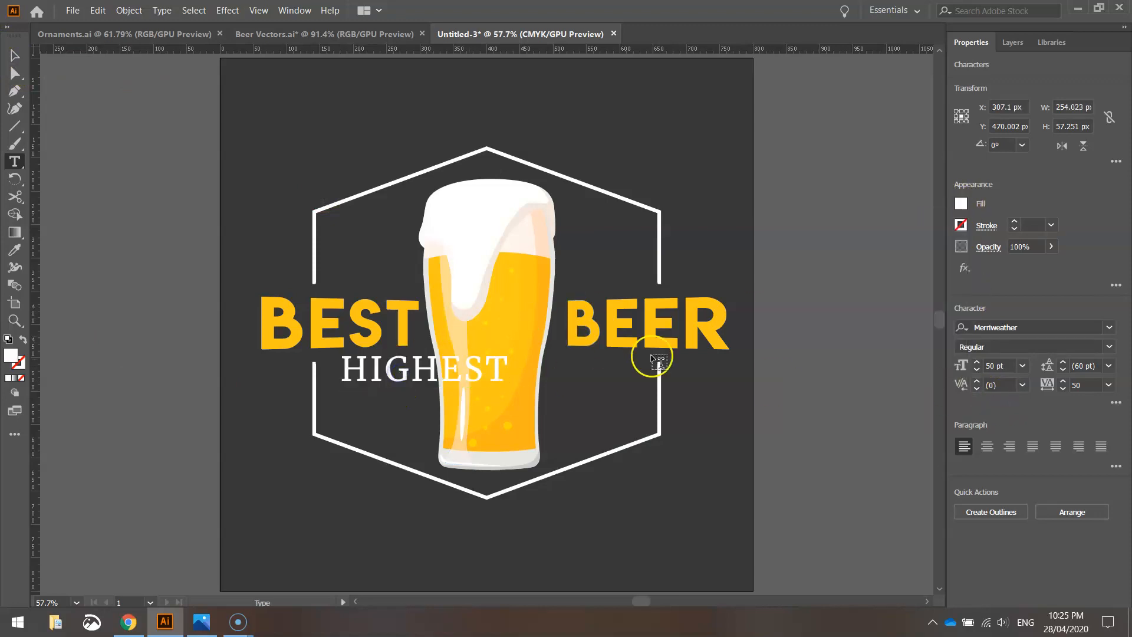
pyautogui.hotkey('ctrl', 'a')
pyautogui.click(1001, 366)
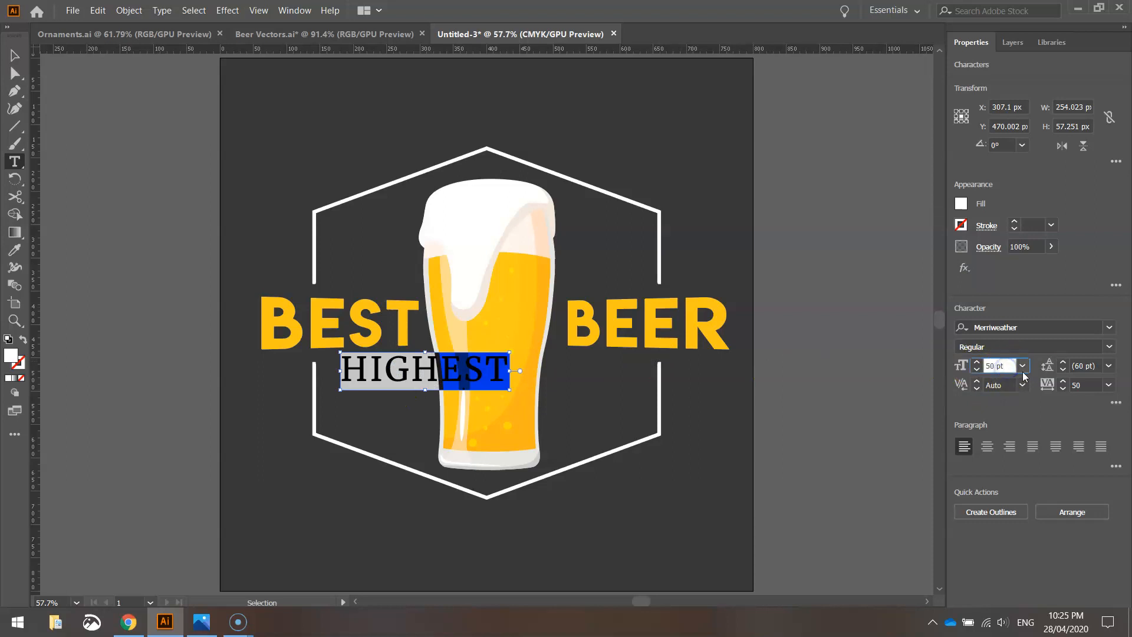
pyautogui.write('30')
pyautogui.press('Return')
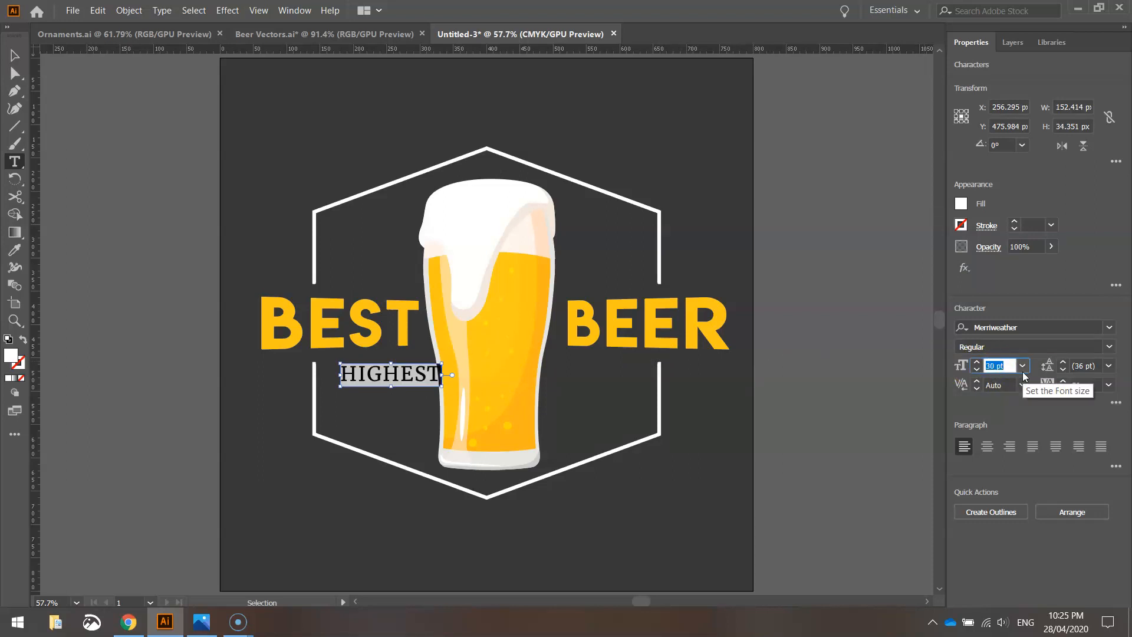
pyautogui.click(859, 311)
# Step: Move the HIGHEST text away from the glass so it sits inside the hexagon beneath BEST, then deselect it
pyautogui.click(15, 54)
pyautogui.click(407, 371)
pyautogui.moveTo(407, 371); pyautogui.dragTo(389, 384)
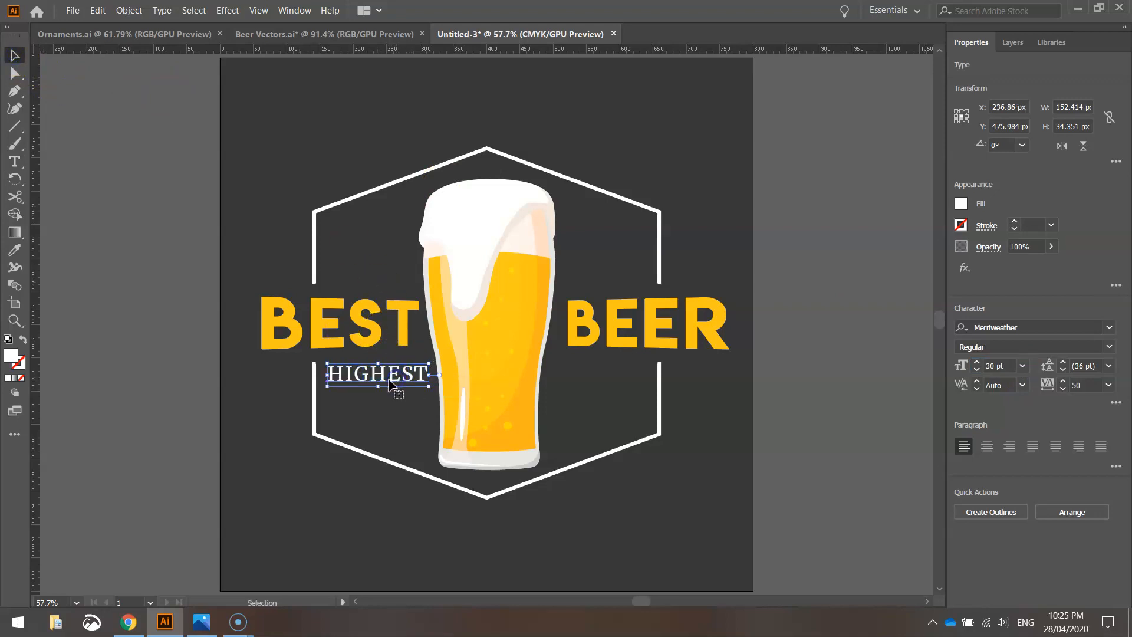
pyautogui.click(189, 328)
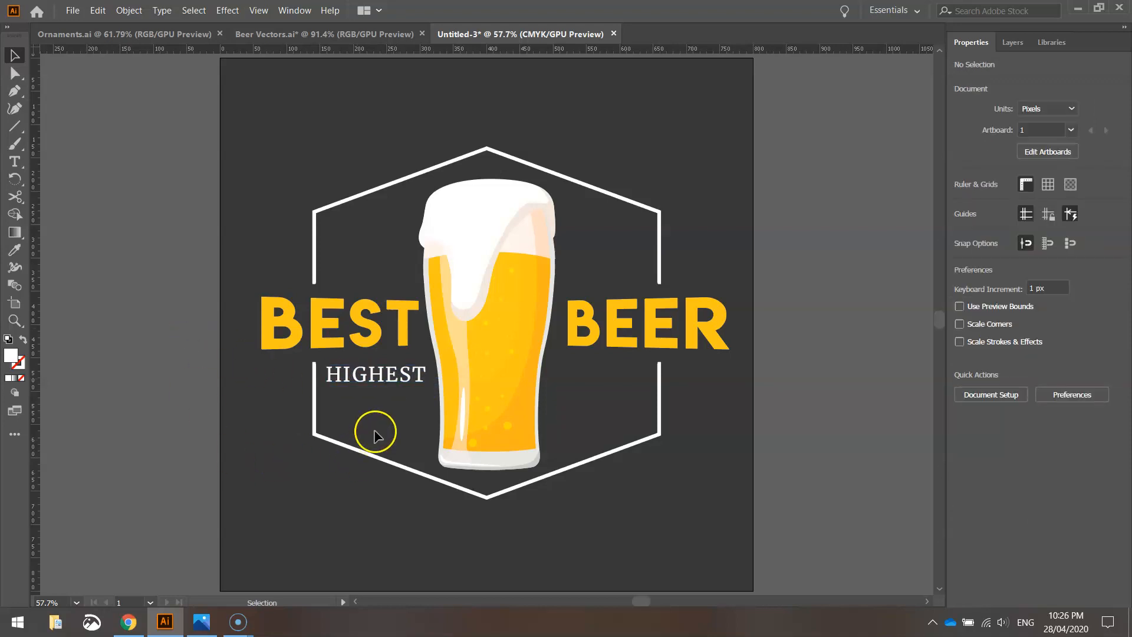
# Step: Paste a copy of HIGHEST in place and move it about 330 px right, beneath BEER on the glass's other side
pyautogui.click(388, 374)
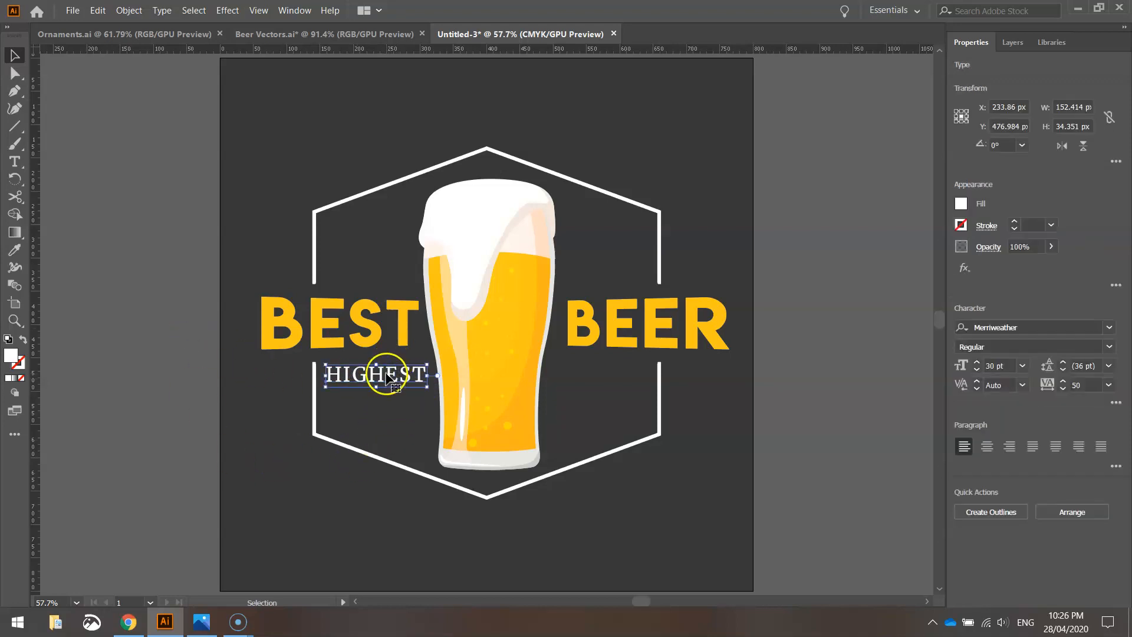
pyautogui.click(98, 10)
pyautogui.click(98, 10)
pyautogui.click(98, 10)
pyautogui.click(138, 125)
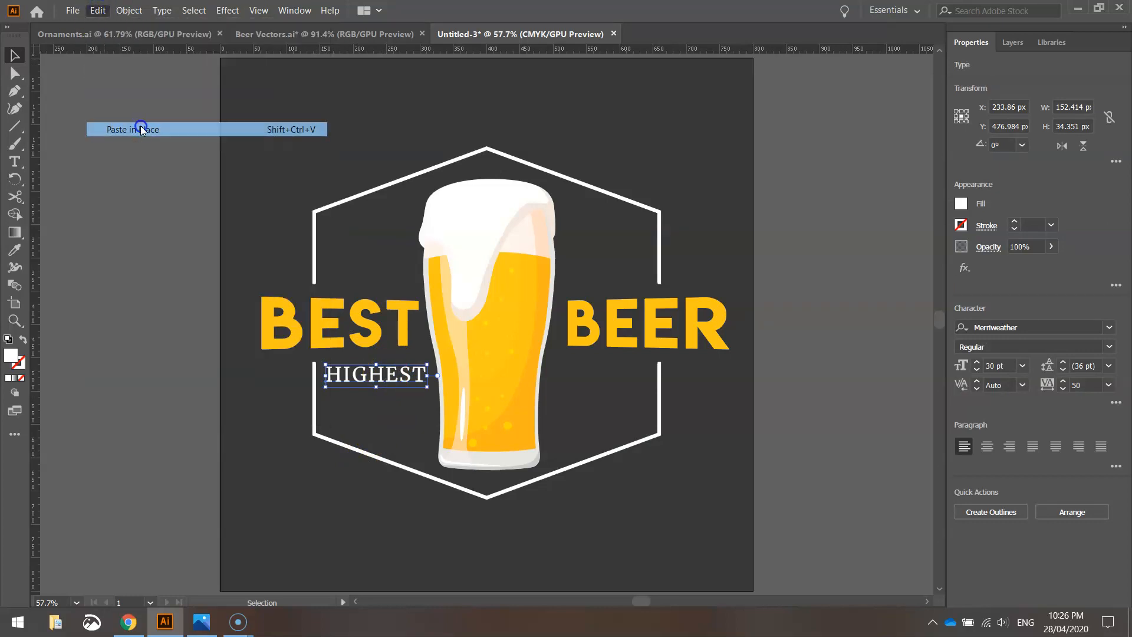
pyautogui.hotkey('shift', 'Right')
pyautogui.hotkey('shift', 'Right')
pyautogui.hotkey('shift', 'Right')
pyautogui.hotkey('shift', 'Right')
pyautogui.hotkey('shift', 'Right')
pyautogui.hotkey('shift', 'Right')
pyautogui.hotkey('shift', 'Right')
pyautogui.hotkey('shift', 'Right')
pyautogui.hotkey('shift', 'Right')
pyautogui.hotkey('shift', 'Right')
pyautogui.hotkey('shift', 'Right')
pyautogui.hotkey('shift', 'Right')
pyautogui.hotkey('shift', 'Right')
pyautogui.hotkey('shift', 'Right')
pyautogui.hotkey('shift', 'Right')
pyautogui.hotkey('shift', 'Right')
pyautogui.hotkey('shift', 'Right')
pyautogui.hotkey('shift', 'Right')
pyautogui.hotkey('shift', 'Right')
pyautogui.hotkey('shift', 'Right')
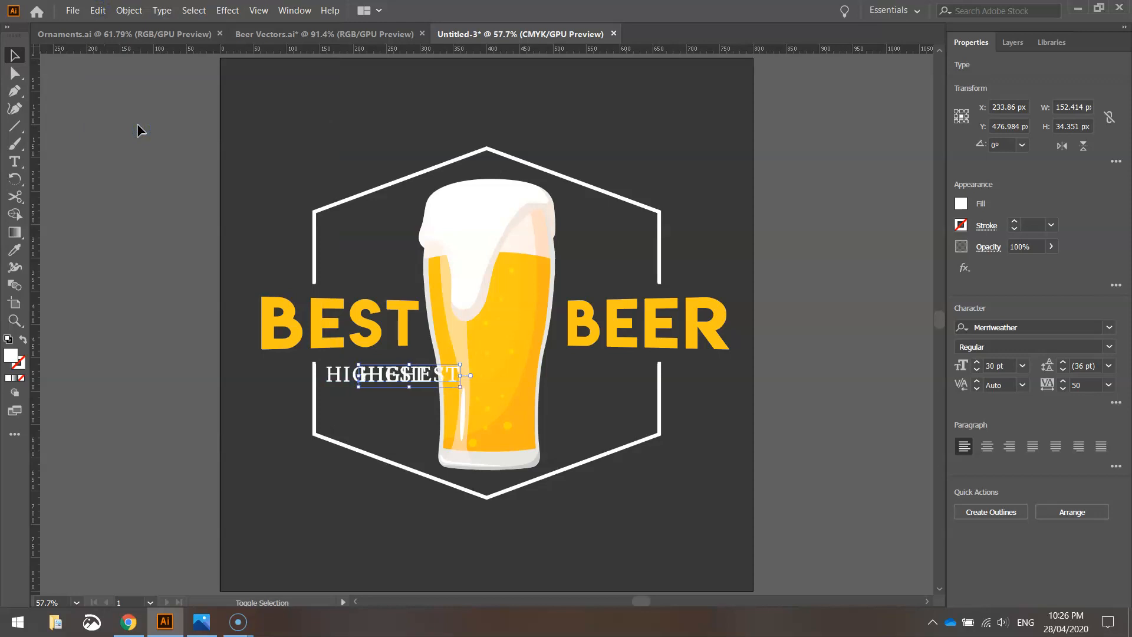
pyautogui.hotkey('shift', 'Right')
pyautogui.hotkey('shift', 'Right')
pyautogui.hotkey('shift', 'Right')
pyautogui.hotkey('shift', 'Right')
pyautogui.hotkey('shift', 'Right')
pyautogui.hotkey('shift', 'Right')
pyautogui.hotkey('shift', 'Right')
pyautogui.hotkey('shift', 'Right')
pyautogui.hotkey('shift', 'Right')
pyautogui.hotkey('shift', 'Right')
pyautogui.hotkey('shift', 'Right')
pyautogui.hotkey('shift', 'Right')
pyautogui.hotkey('shift', 'Right')
pyautogui.hotkey('shift', 'Right')
pyautogui.hotkey('shift', 'Right')
pyautogui.hotkey('shift', 'Right')
pyautogui.hotkey('shift', 'Right')
pyautogui.hotkey('shift', 'Right')
pyautogui.hotkey('shift', 'Right')
pyautogui.hotkey('shift', 'Right')
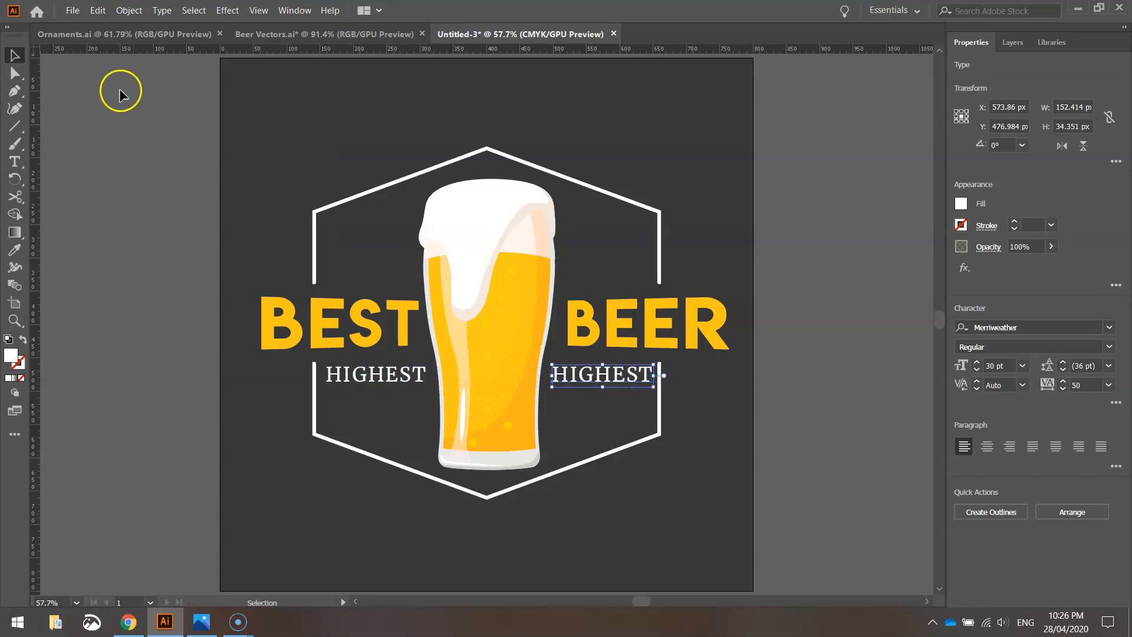
pyautogui.hotkey('shift', 'Left')
# Step: Change the wording of the copied tagline text beneath BEER to QUALITY
pyautogui.doubleClick(570, 376)
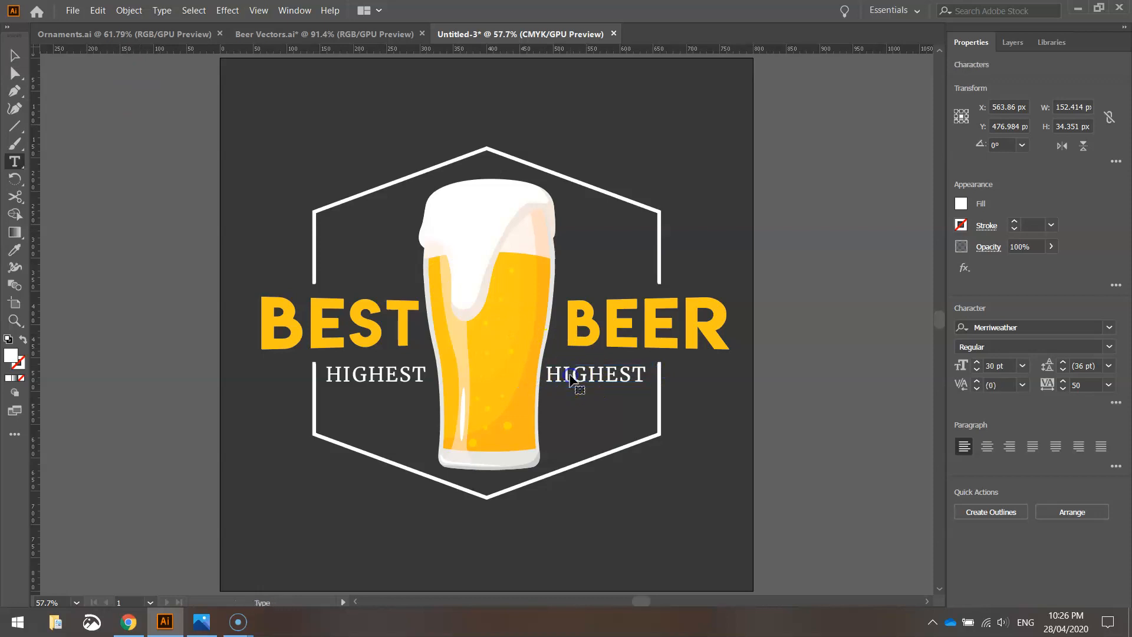
pyautogui.doubleClick(569, 376)
pyautogui.write('qu')
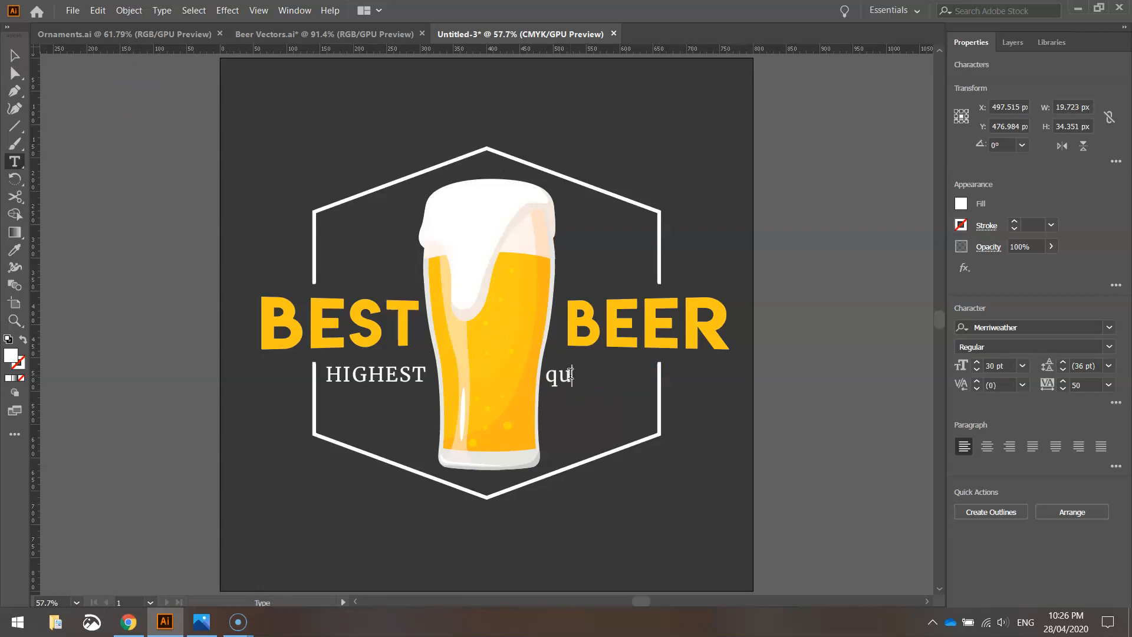
pyautogui.write('al')
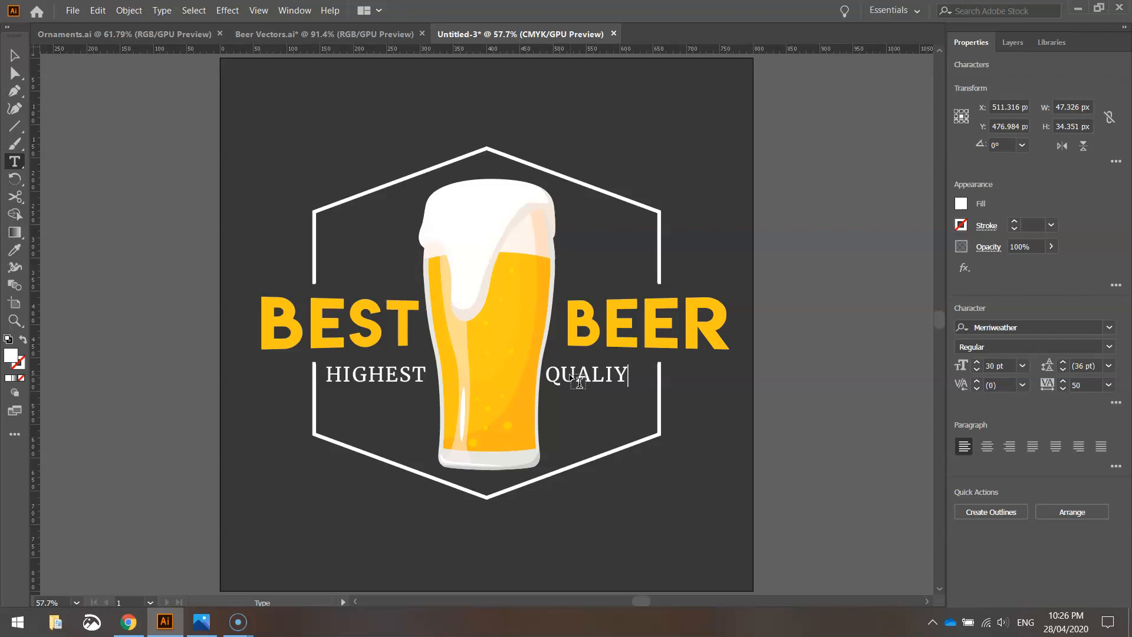
pyautogui.click(15, 55)
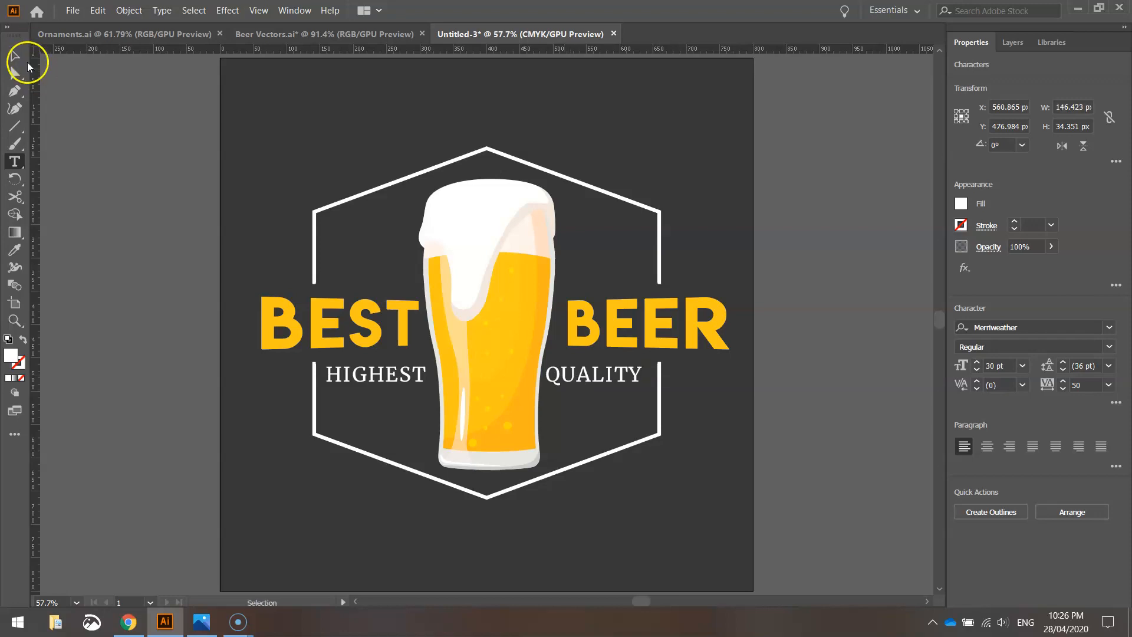
# Step: Nudge QUALITY 8 px to the right and HIGHEST slightly right to balance their spacing around the glass
pyautogui.press('Right')
pyautogui.press('Right')
pyautogui.press('Right')
pyautogui.press('Right')
pyautogui.press('Right')
pyautogui.press('Right')
pyautogui.press('Right')
pyautogui.press('Right')
pyautogui.click(757, 394)
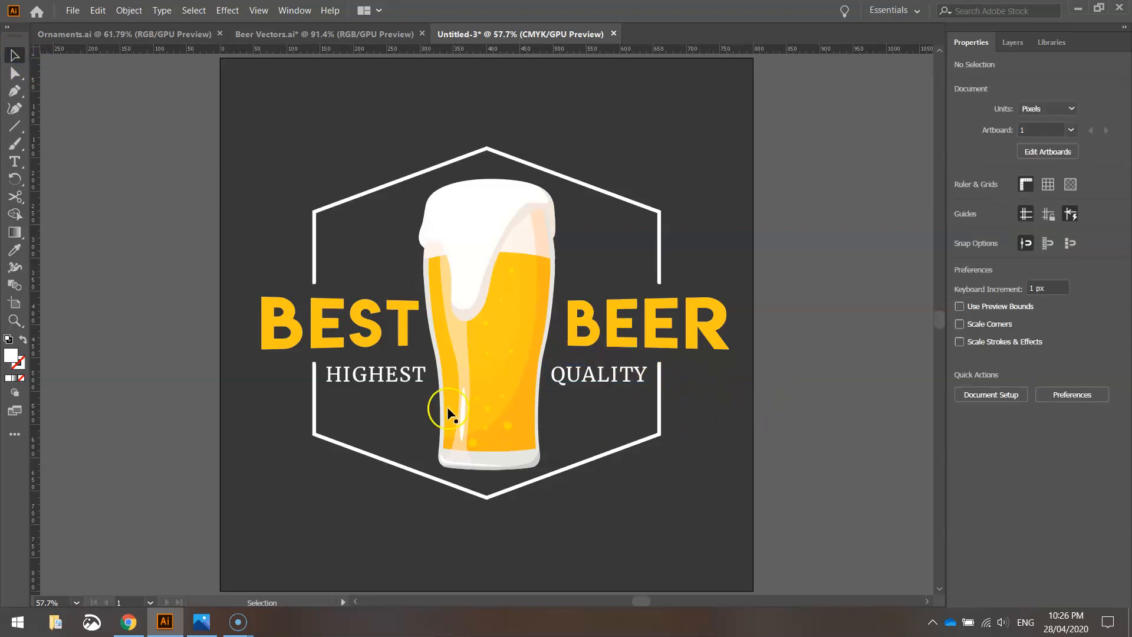
pyautogui.click(369, 377)
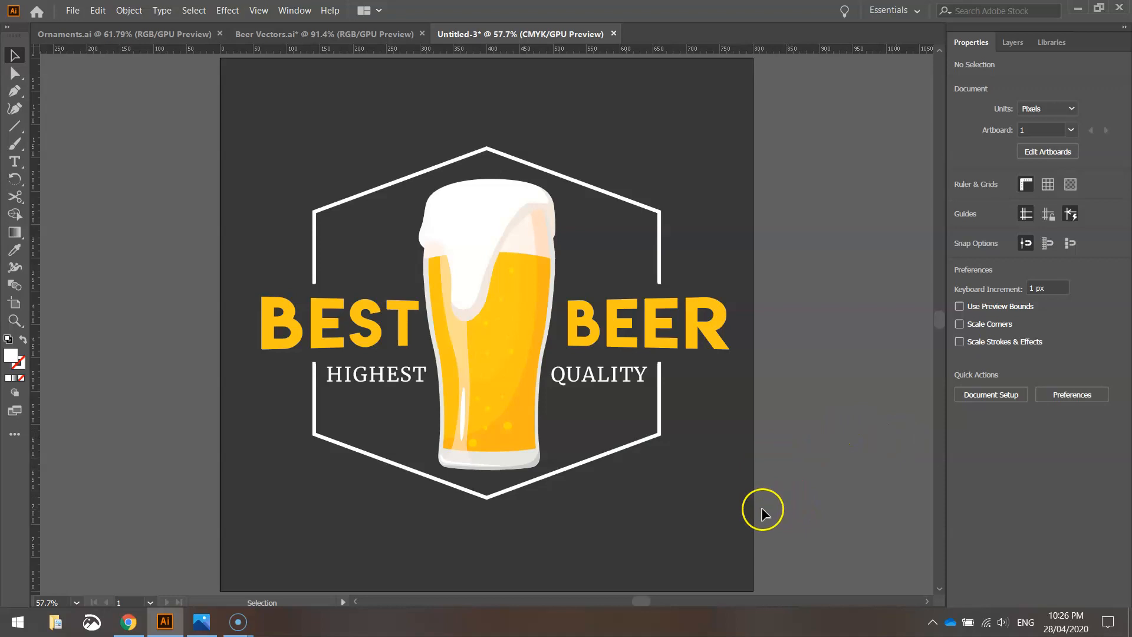
# Step: Add the text 19 below the hexagon in Lemon/Milk Regular and fill it with the yellow sampled from BEST
pyautogui.click(15, 161)
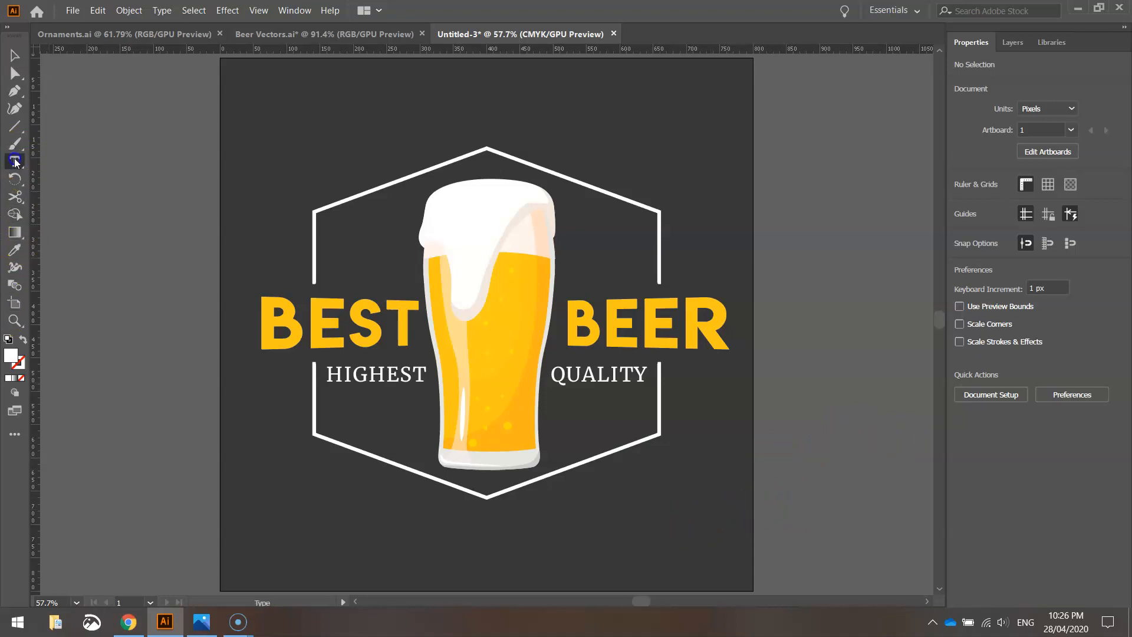
pyautogui.click(304, 531)
pyautogui.click(961, 203)
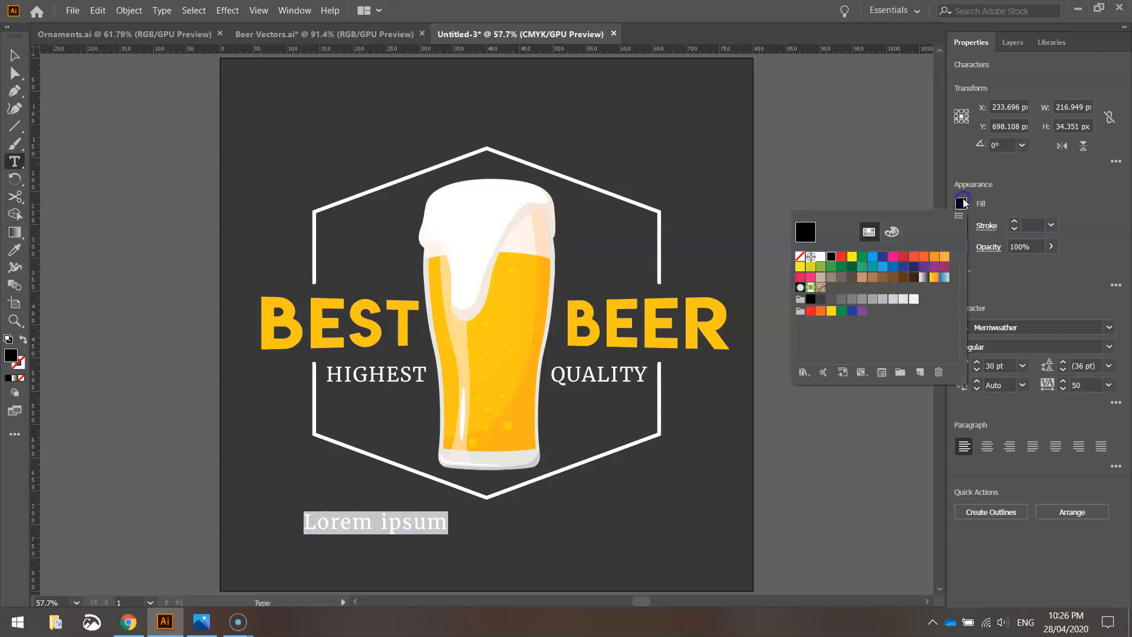
pyautogui.click(1045, 193)
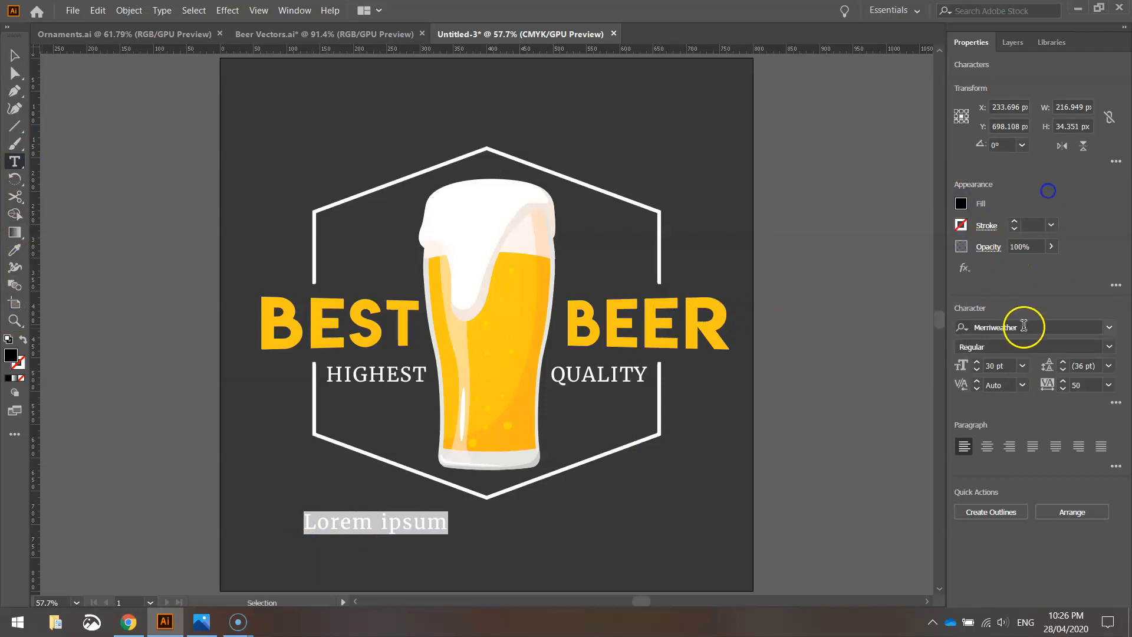
pyautogui.click(1046, 324)
pyautogui.write('LE')
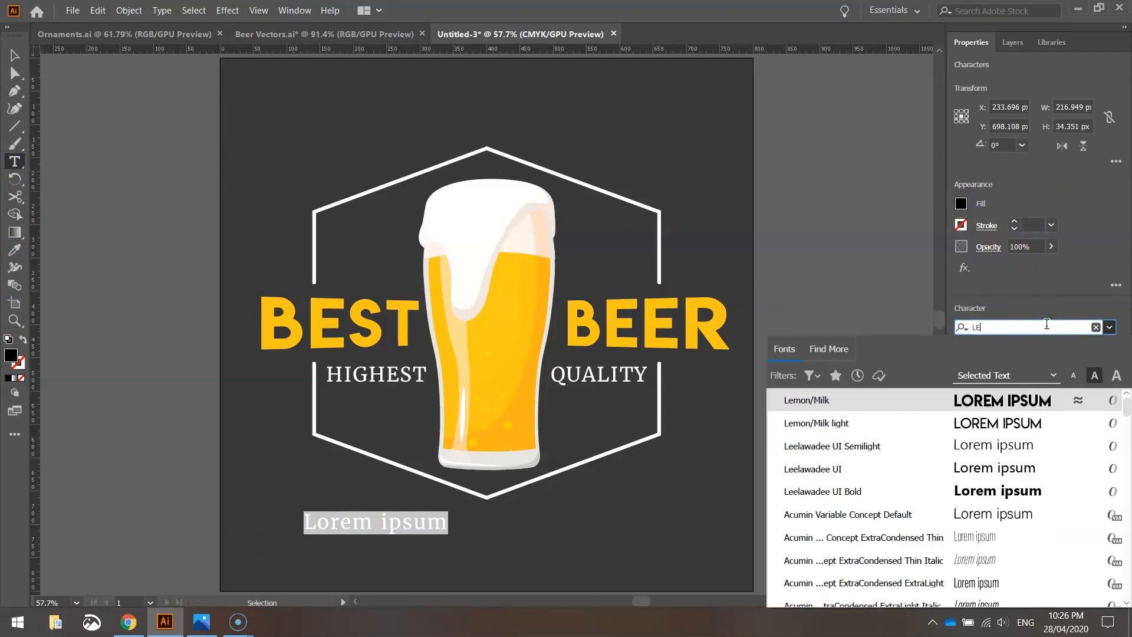
pyautogui.click(961, 401)
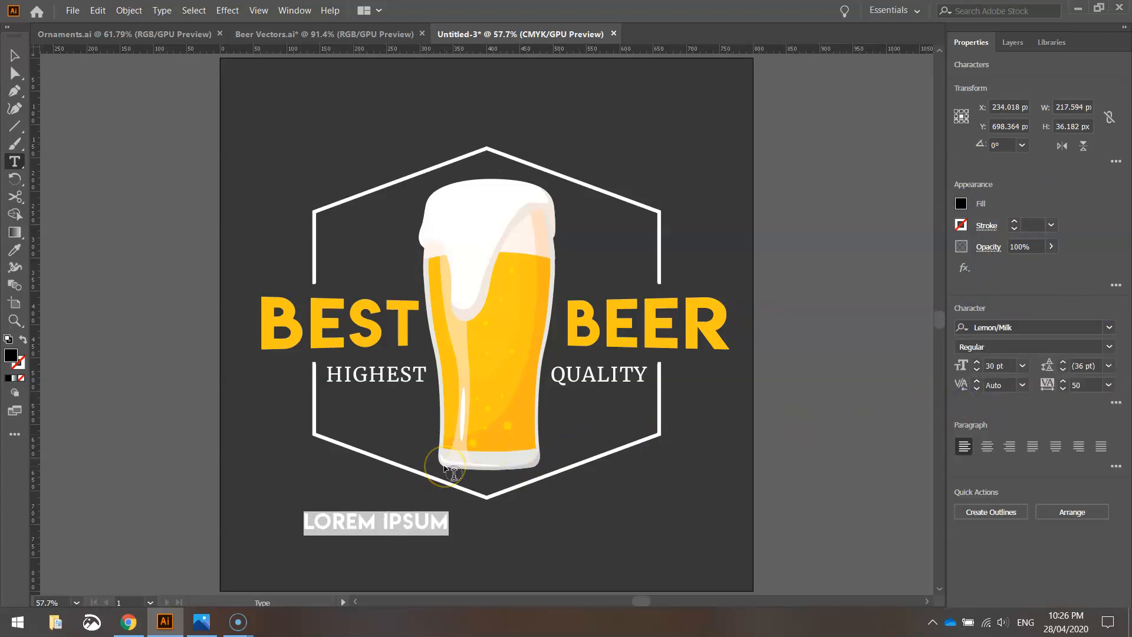
pyautogui.write('19')
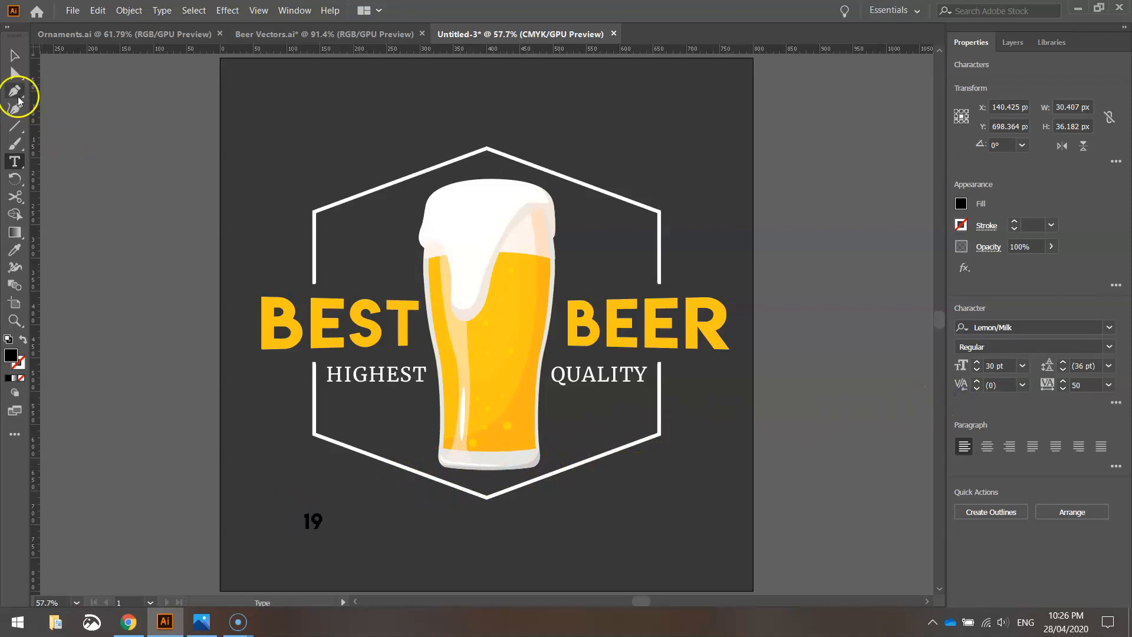
pyautogui.click(14, 55)
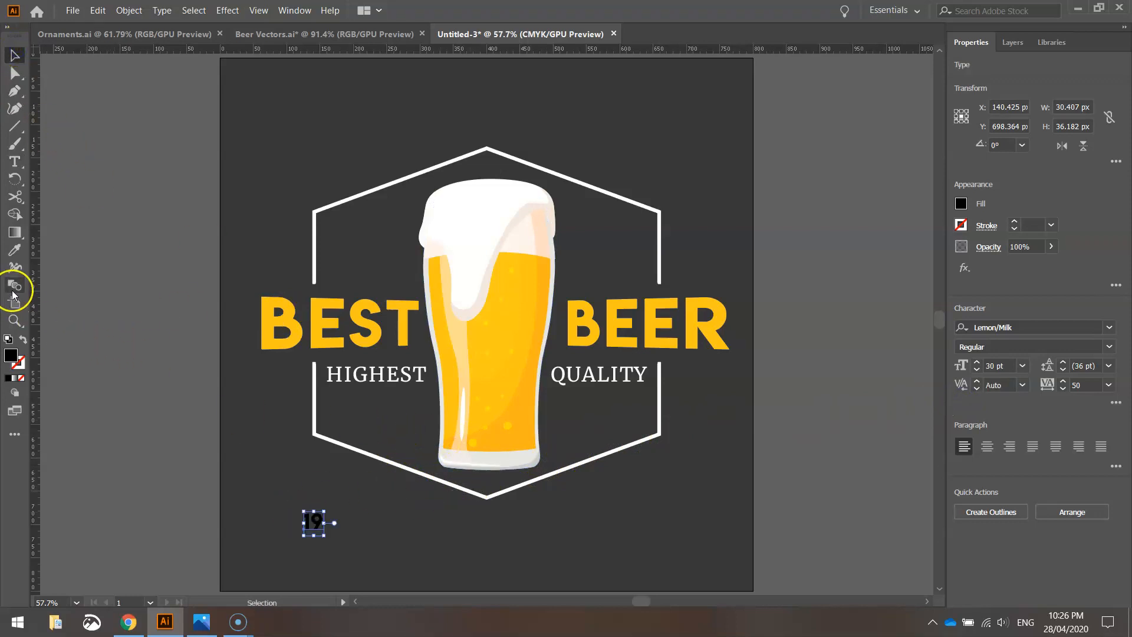
pyautogui.click(15, 249)
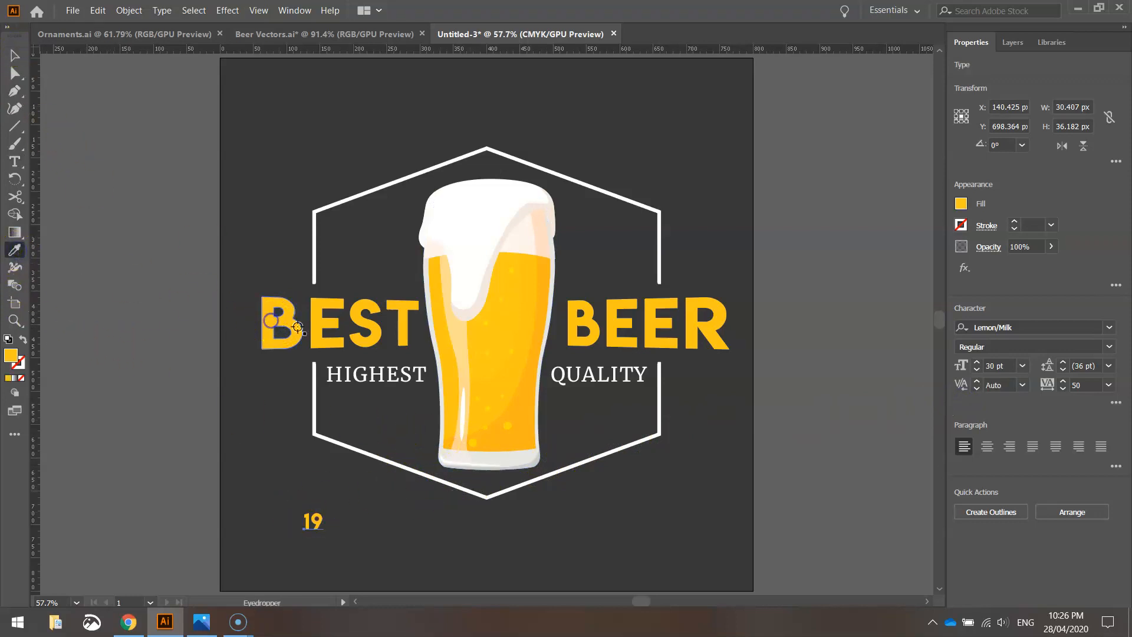
# Step: Move the 19 inside the hexagon to the left of the glass's lower part and set its font size to 20 pt
pyautogui.click(8, 57)
pyautogui.click(318, 528)
pyautogui.moveTo(317, 529); pyautogui.dragTo(424, 428)
pyautogui.click(1009, 364)
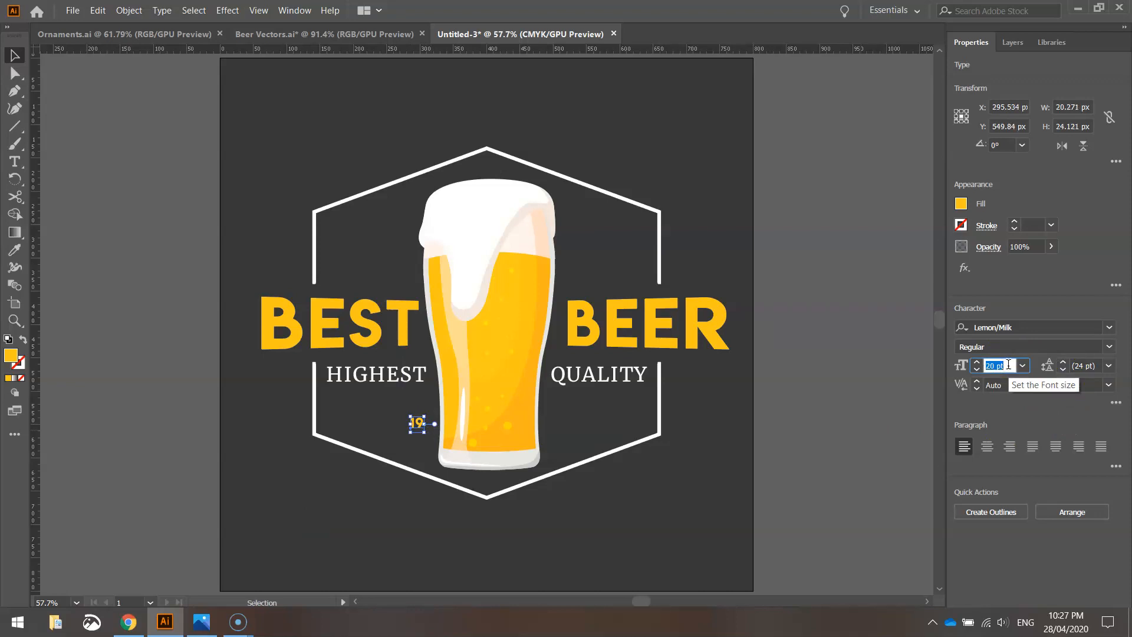
# Step: Shift the 19 about 7 px closer to the glass, keeping it at the same height
pyautogui.keyDown('alt'); pyautogui.scroll(3, 517, 490); pyautogui.keyUp('alt')
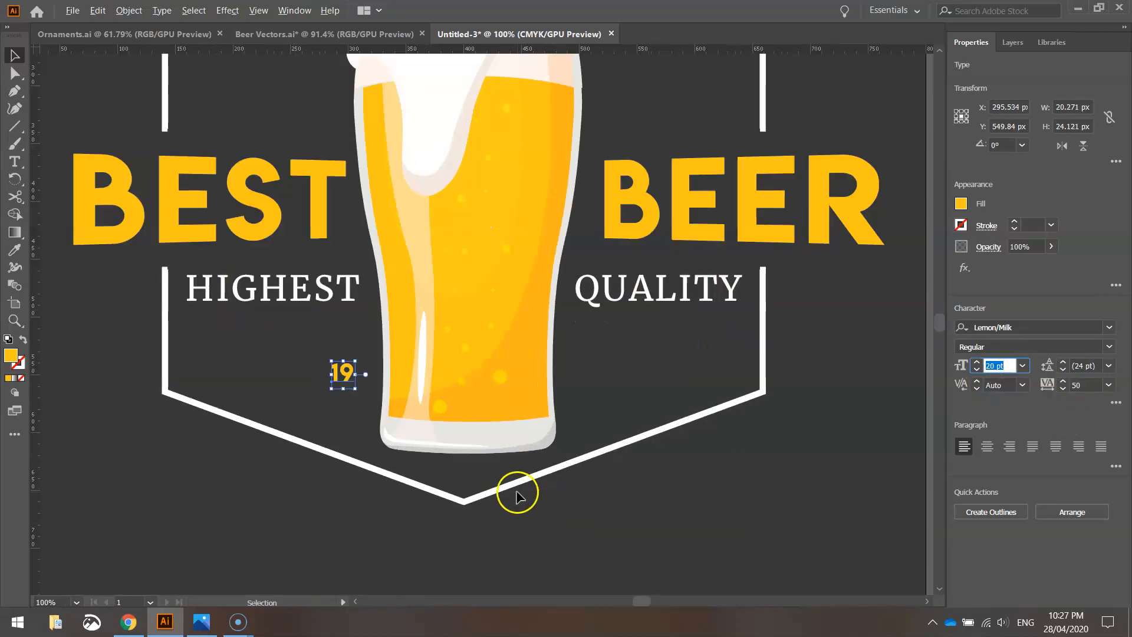
pyautogui.keyDown('alt'); pyautogui.scroll(-1, 452, 448); pyautogui.keyUp('alt')
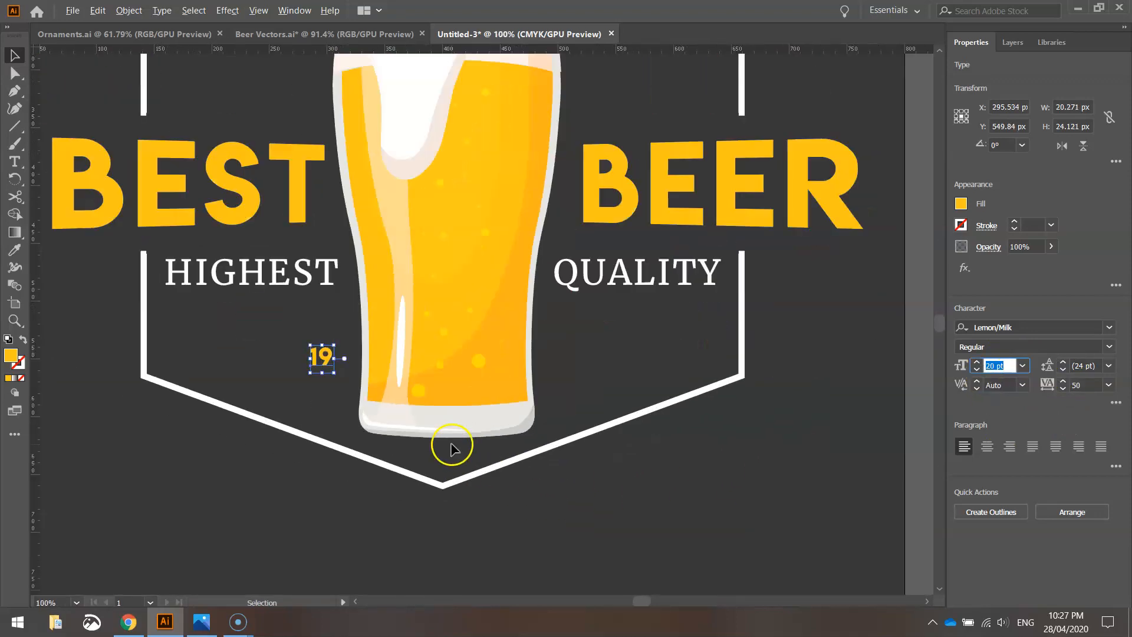
pyautogui.click(356, 516)
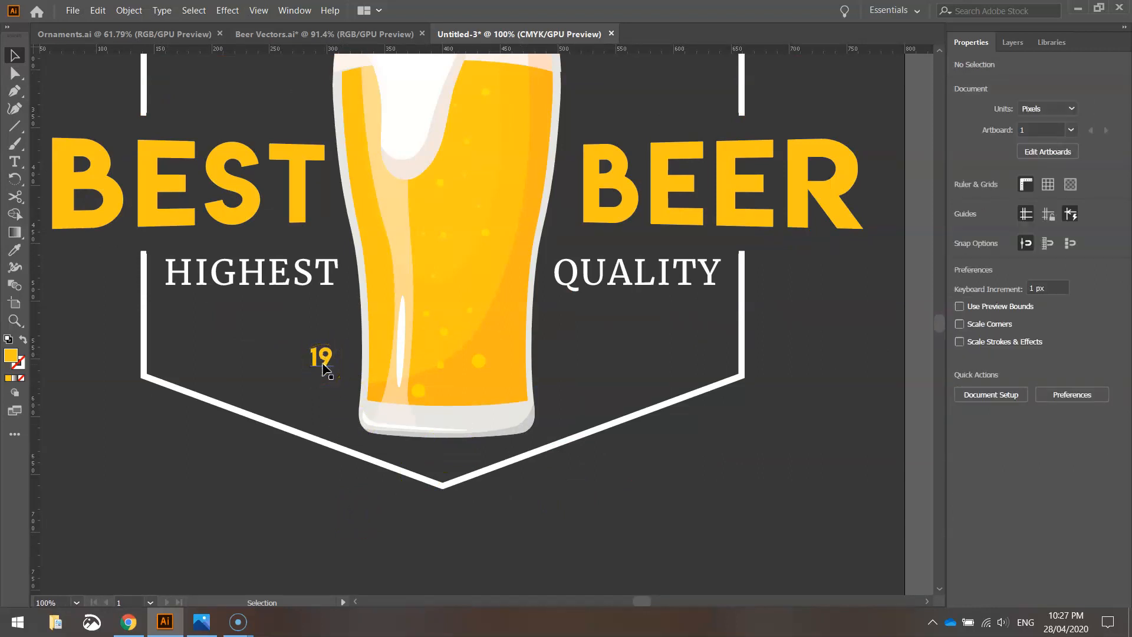
pyautogui.moveTo(335, 363); pyautogui.dragTo(338, 364)
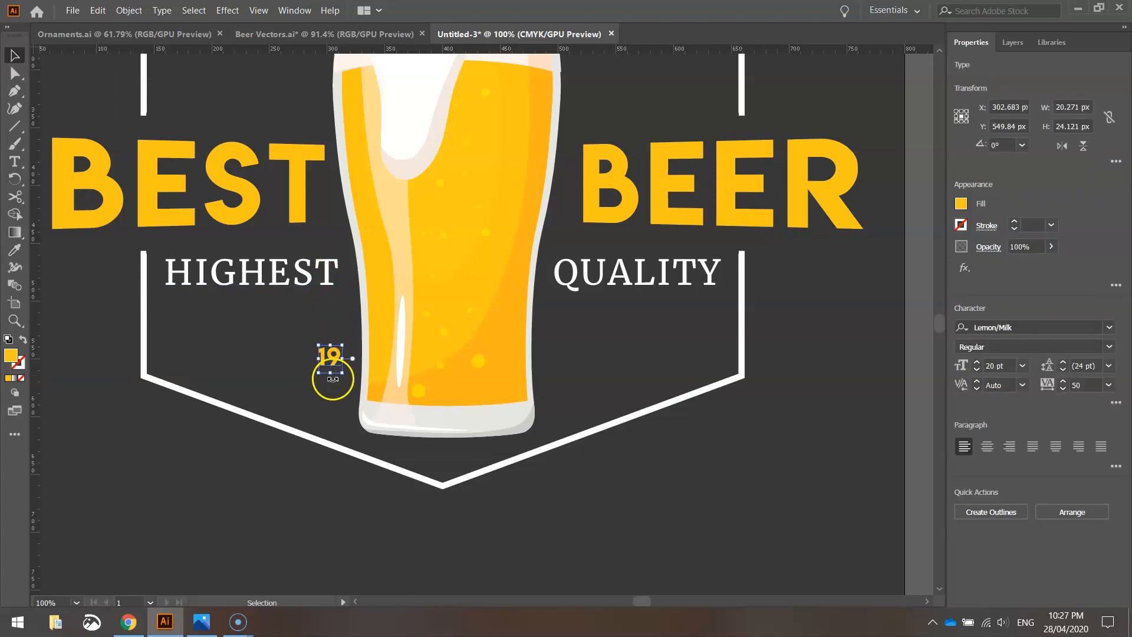
pyautogui.click(334, 385)
pyautogui.click(333, 358)
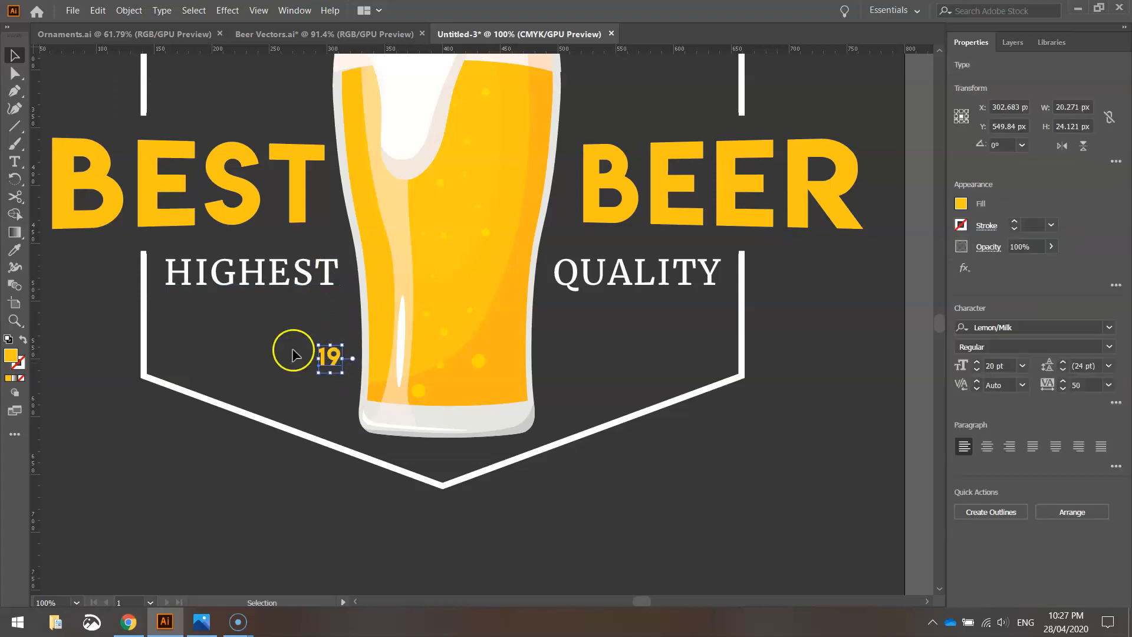
# Step: Draw a horizontal line about 23 px long just above the 19 and give it the yellow stroke of the BEST lettering
pyautogui.click(17, 130)
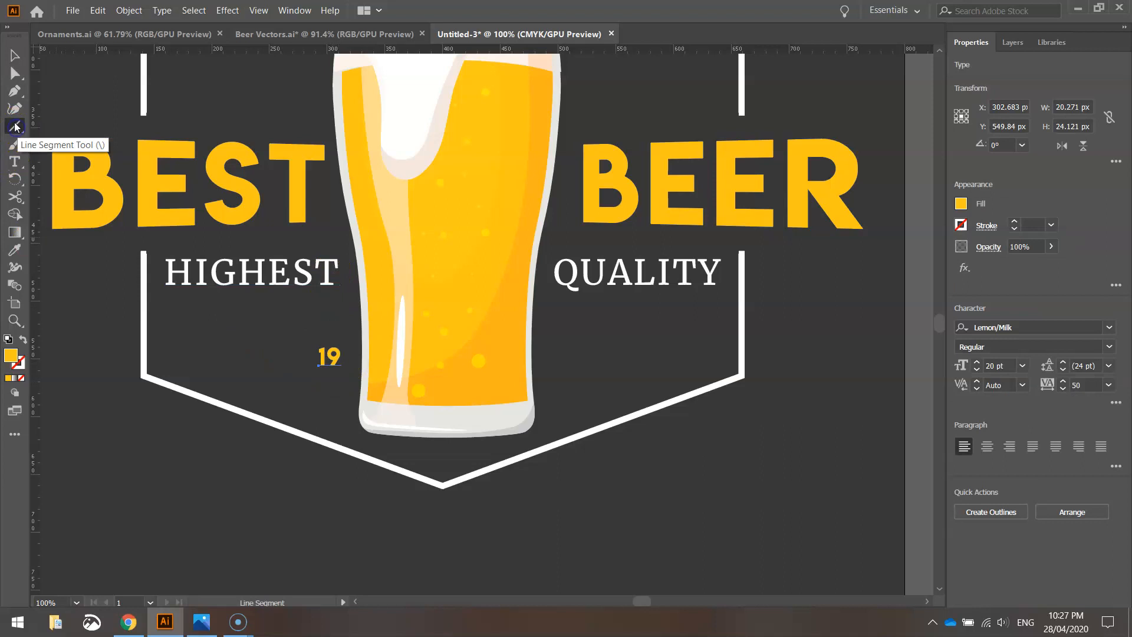
pyautogui.moveTo(321, 338); pyautogui.dragTo(342, 338)
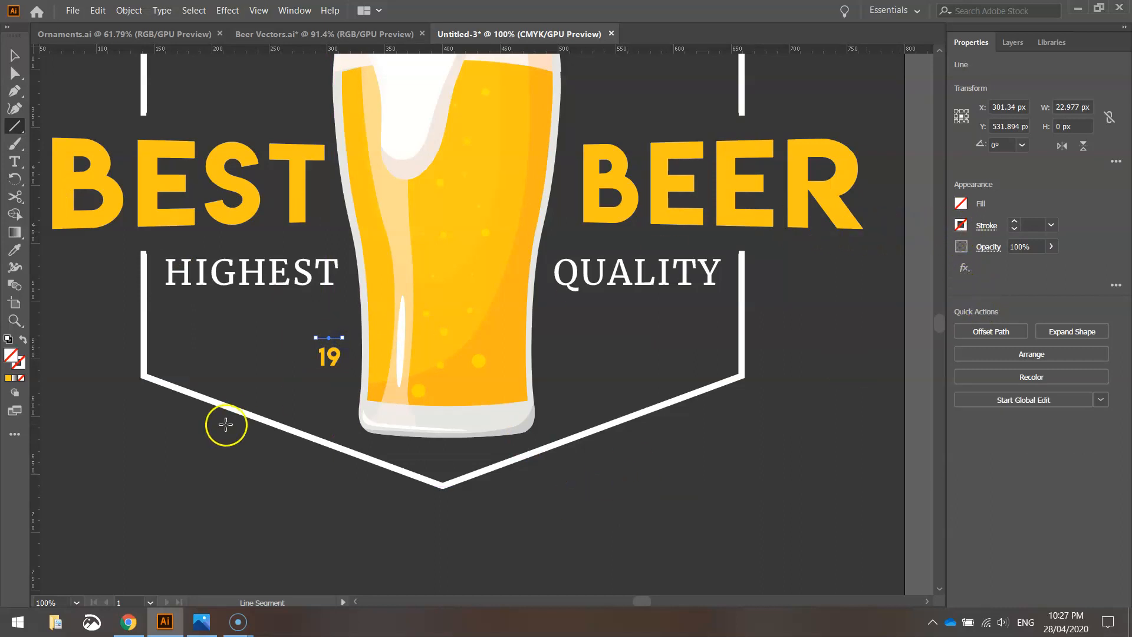
pyautogui.click(16, 250)
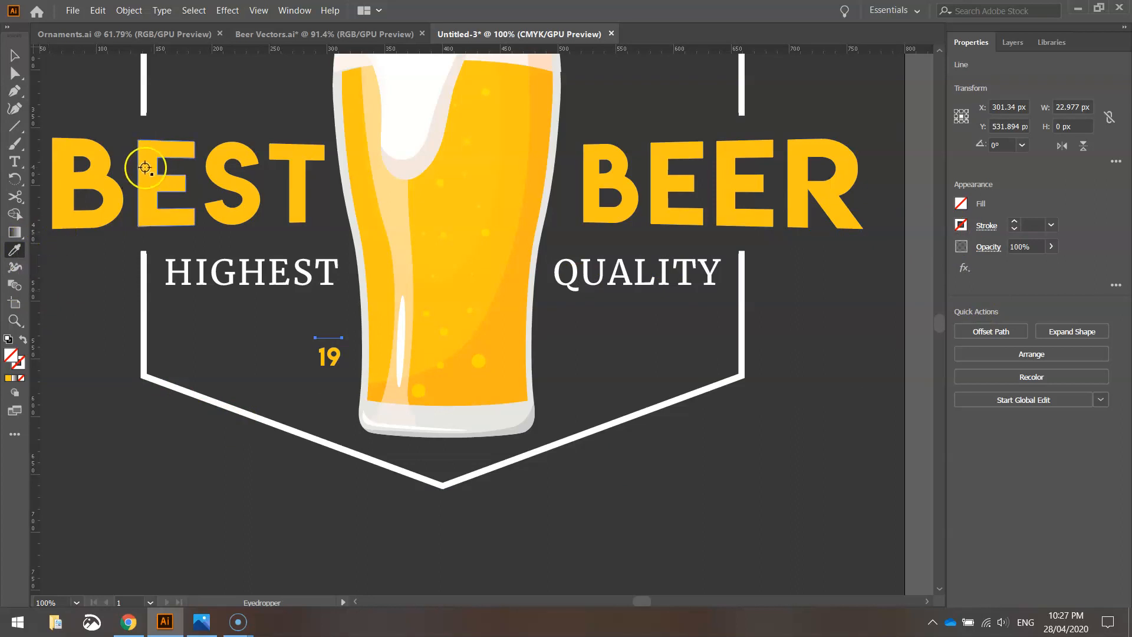
pyautogui.click(15, 58)
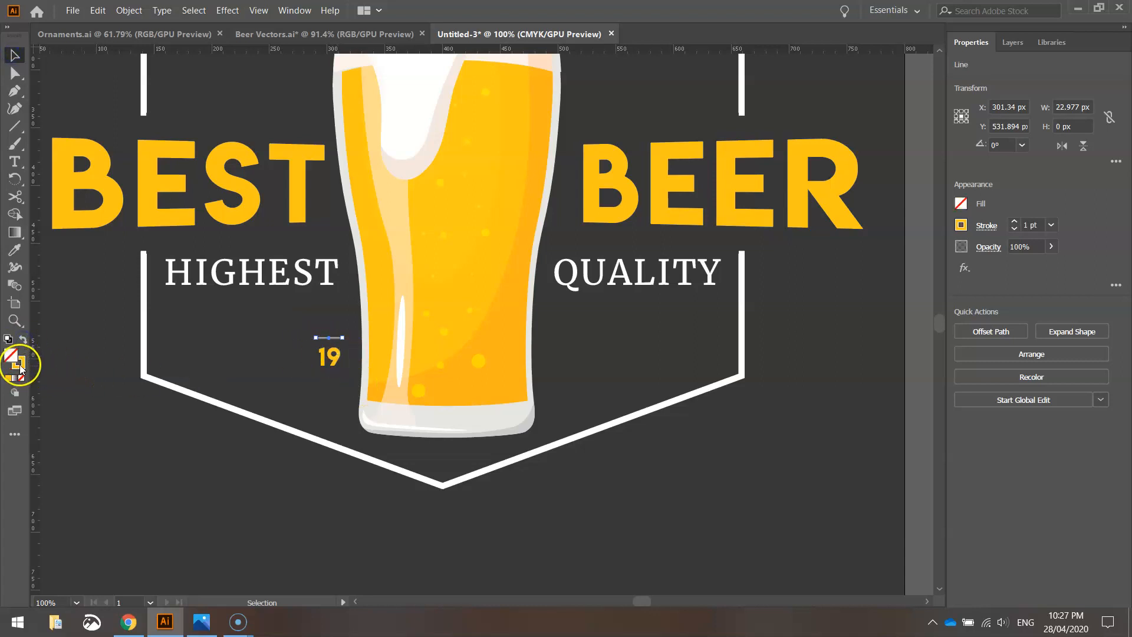
# Step: Thicken the stroke of the yellow line above the 19, then deselect it
pyautogui.click(981, 229)
pyautogui.click(1014, 221)
pyautogui.click(796, 525)
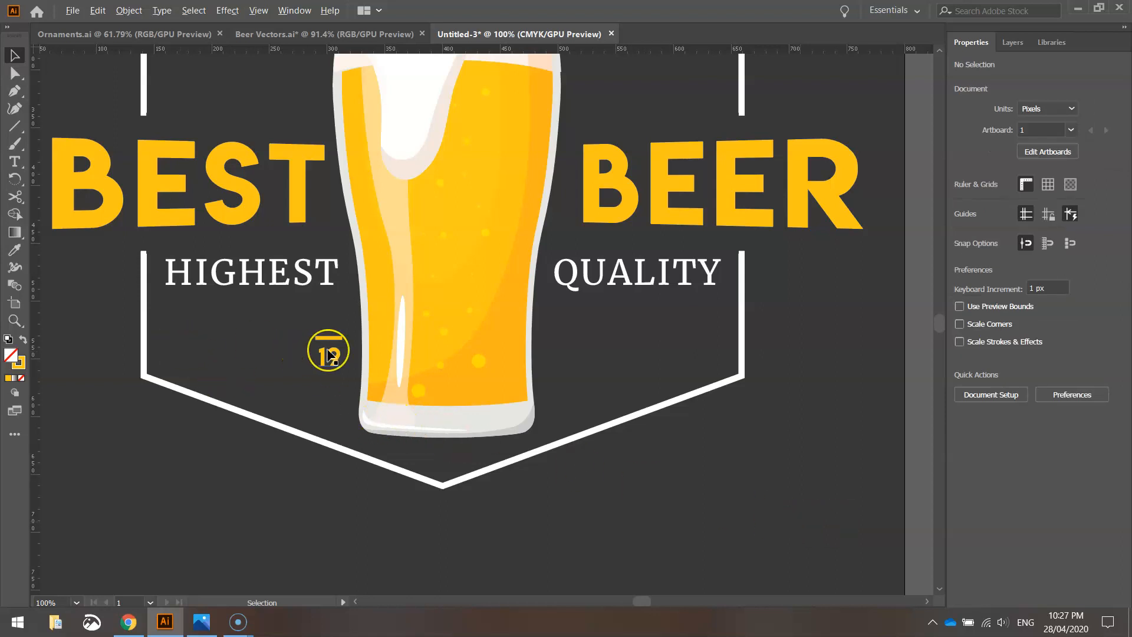
# Step: Duplicate the yellow line above the 19 in place and move the copy straight down about 33 px, below the 19
pyautogui.scroll(3, 328, 348)
pyautogui.click(334, 314)
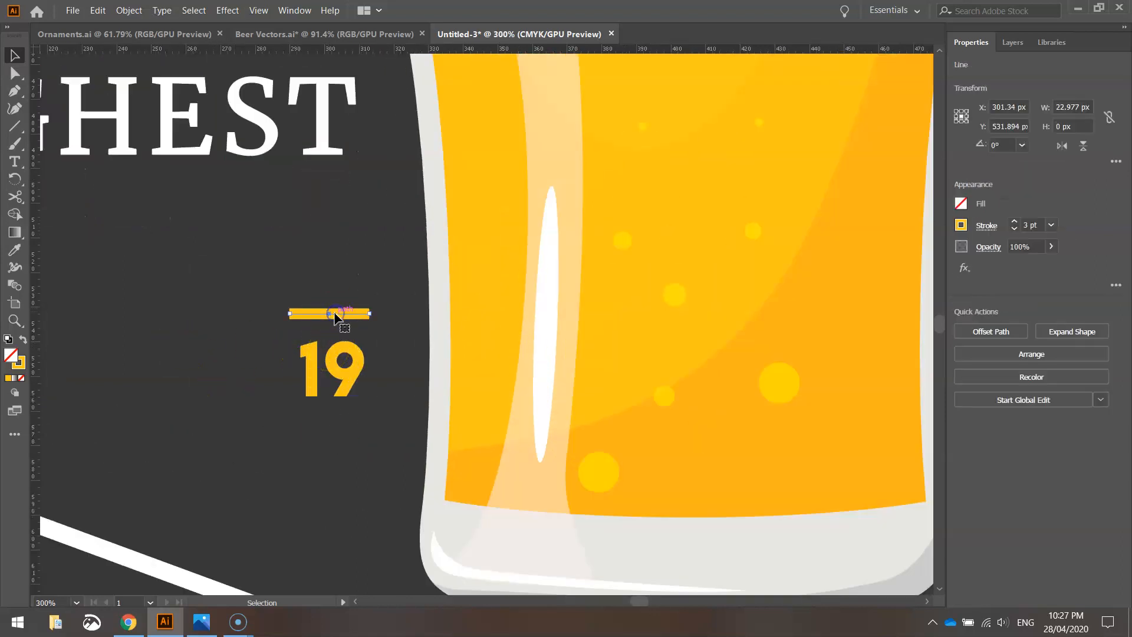
pyautogui.click(97, 10)
pyautogui.click(128, 73)
pyautogui.click(98, 10)
pyautogui.click(133, 130)
pyautogui.hotkey('shift', 'Down')
pyautogui.hotkey('shift', 'Down')
pyautogui.hotkey('shift', 'Down')
pyautogui.hotkey('shift', 'Down')
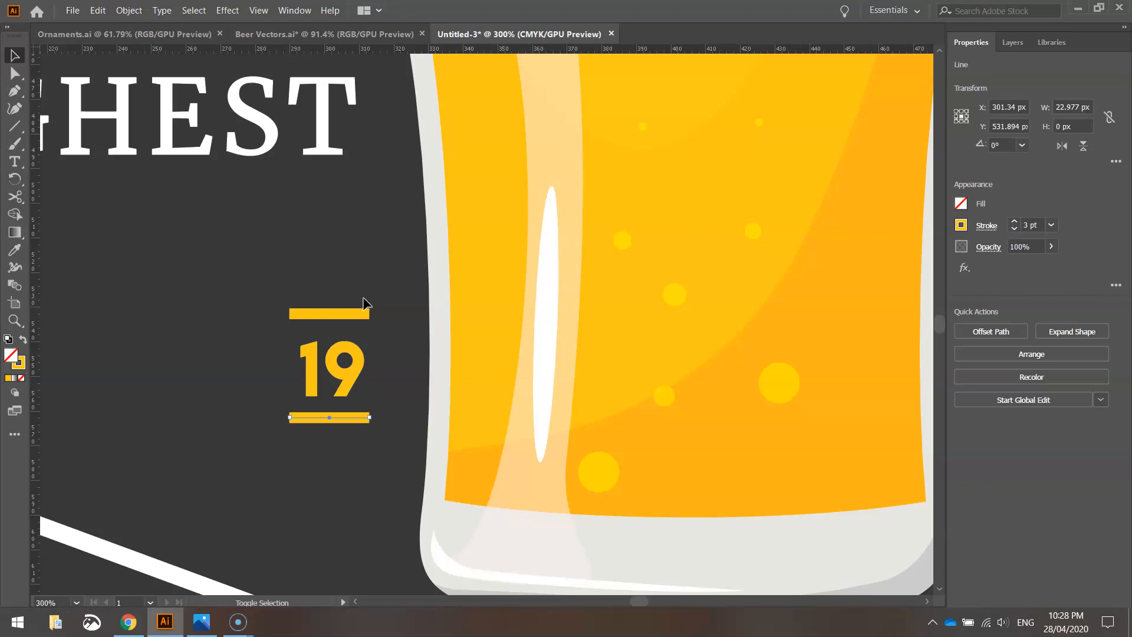
pyautogui.press('Down')
pyautogui.press('Down')
pyautogui.press('Down')
pyautogui.press('Down')
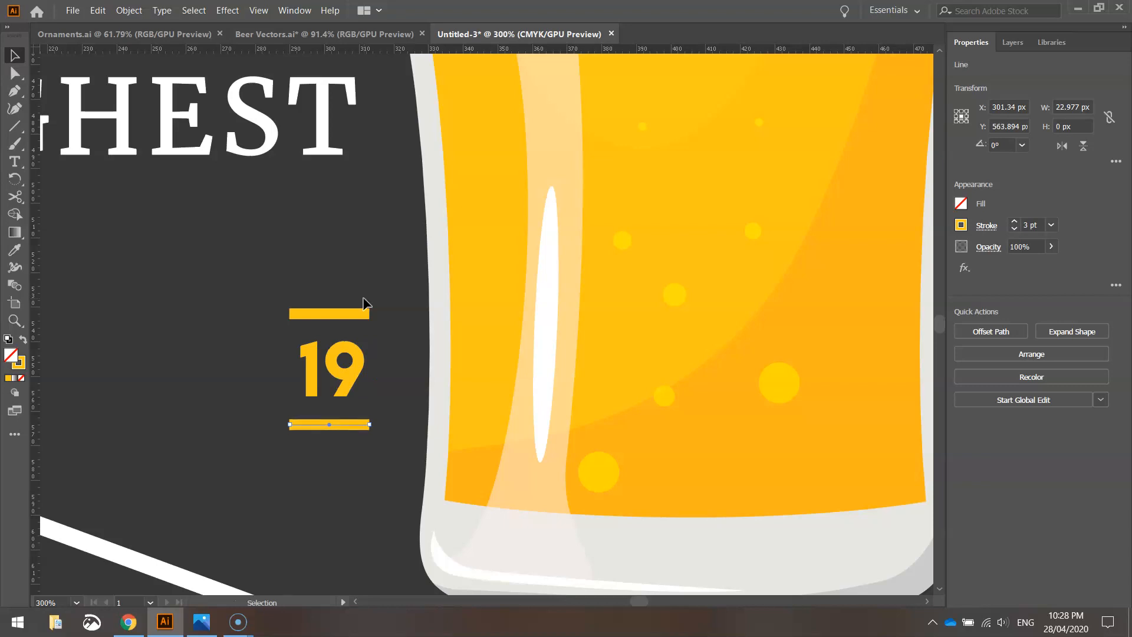
pyautogui.click(185, 434)
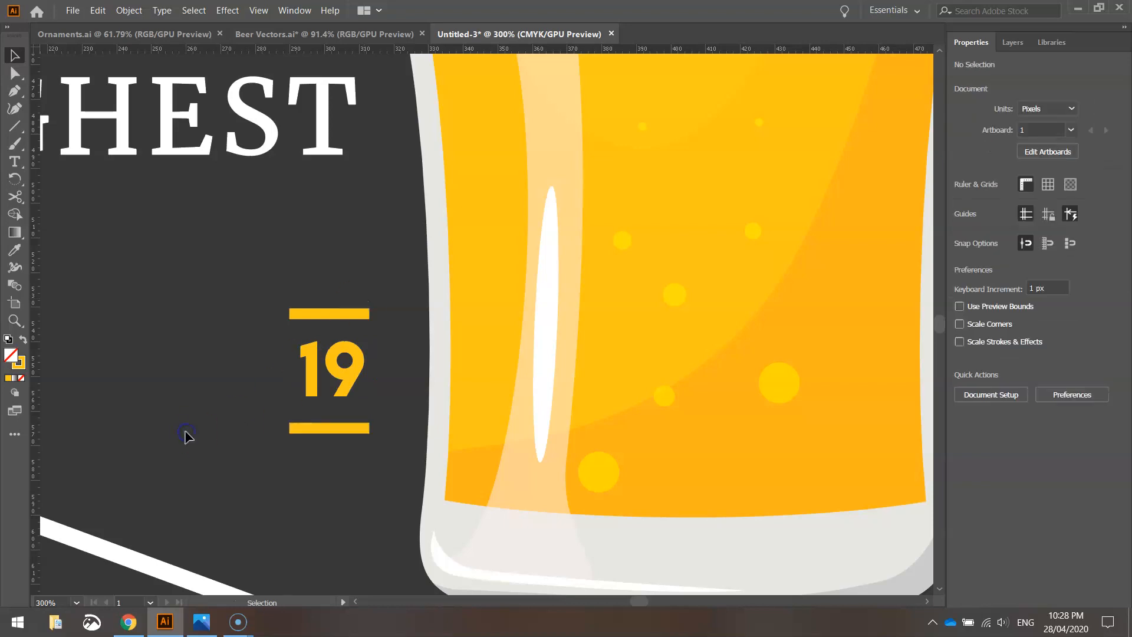
# Step: Group the 19 with the yellow lines above and below it
pyautogui.click(349, 313)
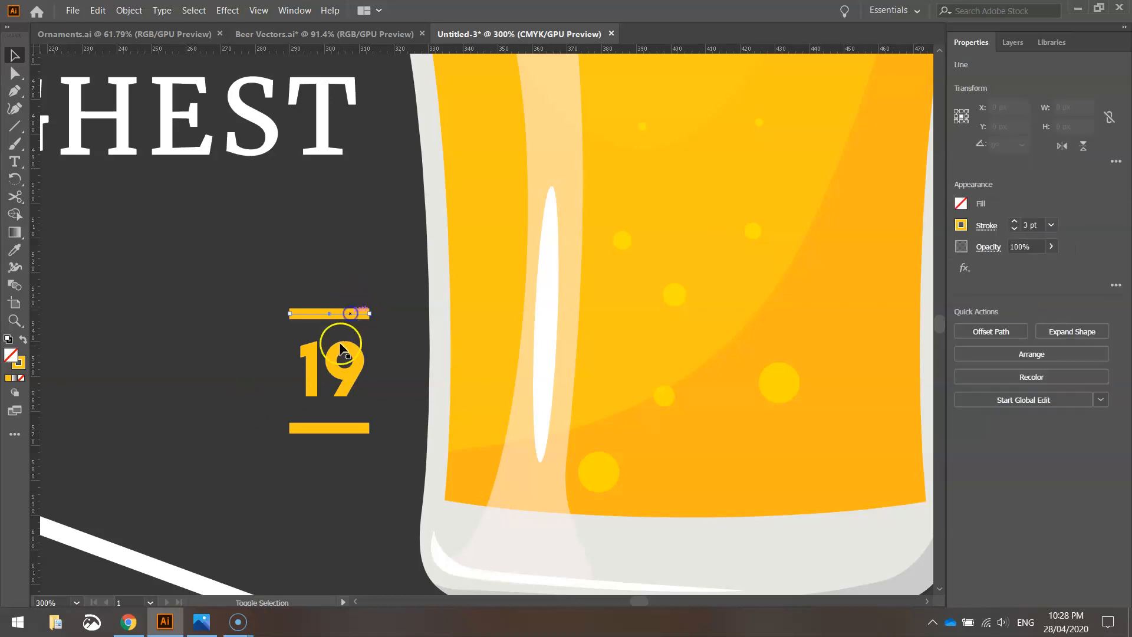
pyautogui.keyDown('shift'); pyautogui.click(337, 360); pyautogui.keyUp('shift')
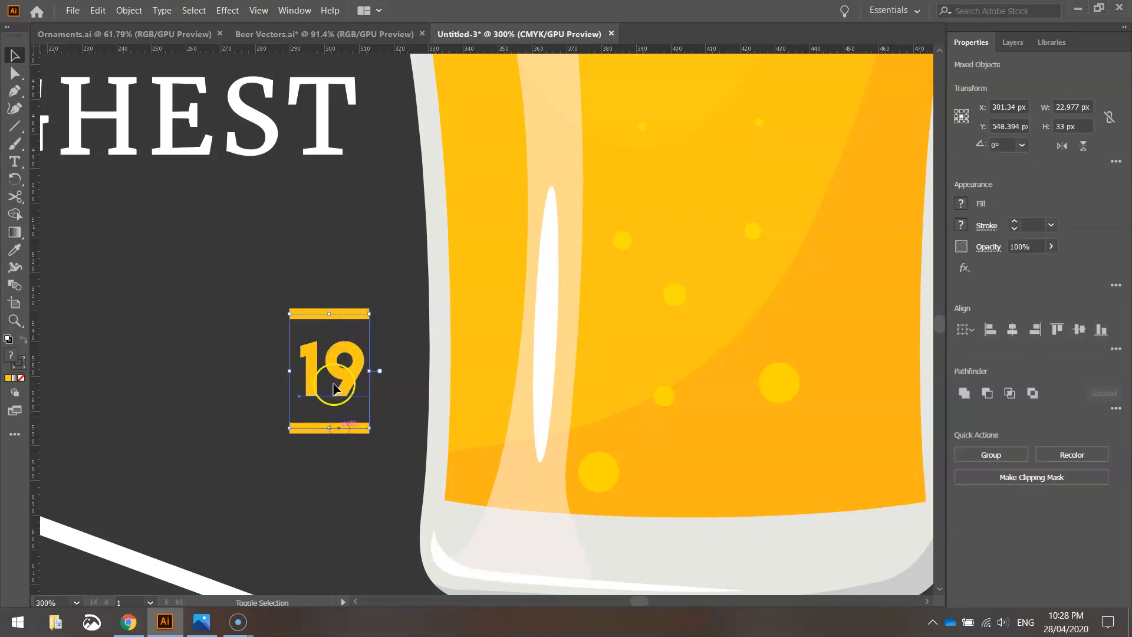
pyautogui.rightClick(333, 362)
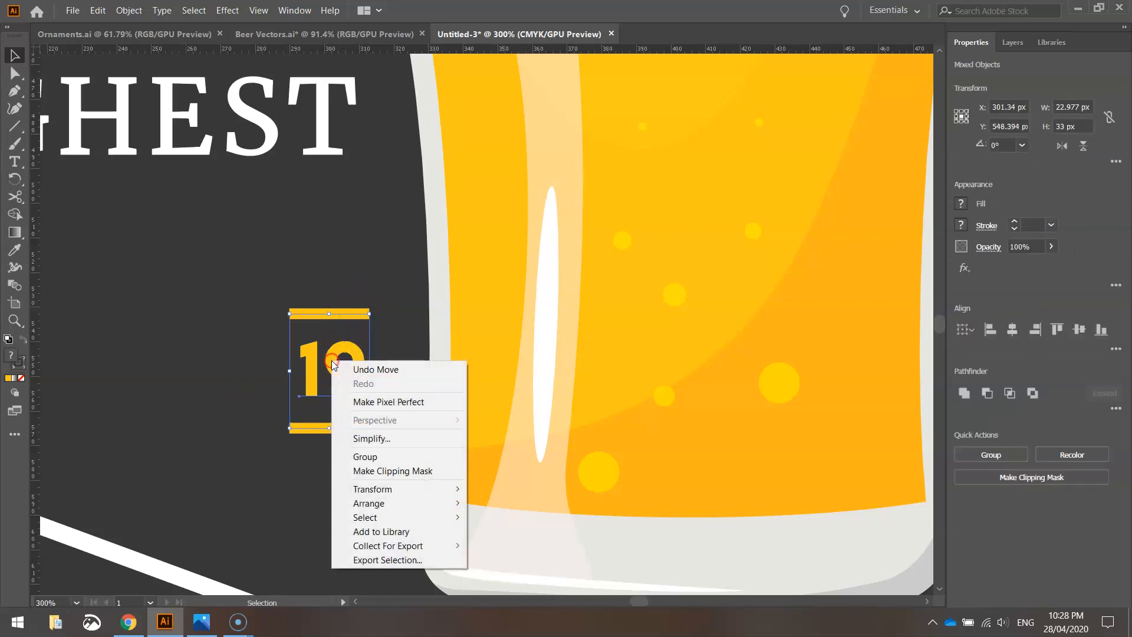
pyautogui.click(370, 457)
# Step: Duplicate the lined 19 group in place and move the copy 210 px right, to the other side of the glass
pyautogui.click(100, 11)
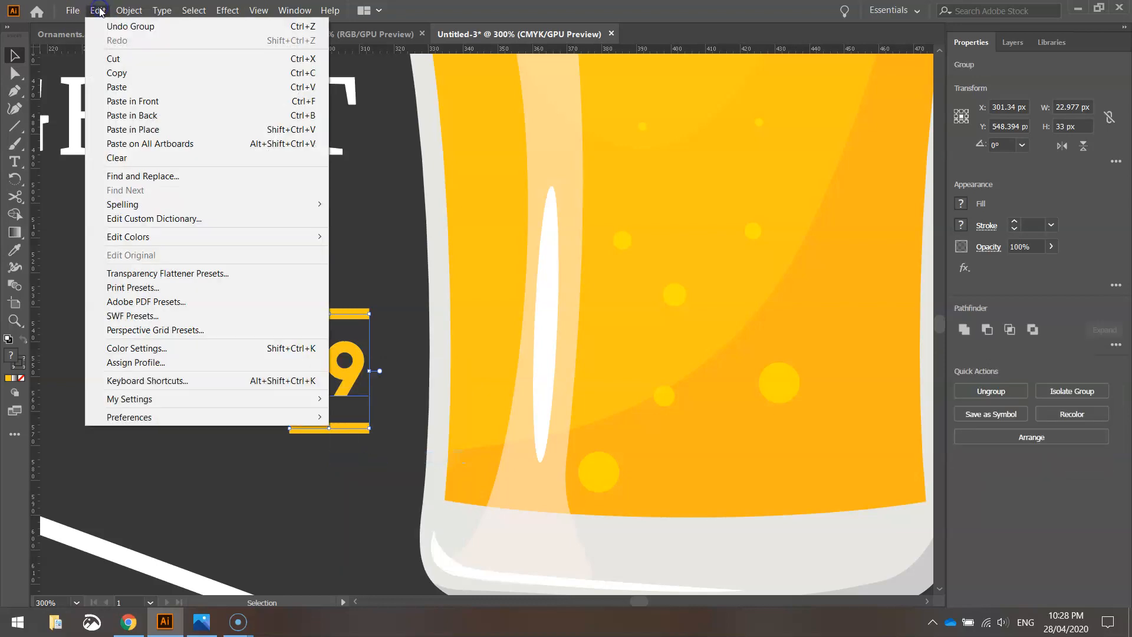
pyautogui.click(120, 73)
pyautogui.click(103, 7)
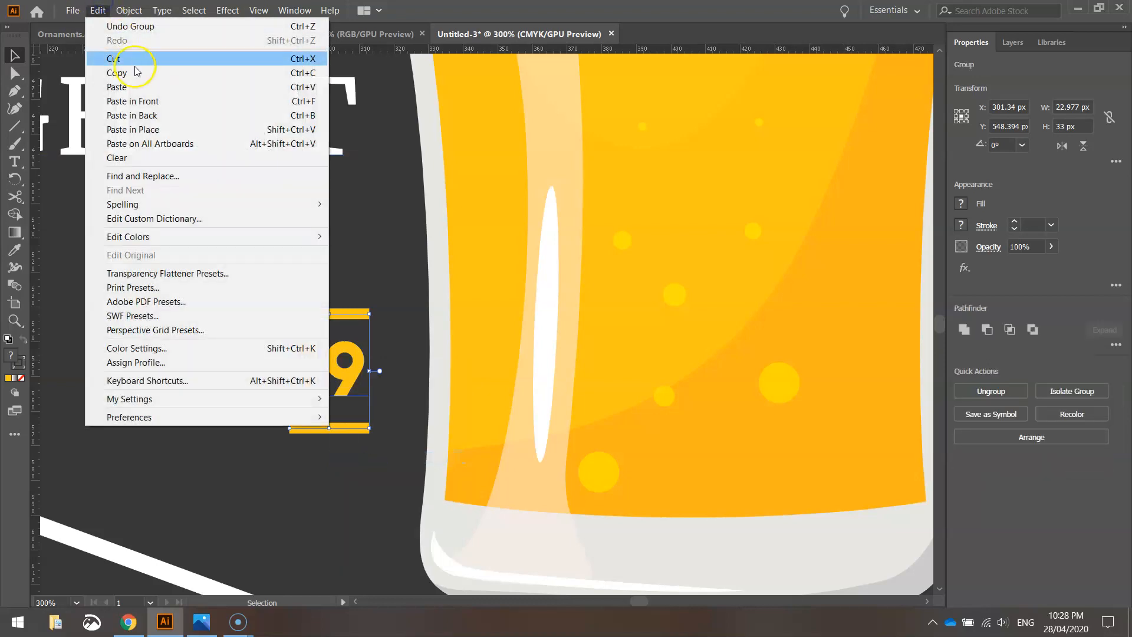
pyautogui.click(156, 129)
pyautogui.hotkey('ctrl', '-')
pyautogui.hotkey('ctrl', '-')
pyautogui.hotkey('ctrl', '-')
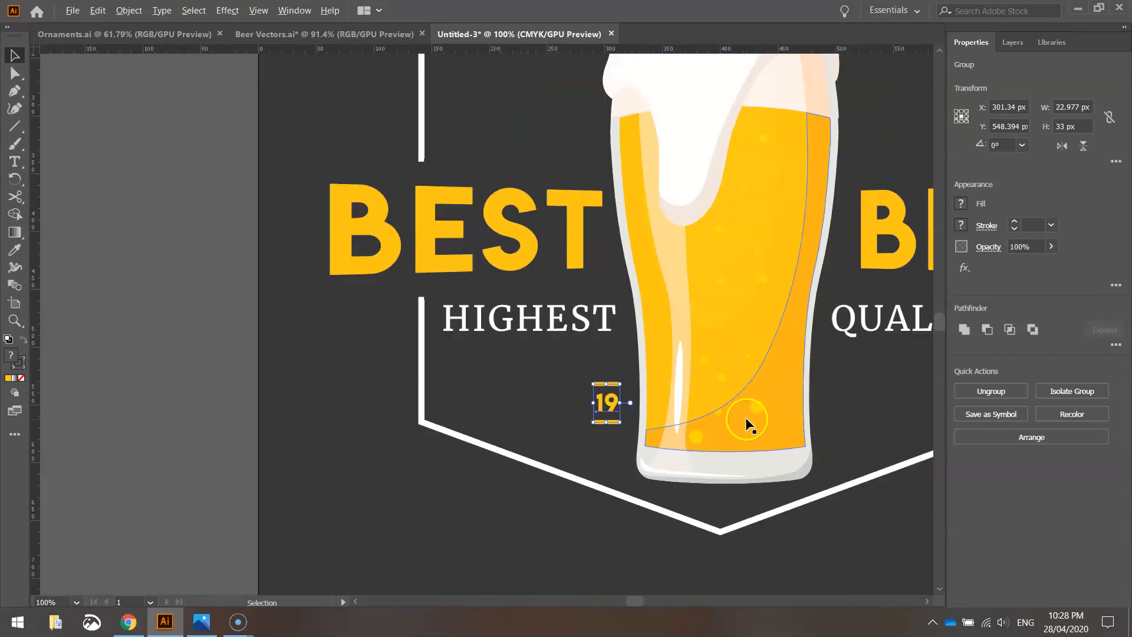
pyautogui.moveTo(637, 599); pyautogui.dragTo(645, 601)
pyautogui.hotkey('shift', 'Right')
pyautogui.hotkey('shift', 'Right')
pyautogui.hotkey('shift', 'Right')
pyautogui.hotkey('shift', 'Right')
pyautogui.hotkey('shift', 'Right')
pyautogui.hotkey('shift', 'Right')
pyautogui.hotkey('shift', 'Right')
pyautogui.hotkey('shift', 'Right')
pyautogui.hotkey('shift', 'Right')
pyautogui.hotkey('shift', 'Right')
pyautogui.hotkey('shift', 'Right')
pyautogui.hotkey('shift', 'Right')
pyautogui.hotkey('shift', 'Right')
pyautogui.hotkey('shift', 'Right')
pyautogui.hotkey('shift', 'Right')
pyautogui.hotkey('shift', 'Right')
pyautogui.hotkey('shift', 'Right')
pyautogui.hotkey('shift', 'Right')
pyautogui.hotkey('shift', 'Right')
pyautogui.hotkey('shift', 'Right')
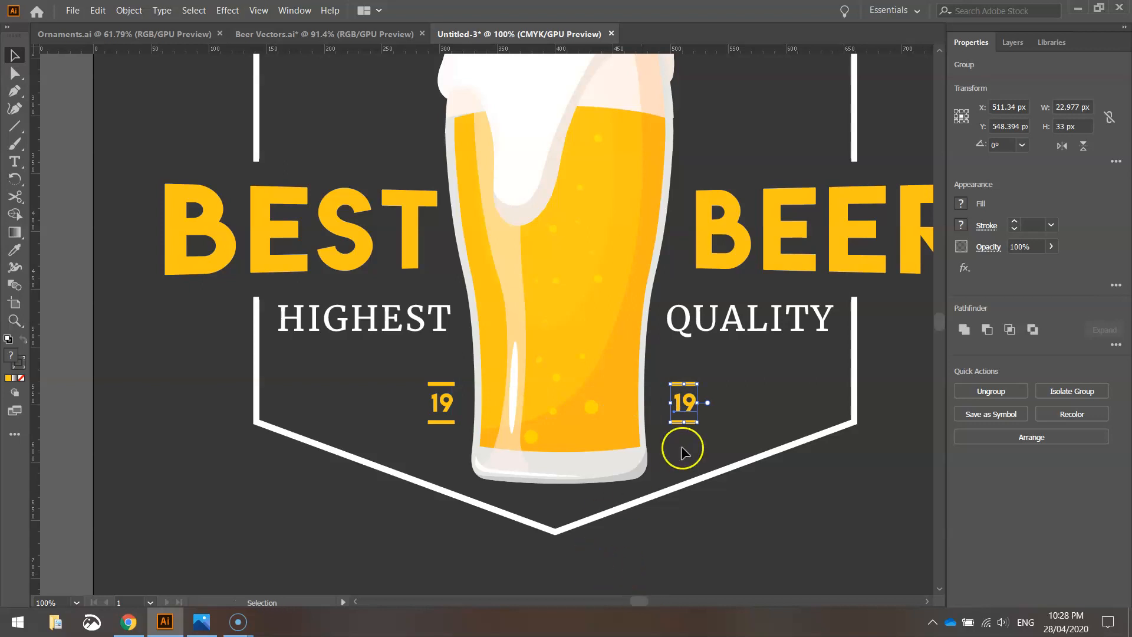
# Step: Ungroup the copied numeral group on the right of the glass and change its text to 80
pyautogui.scroll(1, 709, 364)
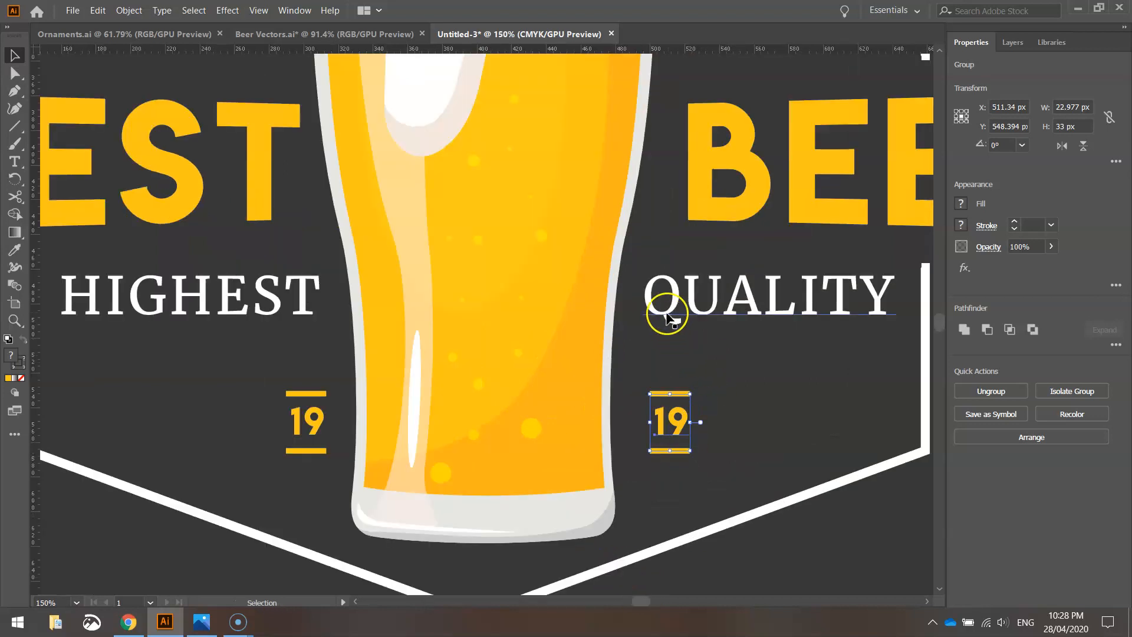
pyautogui.rightClick(681, 414)
pyautogui.click(722, 299)
pyautogui.click(728, 401)
pyautogui.doubleClick(658, 414)
pyautogui.moveTo(656, 416); pyautogui.dragTo(705, 412)
pyautogui.write('80')
pyautogui.click(15, 55)
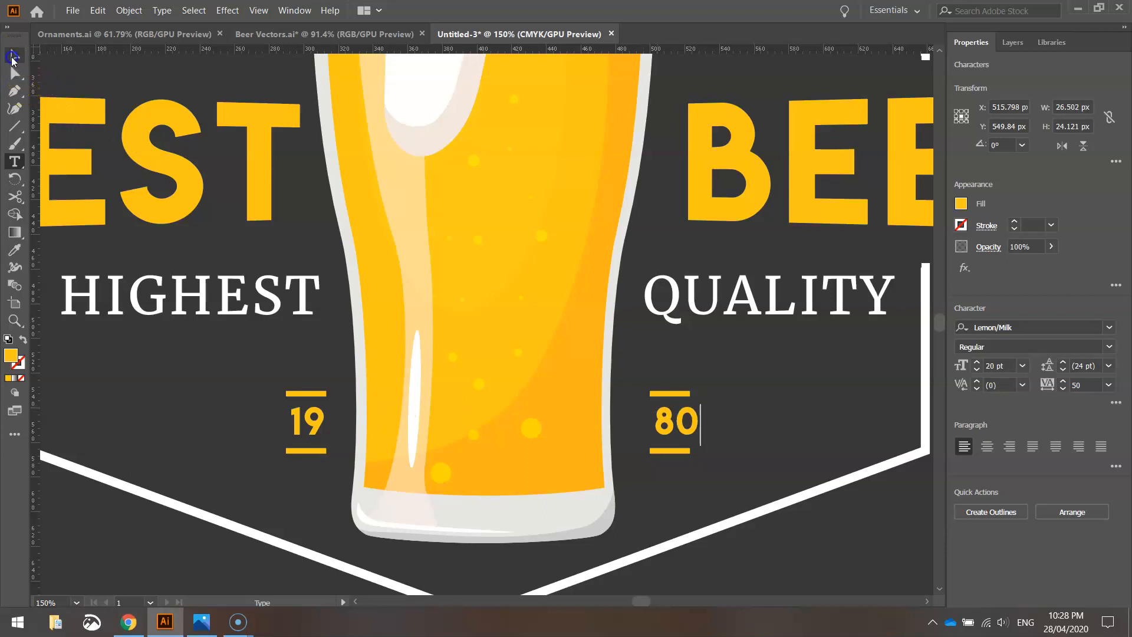
# Step: Shift the 80 left by 5 px so it sits centred between its two yellow lines, then deselect it
pyautogui.click(631, 419)
pyautogui.click(670, 422)
pyautogui.hotkey('shift', 'Left')
pyautogui.hotkey('shift', 'Right')
pyautogui.hotkey('shift', 'Left')
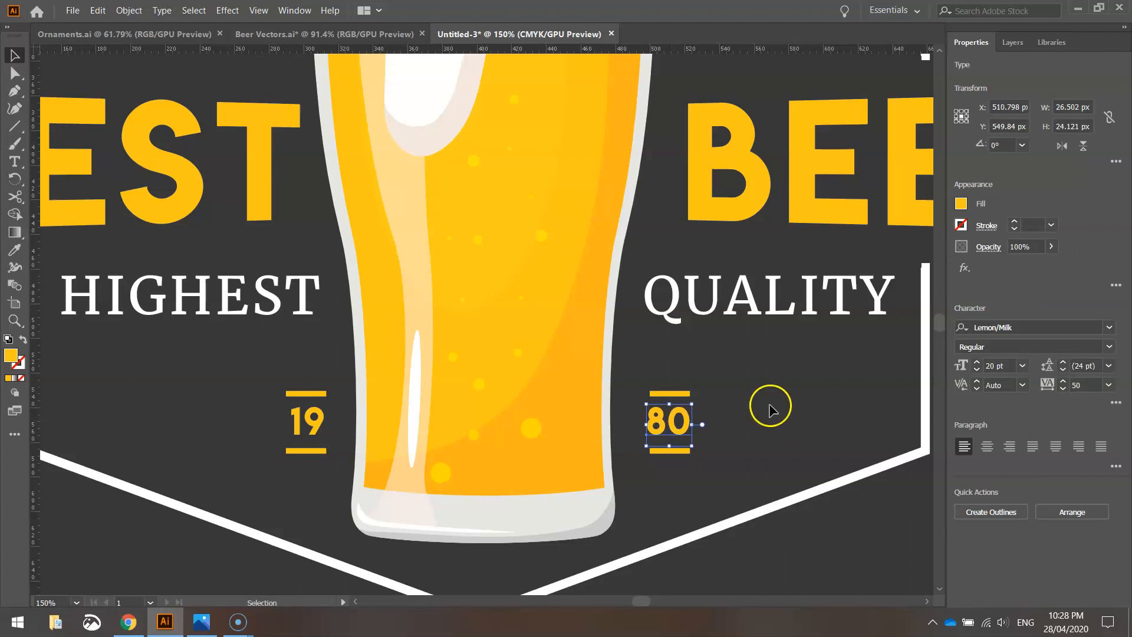
pyautogui.click(769, 407)
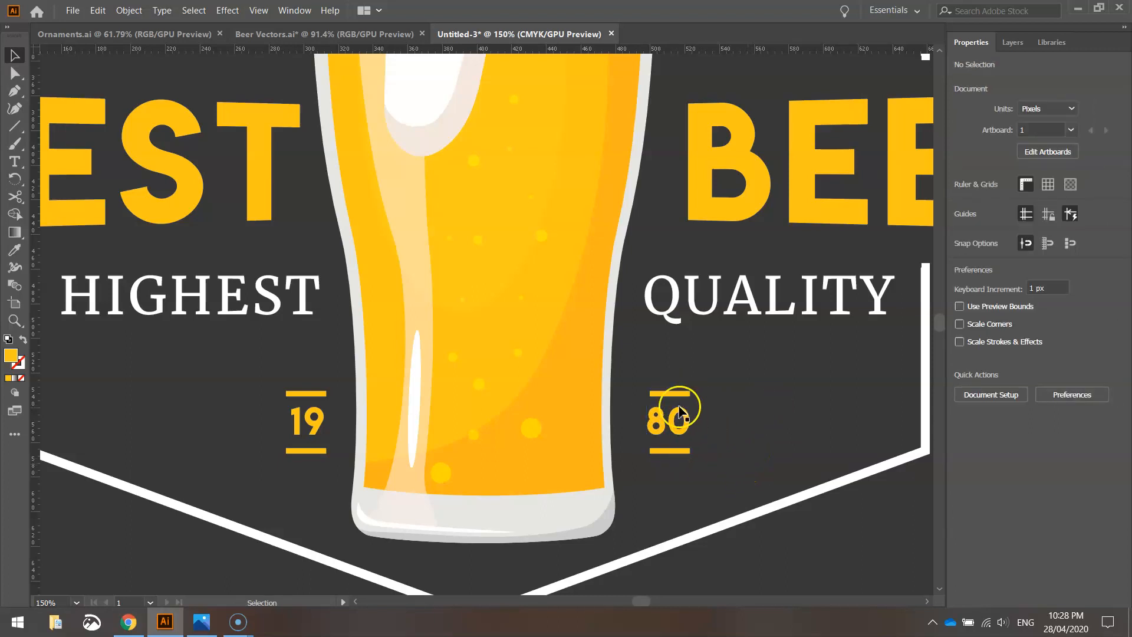
# Step: Group the 80 with its two yellow lines, then deselect it and show the whole artboard
pyautogui.moveTo(670, 461); pyautogui.dragTo(668, 464)
pyautogui.rightClick(659, 414)
pyautogui.click(693, 304)
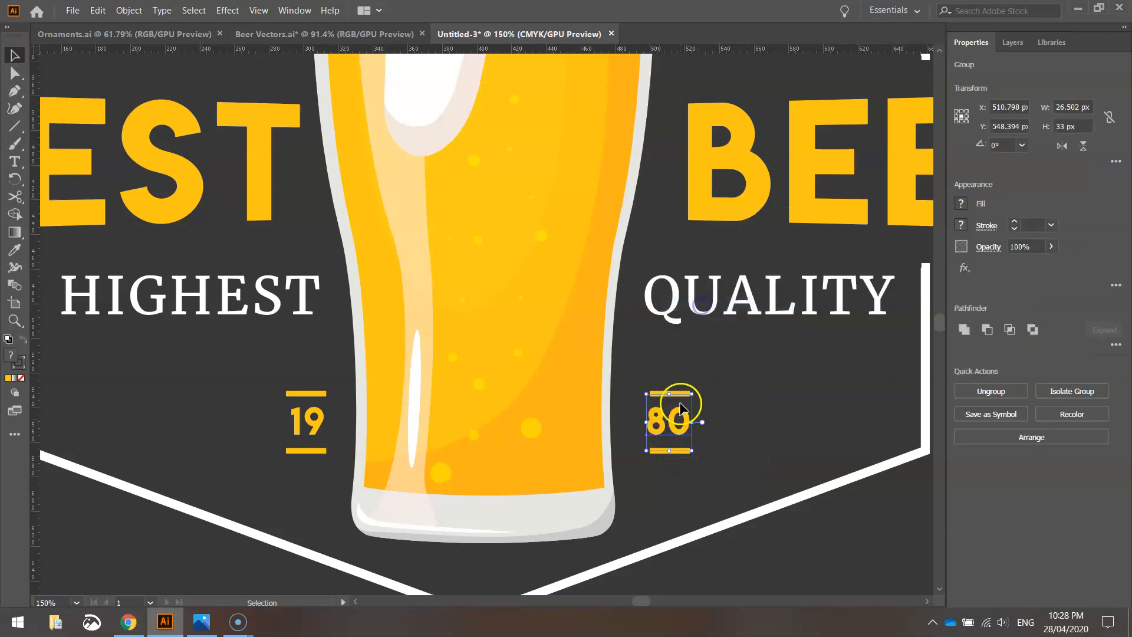
pyautogui.click(760, 398)
pyautogui.hotkey('ctrl', '0')
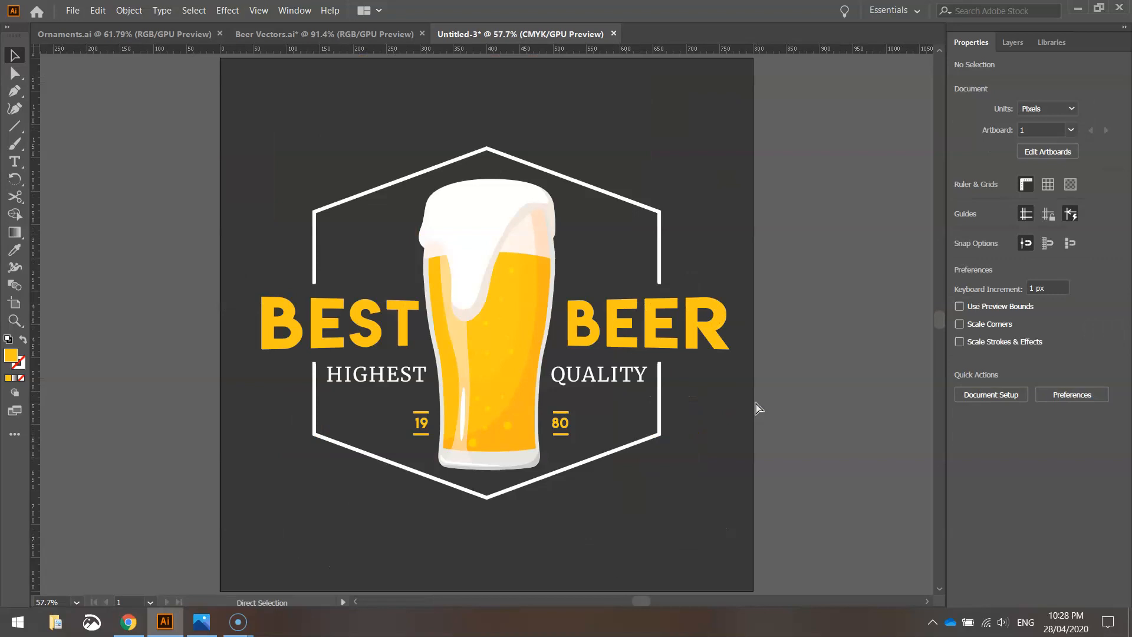
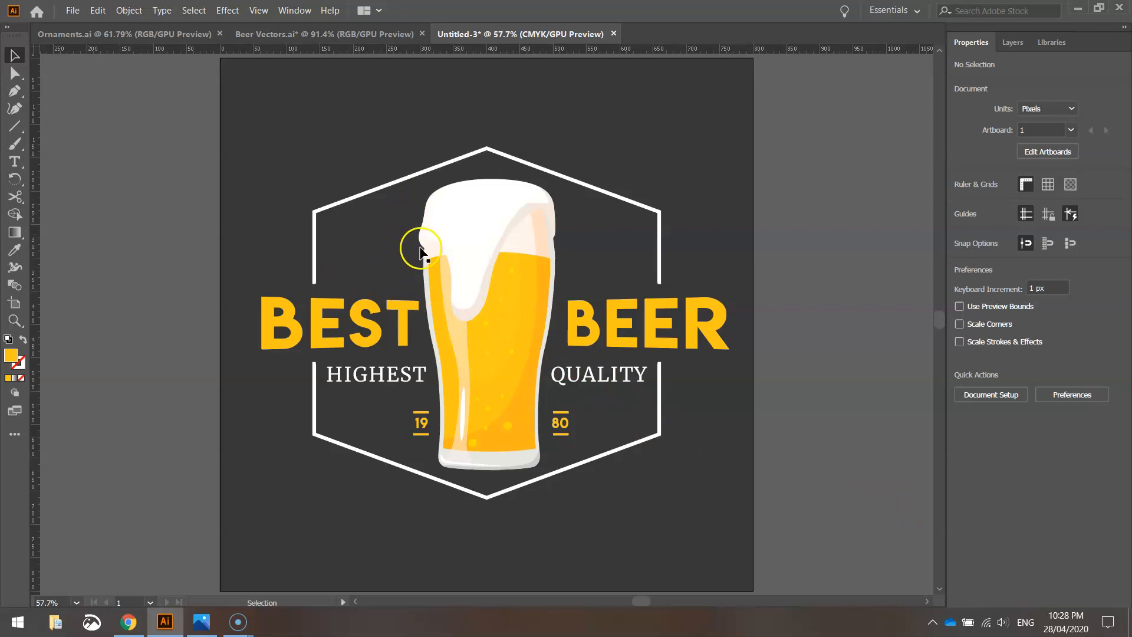
# Step: Copy the dotted double-scroll swirl near the upper left of Ornaments.ai and paste it into the beer logo document
pyautogui.click(94, 35)
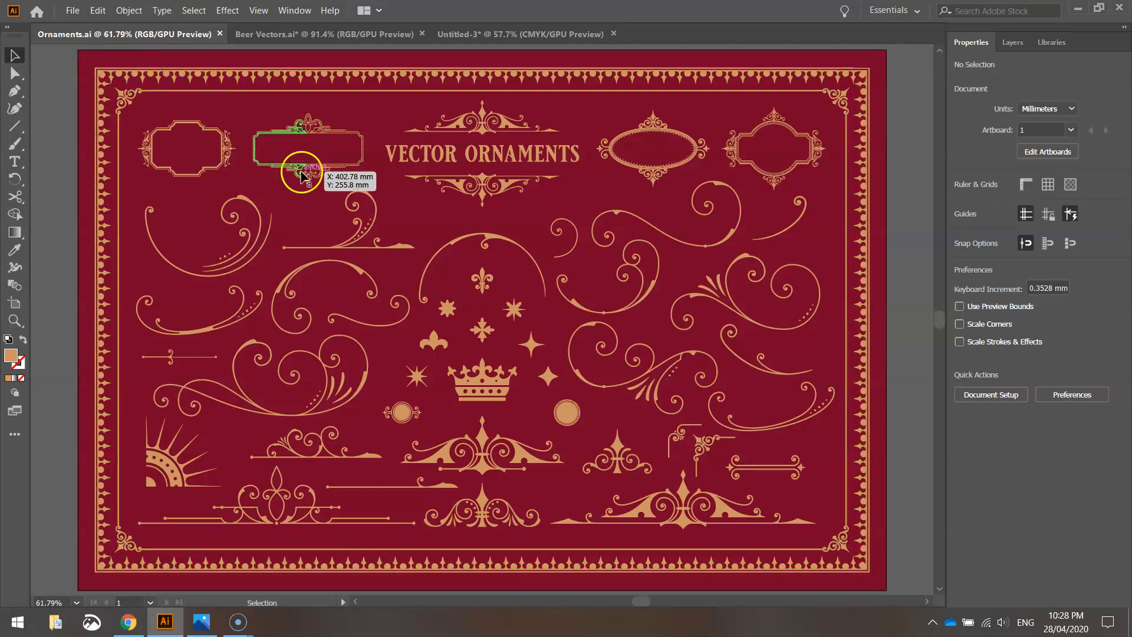
pyautogui.click(258, 220)
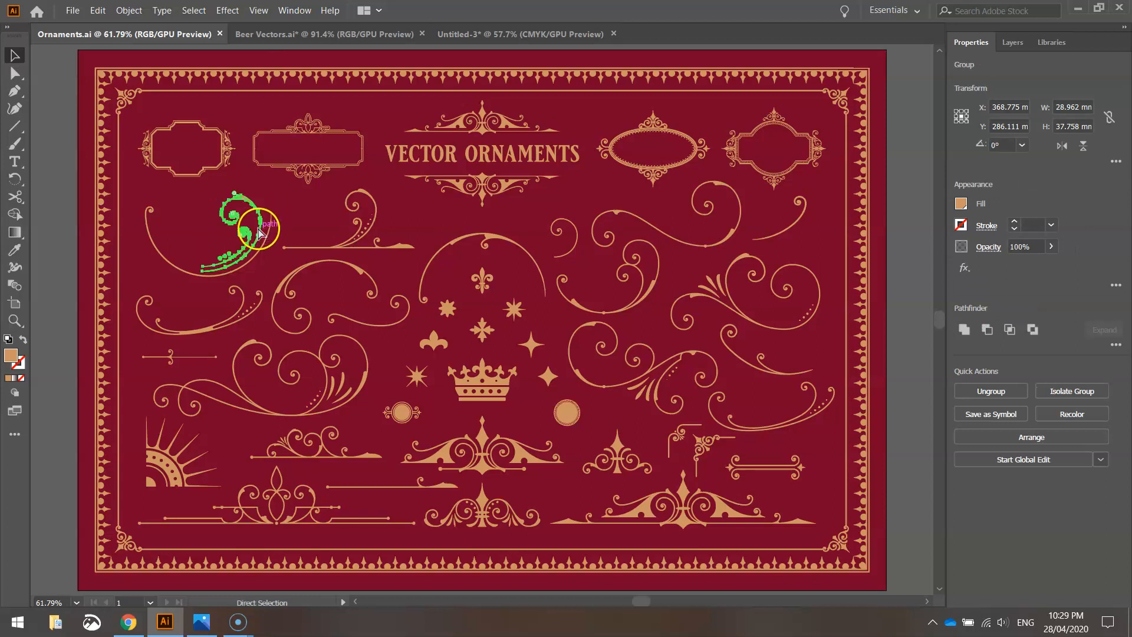
pyautogui.click(483, 32)
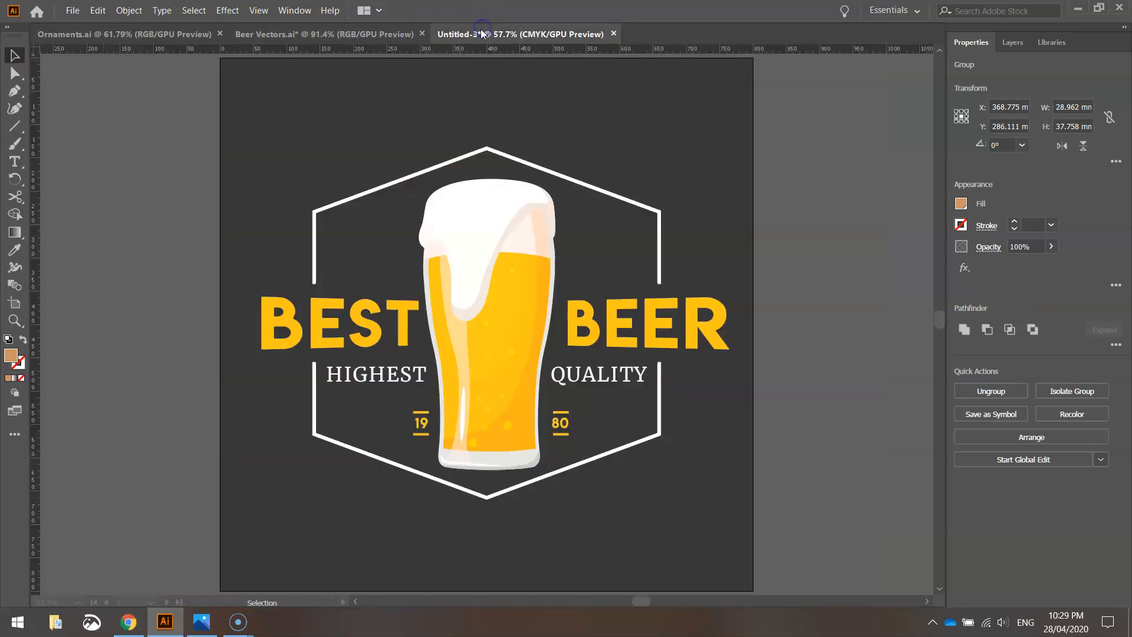
pyautogui.press('a')
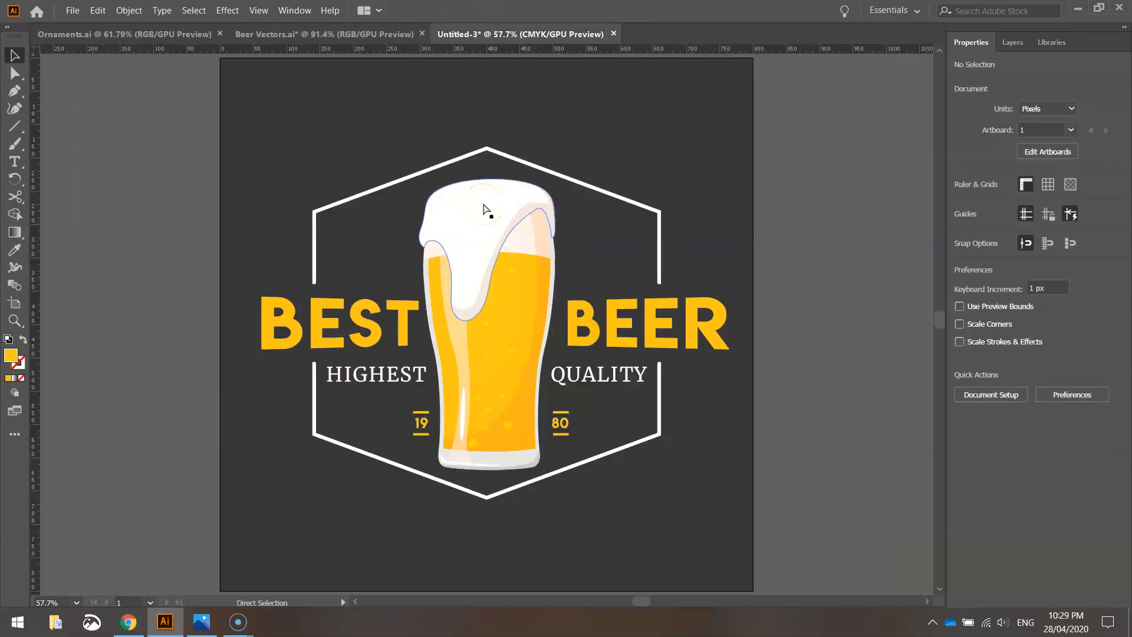
pyautogui.hotkey('ctrl', 'v')
# Step: Place the pasted swirl above BEST inside the hexagon and scale it down to about 76 px wide
pyautogui.press('v')
pyautogui.moveTo(497, 292); pyautogui.dragTo(376, 223)
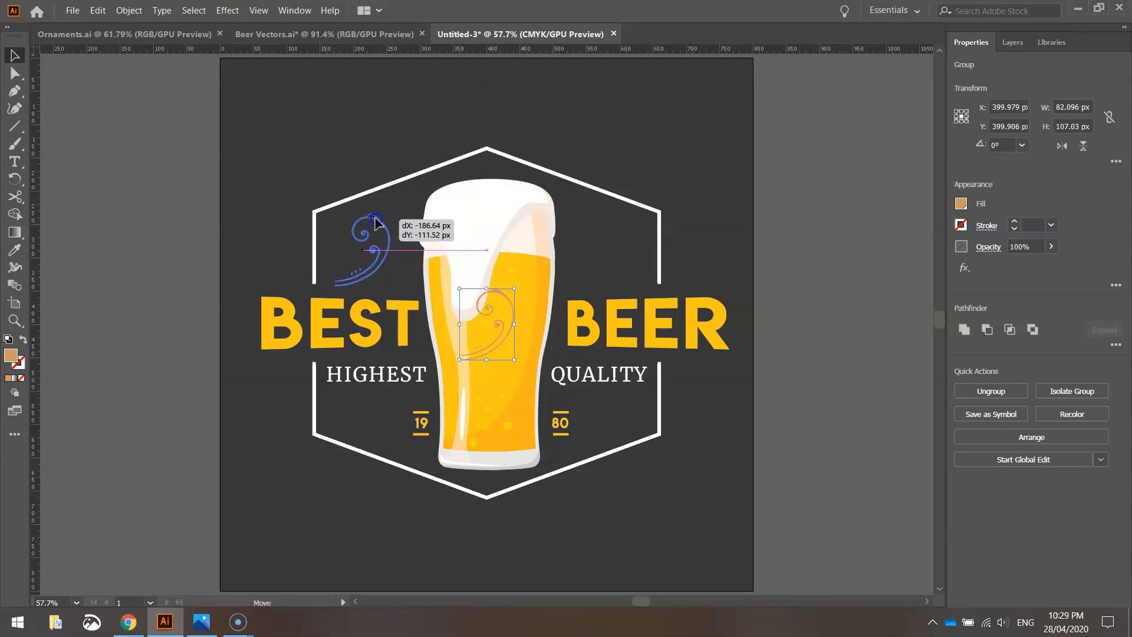
pyautogui.moveTo(376, 222); pyautogui.dragTo(386, 221)
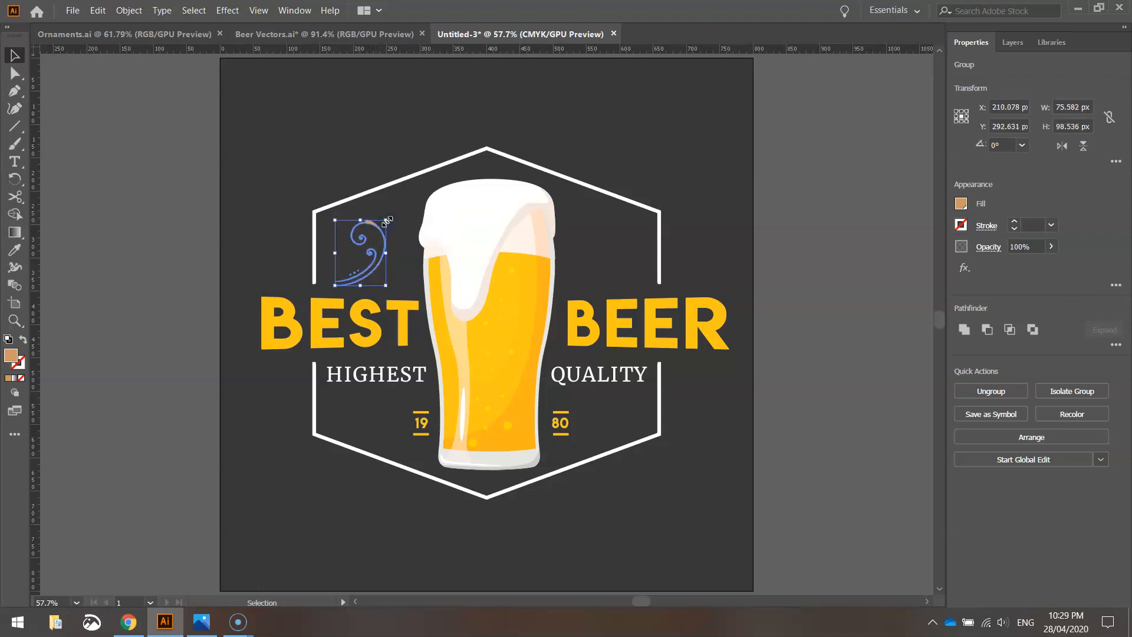
# Step: Change the fill of the swirl above BEST to white, then deselect it
pyautogui.click(960, 203)
pyautogui.click(820, 256)
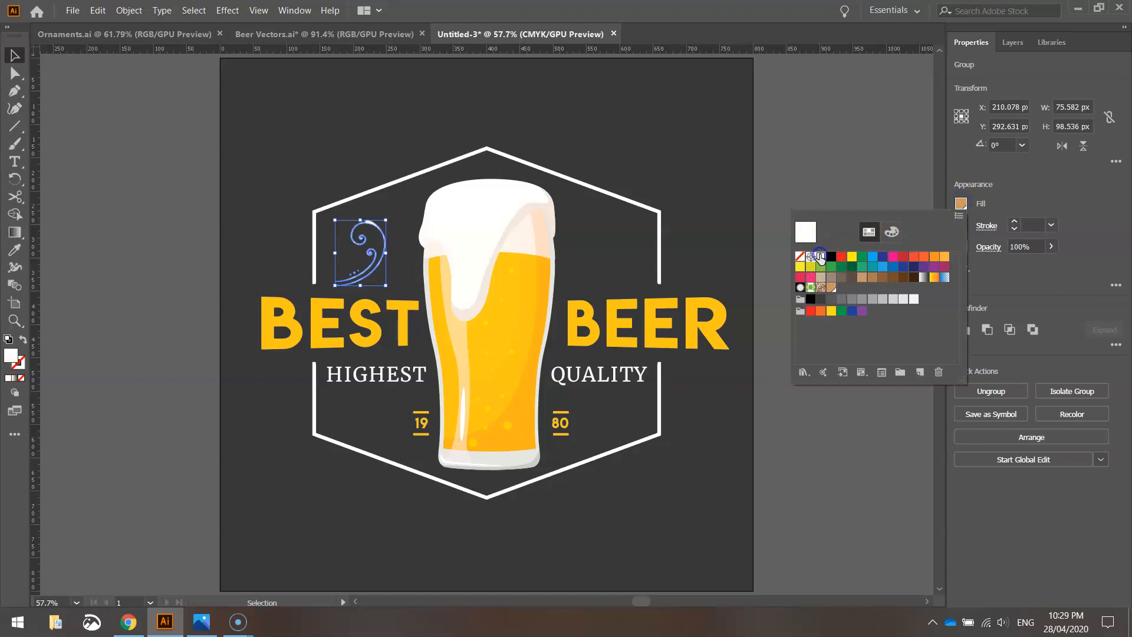
pyautogui.click(1062, 198)
pyautogui.click(142, 156)
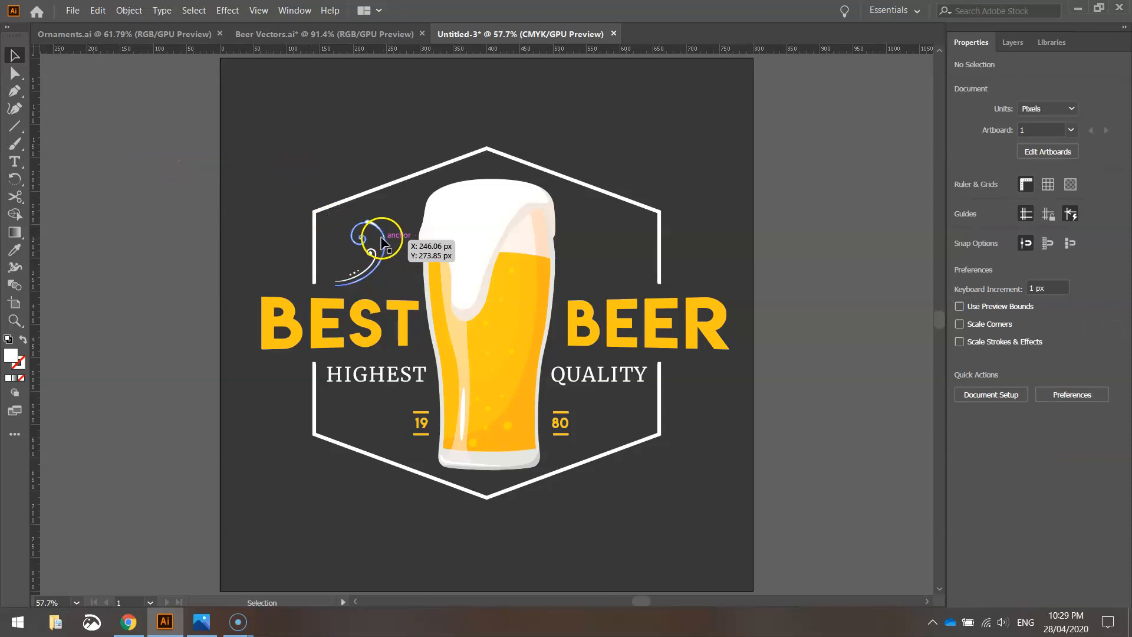
# Step: Scale the white swirl above BEST down slightly from its upper right corner, then deselect it
pyautogui.click(366, 227)
pyautogui.moveTo(386, 220); pyautogui.dragTo(382, 228)
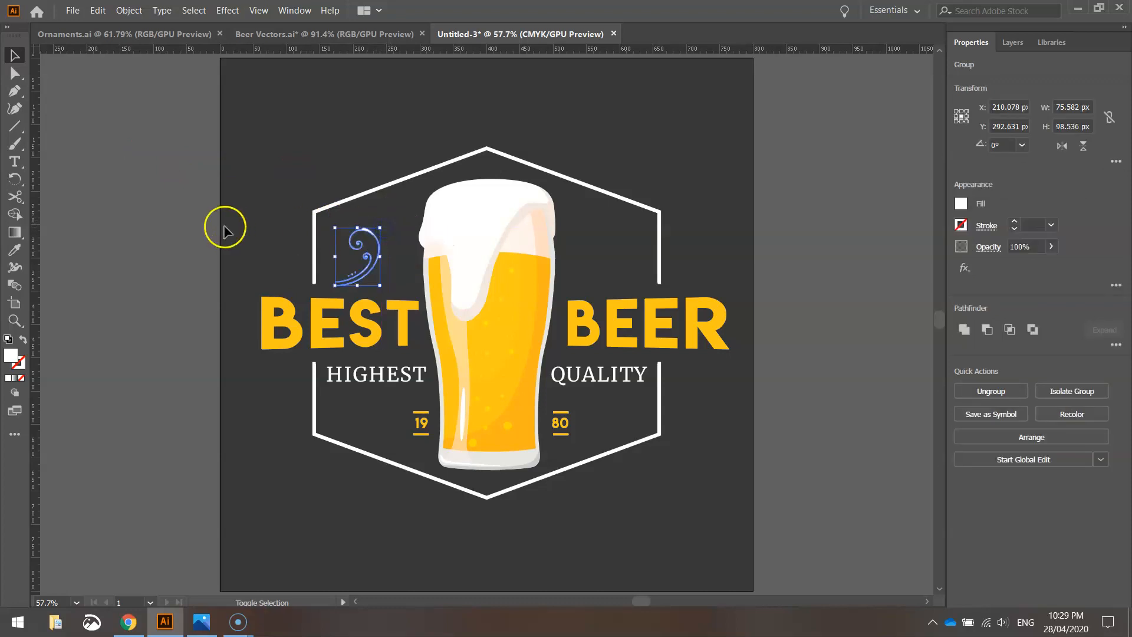
pyautogui.click(151, 164)
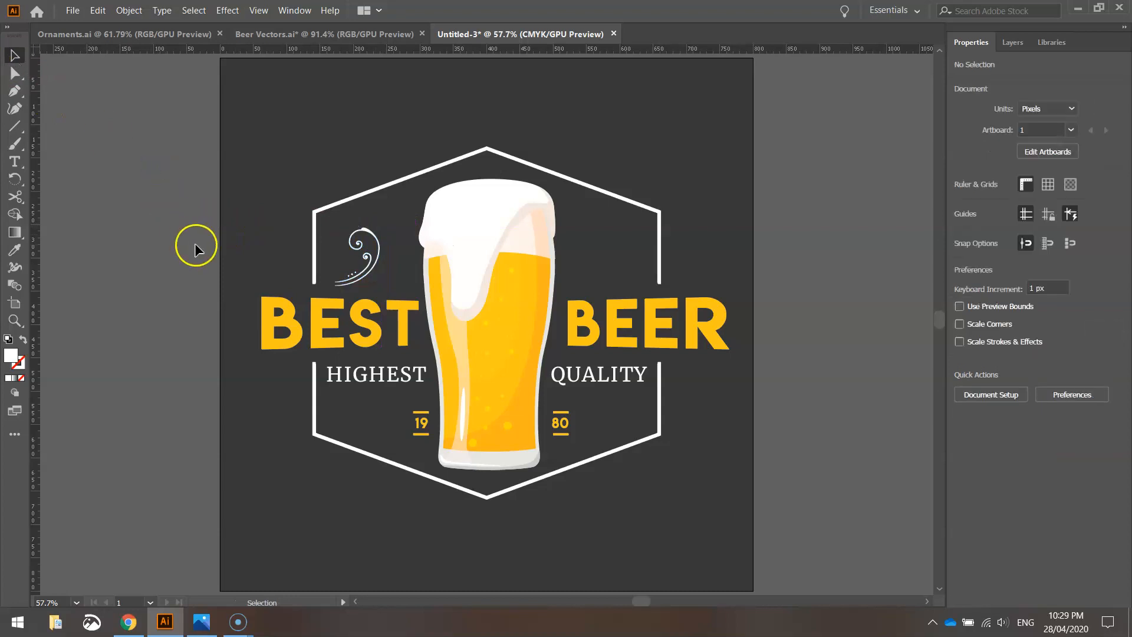
# Step: Copy the curved scroll right of the crown in Ornaments.ai and paste it into the beer logo document
pyautogui.click(183, 36)
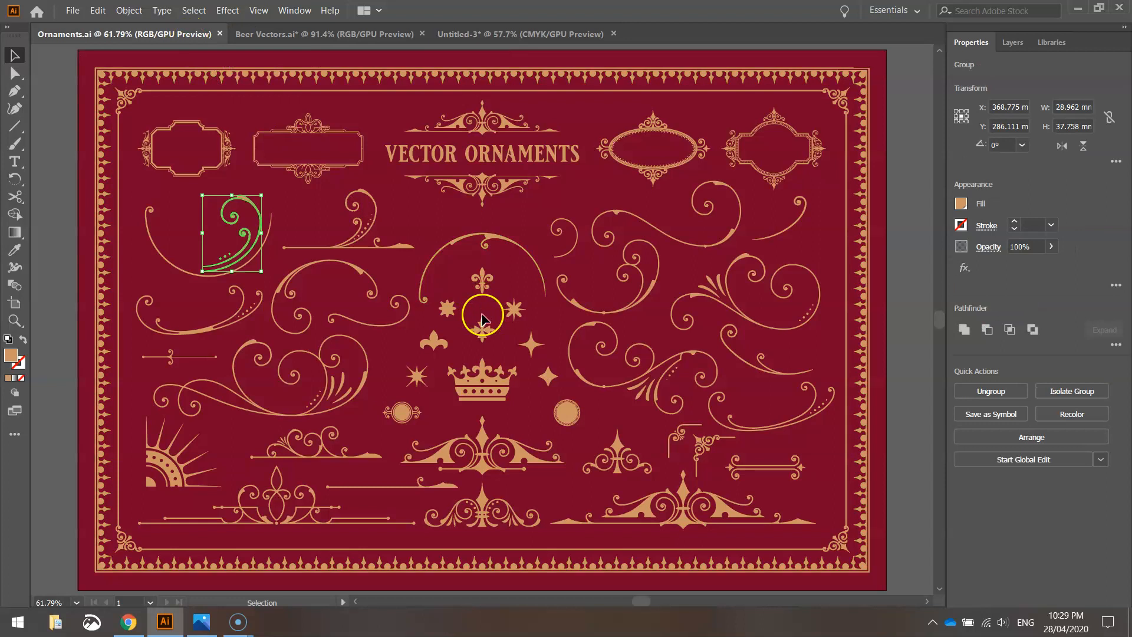
pyautogui.click(757, 368)
pyautogui.hotkey('ctrl', 'c')
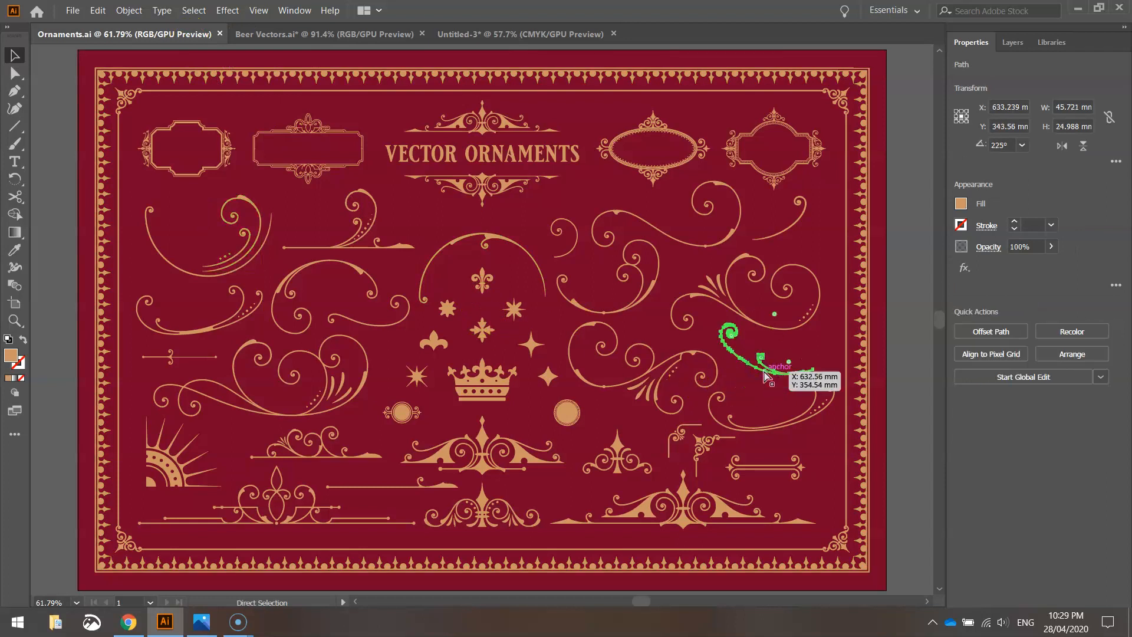
pyautogui.click(504, 34)
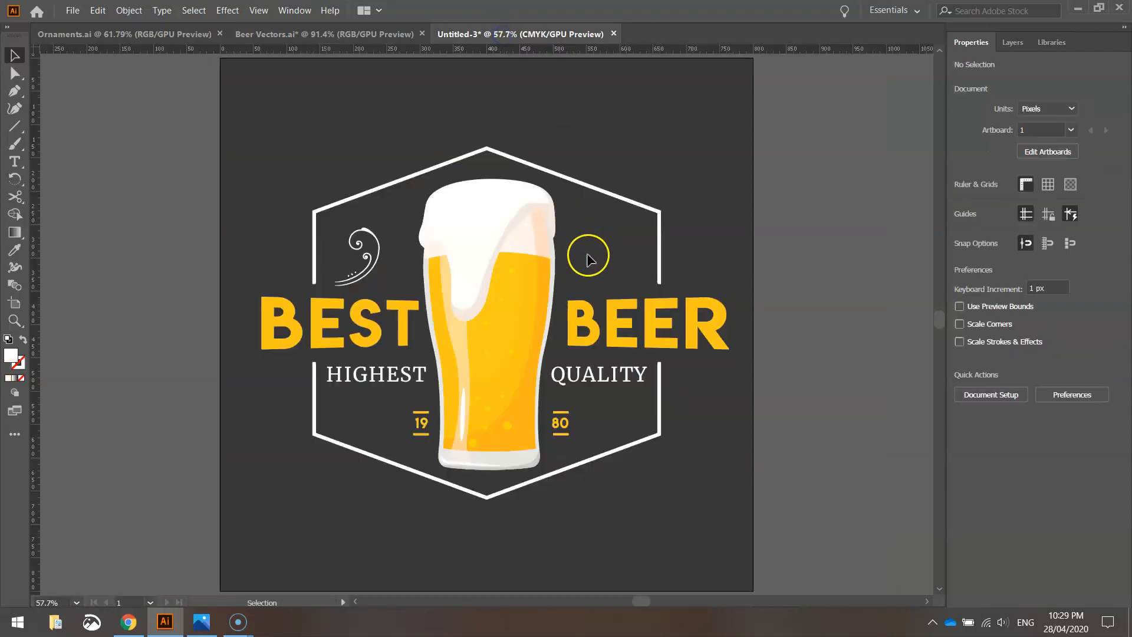
pyautogui.hotkey('ctrl', 'v')
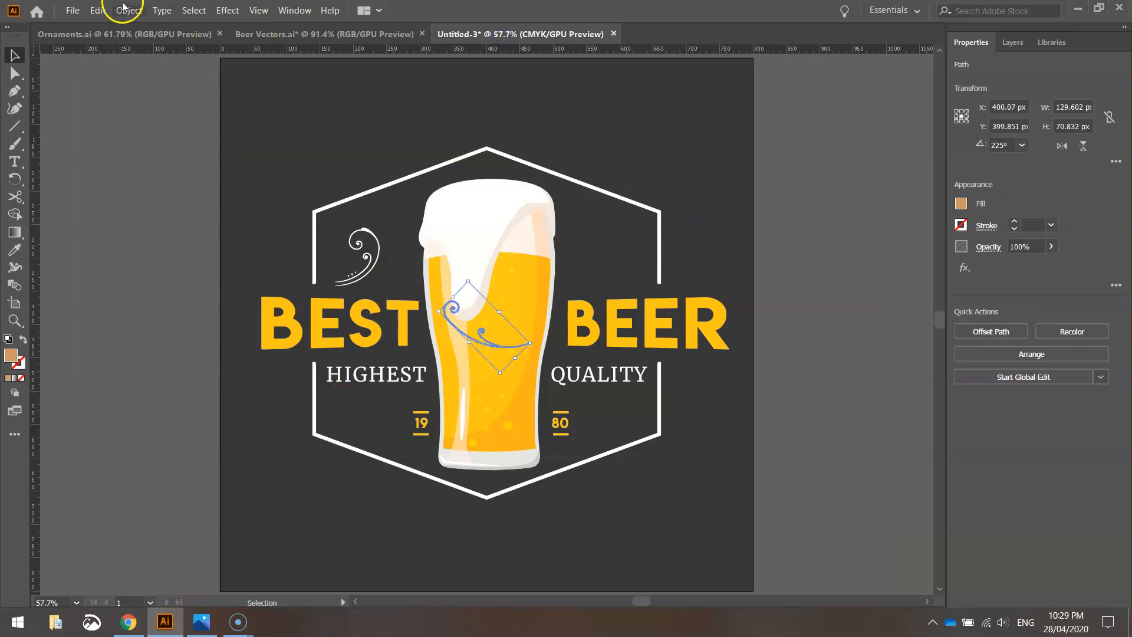
# Step: Reflect the newly pasted scroll ornament across the vertical axis
pyautogui.click(127, 10)
pyautogui.moveTo(152, 26)
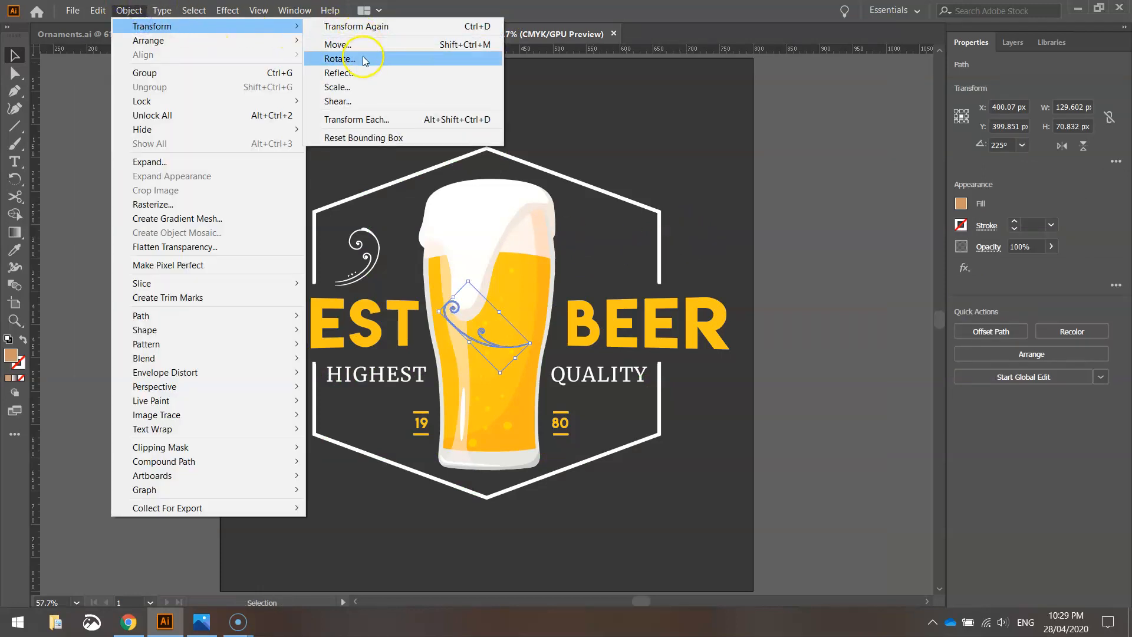
pyautogui.click(348, 72)
pyautogui.click(741, 291)
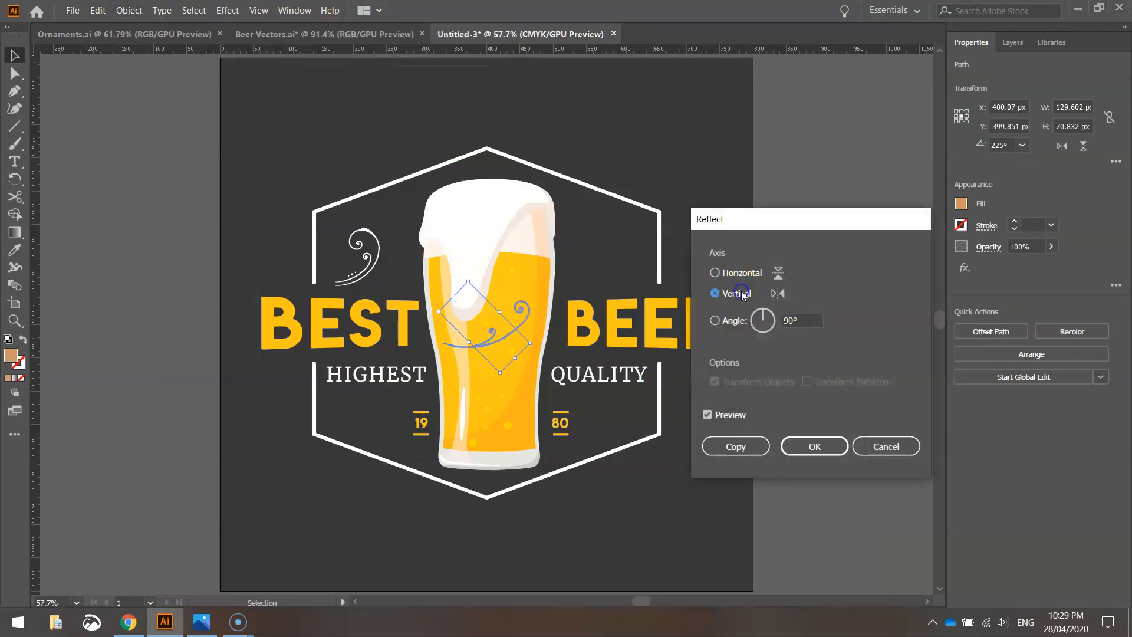
pyautogui.click(814, 446)
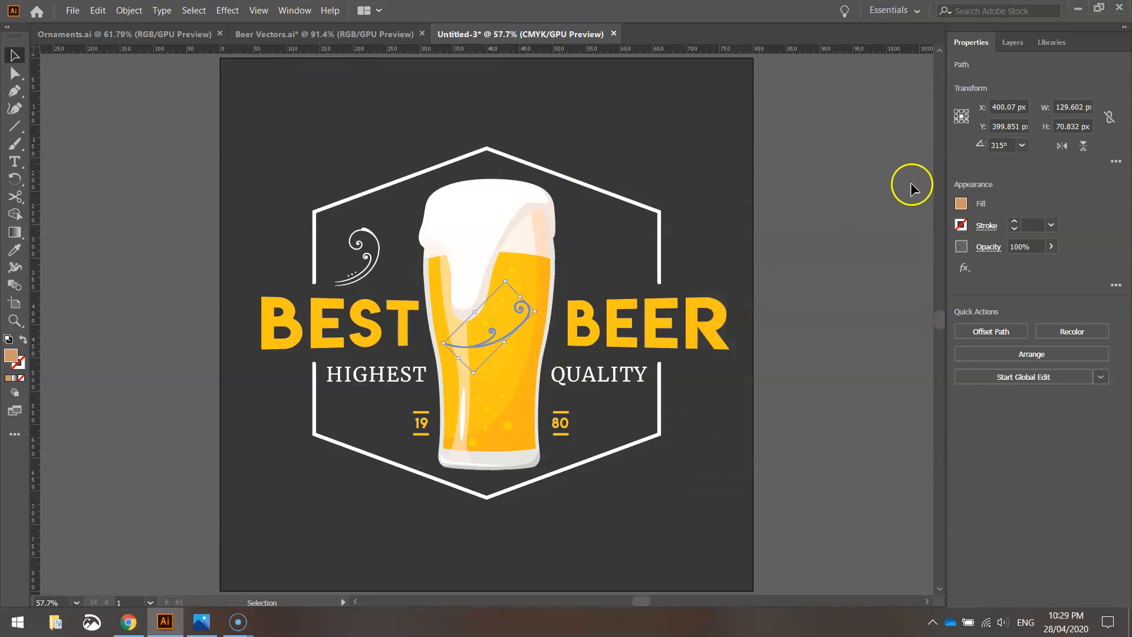
# Step: Fill the reflected scroll with white and move it over the white swirl above BEST
pyautogui.click(961, 203)
pyautogui.click(820, 257)
pyautogui.click(1043, 182)
pyautogui.hotkey('ctrl', '+')
pyautogui.hotkey('ctrl', '+')
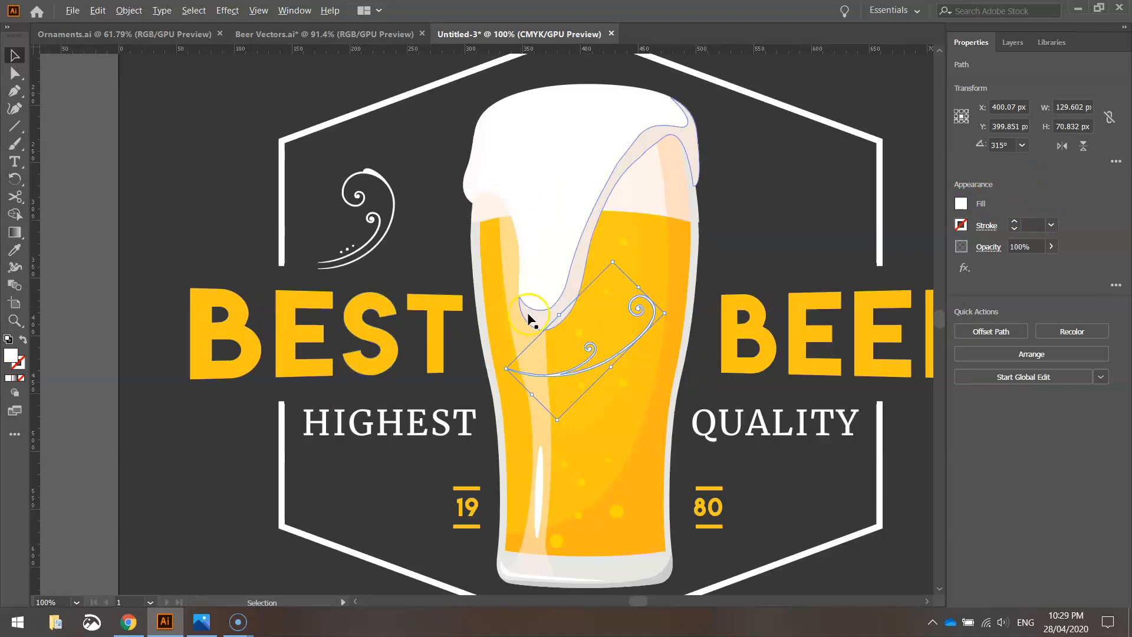
pyautogui.moveTo(645, 304); pyautogui.dragTo(447, 164)
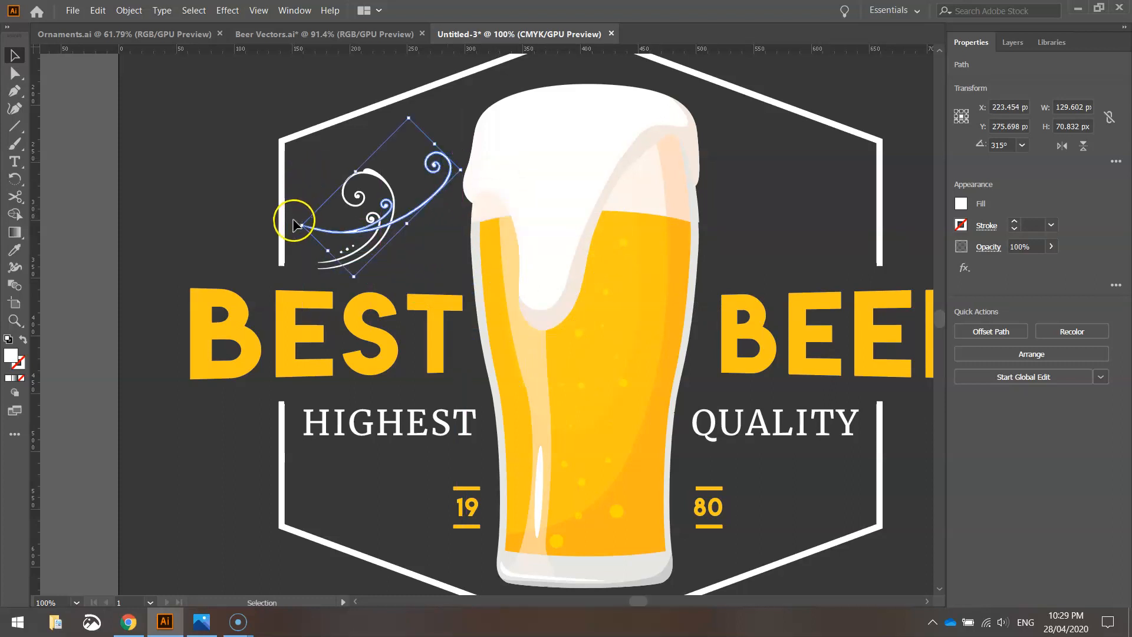
# Step: Rotate the white scroll to about 348° and nest it against the outer side of the swirl above BEST
pyautogui.moveTo(411, 114); pyautogui.dragTo(390, 103)
pyautogui.moveTo(411, 112); pyautogui.dragTo(350, 85)
pyautogui.moveTo(422, 173); pyautogui.dragTo(424, 180)
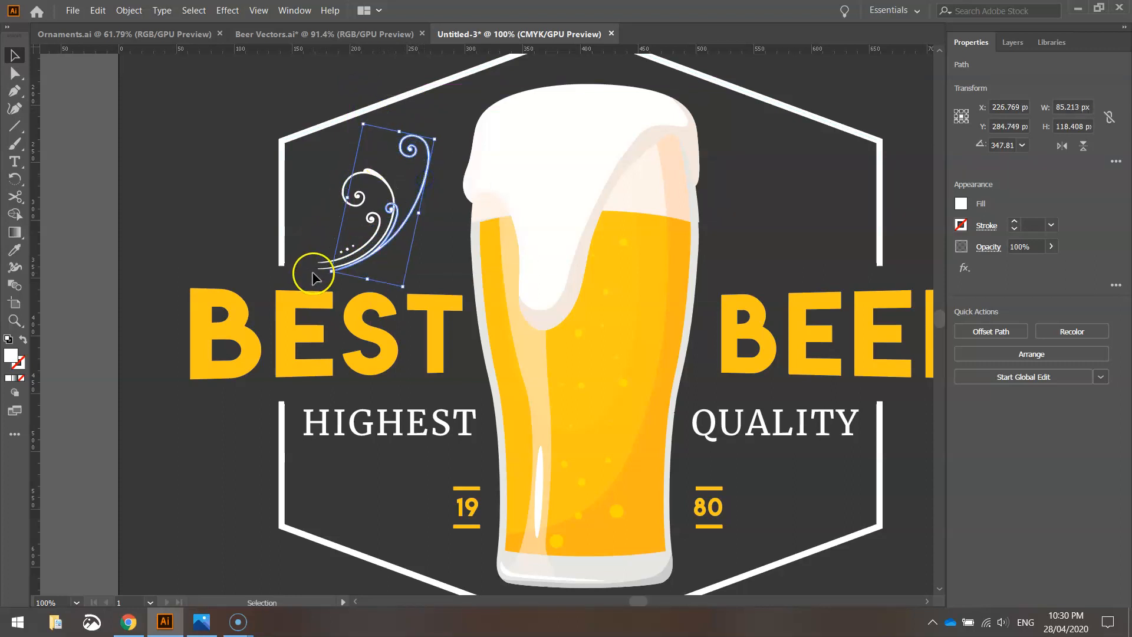
pyautogui.click(220, 212)
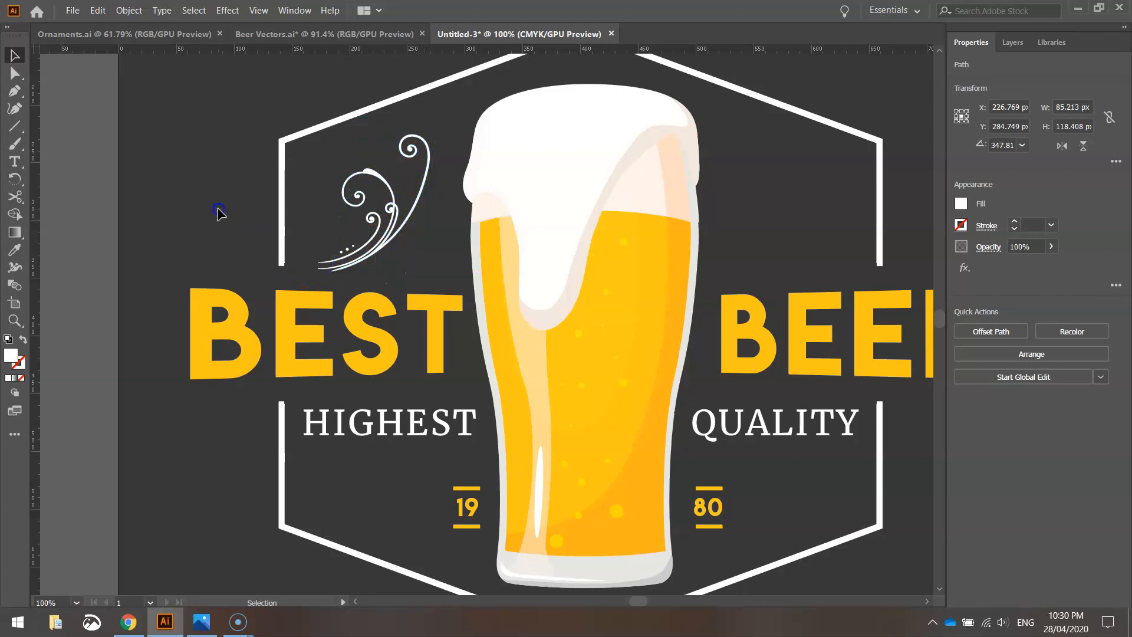
# Step: Reposition the outer scroll slightly and rotate it to about 343°, then deselect it
pyautogui.moveTo(422, 195); pyautogui.dragTo(422, 197)
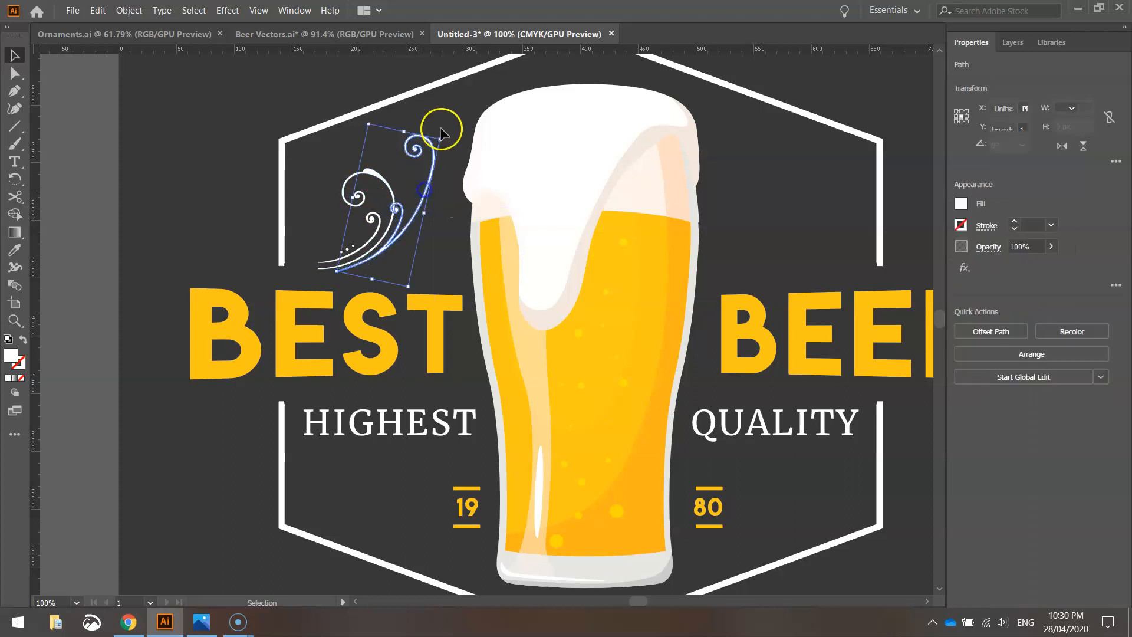
pyautogui.moveTo(448, 138); pyautogui.dragTo(452, 145)
pyautogui.click(222, 239)
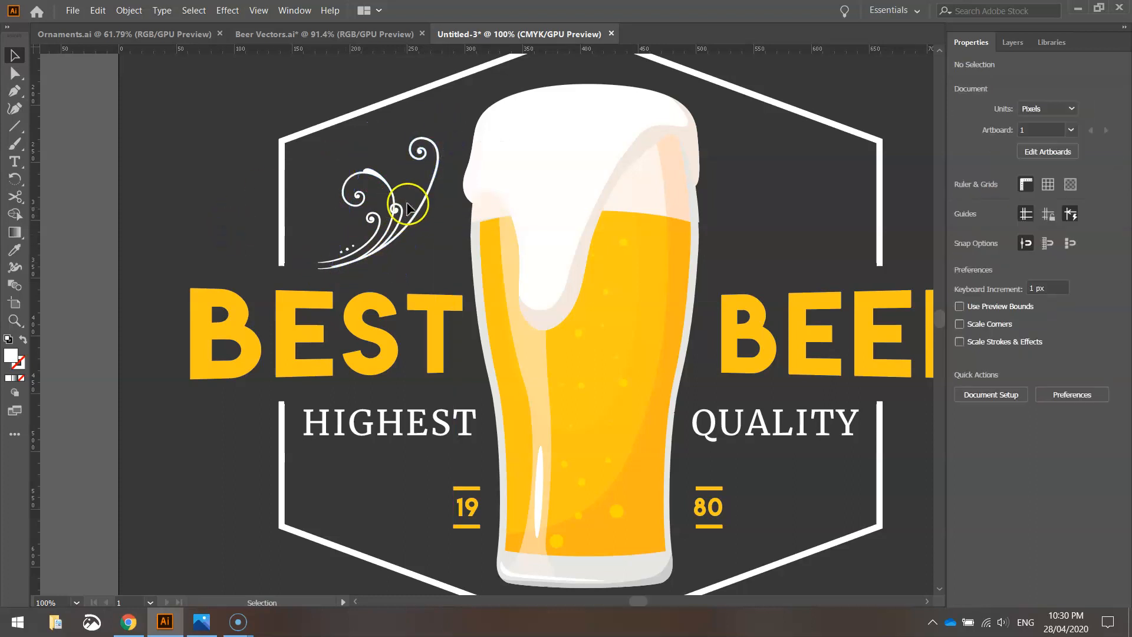
pyautogui.moveTo(433, 181); pyautogui.dragTo(433, 182)
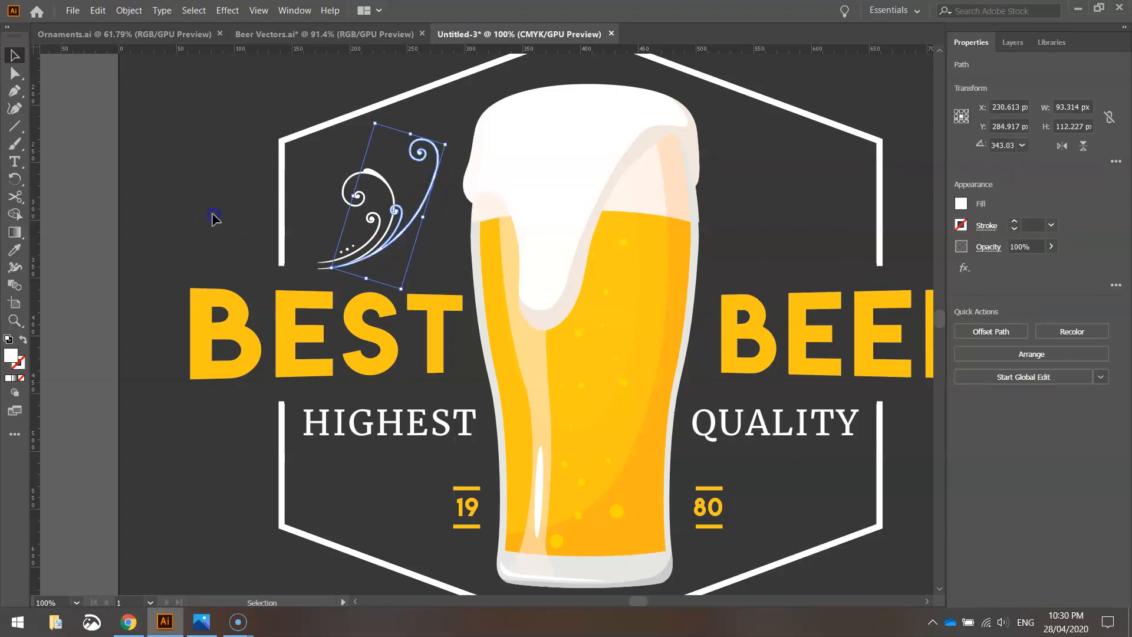
pyautogui.click(213, 217)
# Step: Shift the outer scroll 10 px right and rotate it to about 341° beside the swirl above BEST, then deselect it
pyautogui.click(401, 233)
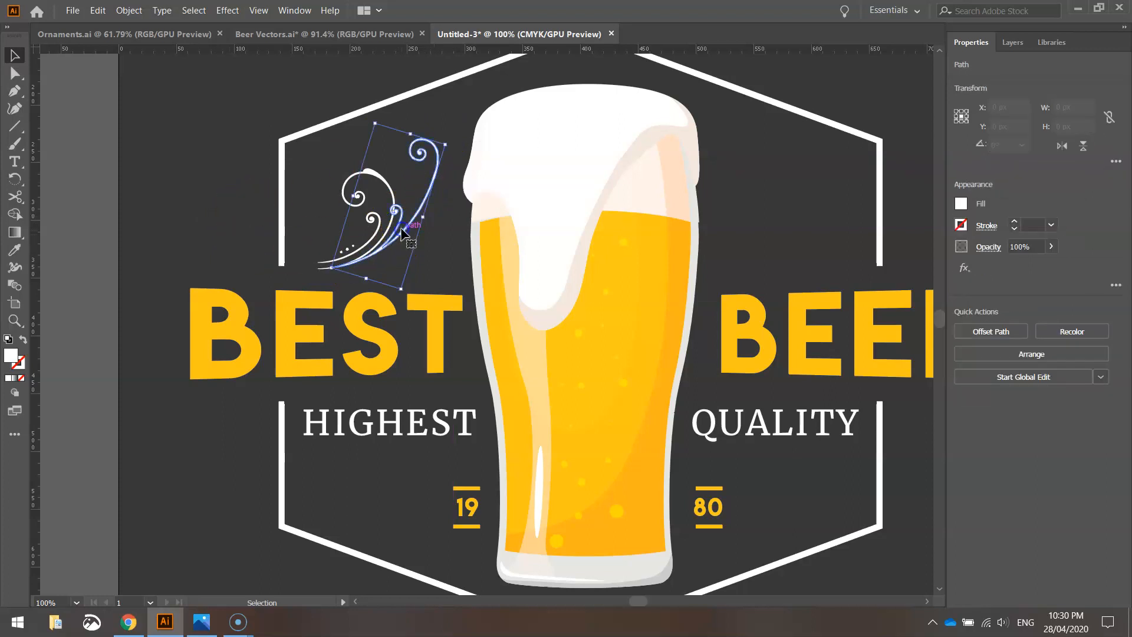
pyautogui.hotkey('shift', 'Right')
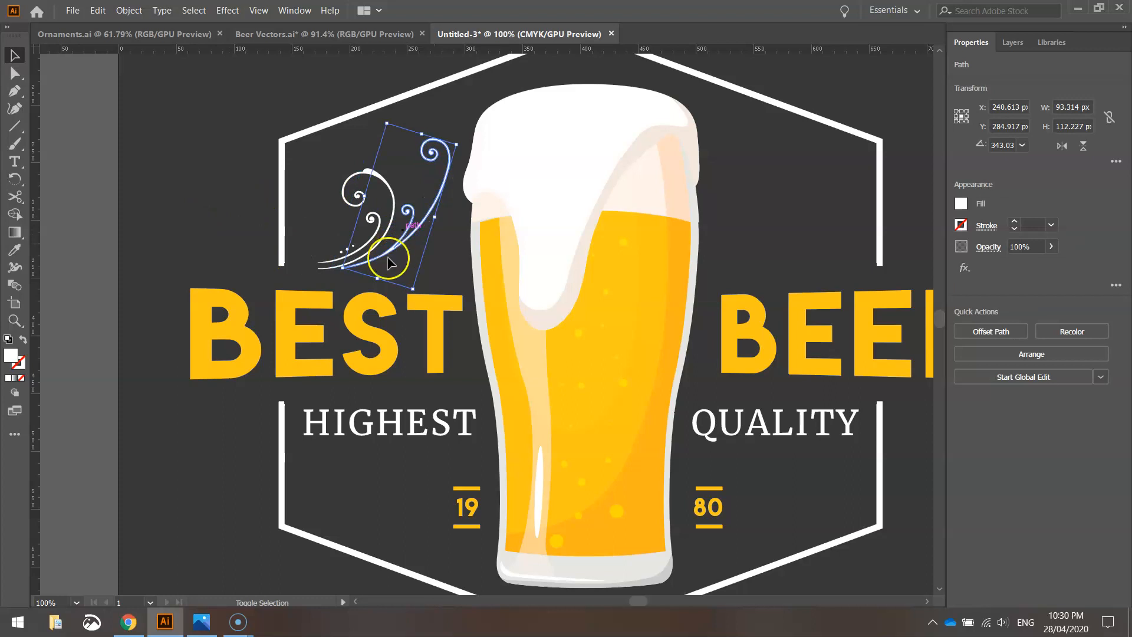
pyautogui.click(466, 134)
pyautogui.click(436, 203)
pyautogui.moveTo(463, 140); pyautogui.dragTo(467, 144)
pyautogui.click(167, 183)
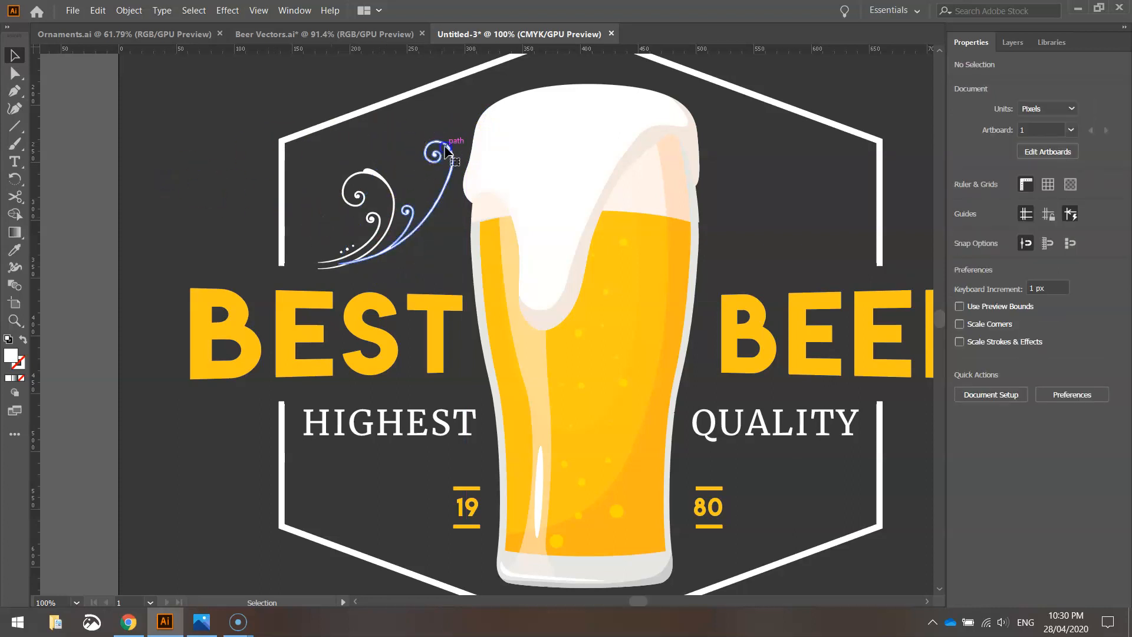
pyautogui.click(462, 146)
pyautogui.moveTo(467, 143); pyautogui.dragTo(465, 142)
pyautogui.click(217, 223)
pyautogui.click(219, 254)
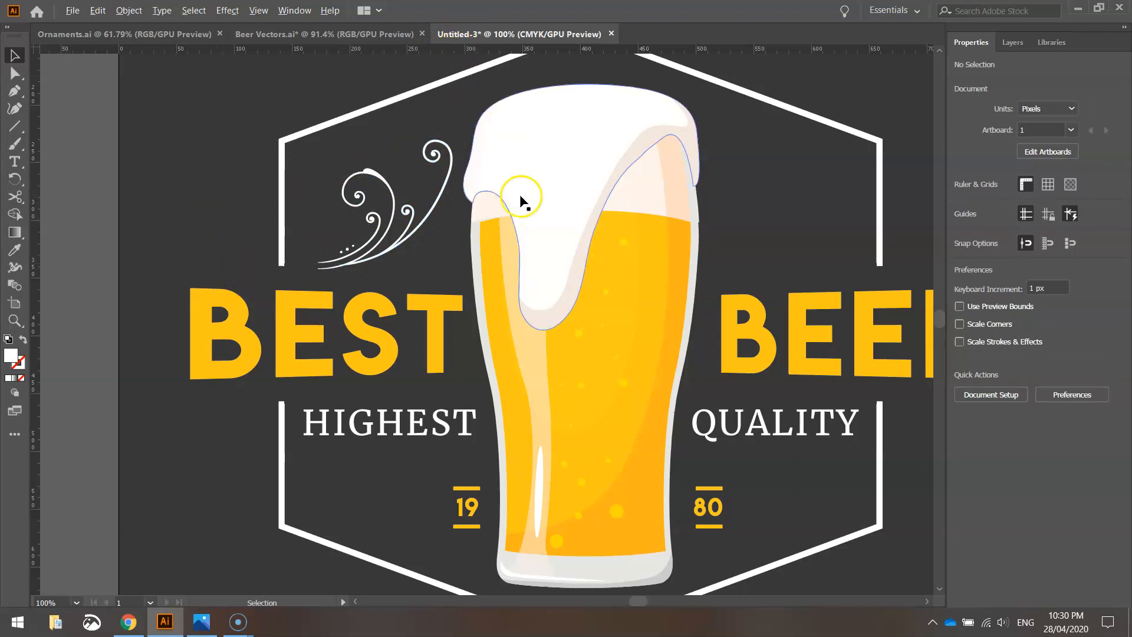
# Step: Enlarge the outer scroll slightly from its upper right corner, keep it close to the glass, and deselect it
pyautogui.scroll(-2, 521, 200)
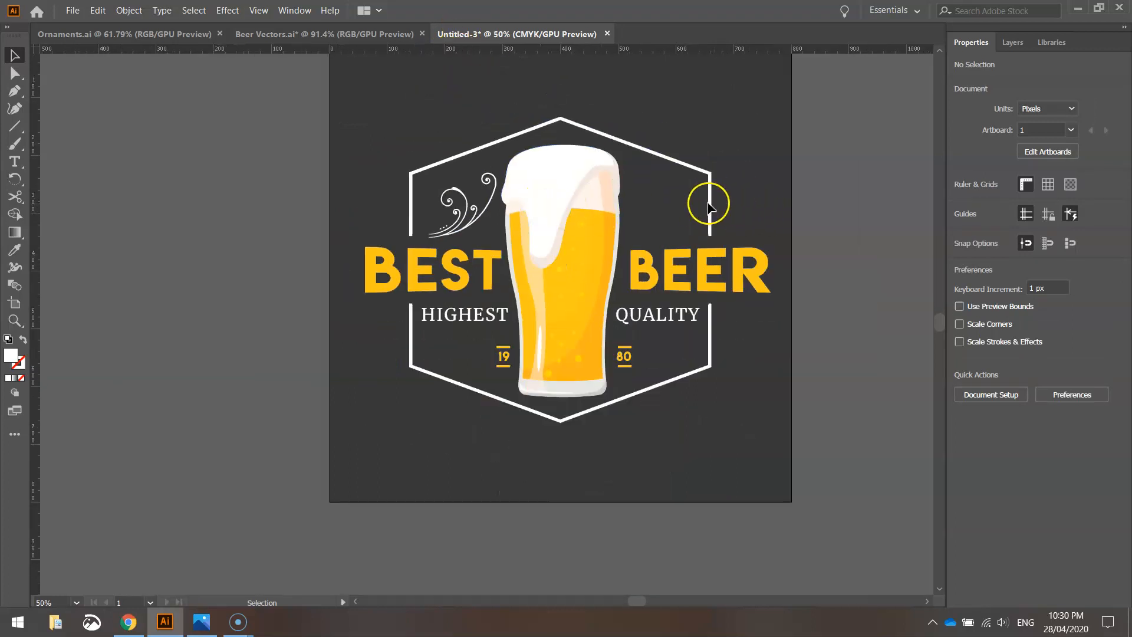
pyautogui.click(488, 175)
pyautogui.moveTo(501, 175); pyautogui.dragTo(504, 172)
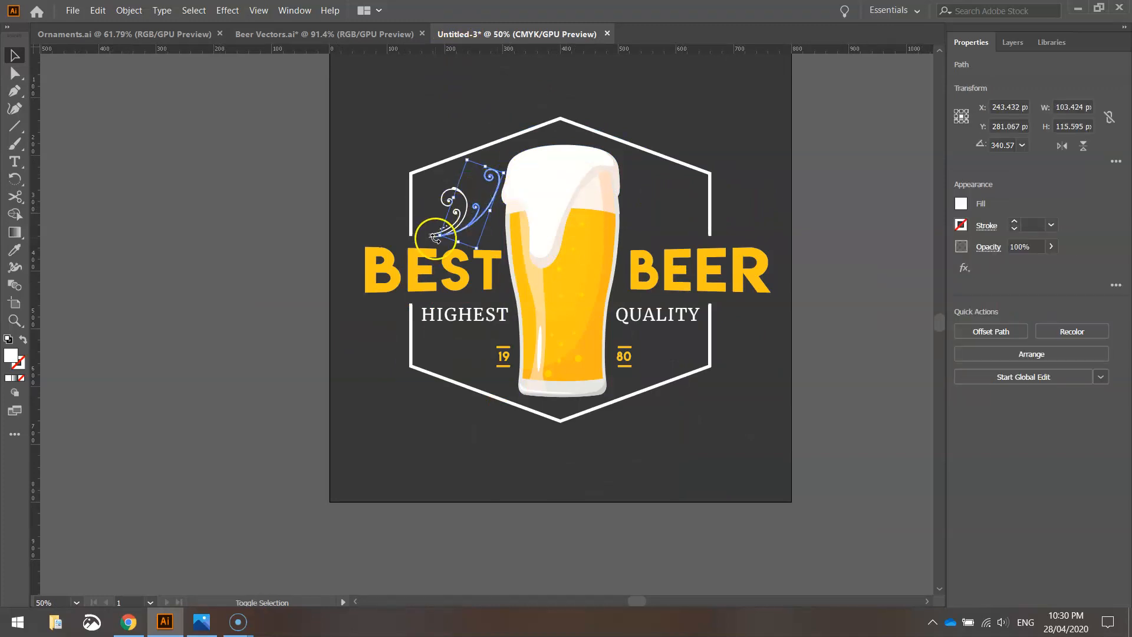
pyautogui.hotkey('shift', 'Left')
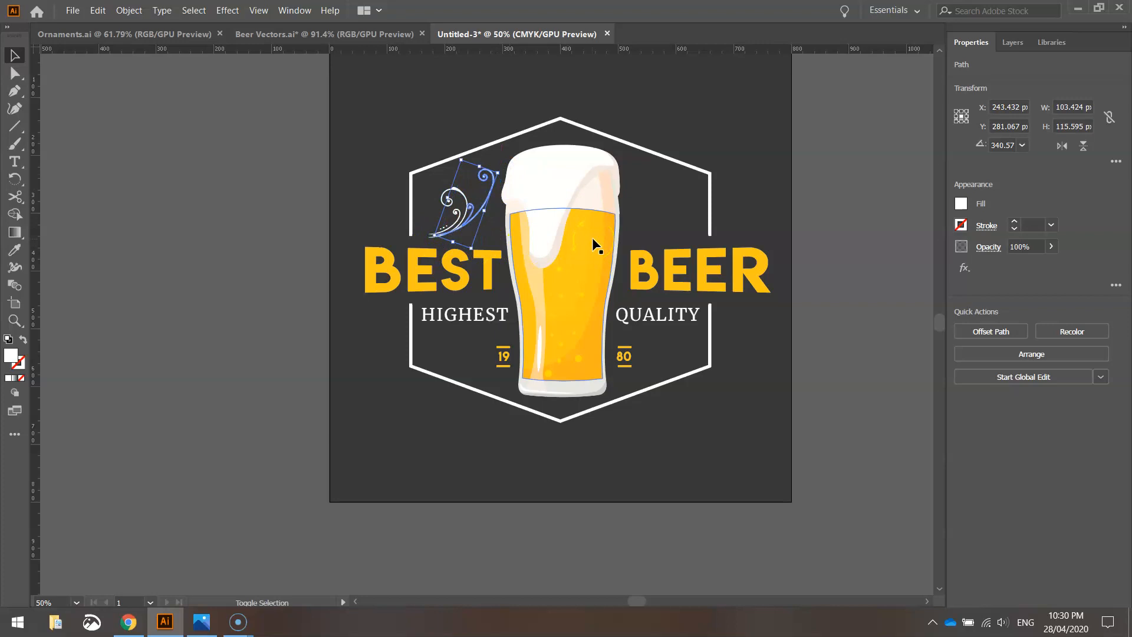
pyautogui.hotkey('shift', 'Right')
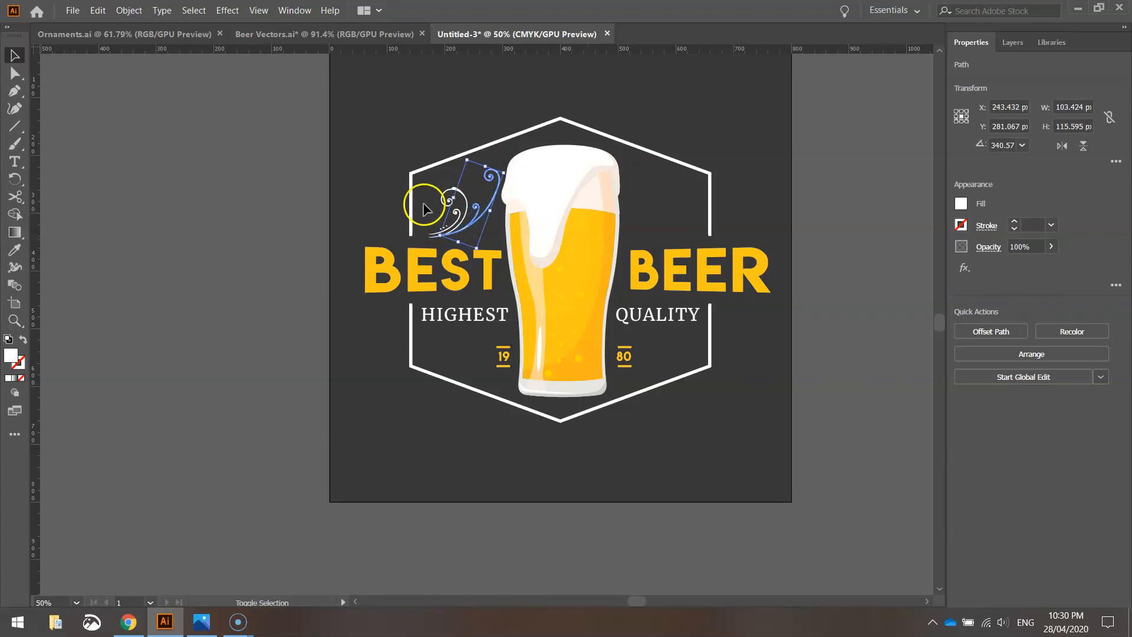
pyautogui.keyDown('shift'); pyautogui.click(443, 204); pyautogui.keyUp('shift')
pyautogui.click(311, 233)
pyautogui.scroll(1, 565, 193)
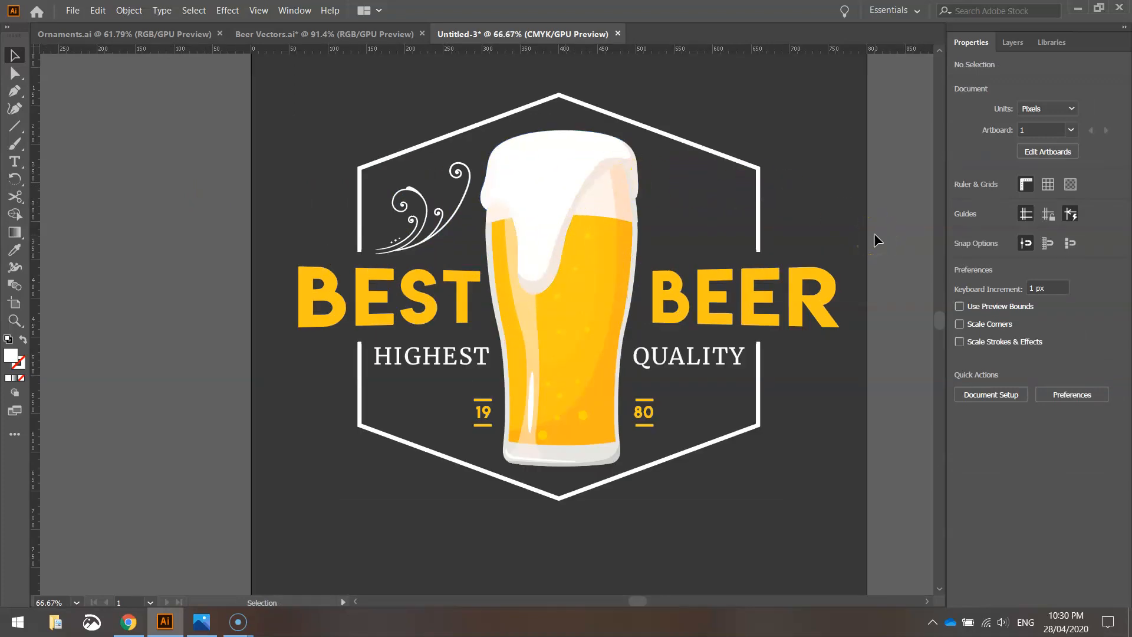
# Step: Rotate both ornaments above BEST together slightly counterclockwise, shift them toward the glass, and deselect them
pyautogui.click(448, 234)
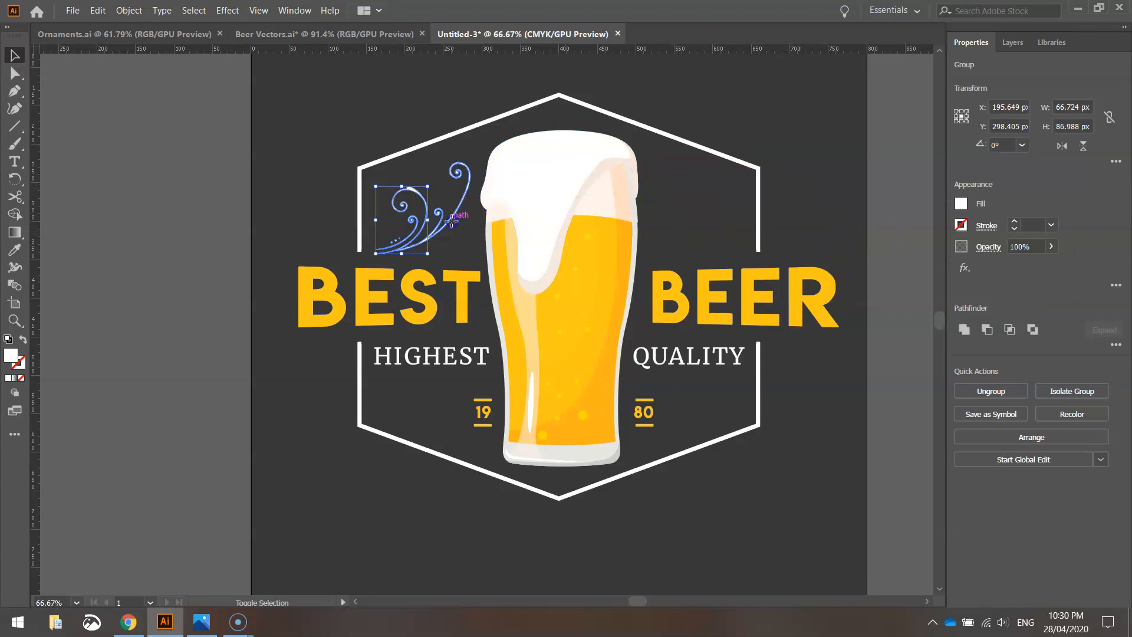
pyautogui.keyDown('shift'); pyautogui.click(463, 195); pyautogui.keyUp('shift')
pyautogui.moveTo(478, 157); pyautogui.dragTo(476, 152)
pyautogui.moveTo(461, 206); pyautogui.dragTo(465, 207)
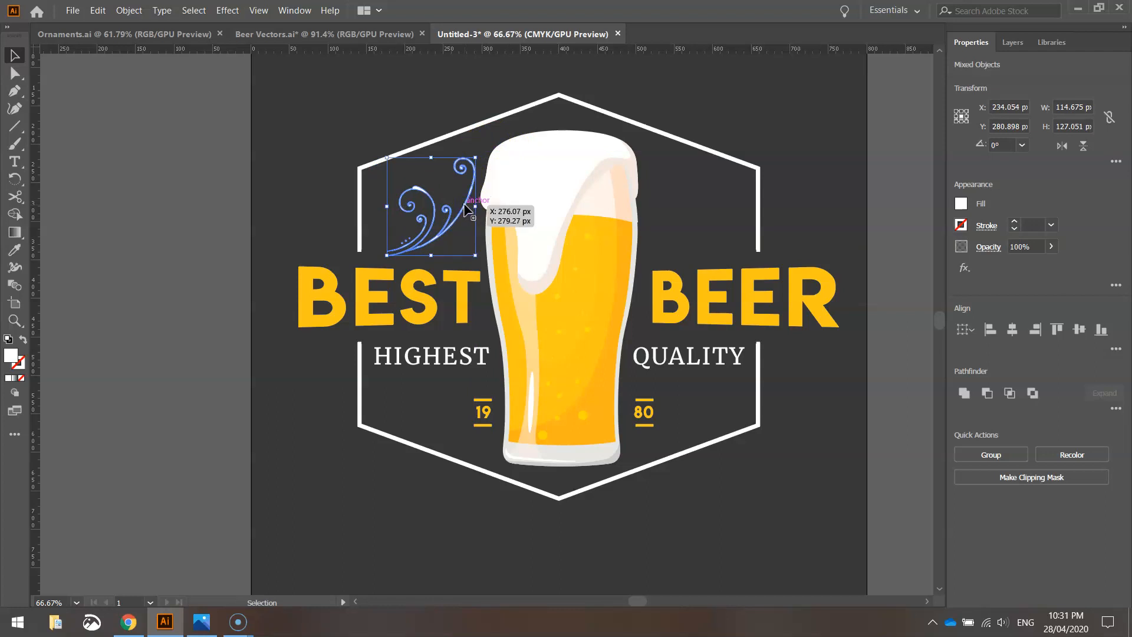
pyautogui.click(258, 196)
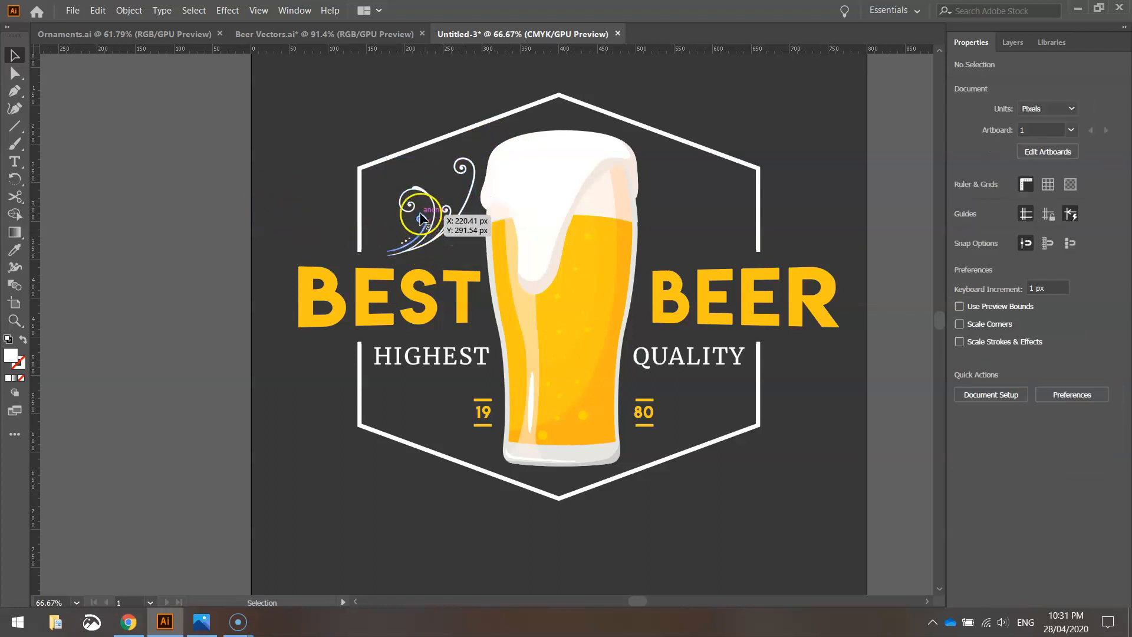
# Step: Group the two white ornaments above BEST and paste a copy of the group in place
pyautogui.click(447, 216)
pyautogui.keyDown('shift'); pyautogui.click(447, 211); pyautogui.keyUp('shift')
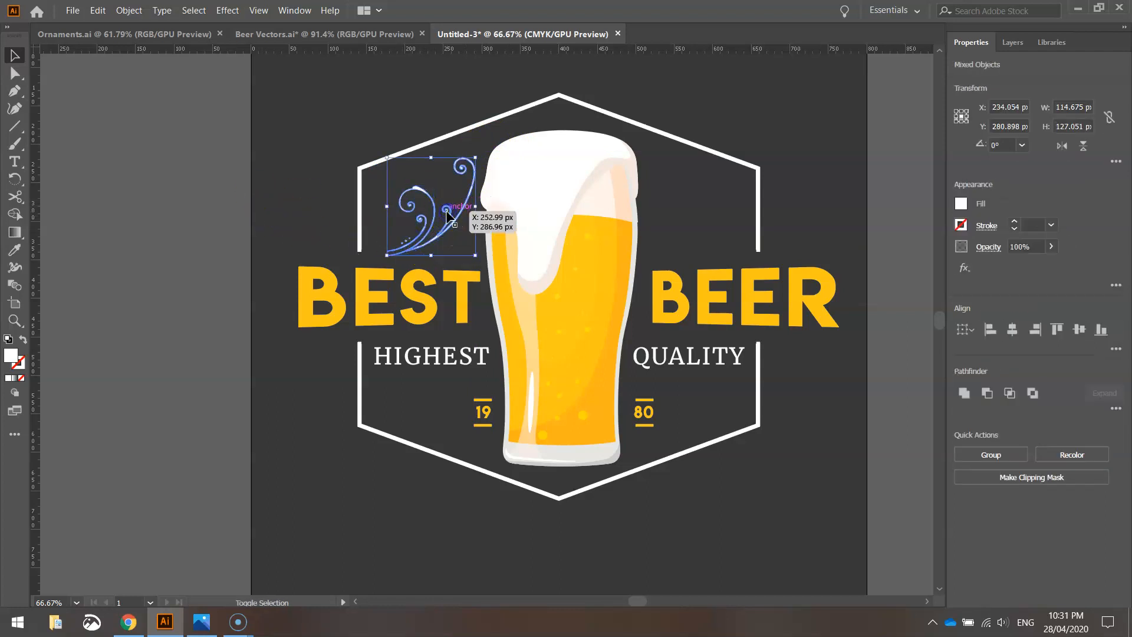
pyautogui.rightClick(448, 212)
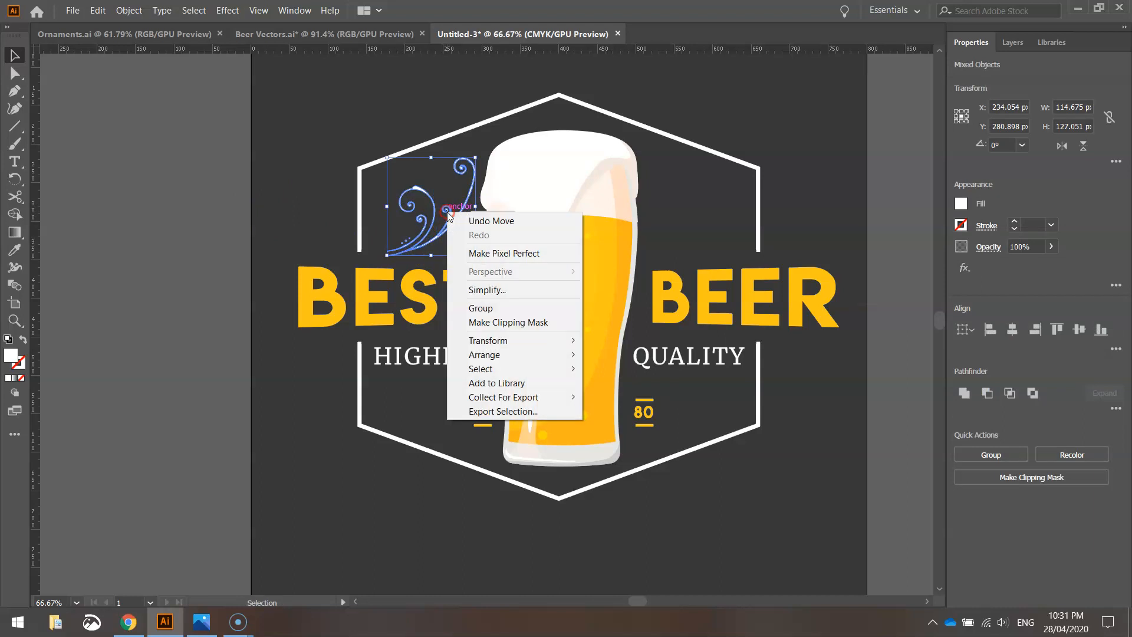
pyautogui.click(497, 310)
pyautogui.click(104, 10)
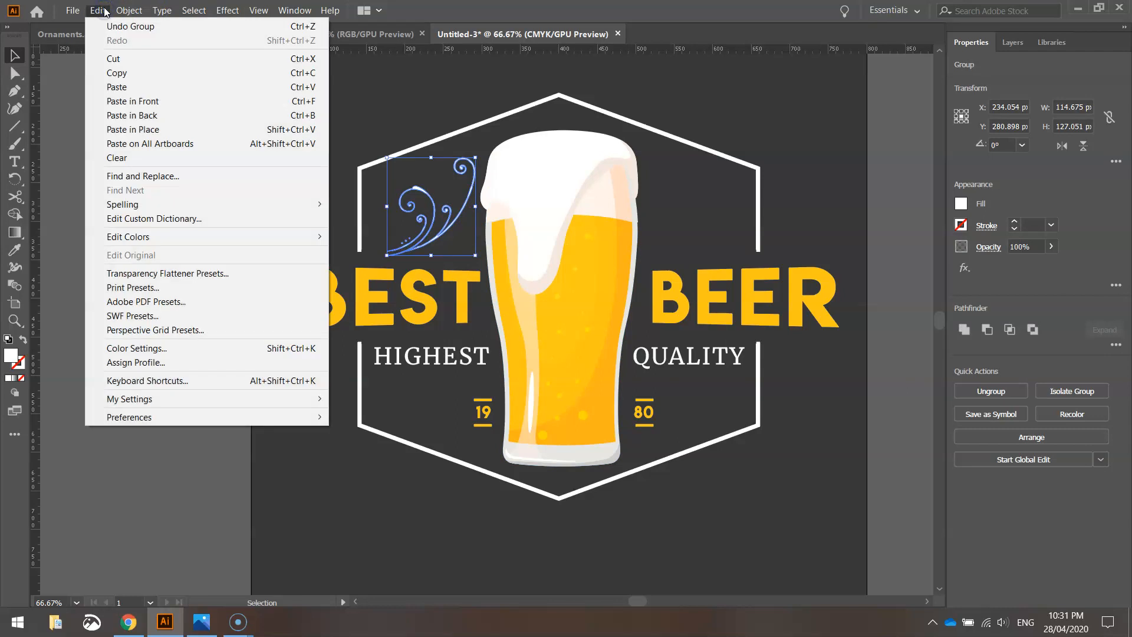
pyautogui.click(97, 11)
pyautogui.click(97, 11)
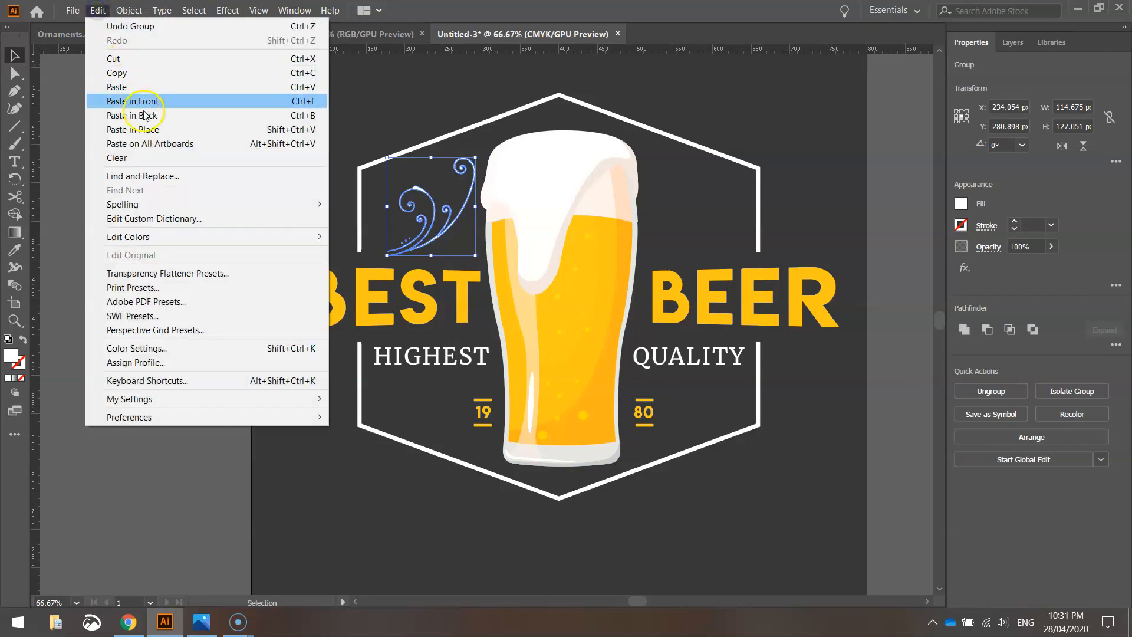
pyautogui.click(150, 129)
# Step: Reflect the pasted ornament group across the vertical axis
pyautogui.click(129, 11)
pyautogui.moveTo(141, 27)
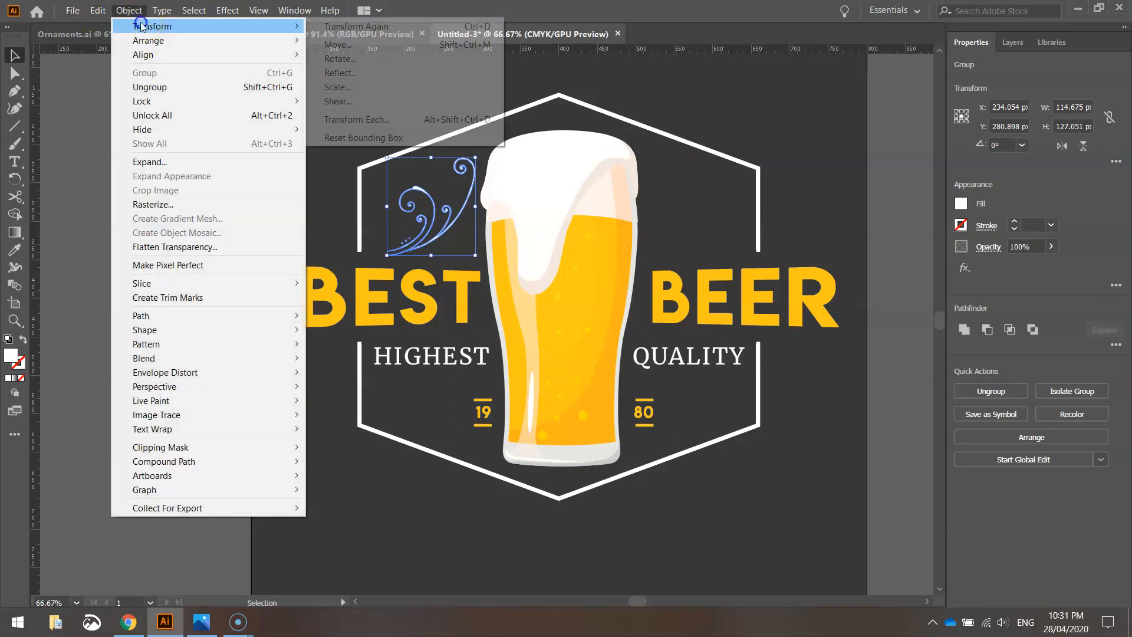
pyautogui.click(340, 73)
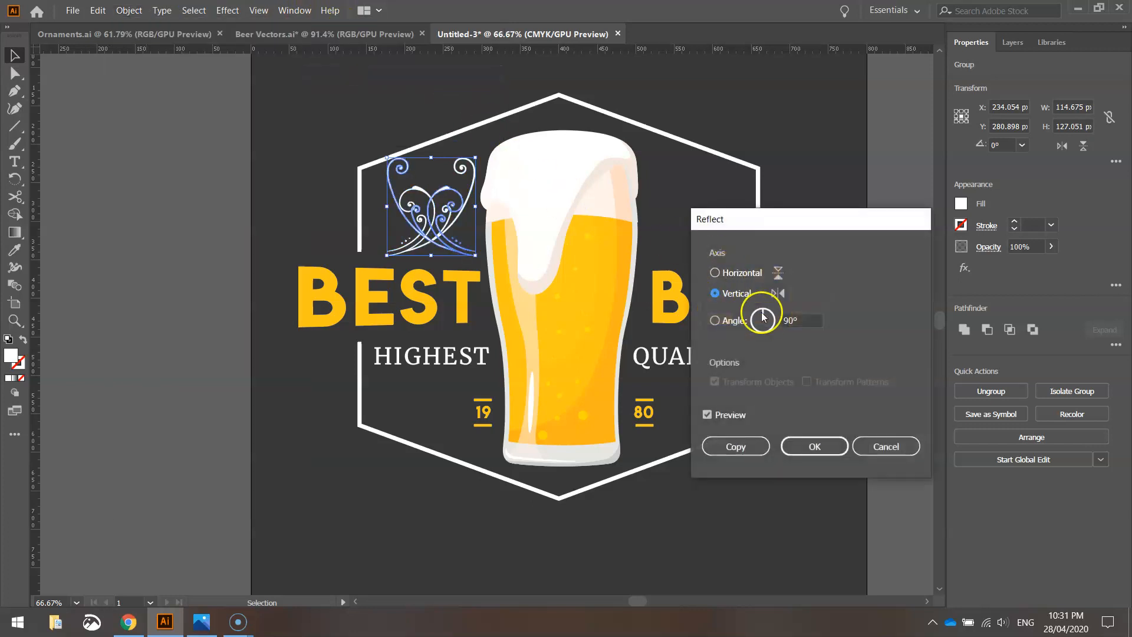
pyautogui.click(814, 446)
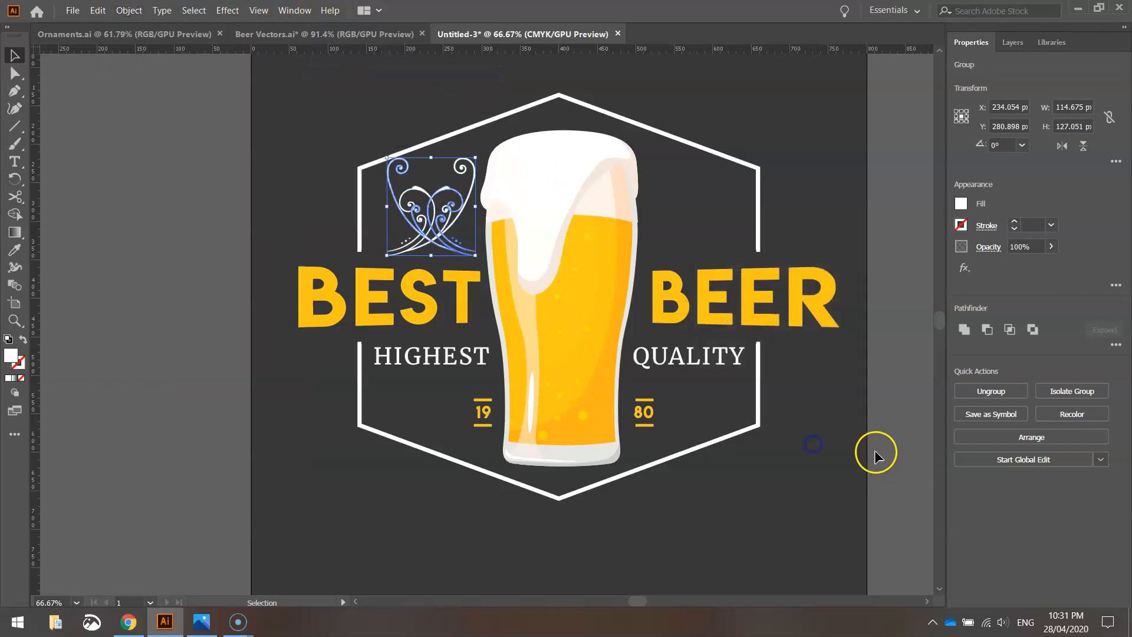
# Step: Move the reflected ornament group horizontally to X of about 573 px, above BEER, then deselect it
pyautogui.hotkey('shift', 'Right')
pyautogui.hotkey('shift', 'Right')
pyautogui.hotkey('shift', 'Right')
pyautogui.hotkey('shift', 'Right')
pyautogui.hotkey('shift', 'Right')
pyautogui.hotkey('shift', 'Right')
pyautogui.hotkey('shift', 'Right')
pyautogui.hotkey('shift', 'Right')
pyautogui.hotkey('shift', 'Right')
pyautogui.hotkey('shift', 'Right')
pyautogui.hotkey('shift', 'Right')
pyautogui.hotkey('shift', 'Right')
pyautogui.hotkey('shift', 'Right')
pyautogui.hotkey('shift', 'Right')
pyautogui.hotkey('shift', 'Right')
pyautogui.hotkey('shift', 'Right')
pyautogui.hotkey('shift', 'Right')
pyautogui.hotkey('shift', 'Right')
pyautogui.hotkey('shift', 'Right')
pyautogui.hotkey('shift', 'Right')
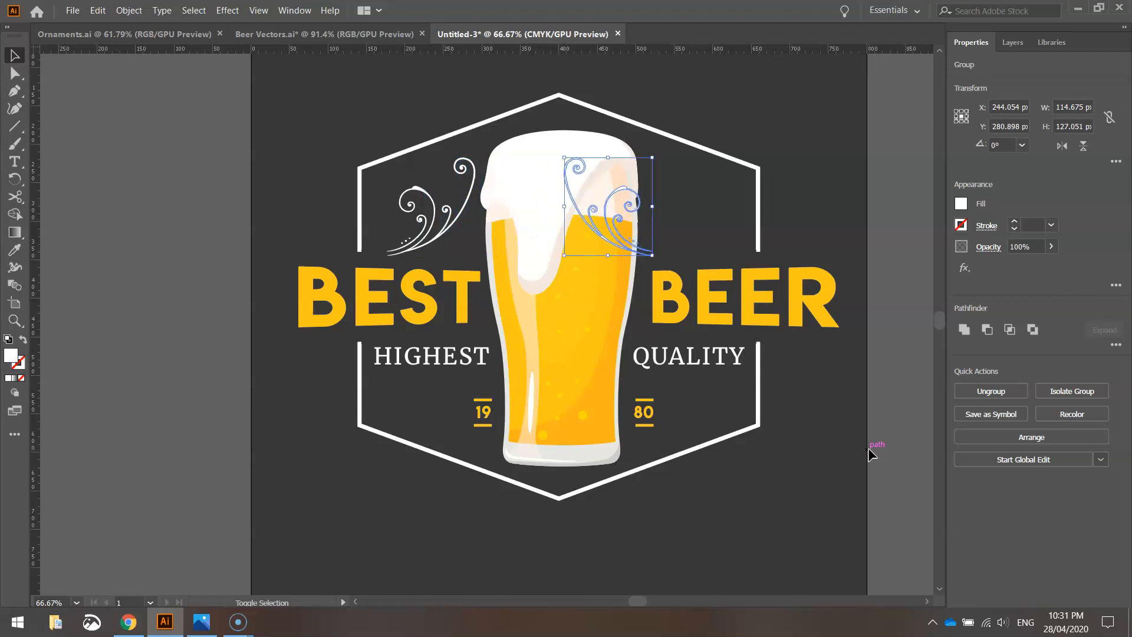
pyautogui.hotkey('shift', 'Left')
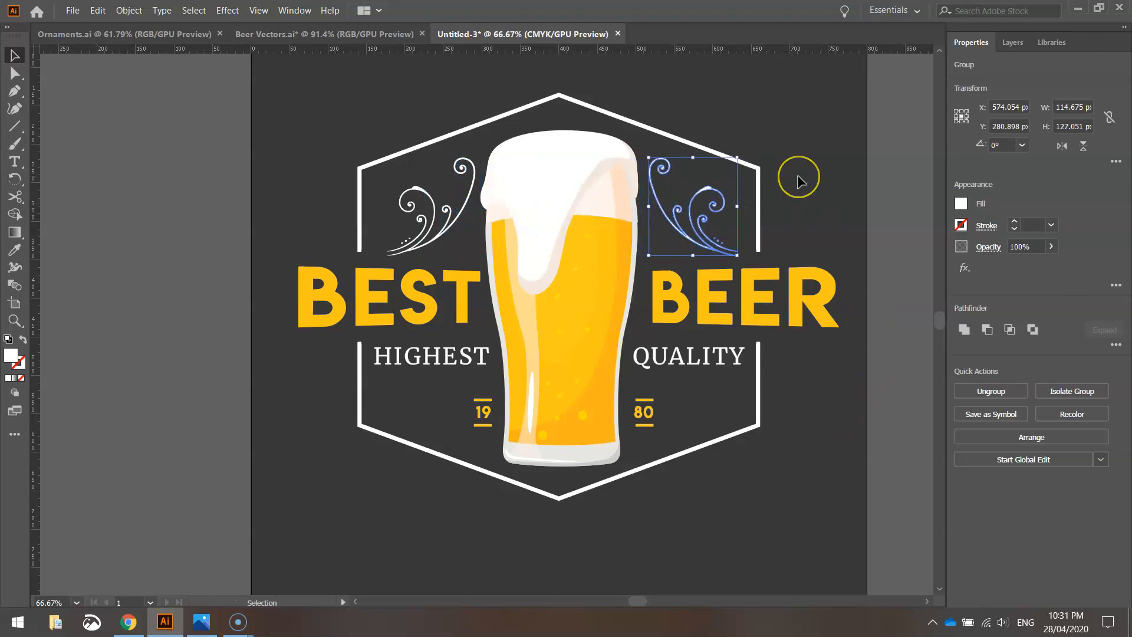
pyautogui.press('Left')
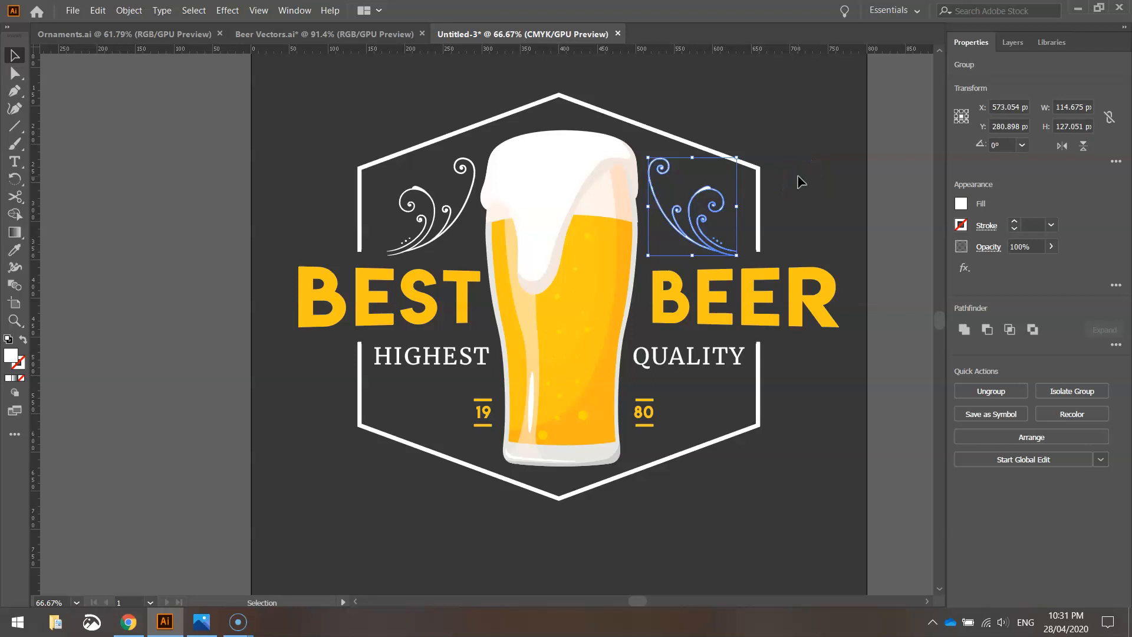
pyautogui.click(817, 146)
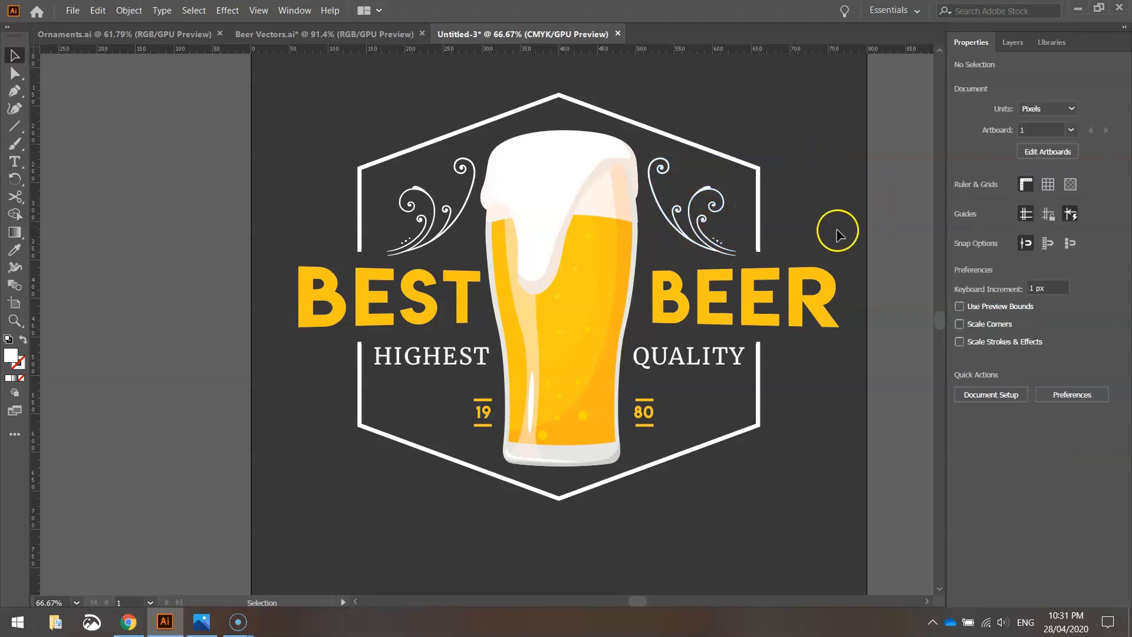
pyautogui.hotkey('ctrl', '0')
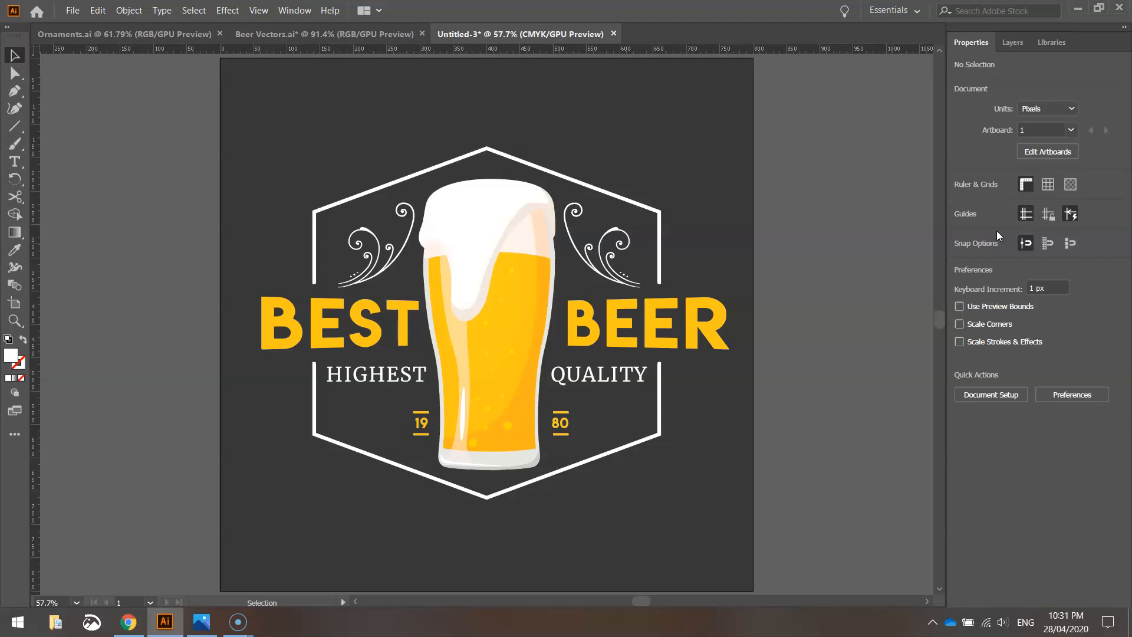
# Step: Review the save dialog for the logo document with the Adobe Illustrator (*.AI) type, and dismiss it without saving
pyautogui.click(68, 11)
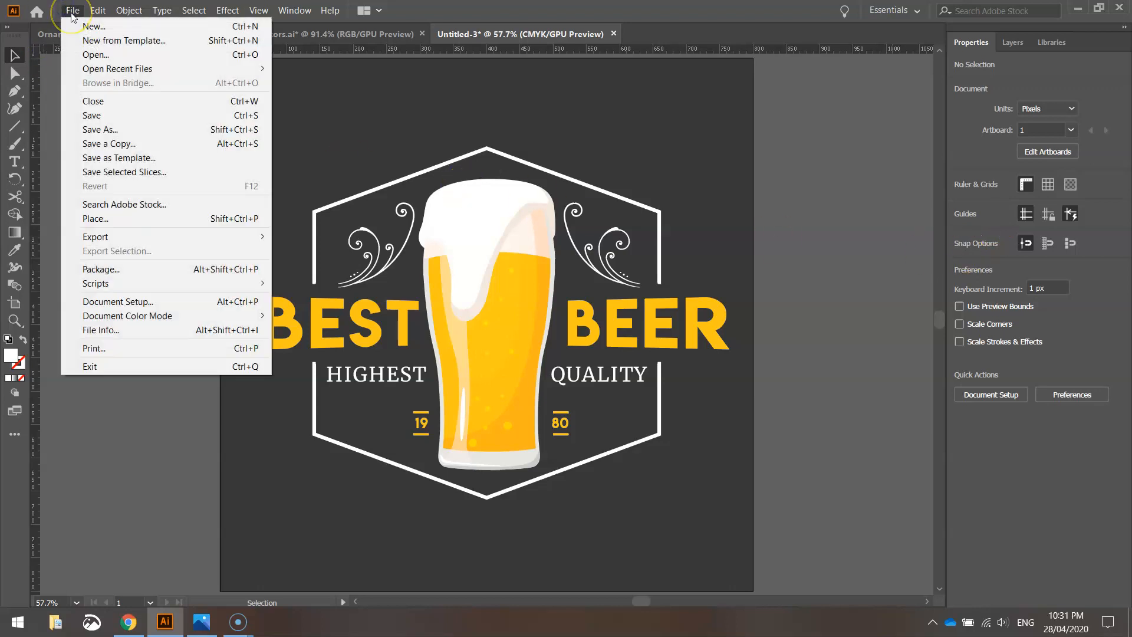
pyautogui.click(140, 115)
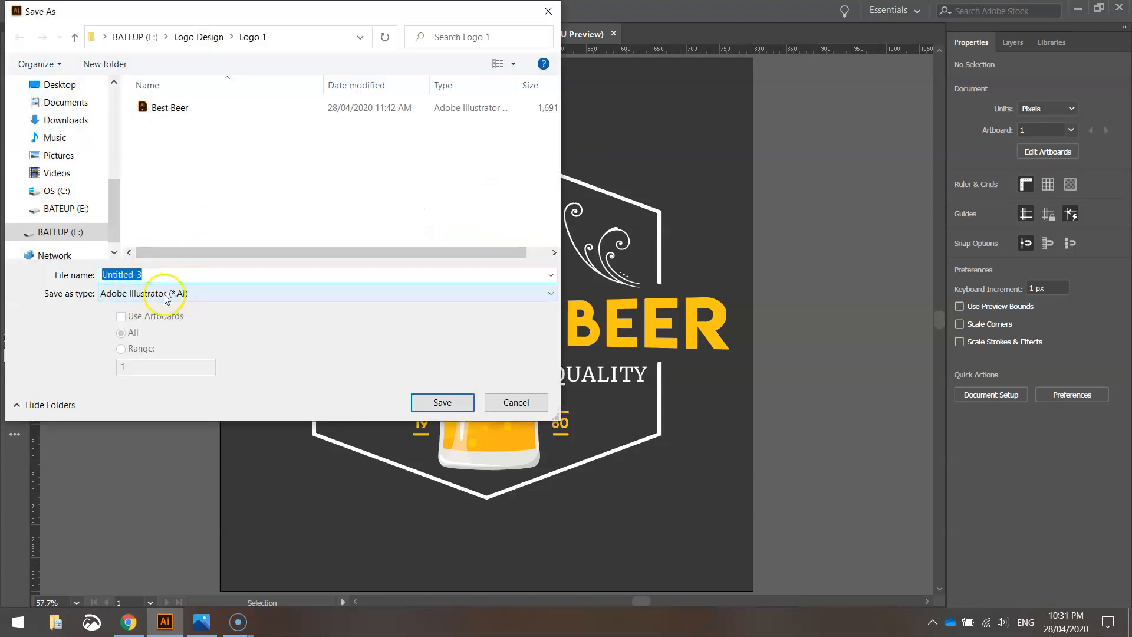
pyautogui.click(510, 402)
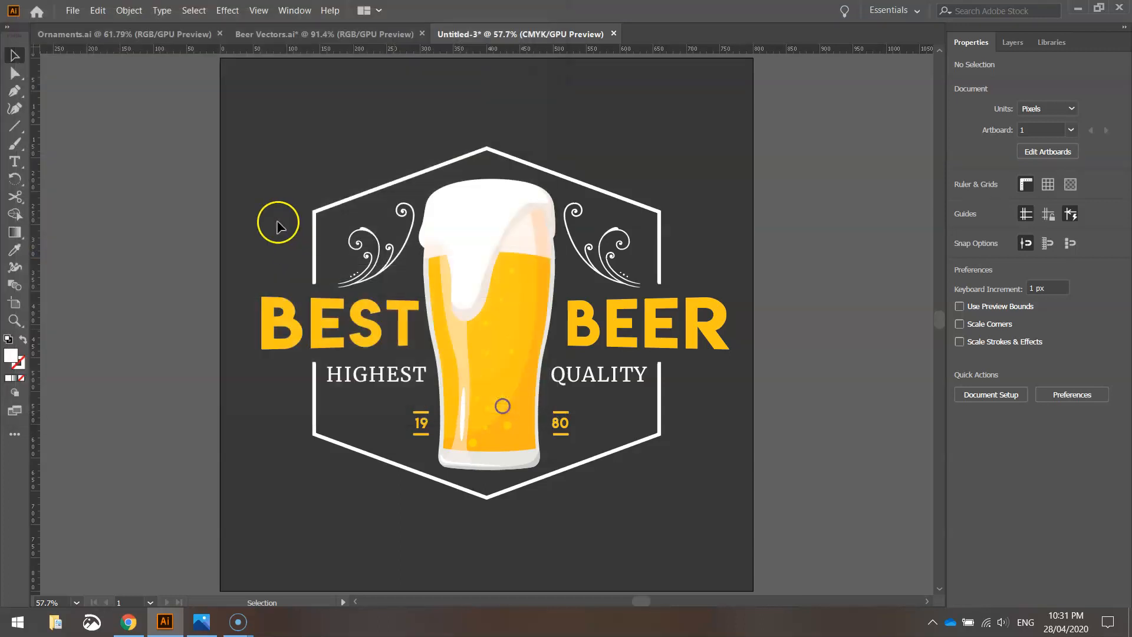
# Step: Examine the file formats offered by Export As, including JPEG and PNG, and close the dialog without exporting
pyautogui.click(72, 11)
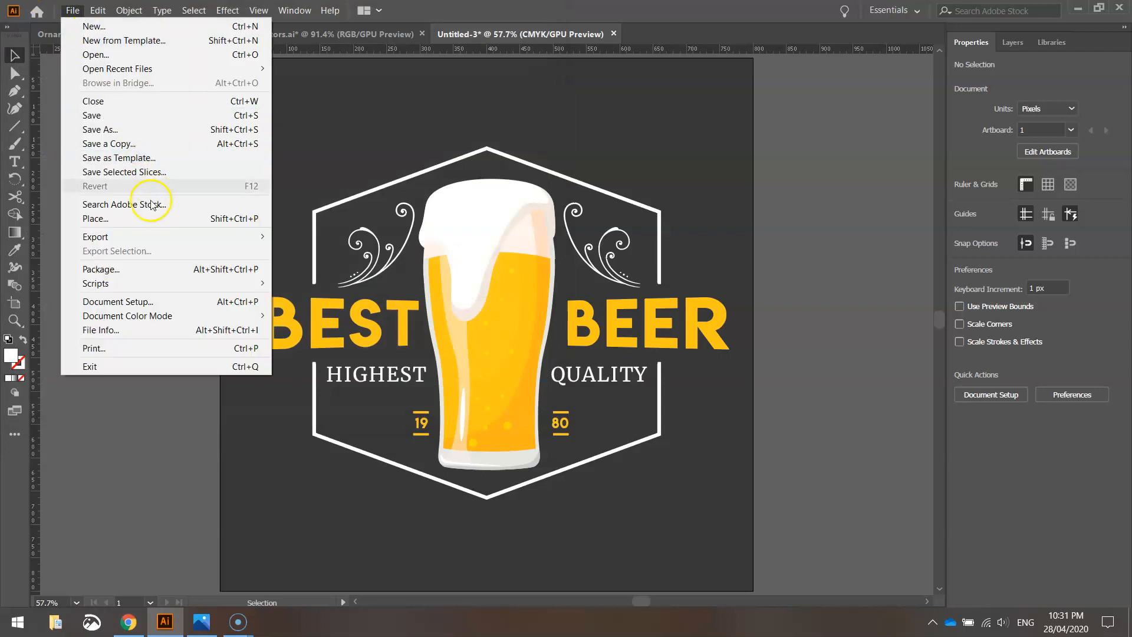
pyautogui.moveTo(146, 236)
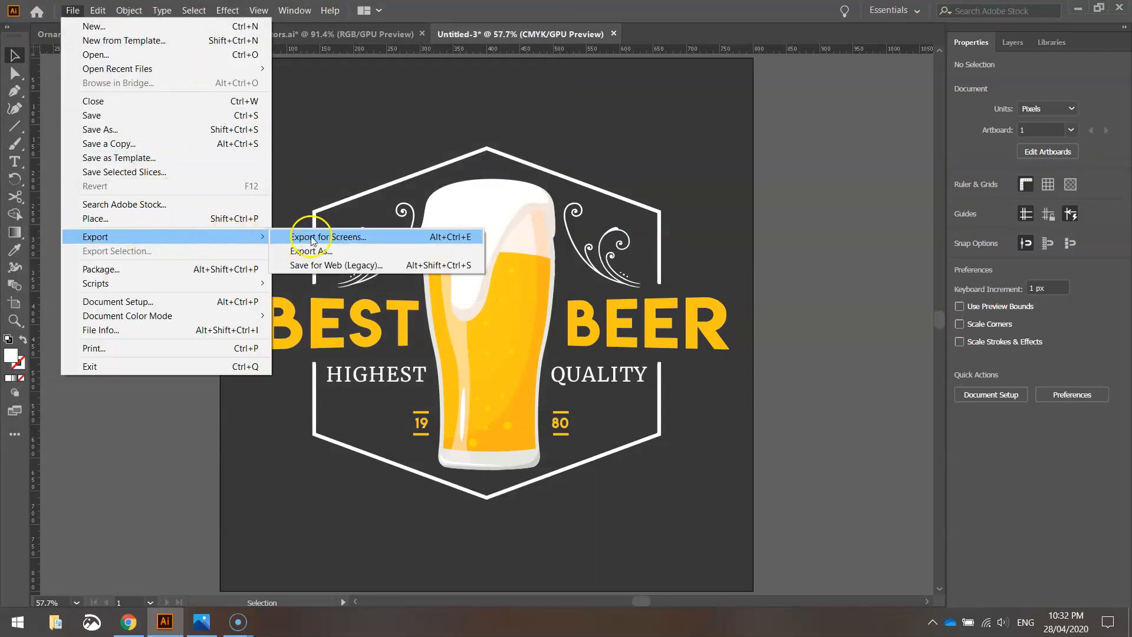
pyautogui.click(335, 251)
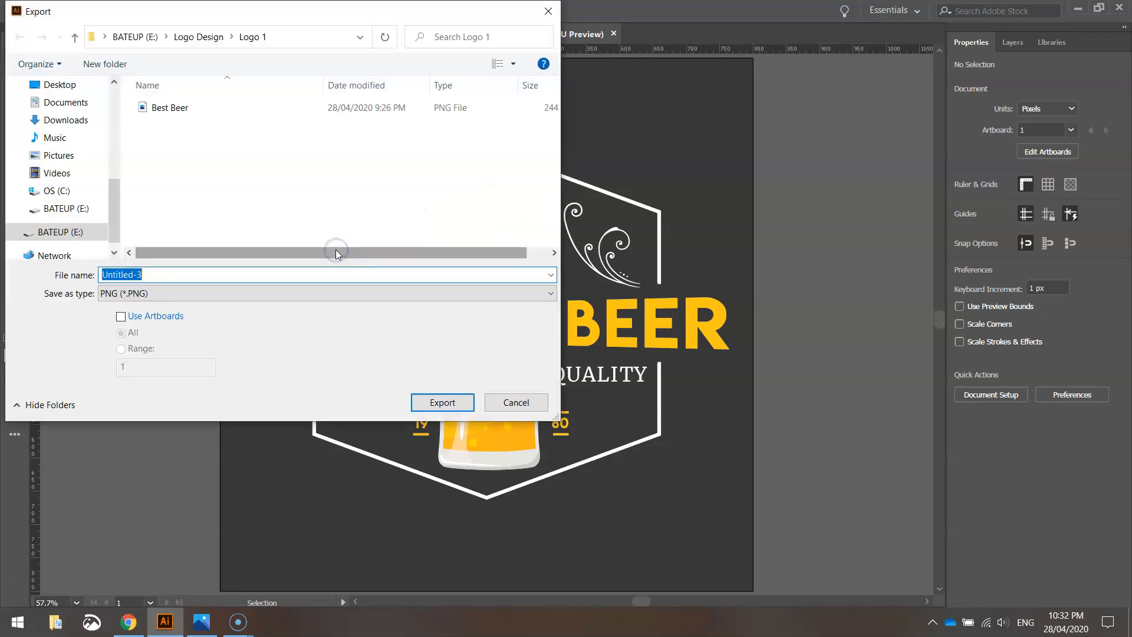
pyautogui.click(183, 293)
pyautogui.click(141, 402)
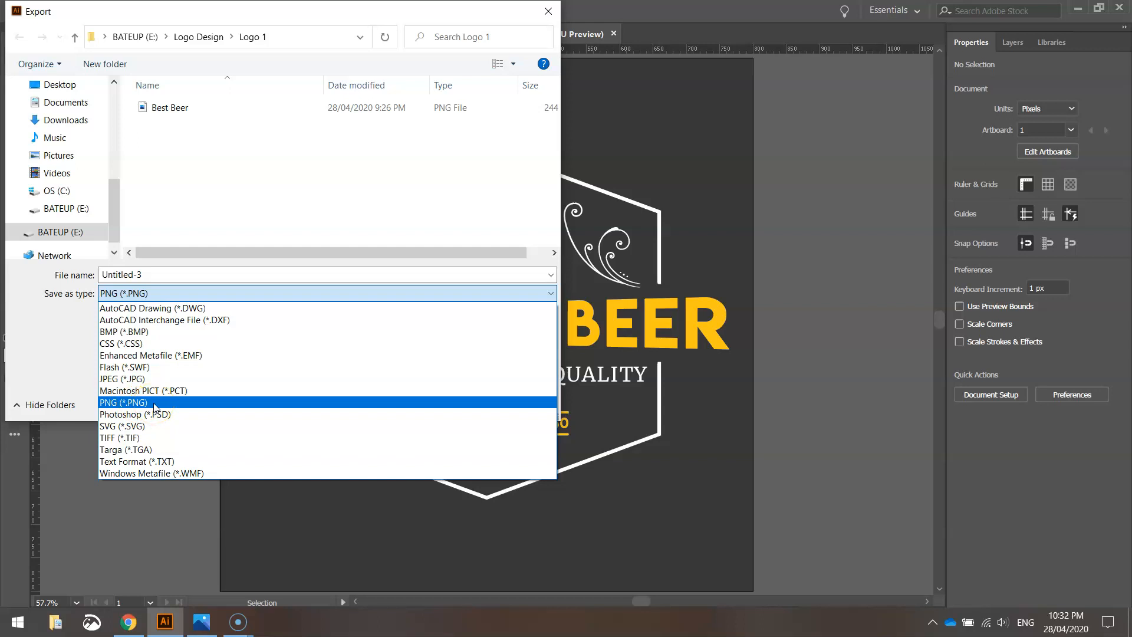
pyautogui.click(147, 380)
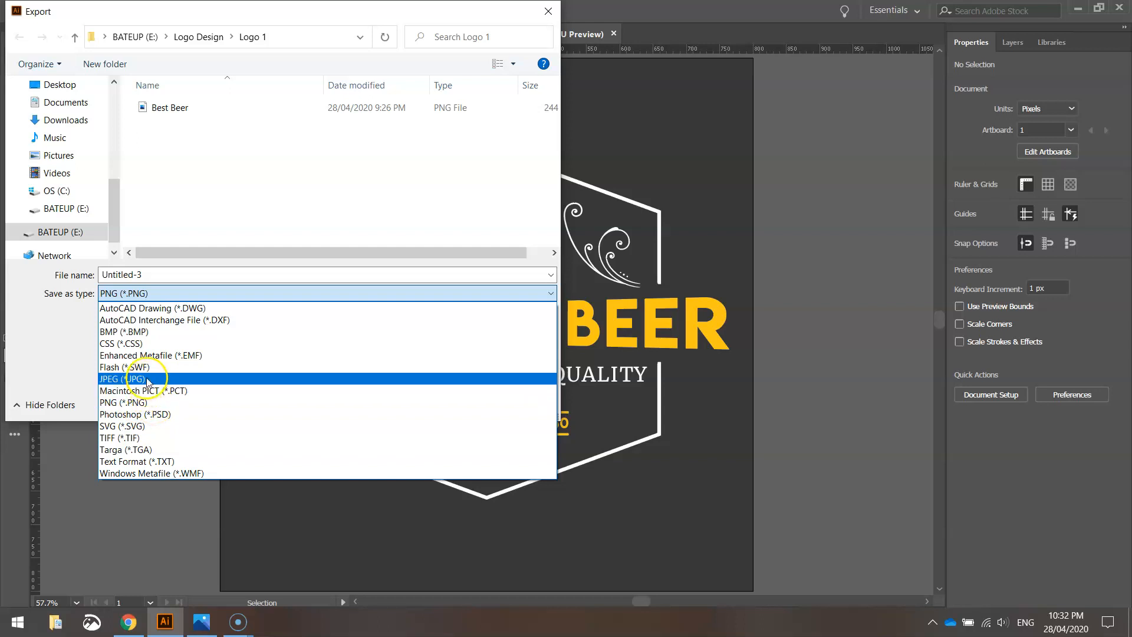
pyautogui.click(149, 406)
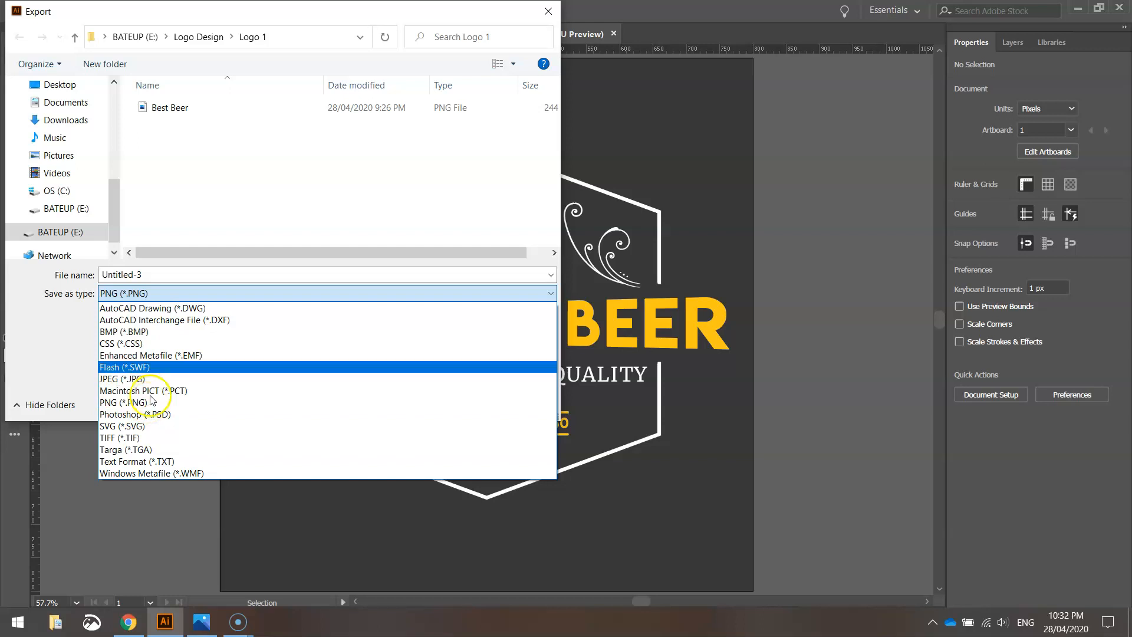
pyautogui.click(258, 240)
pyautogui.click(477, 394)
# Step: Examine the file types offered by Save As, such as Adobe PDF and Illustrator EPS, and cancel without saving
pyautogui.click(72, 9)
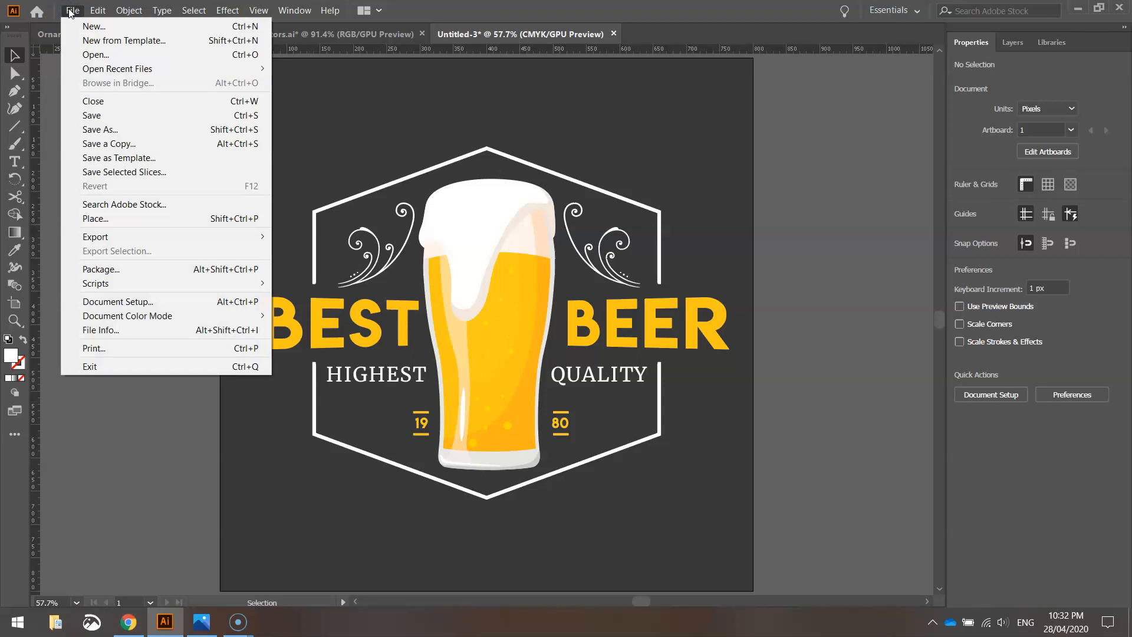
pyautogui.click(136, 237)
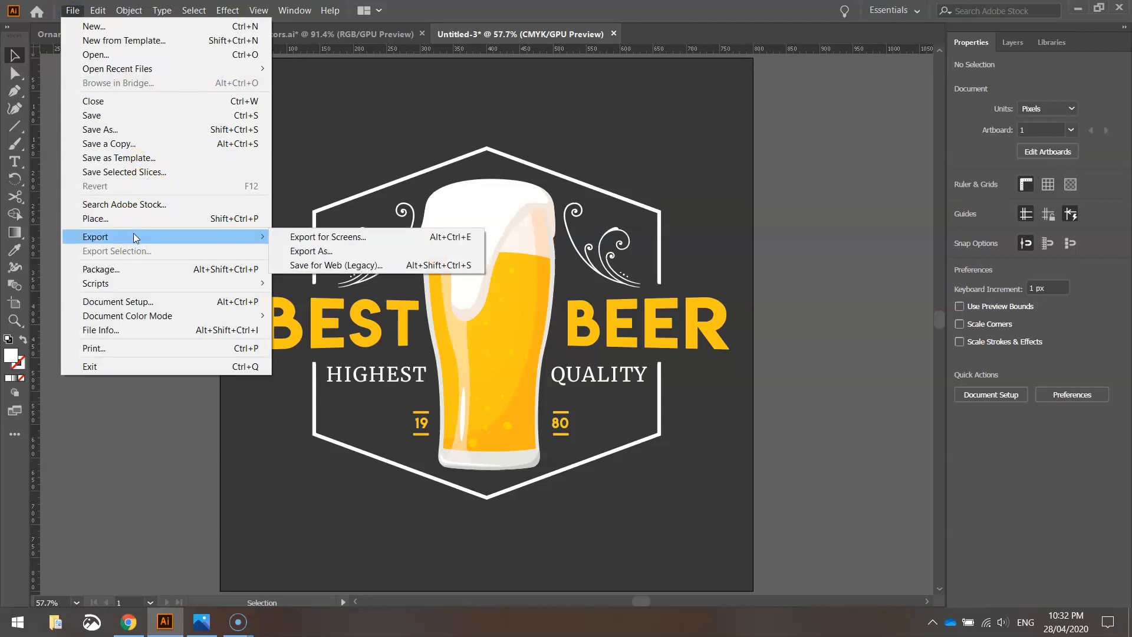
pyautogui.click(133, 128)
pyautogui.click(283, 293)
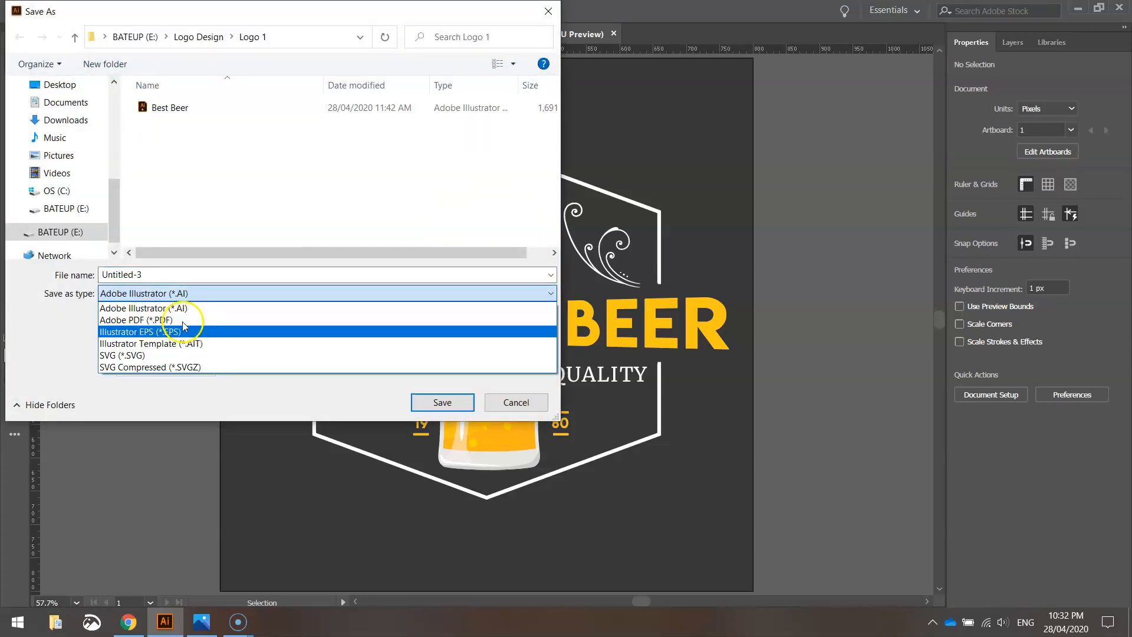
pyautogui.click(526, 408)
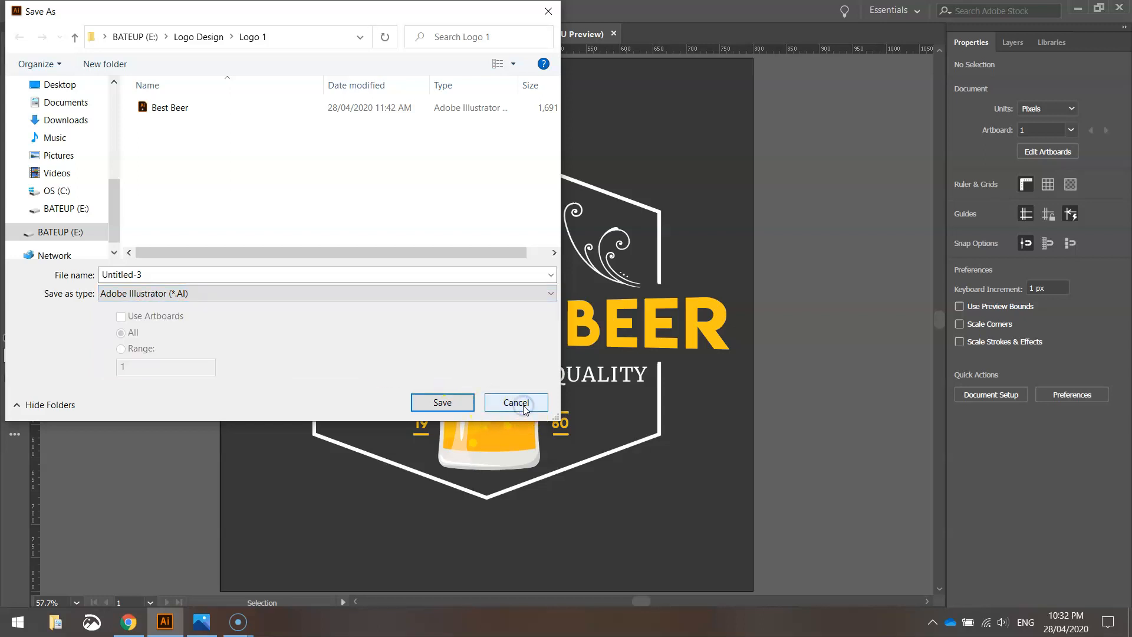
pyautogui.click(526, 407)
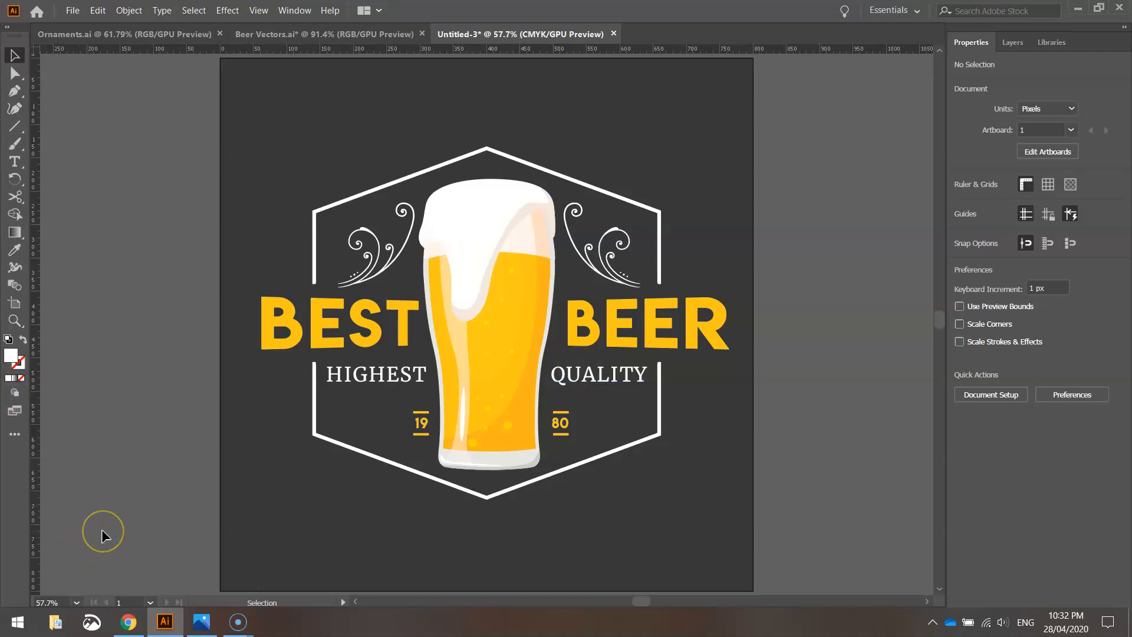
pyautogui.click(17, 609)
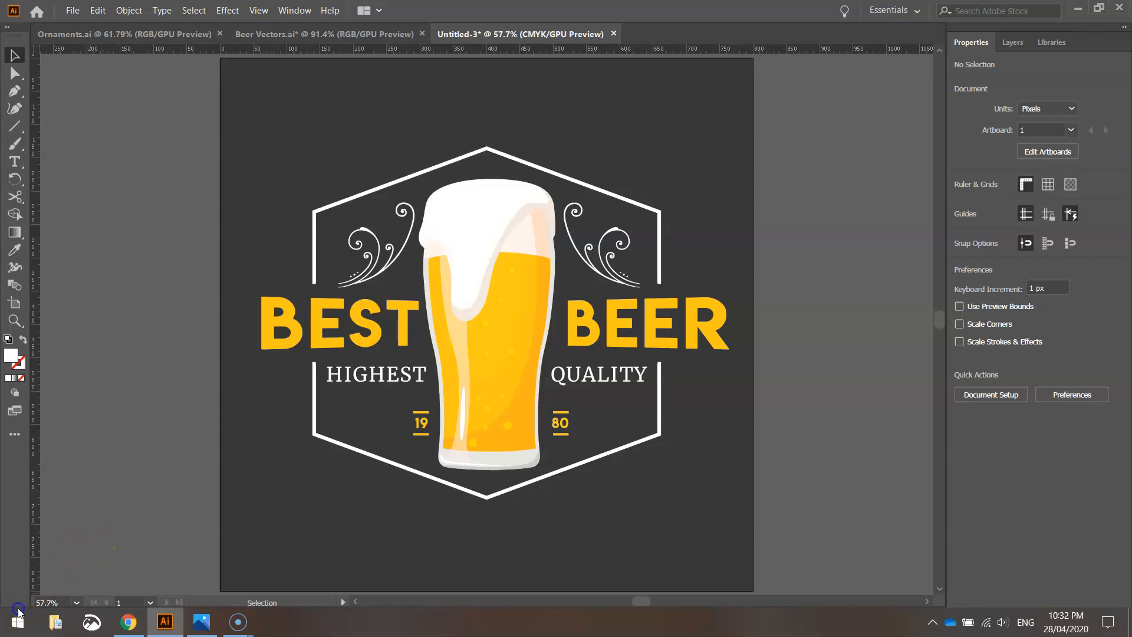